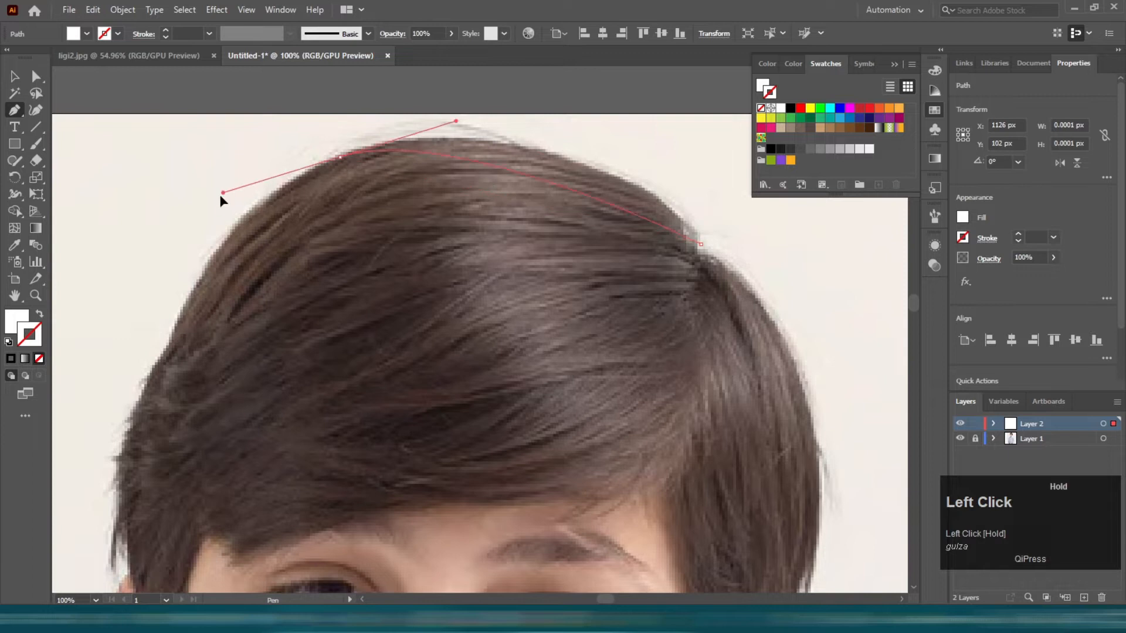
scroll(326, 228, "down", 2)
key("shift+x")
left_click_drag(466, 133, 820, 123)
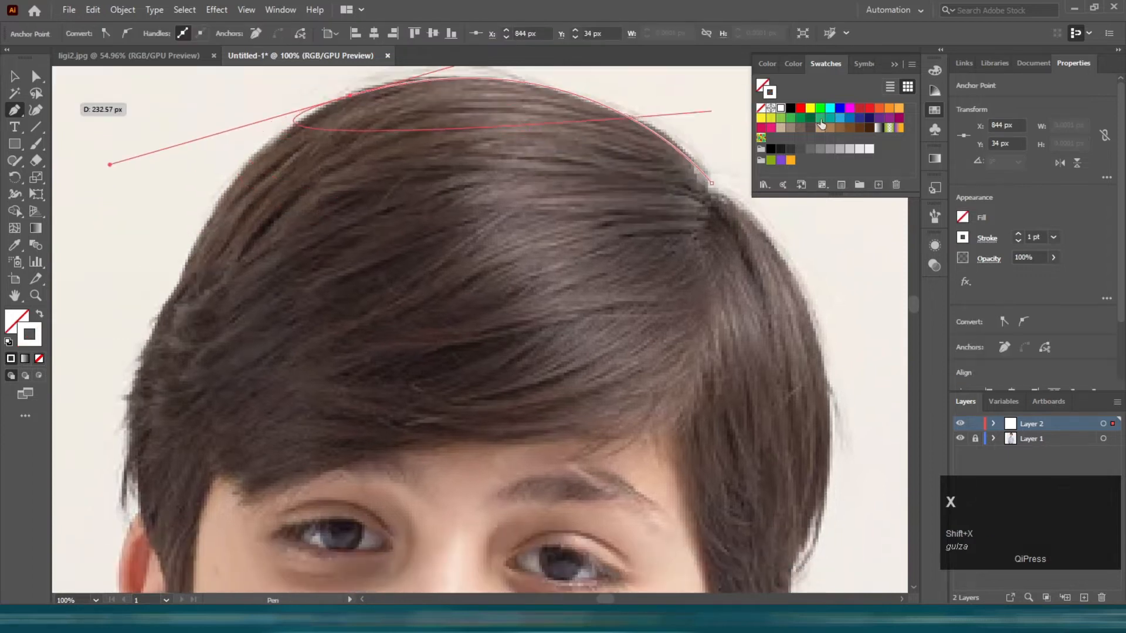
left_click(870, 129)
key("space")
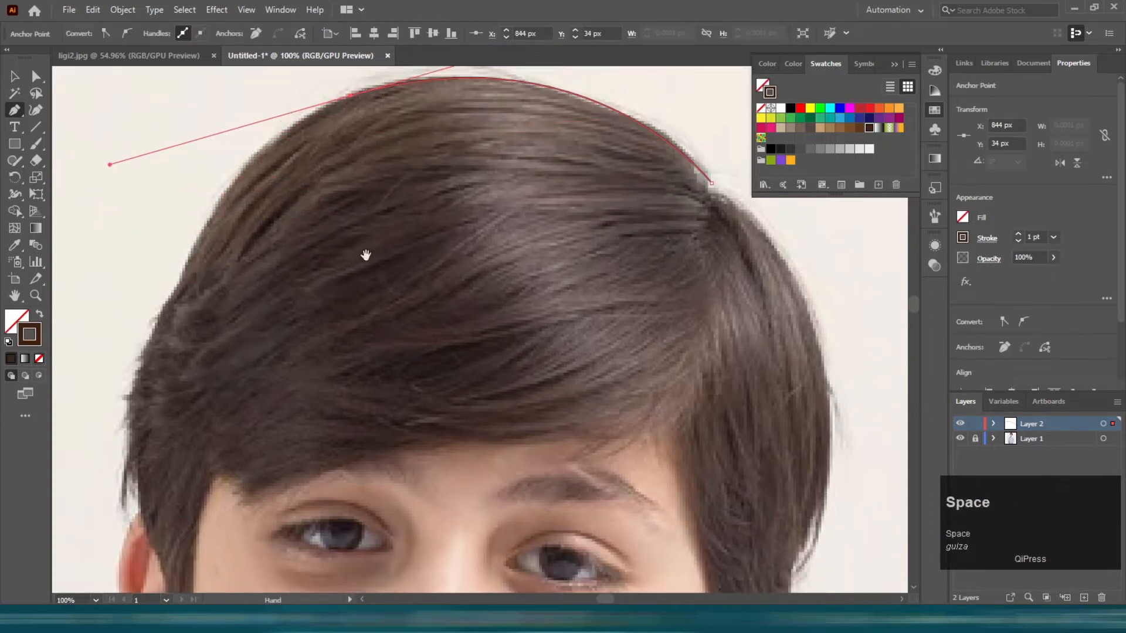
scroll(365, 254, "down", 1)
key("ctrl+z")
key("ctrl+z")
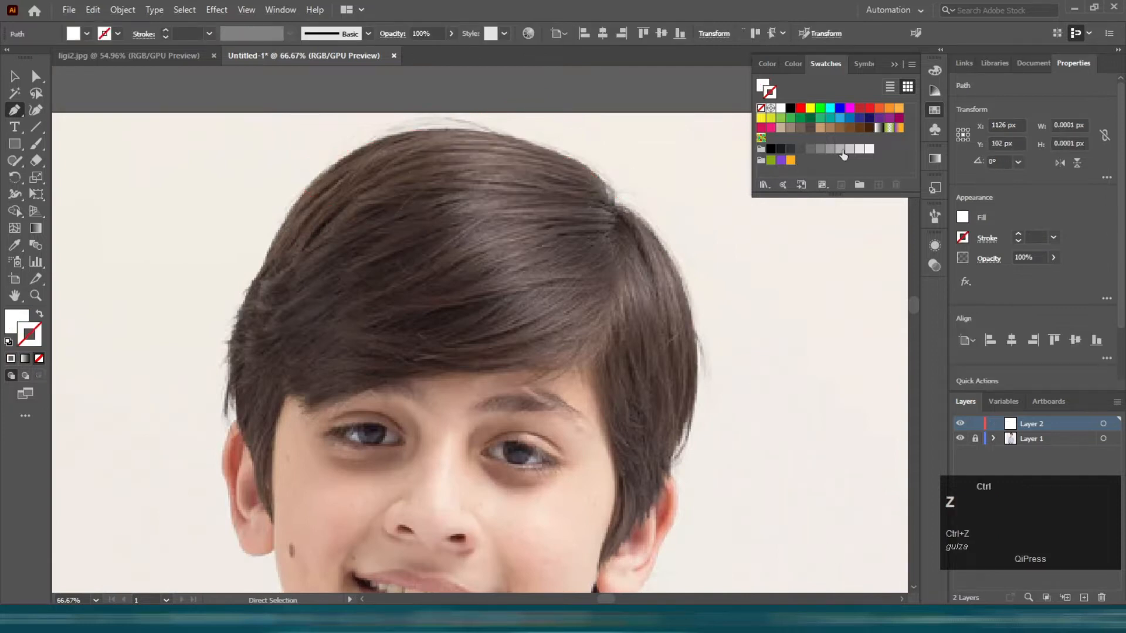
key("ctrl+z")
Step: Begin a Pen path at the hair parting along the crown, with a brown stroke and no fill
left_click(861, 128)
left_click(614, 205)
left_click_drag(559, 152, 522, 136)
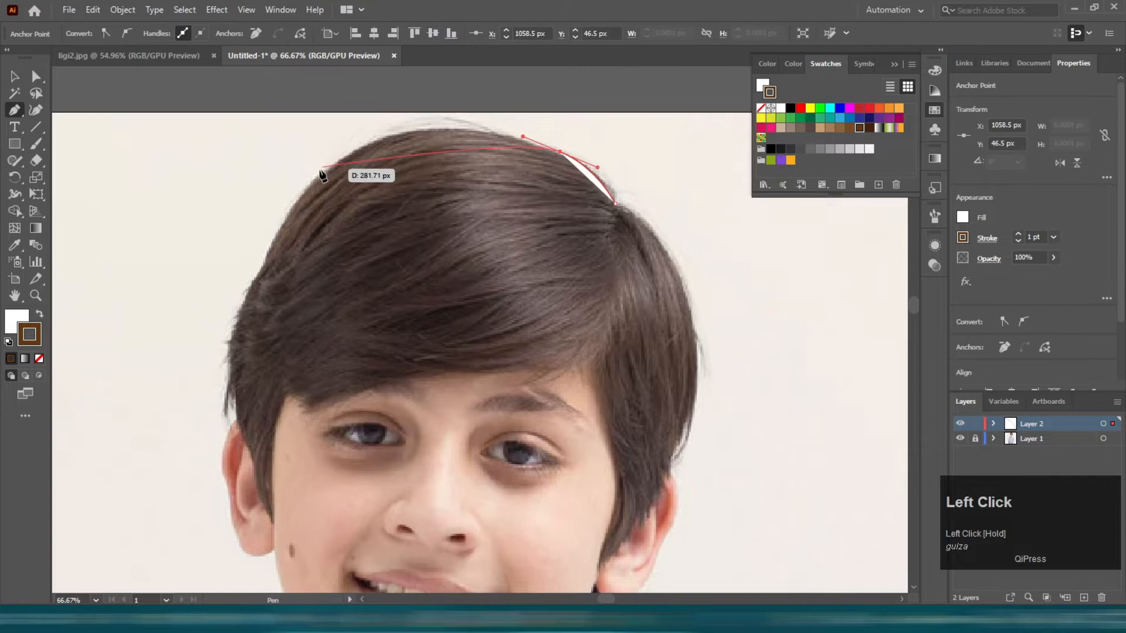
left_click(16, 320)
left_click(38, 358)
Step: Continue the path over the crown and down the hair's outer edge to the top of the ear on the photo's left side
left_click_drag(318, 173, 309, 184)
left_click_drag(231, 250, 231, 251)
left_click_drag(300, 252, 424, 243)
scroll(408, 266, "up", 1)
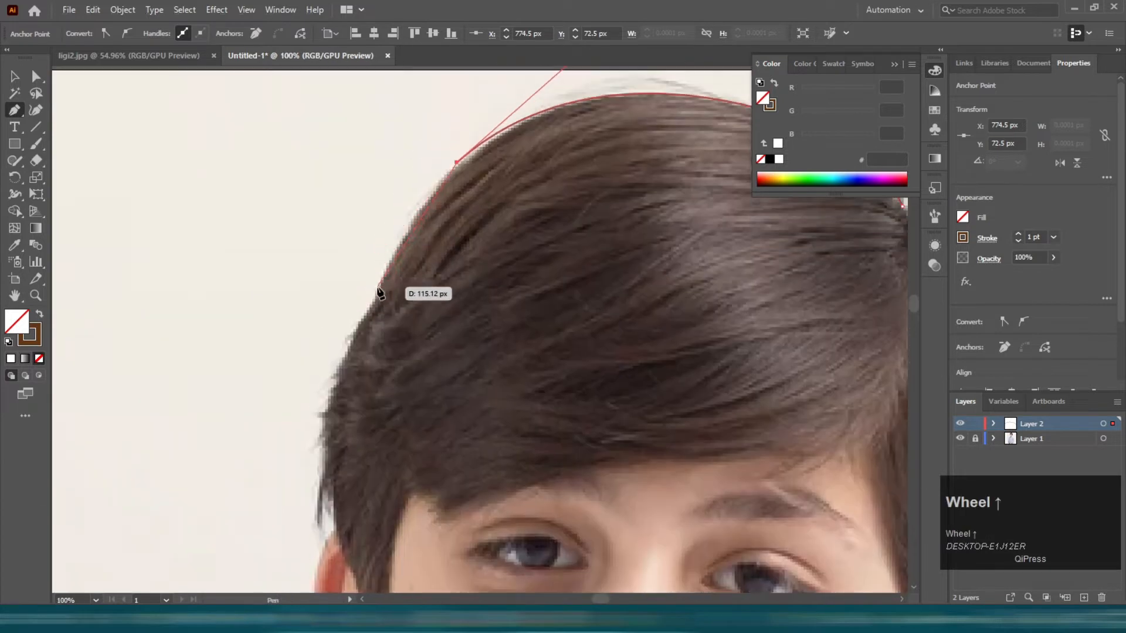
left_click_drag(377, 286, 357, 362)
scroll(289, 248, "down", 3)
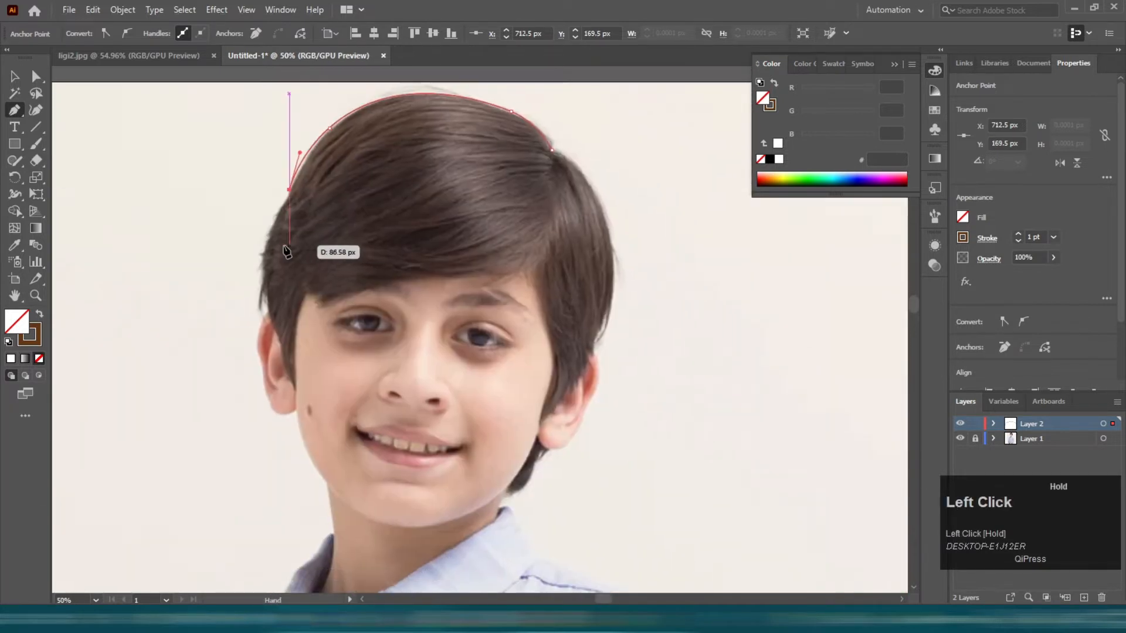
scroll(291, 241, "up", 2)
left_click_drag(236, 297, 235, 380)
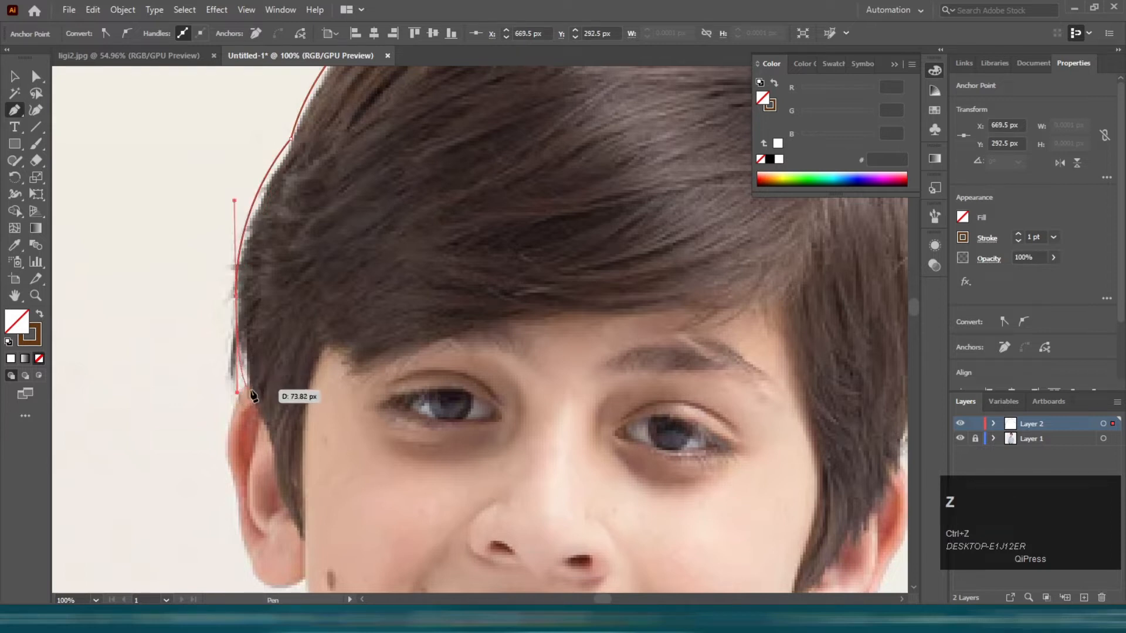
left_click_drag(252, 393, 271, 329)
Step: Trace the sideburn in front of that ear down to its pointed tip and back up along the cheek
scroll(263, 335, "up", 2)
left_click(289, 436)
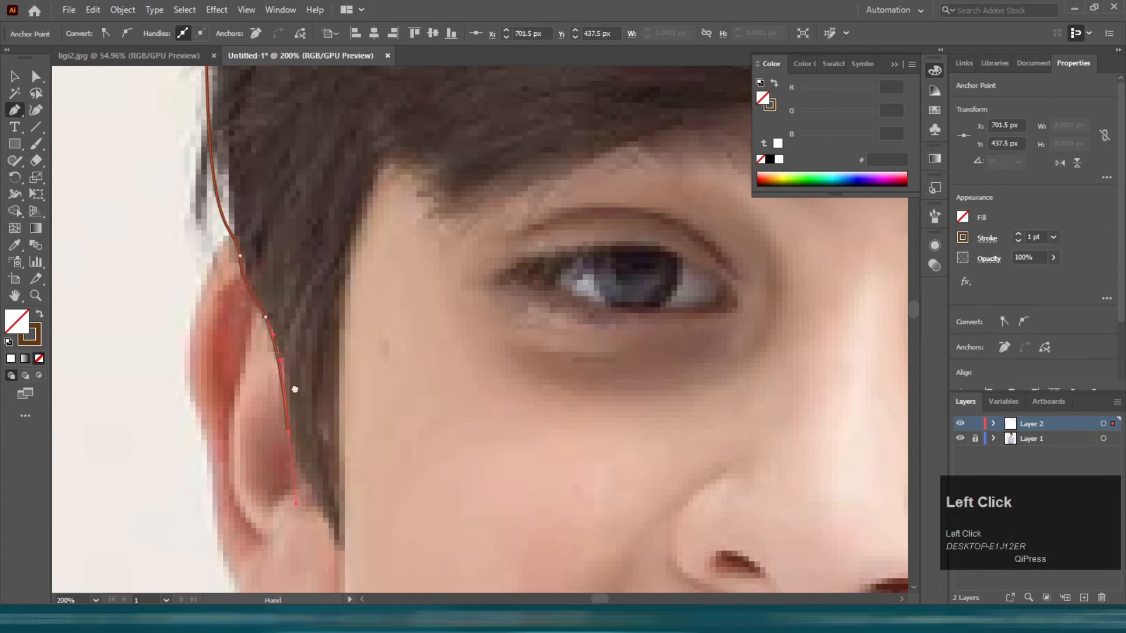
scroll(293, 446, "down", 2)
left_click_drag(272, 427, 317, 476)
left_click(318, 471)
scroll(302, 405, "down", 1)
scroll(311, 357, "up", 2)
left_click_drag(316, 319, 317, 303)
Step: Draw jagged hair strands at the temple corner where the sideburn meets the fringe
left_click_drag(341, 243, 319, 262)
scroll(369, 237, "up", 4)
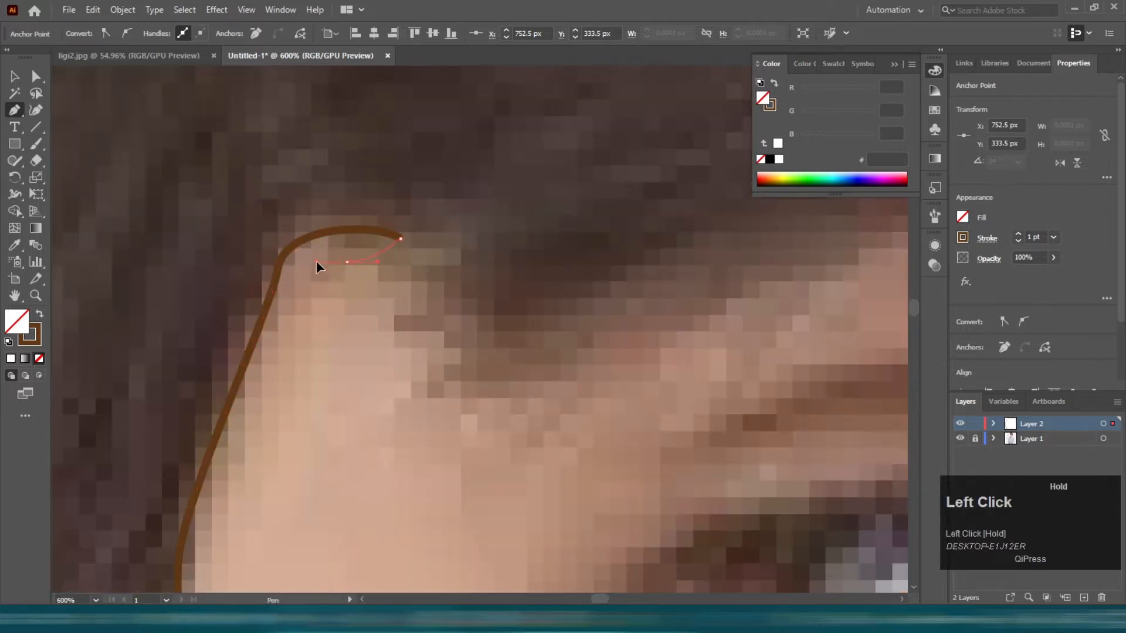
left_click_drag(469, 239, 518, 215)
mouse_move(386, 285)
left_mouse_down()
mouse_move(367, 288)
mouse_move(392, 286)
left_mouse_up()
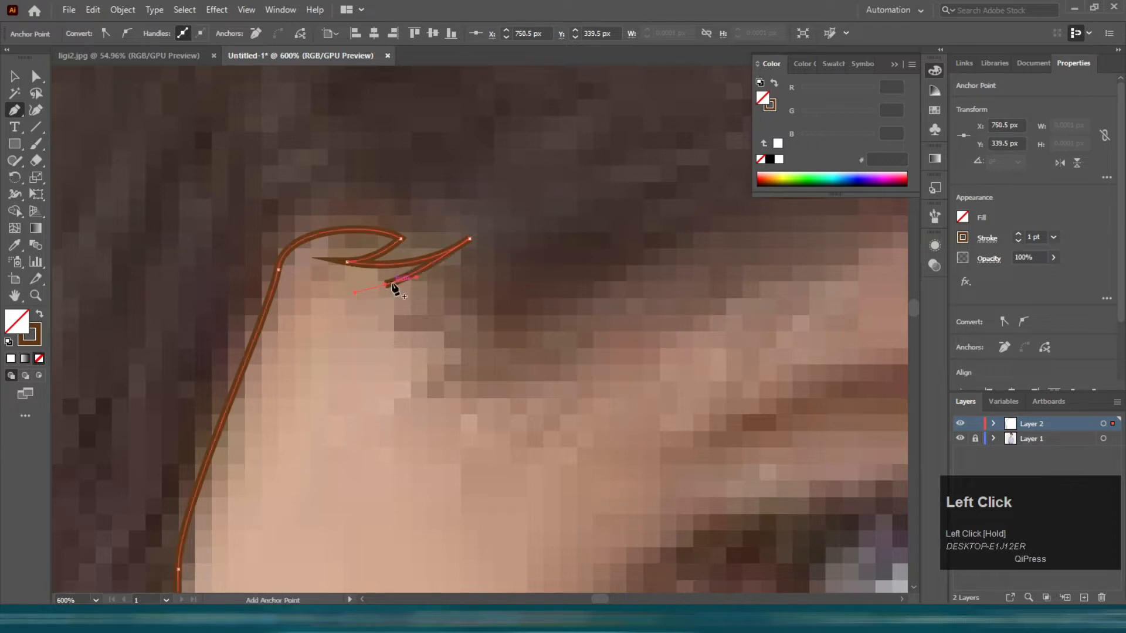
left_click_drag(462, 270, 493, 253)
left_click_drag(462, 271, 463, 274)
scroll(463, 274, "down", 3)
scroll(432, 327, "up", 3)
left_click_drag(361, 347, 308, 377)
left_click(364, 351)
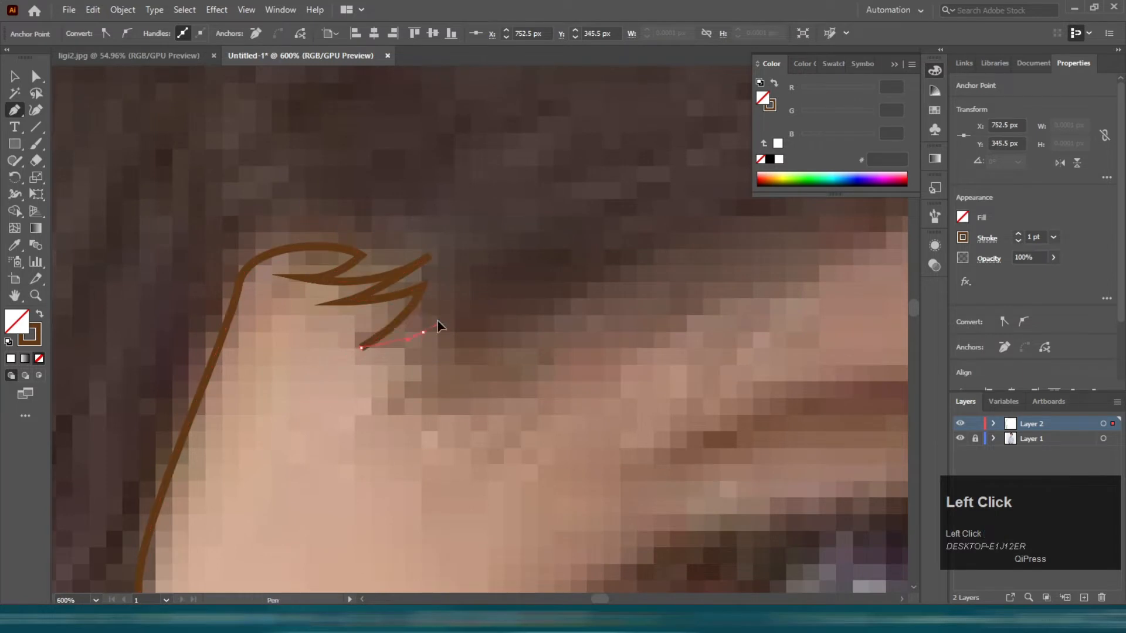
scroll(400, 313, "down", 1)
scroll(400, 313, "down", 3)
scroll(401, 319, "up", 4)
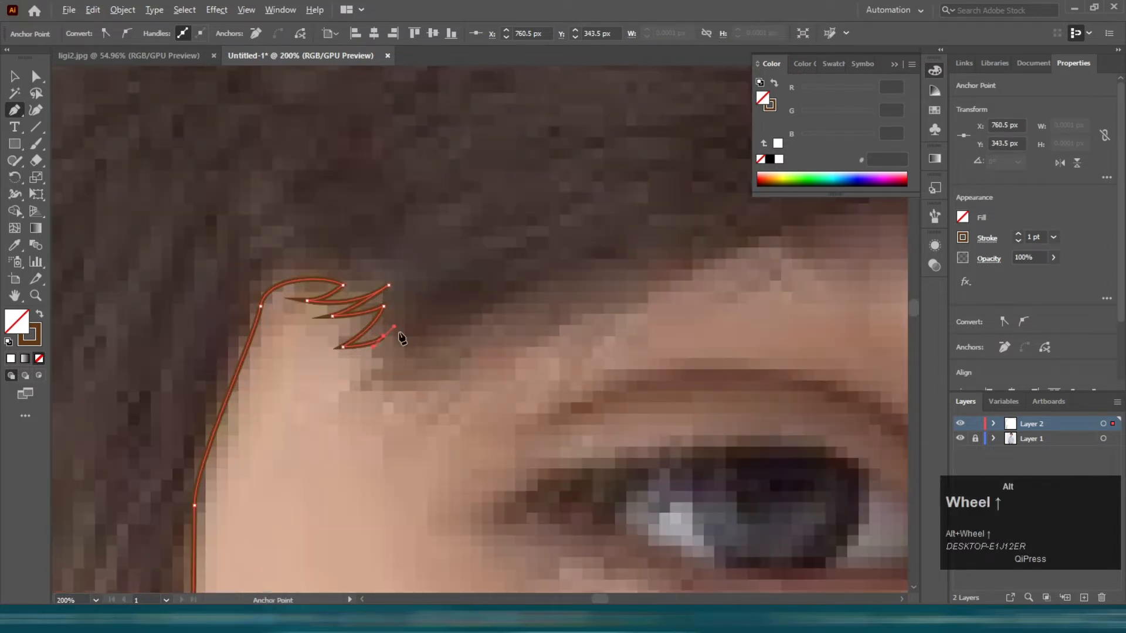
Step: Trace the fringe's lower edge across the forehead to the strands above the other eyebrow
scroll(381, 337, "down", 3)
left_click(372, 297)
left_click_drag(519, 294, 425, 279)
left_click_drag(517, 271, 607, 252)
scroll(544, 288, "up", 3)
left_click(500, 255)
Step: Draw pointed hair strands at the fringe's end above the eyebrow and continue along its lower edge
left_click_drag(352, 352, 249, 382)
left_click_drag(530, 266, 615, 203)
key("ctrl+z")
left_click(382, 357)
left_click_drag(302, 389, 290, 386)
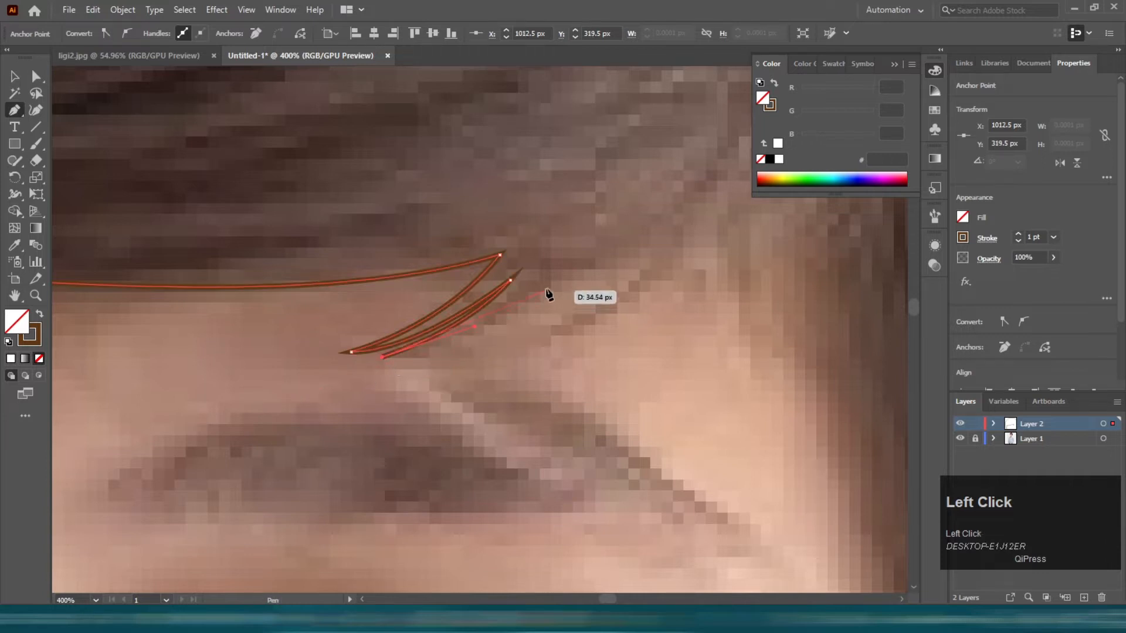
left_click_drag(546, 292, 614, 220)
key("ctrl+z")
left_click_drag(536, 291, 622, 229)
left_click_drag(535, 296, 489, 357)
left_click_drag(622, 275, 674, 250)
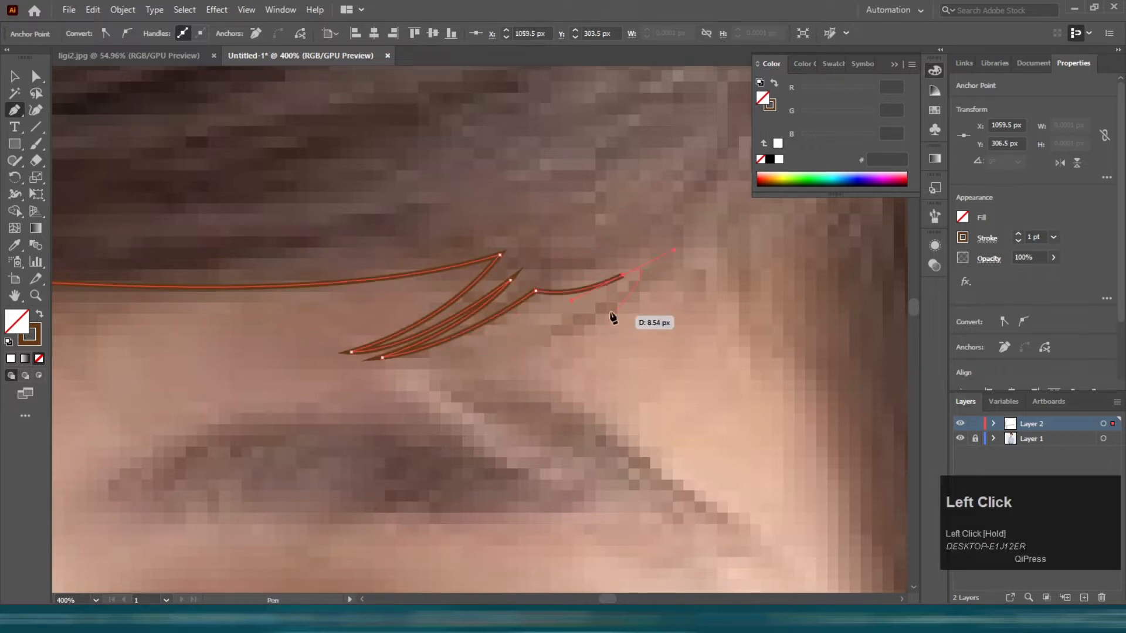
left_click(654, 261)
left_click_drag(470, 351, 370, 369)
left_click(470, 352)
left_click_drag(669, 275, 512, 341)
Step: Run the path up the parting line and close the main hair outline at its starting point
scroll(664, 276, "down", 4)
scroll(715, 264, "up", 3)
scroll(698, 241, "down", 3)
scroll(558, 250, "up", 2)
left_click_drag(565, 284, 555, 240)
left_click_drag(553, 167, 560, 147)
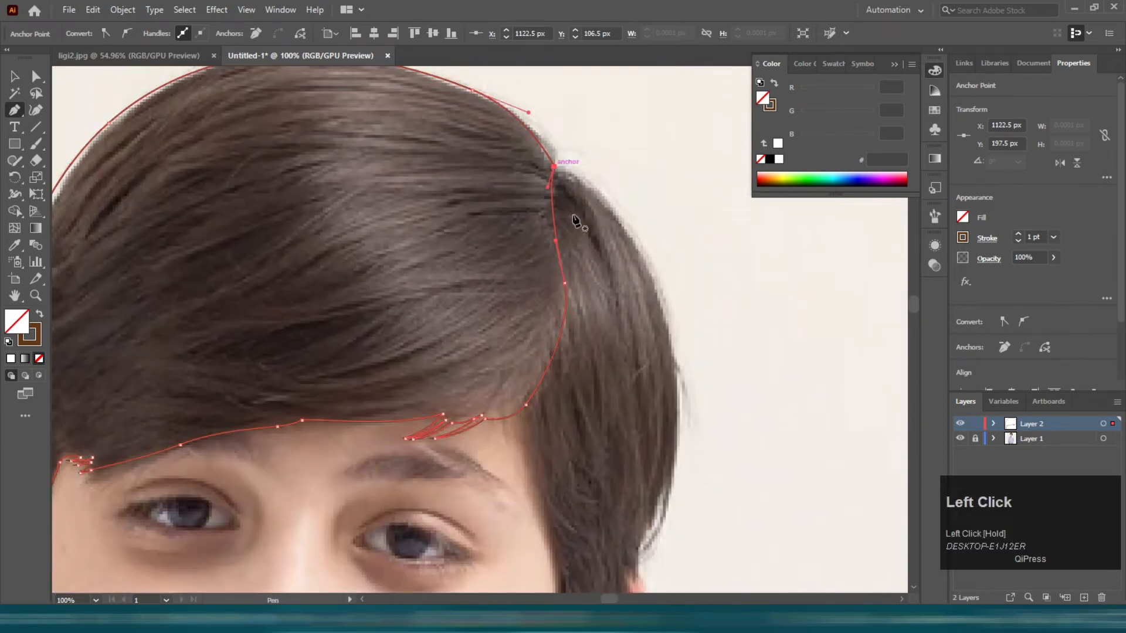
left_click(660, 214)
left_click_drag(660, 214, 558, 163)
key("ctrl+z")
Step: Deselect the closed outline and trace the side hair's outer edge from the parting down to the strand tip above the ear
key("v")
left_click(532, 245)
scroll(535, 243, "up", 2)
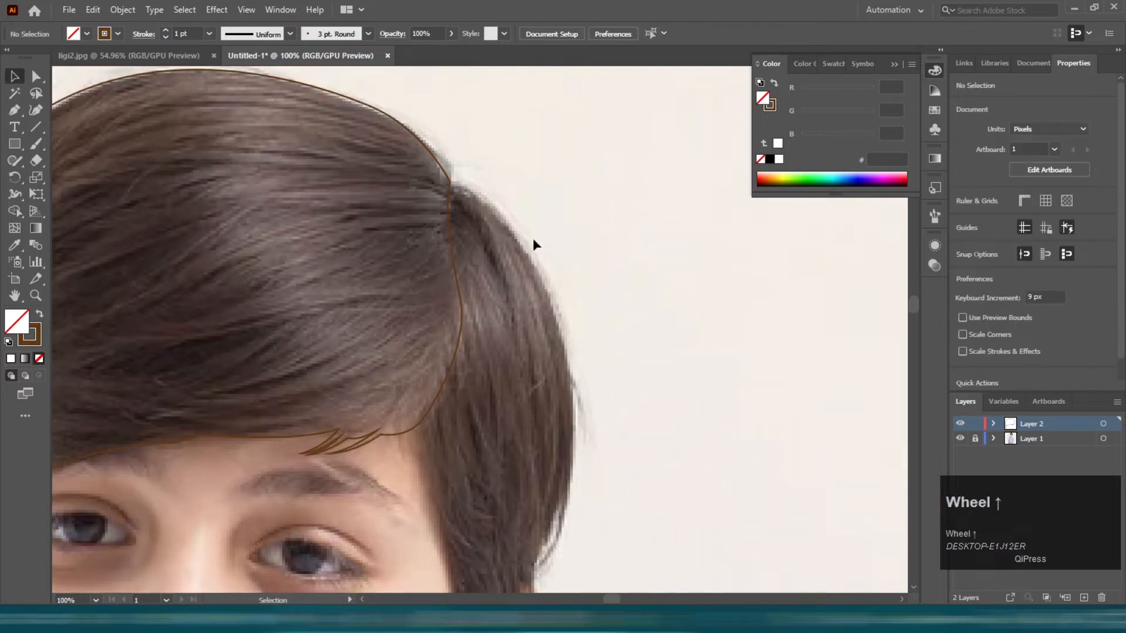
scroll(524, 244, "down", 2)
key("p")
left_click(449, 132)
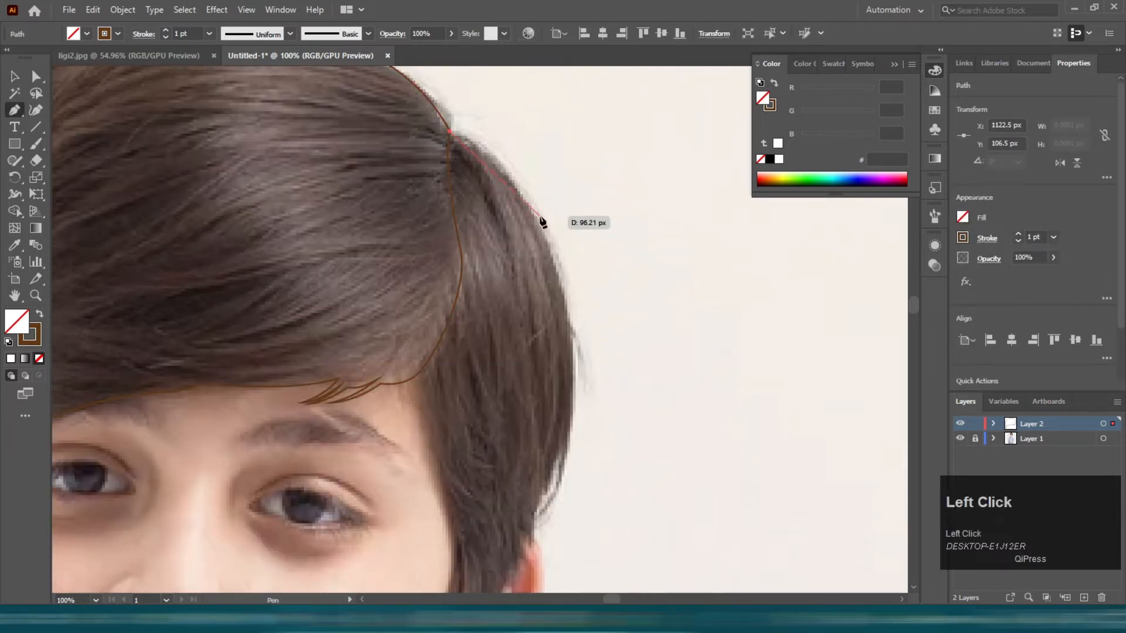
left_click_drag(569, 287, 573, 290)
left_click_drag(554, 497, 515, 568)
key("space")
scroll(580, 363, "up", 5)
Step: Add pointed strand tips to the side hair where it overlaps the top of the ear
left_click_drag(554, 497, 559, 459)
key("ctrl+z")
left_click_drag(541, 203, 536, 191)
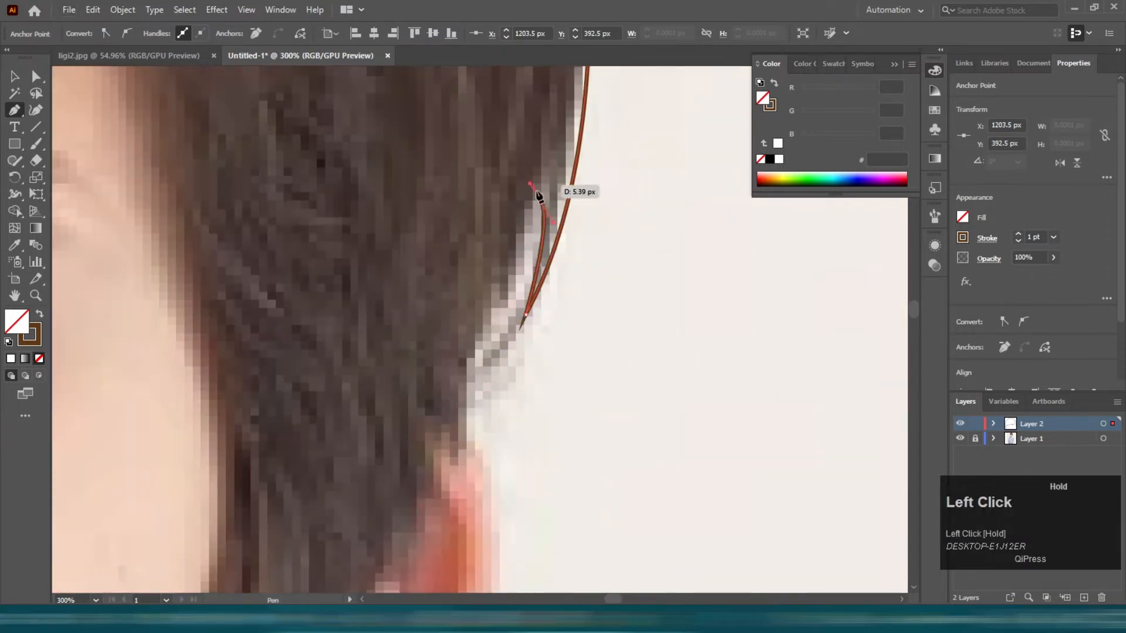
left_click_drag(465, 400, 423, 467)
scroll(457, 338, "down", 4)
scroll(441, 348, "up", 4)
mouse_move(433, 274)
left_mouse_down()
mouse_move(434, 328)
mouse_move(415, 371)
mouse_move(409, 249)
mouse_move(421, 281)
left_mouse_up()
scroll(423, 334, "up", 3)
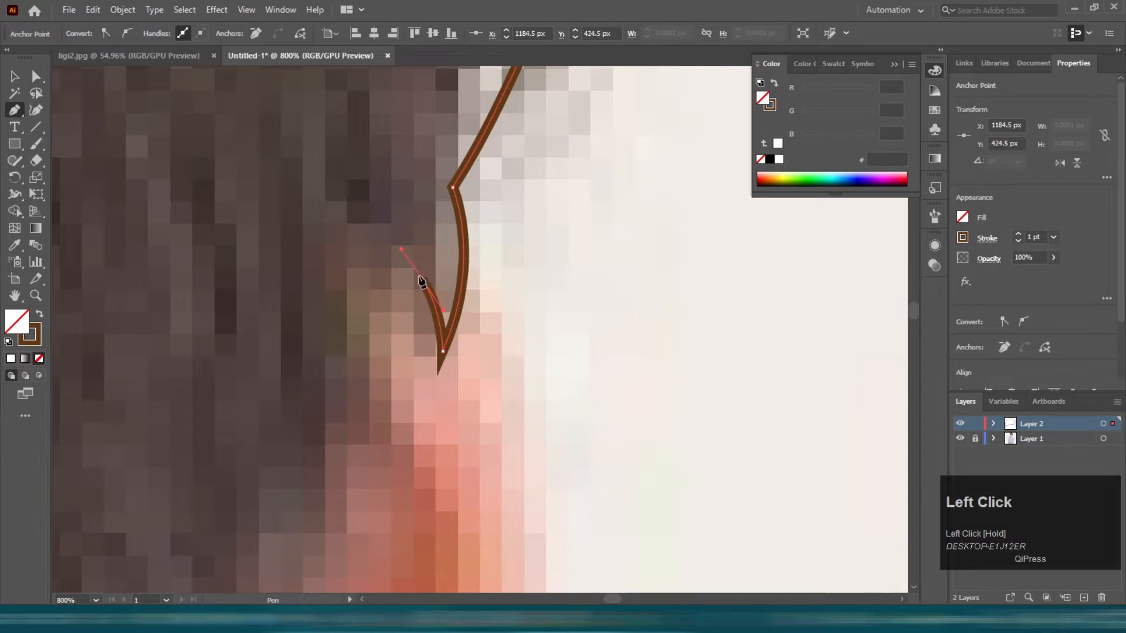
scroll(375, 358, "down", 2)
scroll(375, 363, "up", 3)
left_click_drag(371, 352, 446, 290)
left_click_drag(483, 363, 452, 440)
left_click(483, 363)
left_click(470, 244)
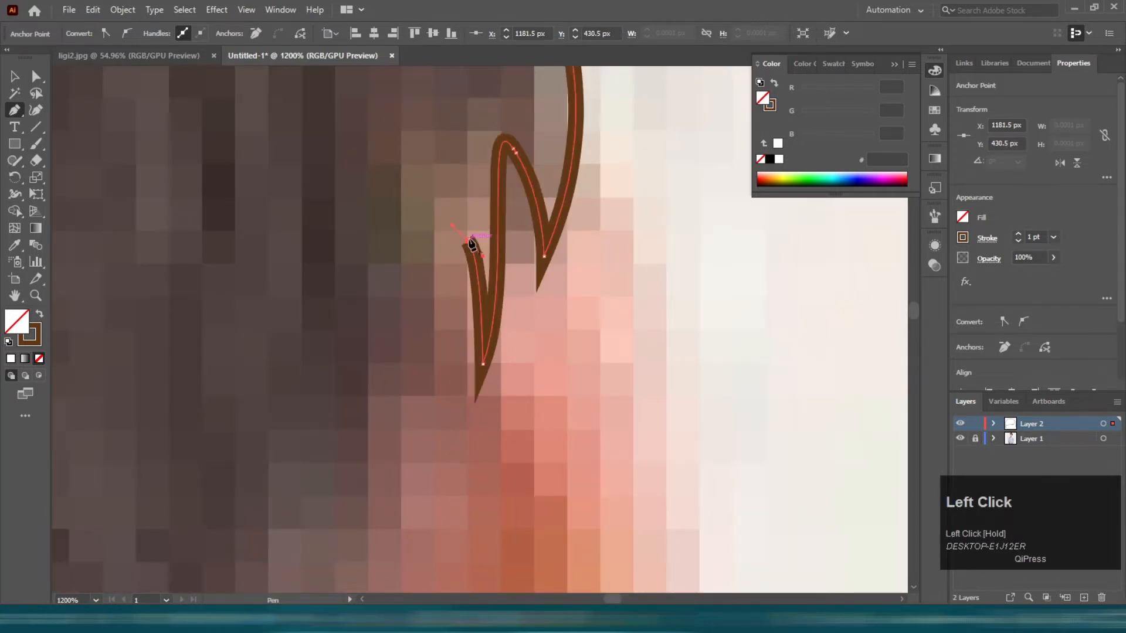
Step: Trace the jagged hairline along the inside of the ear down to the sideburn's tip
scroll(445, 270, "down", 4)
scroll(445, 269, "up", 1)
left_click_drag(418, 388, 498, 231)
scroll(427, 382, "up", 1)
scroll(425, 380, "down", 2)
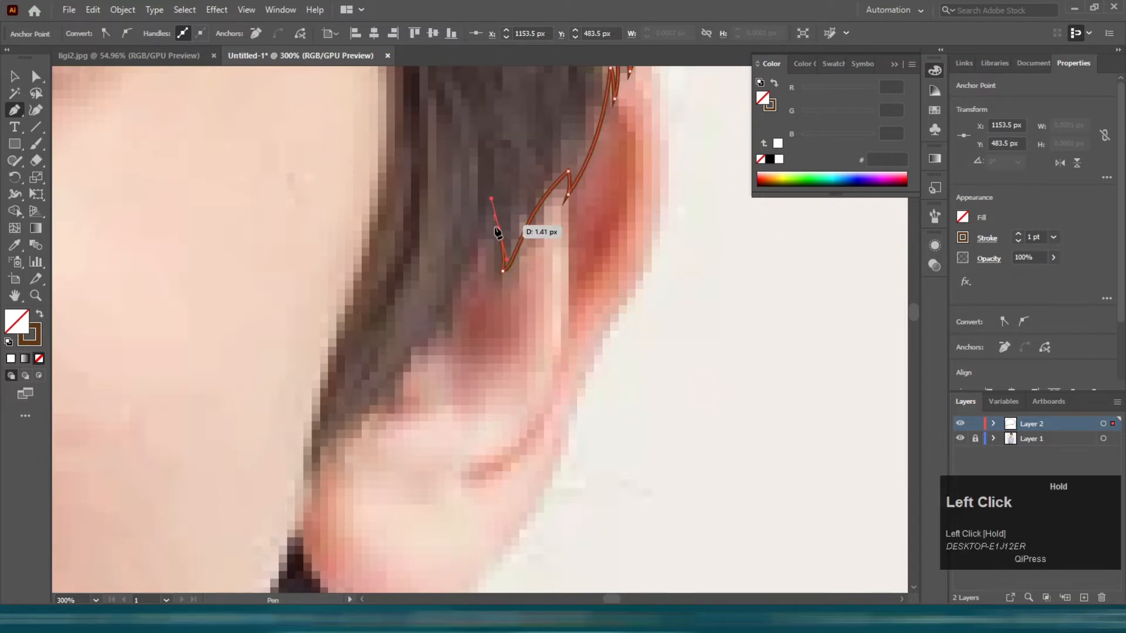
left_click_drag(460, 287, 402, 375)
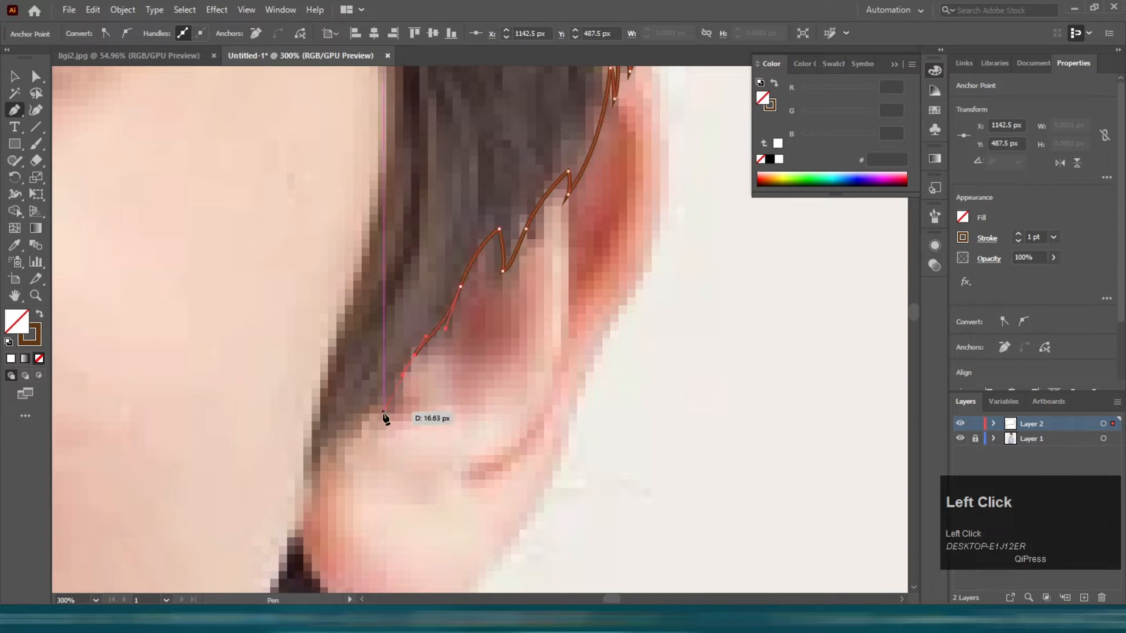
left_click_drag(305, 481, 292, 506)
left_click(305, 481)
scroll(298, 447, "down", 3)
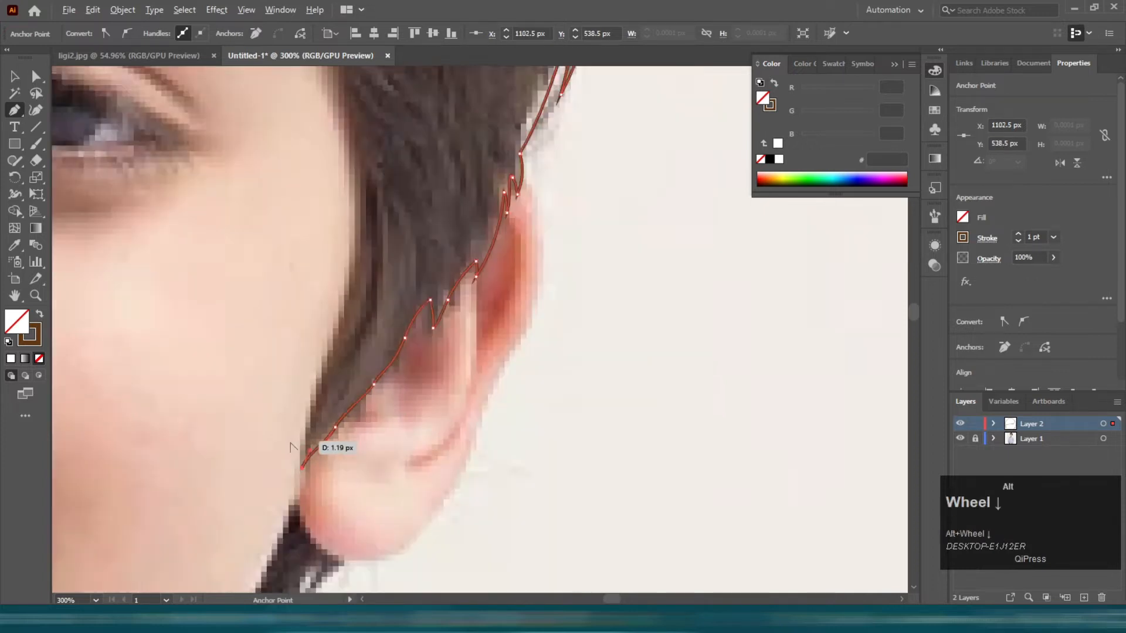
Step: Trace the side hair's inner edge up along the face, close the outline at the parting and deselect it
scroll(309, 387, "up", 1)
left_click_drag(324, 377, 339, 334)
left_click_drag(323, 239, 372, 381)
key("space")
left_click_drag(309, 277, 303, 238)
scroll(329, 205, "up", 5)
left_click_drag(371, 141, 498, 180)
key("v")
left_click(530, 184)
Step: Trace the outer edge of the ear on the photo's left side from the hairline down to the lobe
scroll(534, 171, "down", 4)
scroll(313, 298, "up", 5)
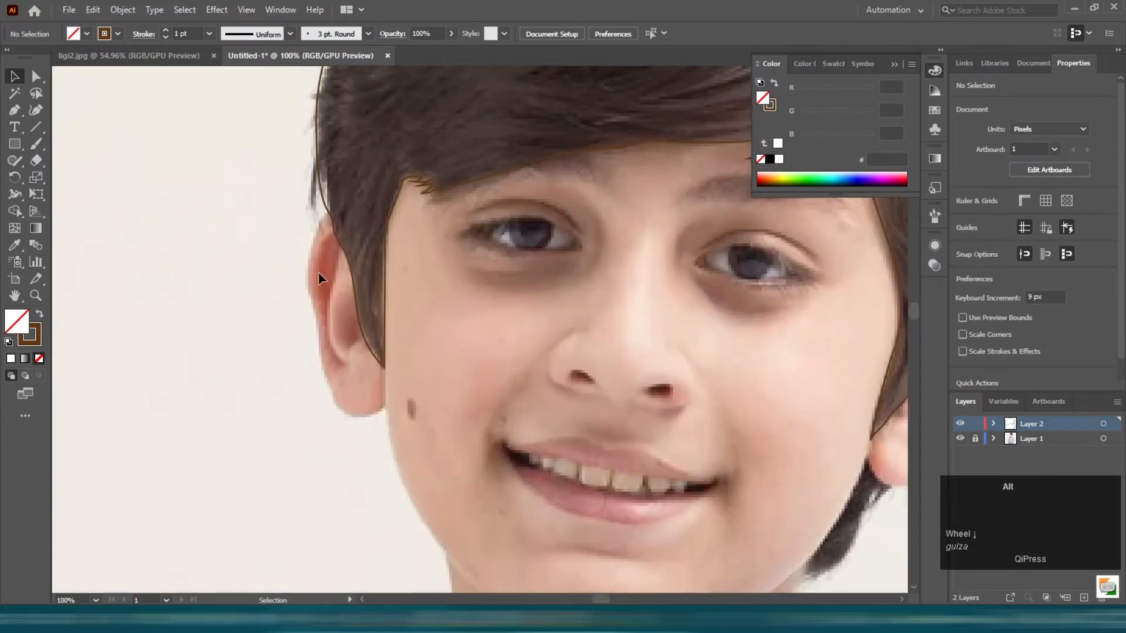
scroll(327, 252, "down", 2)
key("p")
left_click(329, 117)
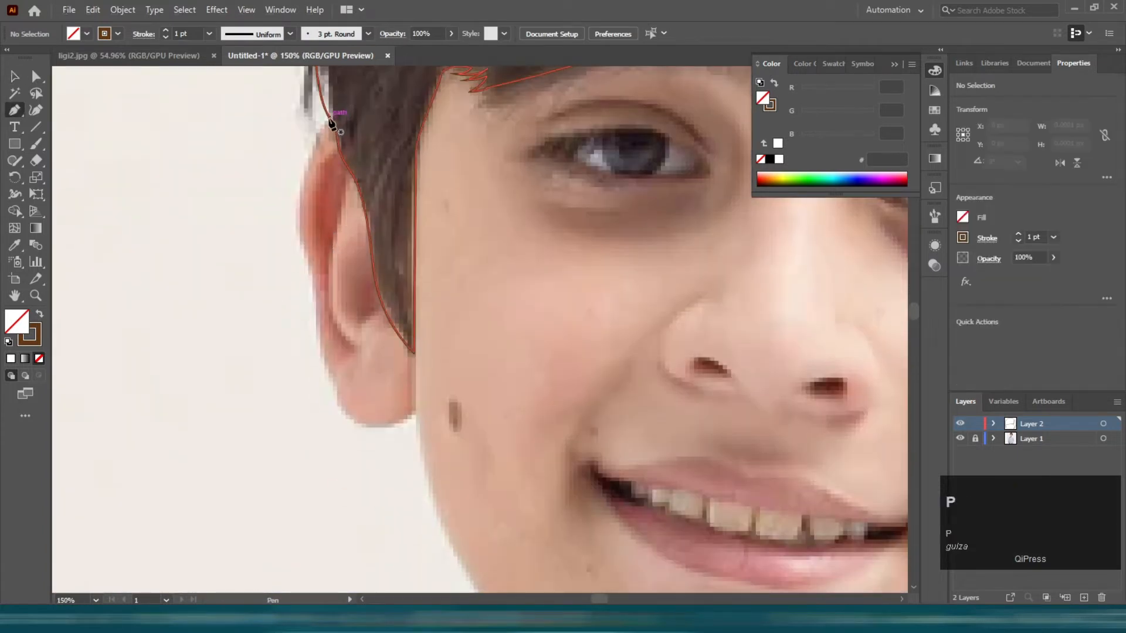
left_click(308, 157)
left_click_drag(298, 225, 298, 230)
left_click_drag(315, 306, 314, 360)
key("ctrl+z")
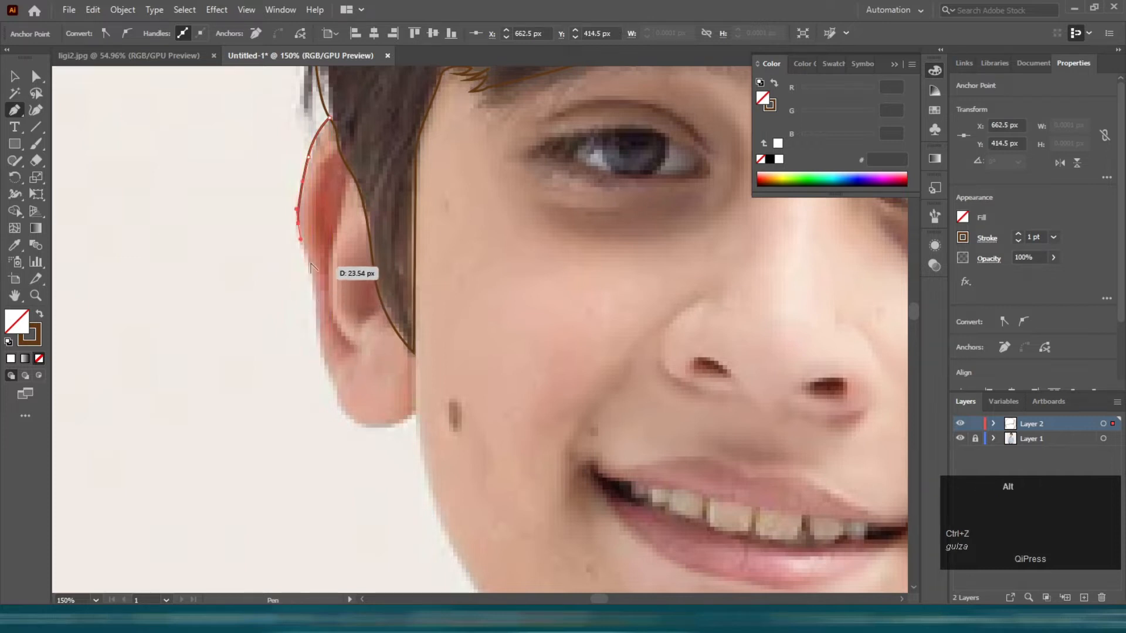
scroll(312, 268, "up", 2)
left_click_drag(303, 252, 308, 299)
key("ctrl+z")
key("ctrl+z")
left_click_drag(318, 350, 318, 351)
left_click_drag(334, 452, 327, 489)
key("ctrl+z")
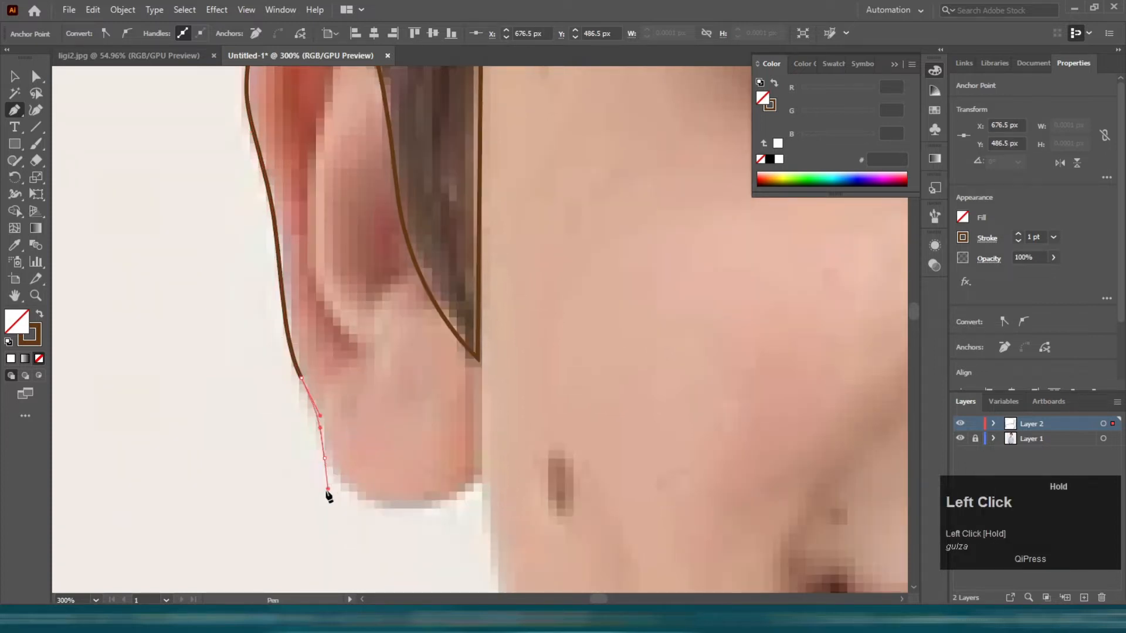
Step: Curve the path around the earlobe, close the ear outline behind the sideburn and deselect it
left_click_drag(481, 479, 485, 471)
mouse_move(544, 394)
left_mouse_down()
mouse_move(557, 390)
mouse_move(558, 400)
left_mouse_up()
left_click(479, 340)
scroll(478, 340, "down", 2)
left_click(433, 113)
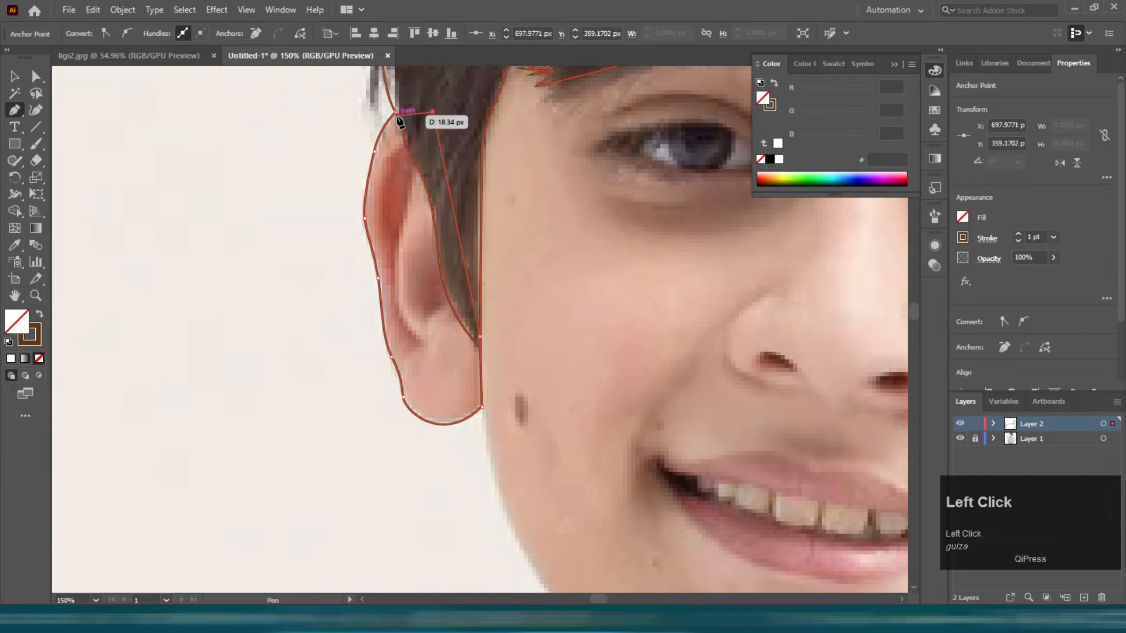
key("v")
left_click(274, 186)
Step: Trace the outer edge of the ear on the photo's right side from the hair strands down around the lobe
scroll(274, 186, "down", 3)
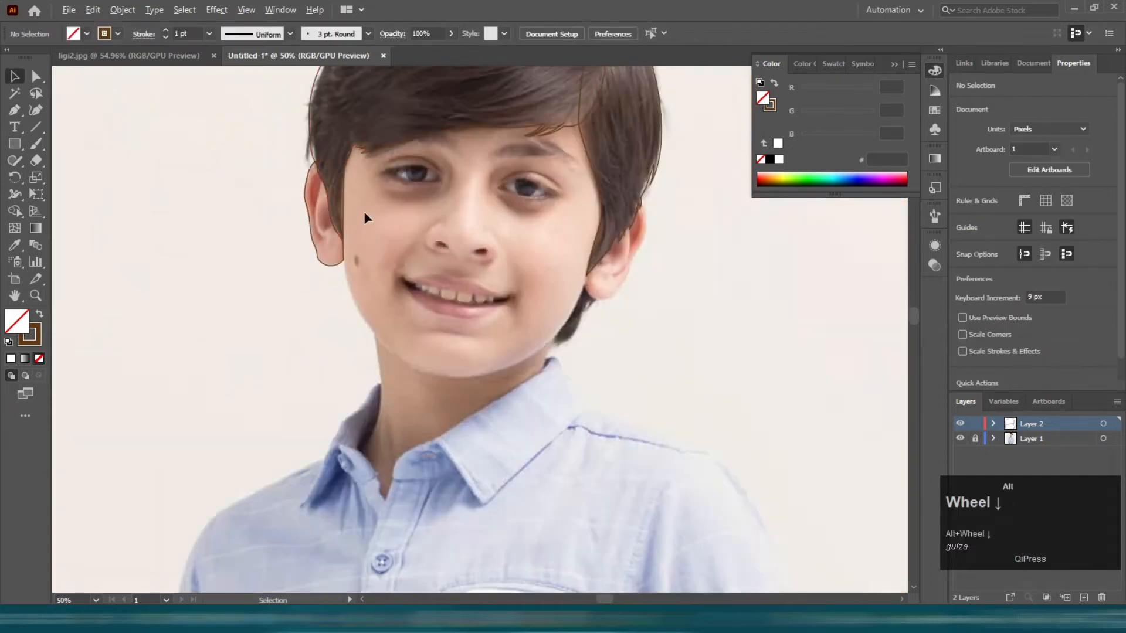
scroll(364, 211, "up", 2)
scroll(351, 217, "up", 2)
scroll(350, 217, "up", 1)
key("p")
scroll(330, 208, "down", 4)
left_click_drag(745, 135, 295, 176)
scroll(386, 177, "up", 2, "alt")
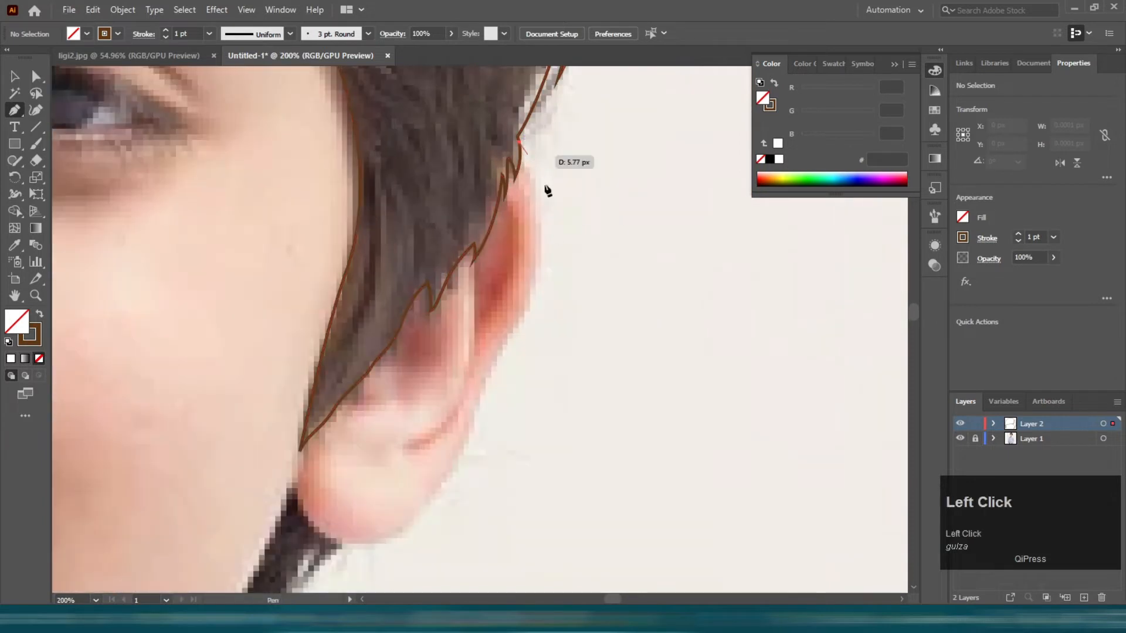
left_click(518, 140)
left_click_drag(535, 230, 536, 232)
left_click_drag(520, 315, 495, 356)
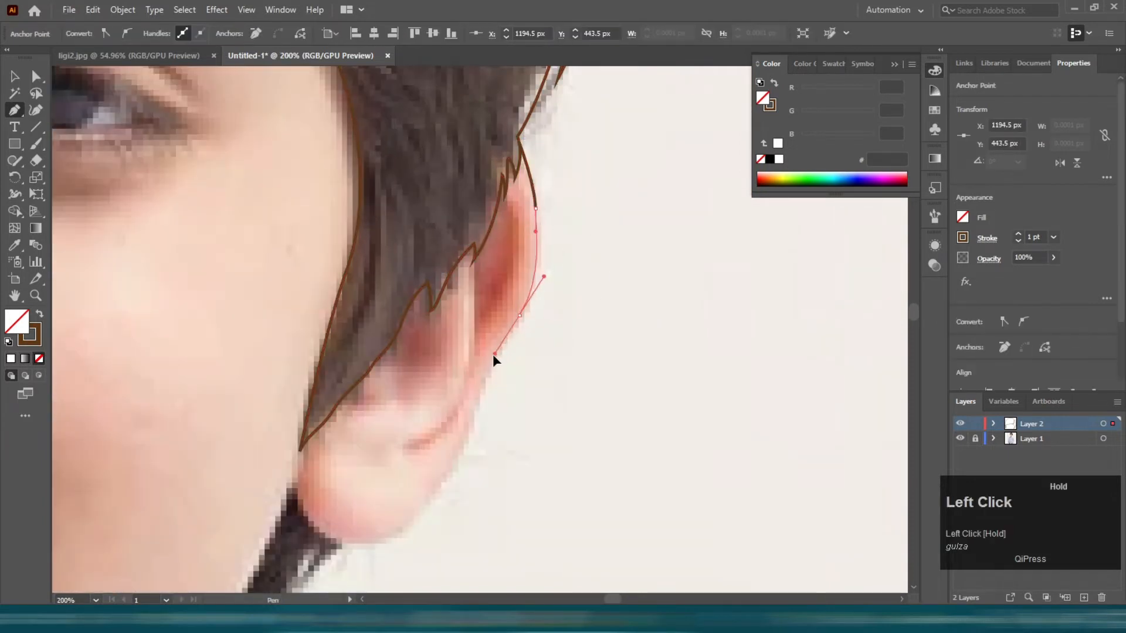
left_click_drag(468, 429, 460, 445)
left_click_drag(402, 533, 359, 553)
Step: Finish the right ear's outline at the jaw and close it behind the side hair
left_click_drag(294, 477, 290, 408)
left_click(295, 477)
left_click(315, 400)
left_click(442, 143)
left_click(519, 142)
Step: Trace the jawline from the earlobe on the photo's left side around the chin toward the right earlobe
scroll(520, 151, "down", 3, "alt")
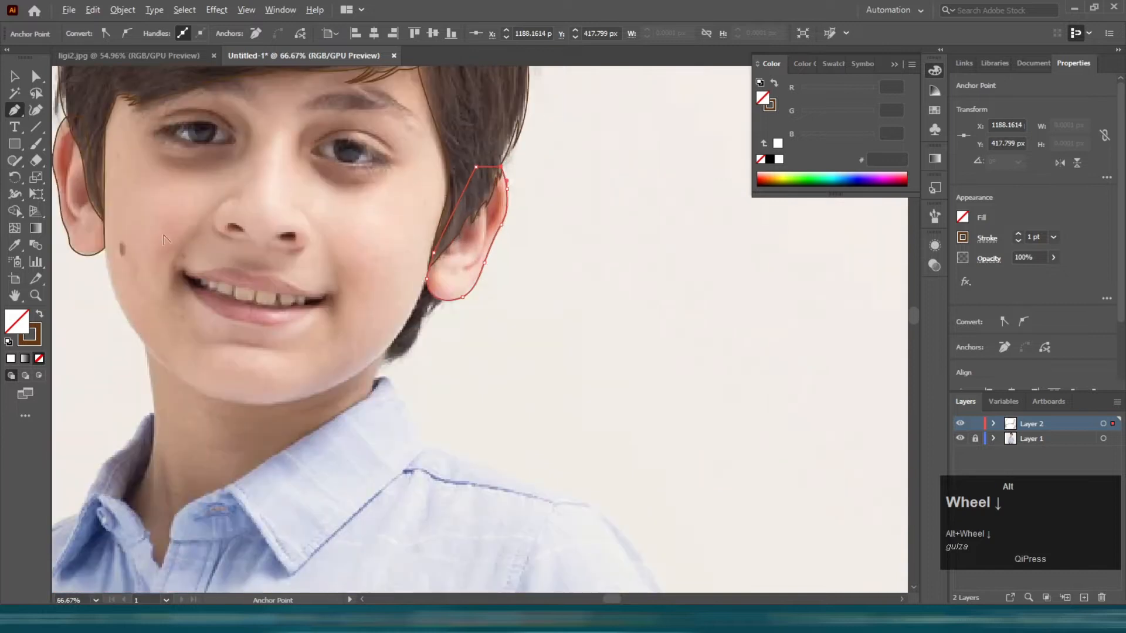
scroll(168, 235, "up", 1, "alt")
left_click(192, 221)
left_click(202, 213)
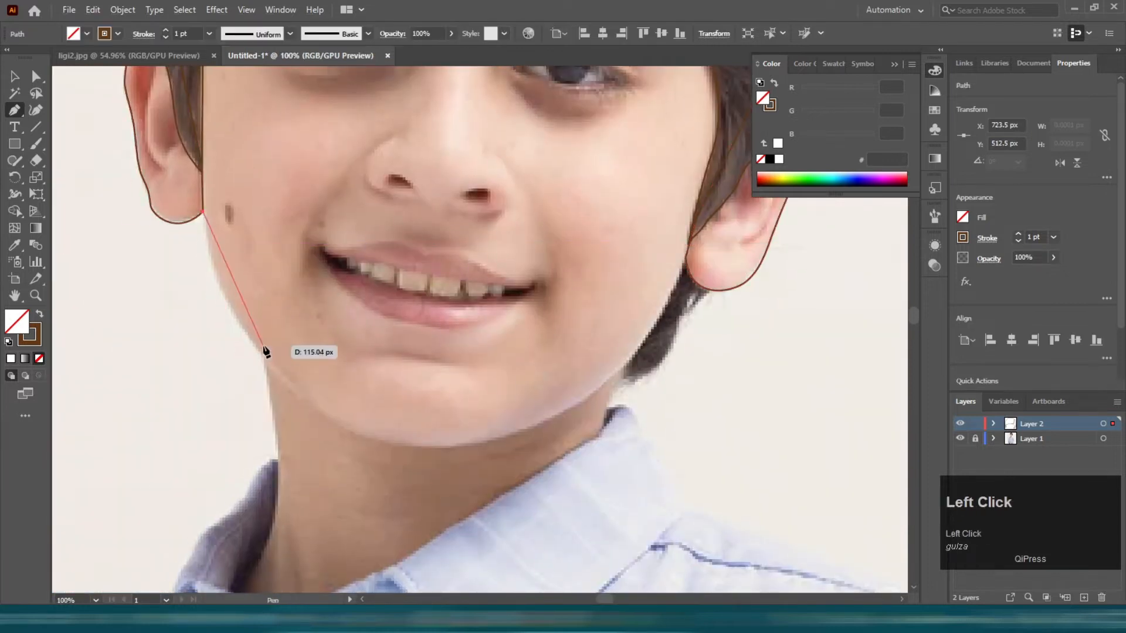
left_click_drag(304, 401, 307, 402)
left_click_drag(350, 432, 370, 442)
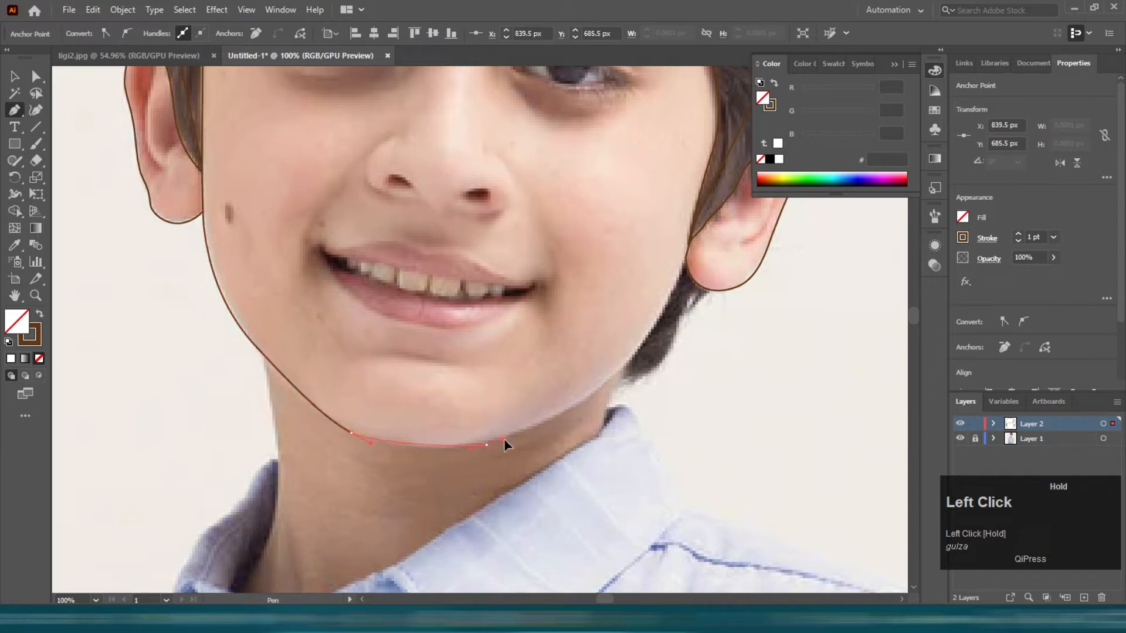
left_click_drag(546, 435, 549, 432)
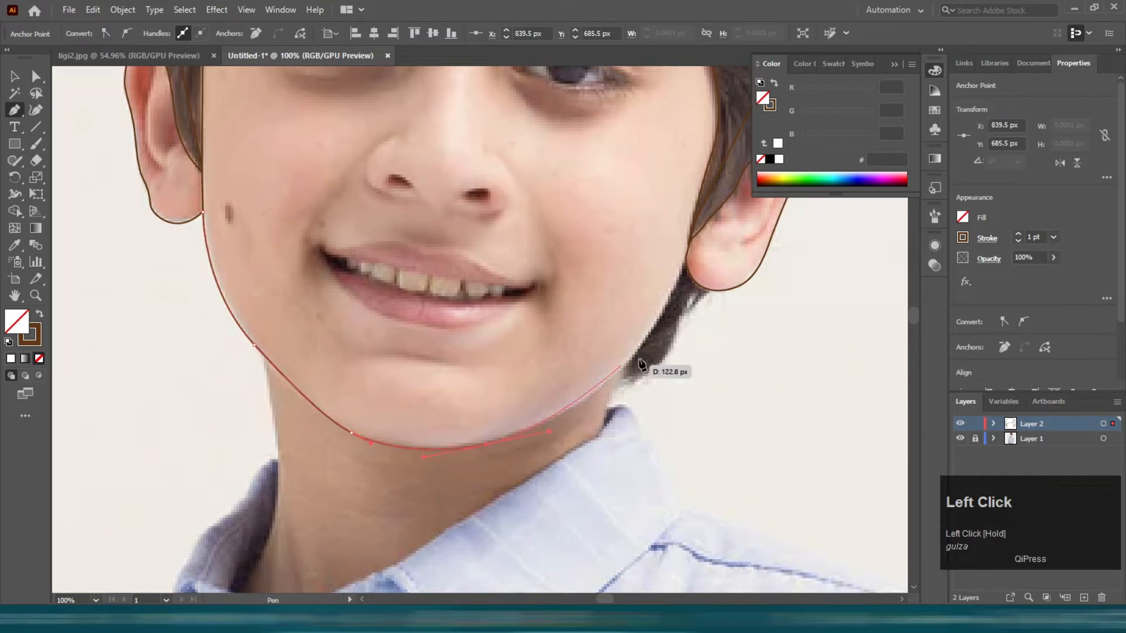
left_click_drag(646, 340, 676, 305)
Step: Carry the face outline up through the right side hair and across the fringe above the forehead
scroll(669, 314, "up", 2)
left_click(691, 296)
scroll(698, 299, "up", 3)
left_click(740, 289)
scroll(733, 282, "up", 3)
scroll(731, 287, "up", 1)
left_click(729, 240)
left_click(550, 240)
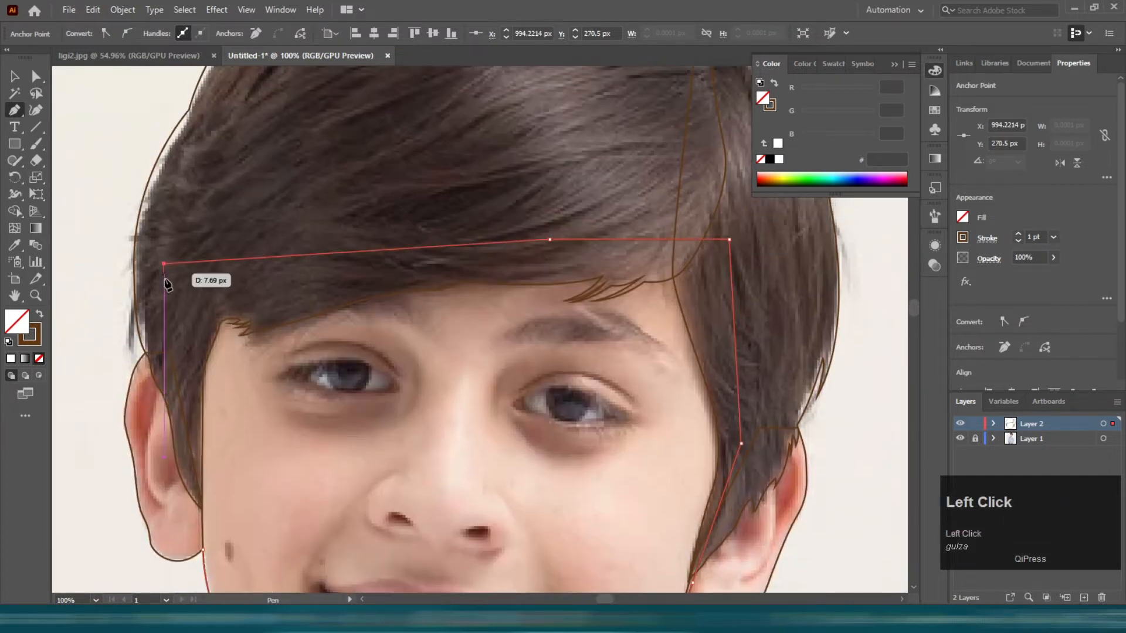
left_click(164, 264)
Step: Bring the face outline down through the left sideburn, close it at the earlobe and deselect it
scroll(176, 293, "down", 3)
left_click(198, 397)
scroll(197, 425, "up", 1)
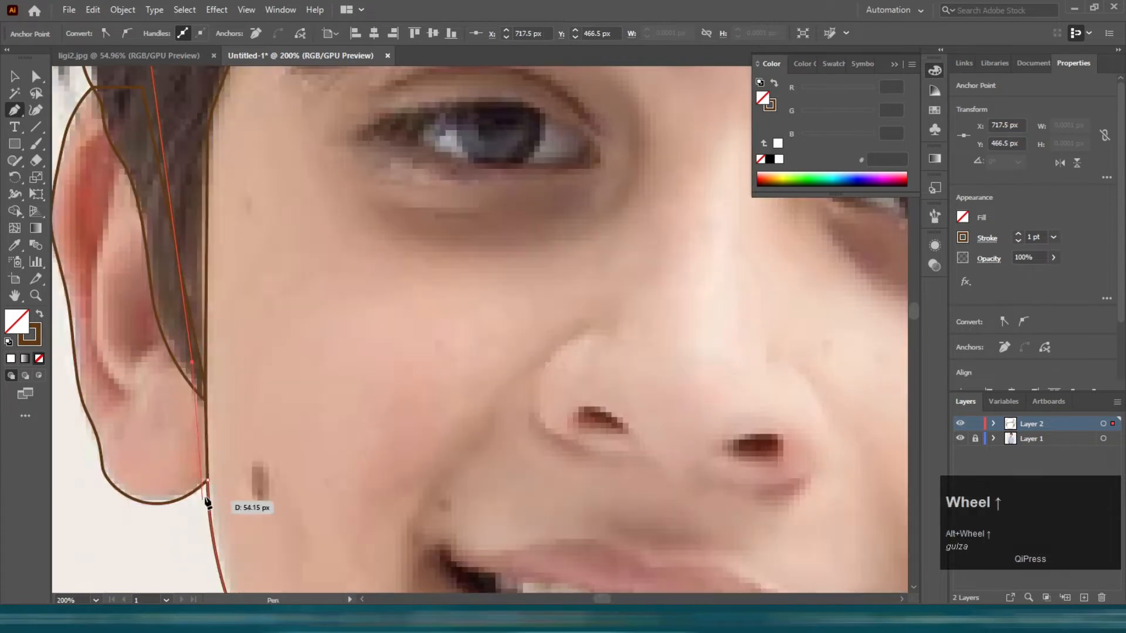
left_click(204, 466)
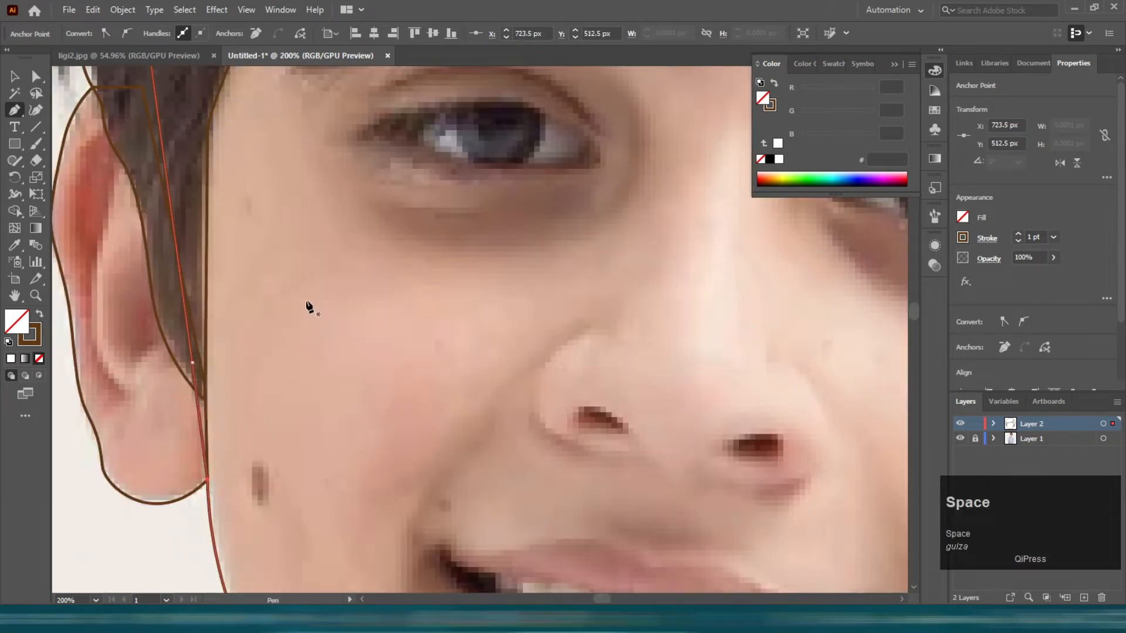
key("v")
scroll(310, 299, "down", 2, "alt")
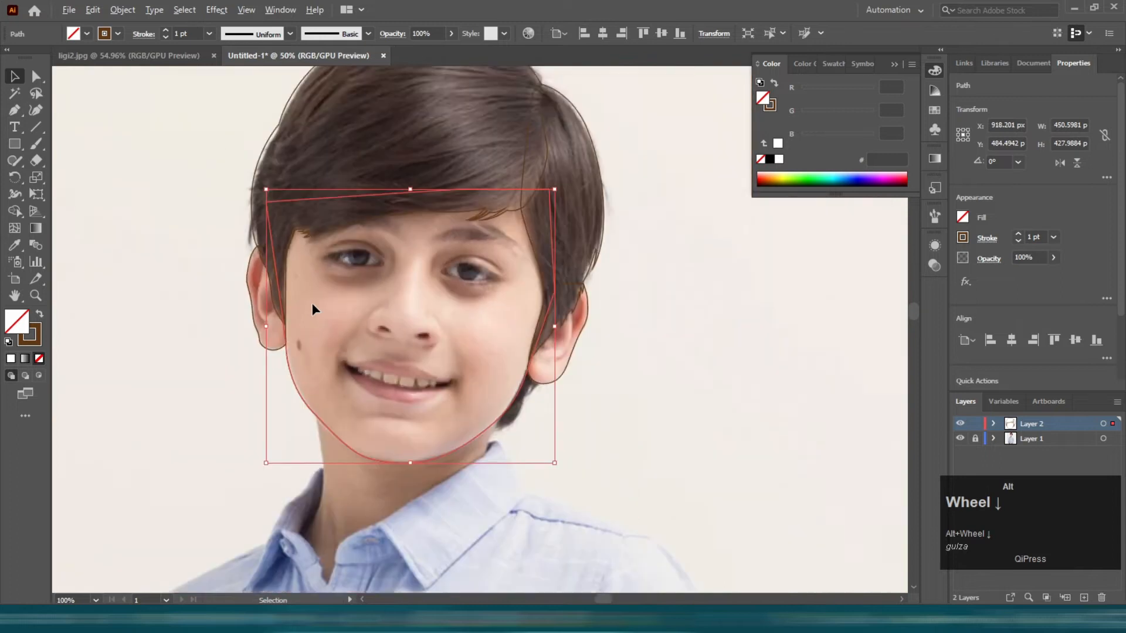
scroll(312, 303, "down", 3)
scroll(152, 295, "up", 1, "alt")
left_click(153, 295)
Step: Trace the left edge of the neck from the jawline down along the inside of the shirt collar
key("p")
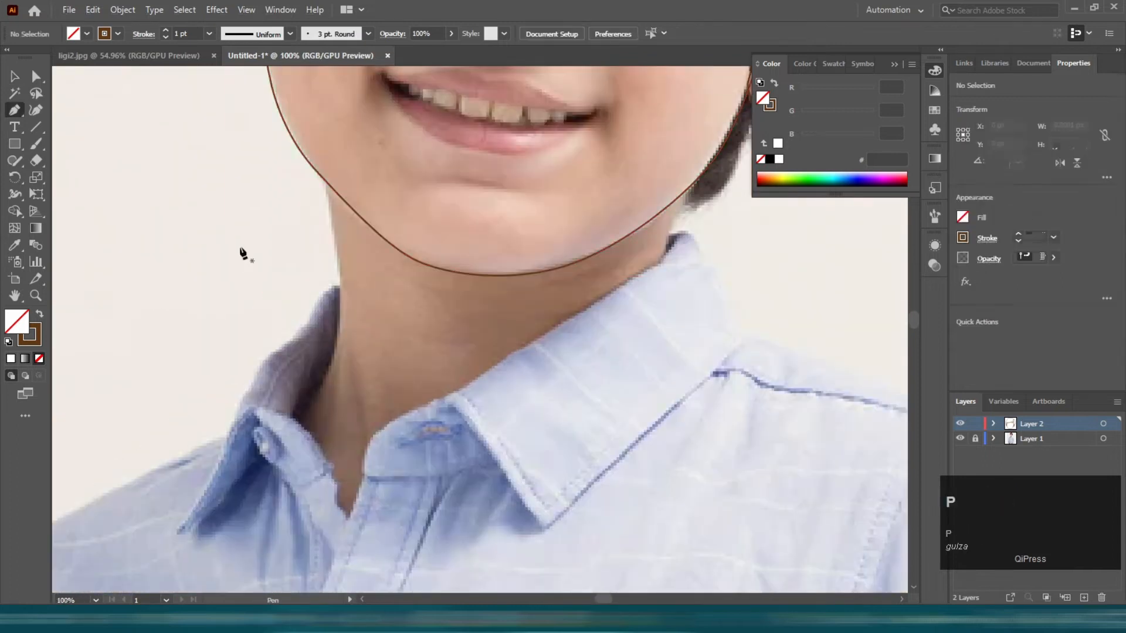
scroll(328, 188, "up", 1)
left_click(320, 168)
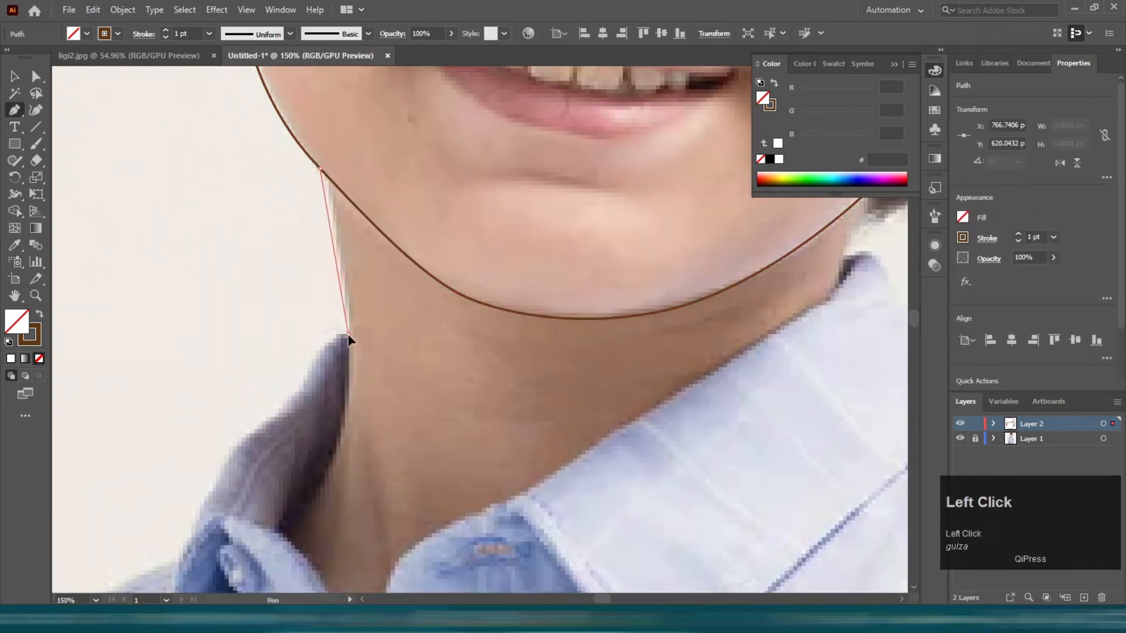
key("ctrl+z")
key("ctrl+z")
left_click(324, 173)
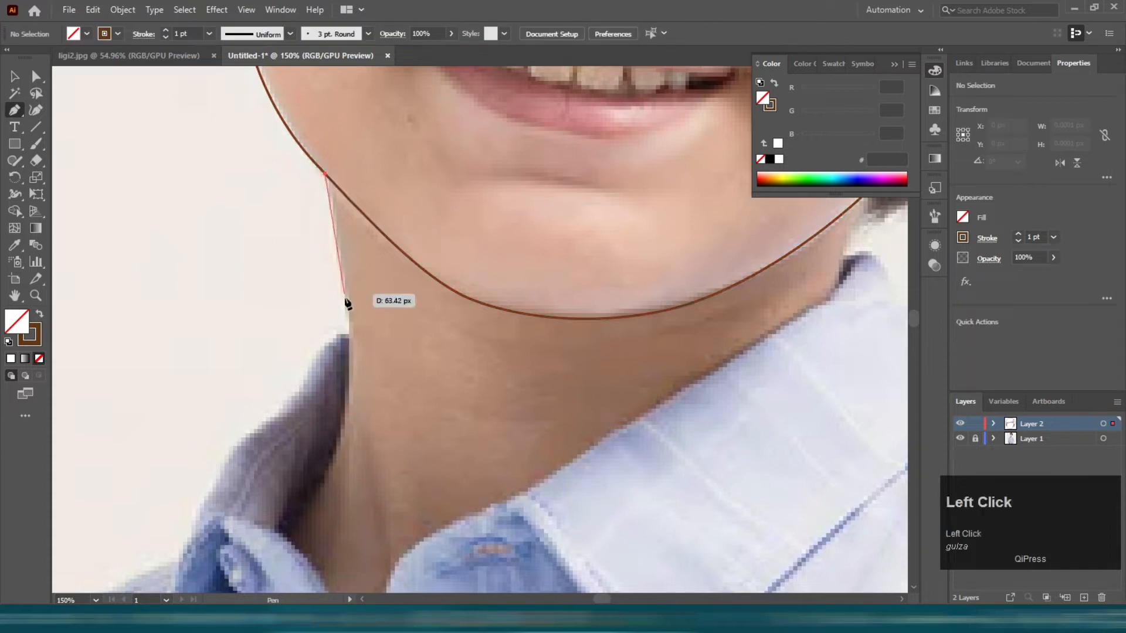
left_click_drag(348, 351, 296, 426)
scroll(287, 449, "up", 3, "alt")
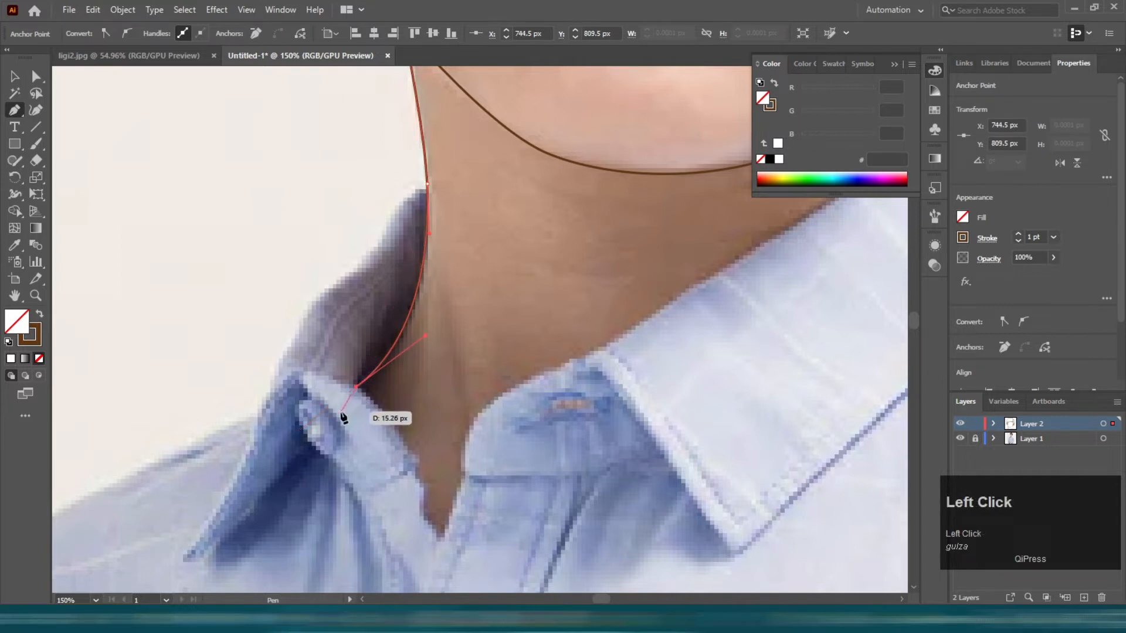
Step: Run the neck path beneath the collar opening and up through the right collar flap to its upper end
left_click(356, 441)
left_click(419, 566)
left_click(538, 473)
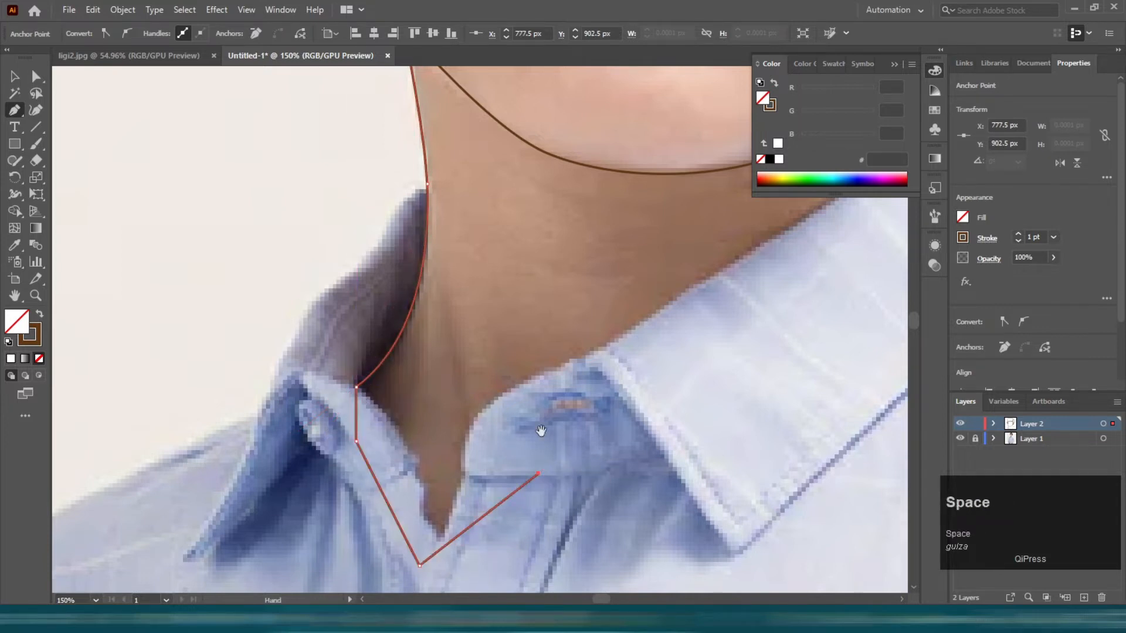
scroll(572, 447, "down", 3)
scroll(571, 446, "right", 2)
left_click(520, 244)
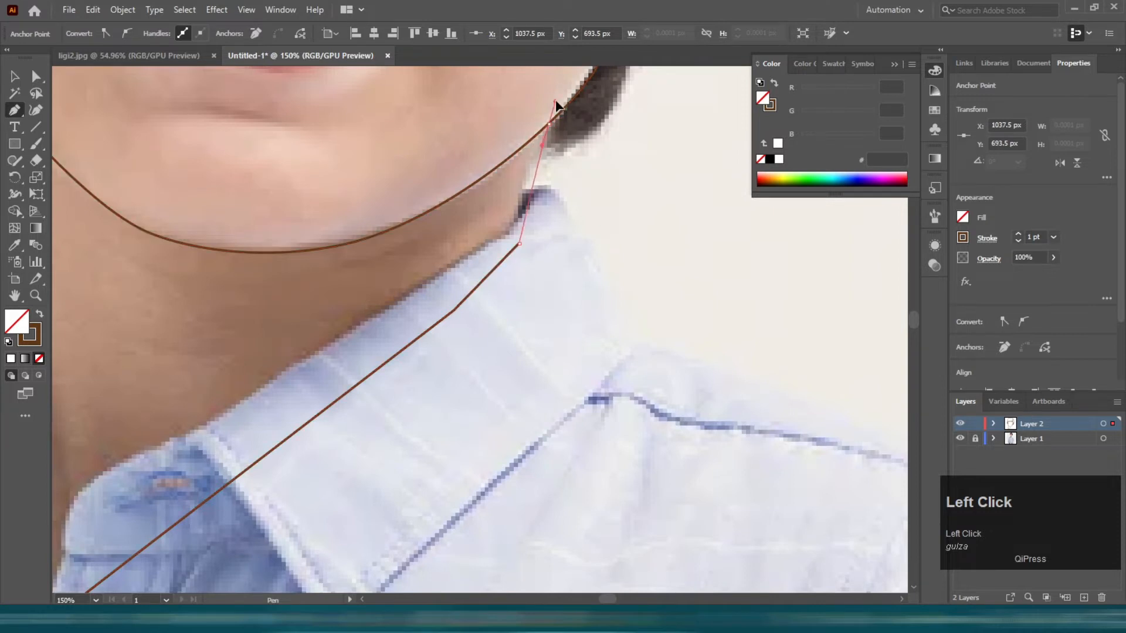
Step: Extend the neck outline up to the right jaw, close it across the chin area and deselect it
left_click_drag(580, 83, 582, 84)
left_click(465, 146)
left_click_drag(227, 209, 357, 311)
left_click(316, 303)
left_click(127, 199)
scroll(313, 226, "down", 3)
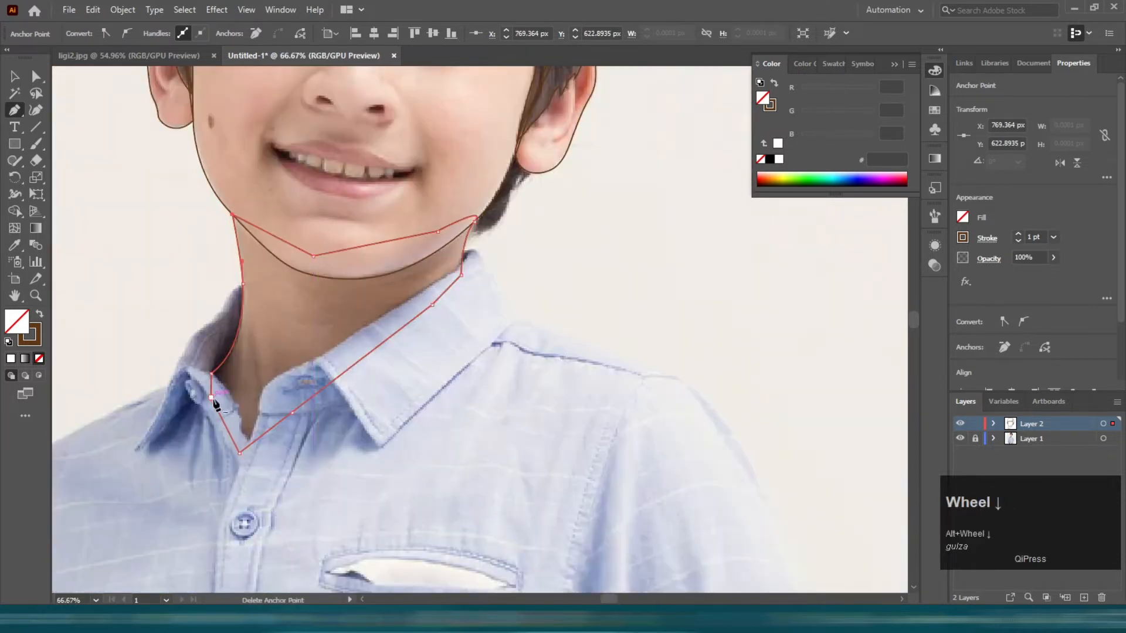
key("v")
left_click(274, 283)
Step: Trace the outer edge of the right collar flap from the neck over the shoulder down to its point
scroll(347, 310, "down", 2)
scroll(462, 292, "up", 3)
left_click_drag(458, 330, 368, 332)
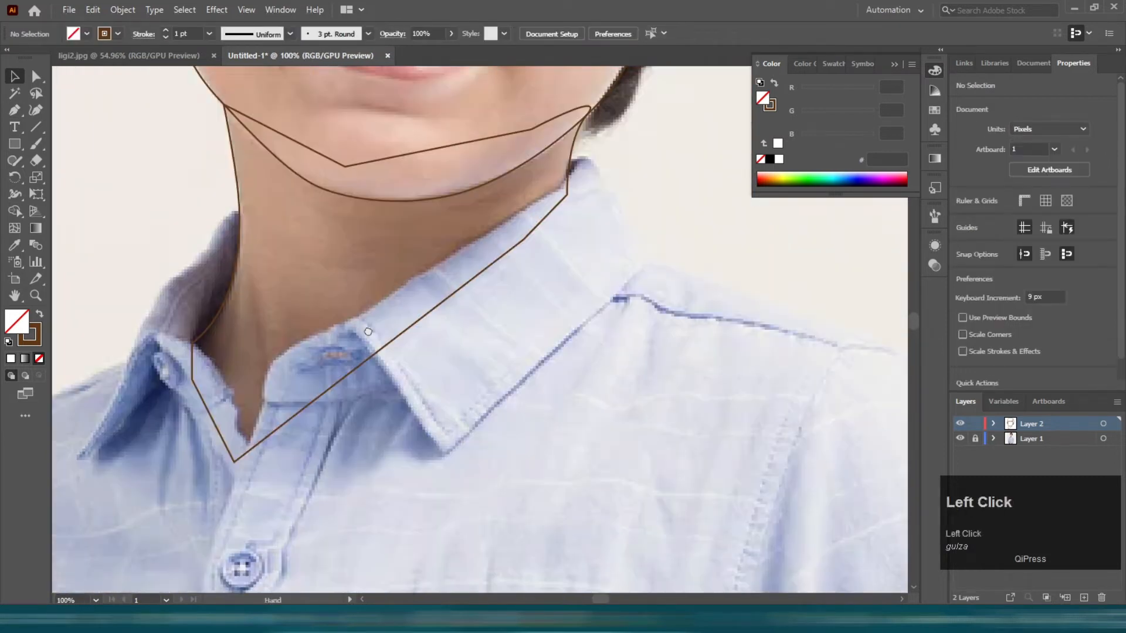
left_click(571, 157)
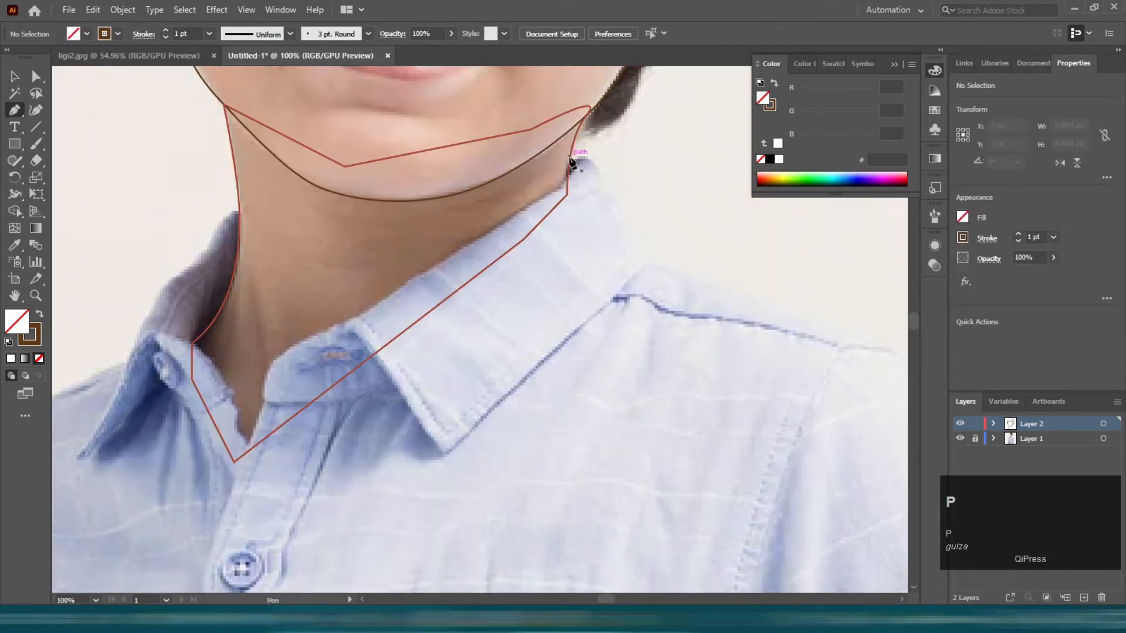
left_click_drag(570, 159, 590, 163)
left_click_drag(617, 230, 653, 262)
key("ctrl+z")
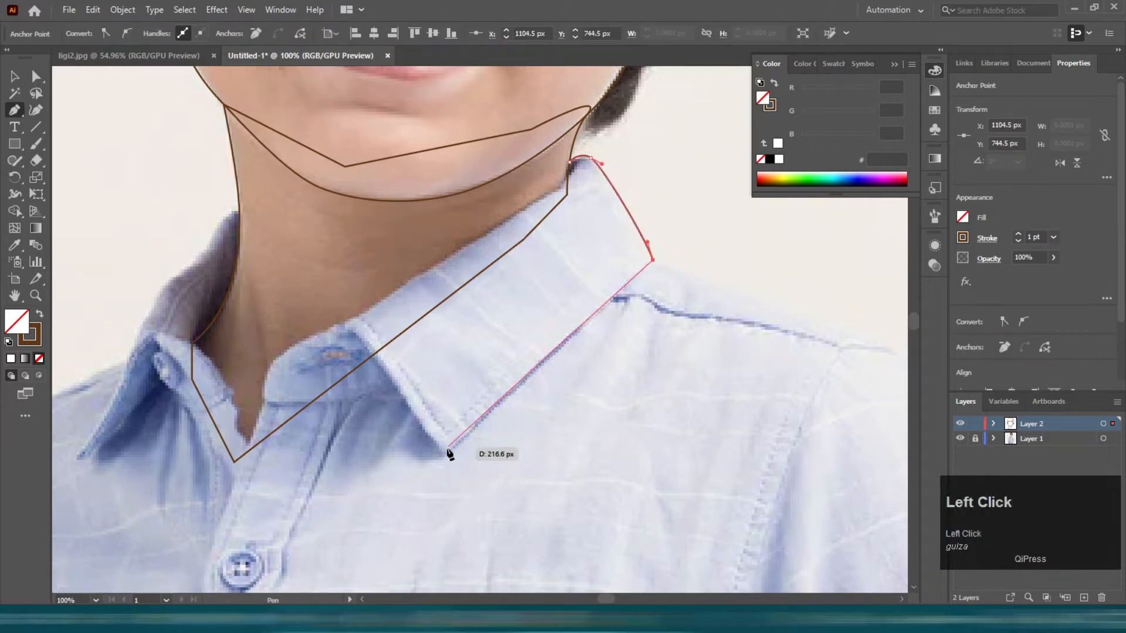
left_click_drag(438, 460, 446, 454)
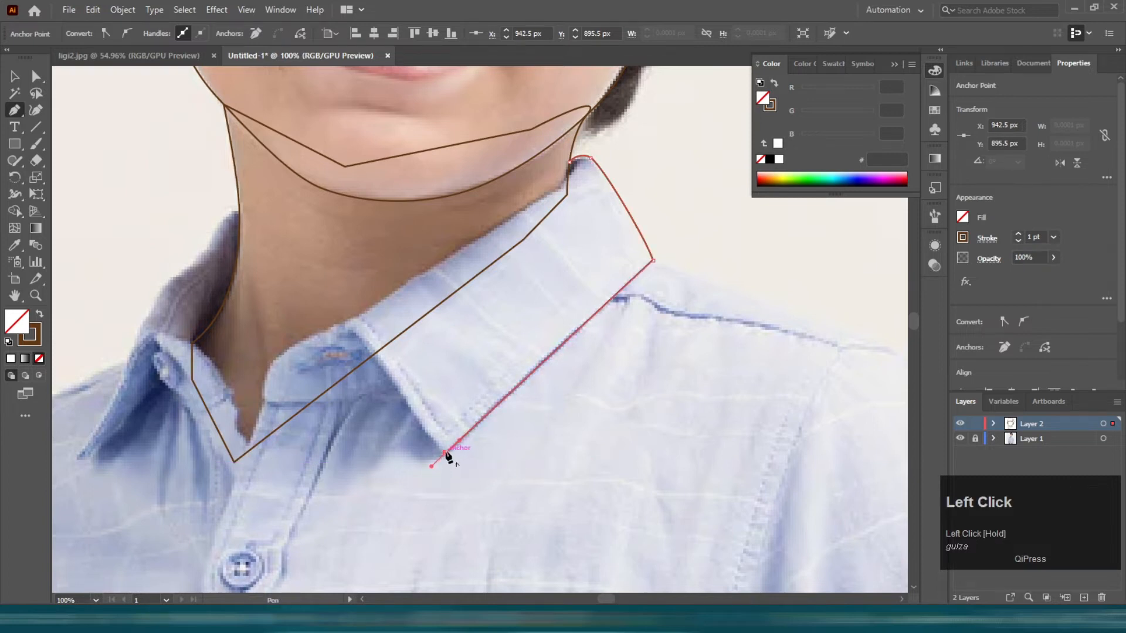
Step: Continue the right collar outline up the flap's inner edge and around the collar band to its lower end
scroll(361, 375, "up", 1)
left_click_drag(346, 325, 323, 323)
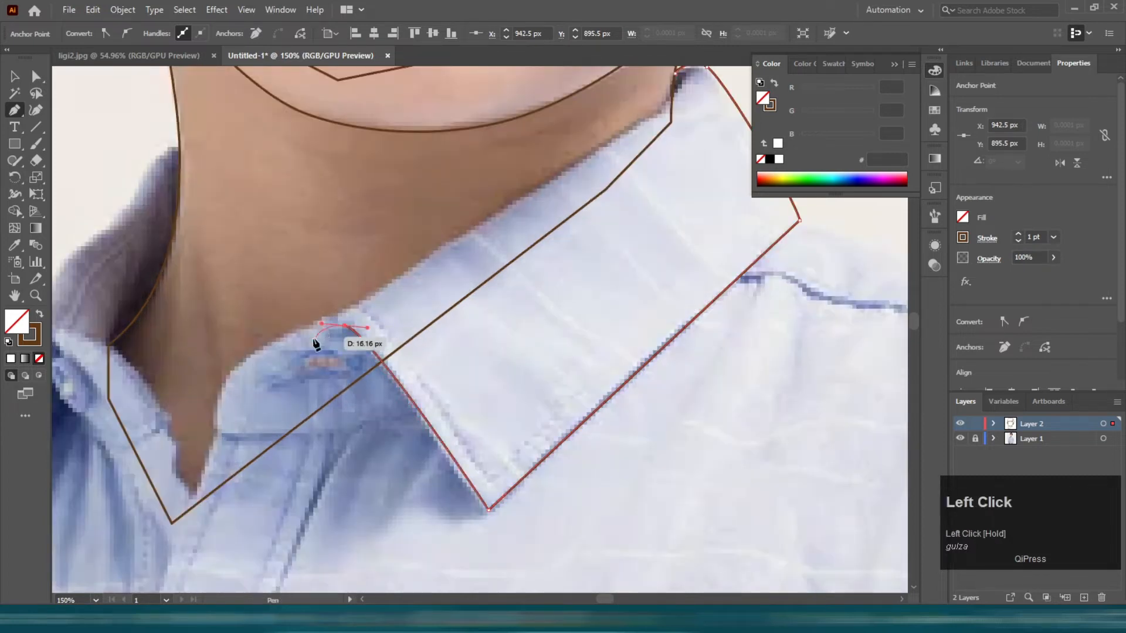
left_click_drag(237, 433, 239, 484)
left_click(216, 433)
Step: Close the right collar outline along the neck edge back to its starting point at the top
left_click_drag(286, 335, 368, 296)
left_click_drag(472, 235, 247, 391)
left_click_drag(332, 333, 386, 304)
left_click_drag(450, 231, 412, 230)
scroll(465, 244, "down", 3)
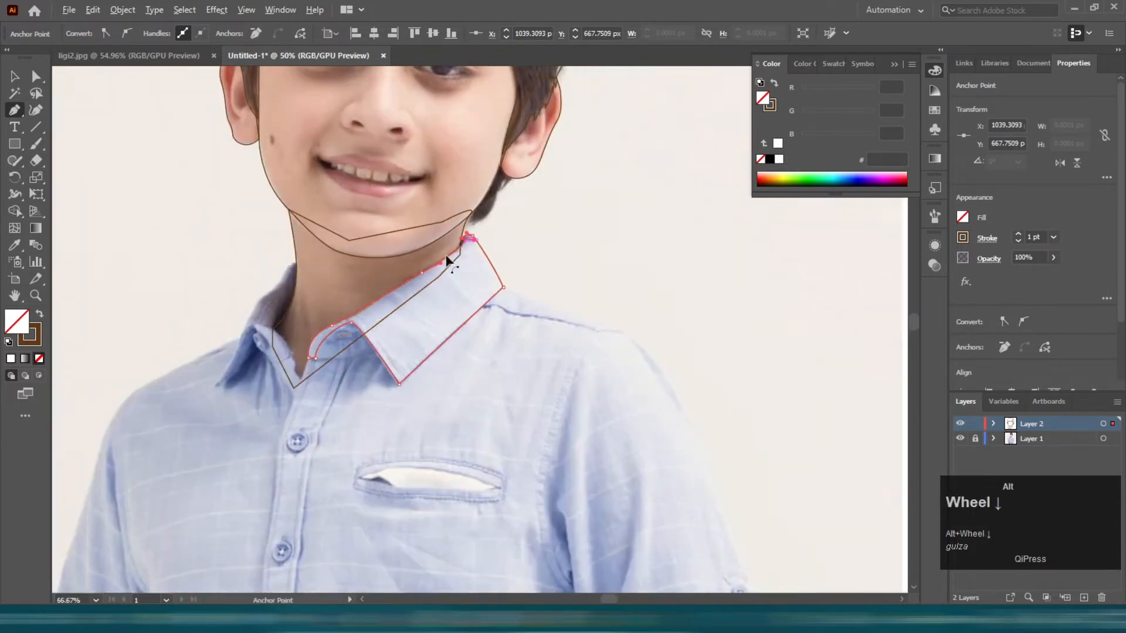
Step: Trace the outer edge of the left collar from the neck down to the flap's point
scroll(465, 244, "up", 4)
left_click_drag(352, 211, 306, 255)
left_click_drag(231, 324, 218, 334)
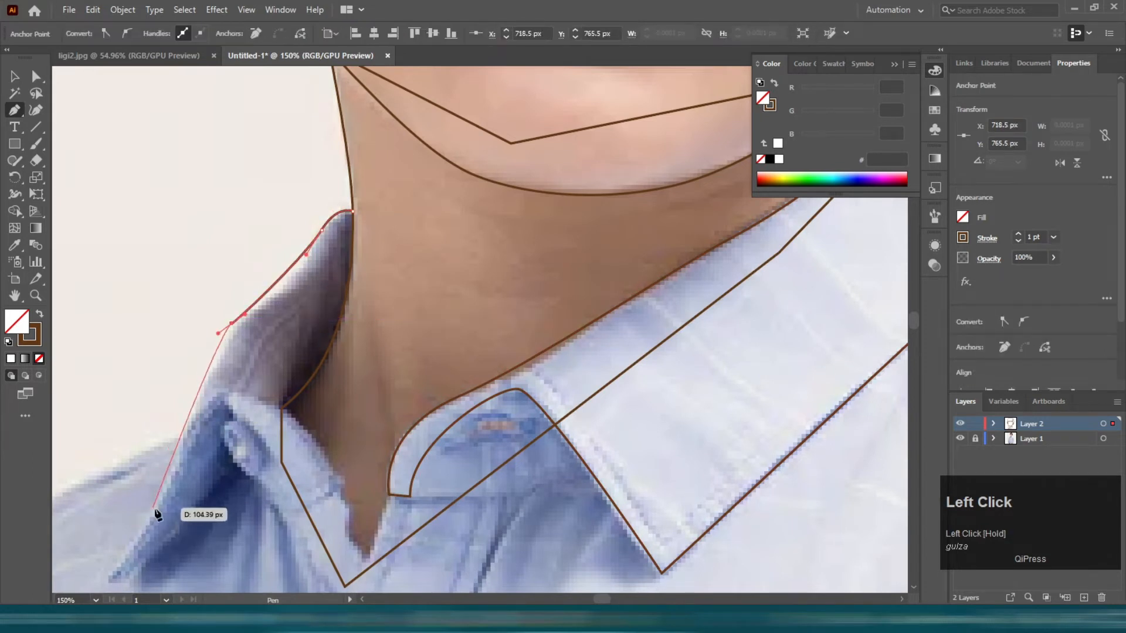
left_click_drag(145, 509, 284, 369)
left_click_drag(248, 441, 192, 477)
key("ctrl+z")
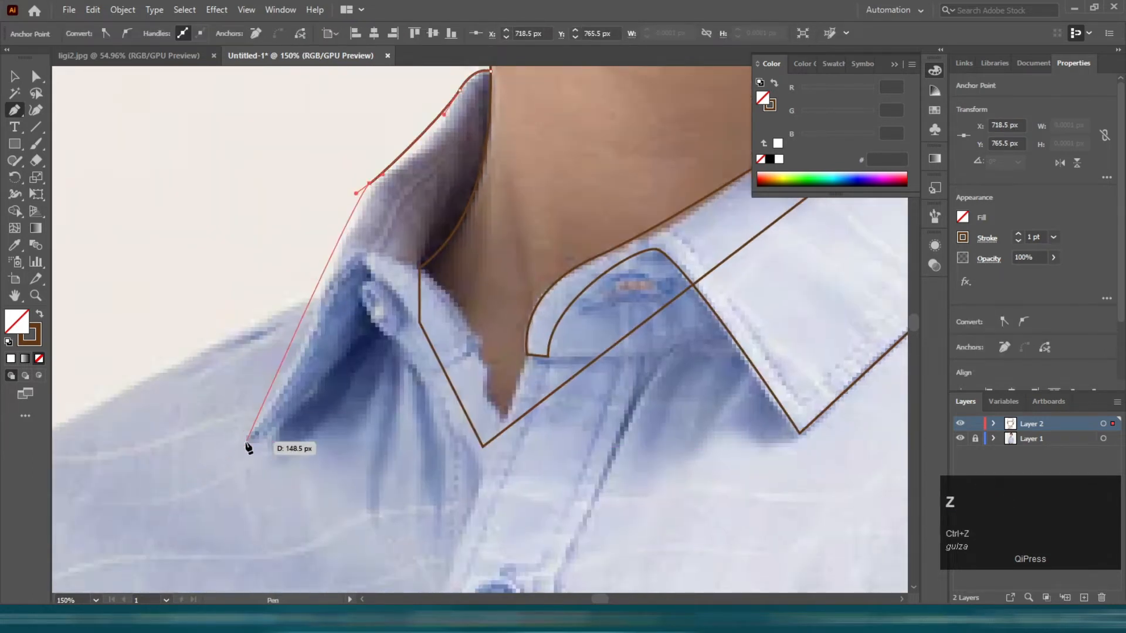
left_click_drag(247, 441, 206, 482)
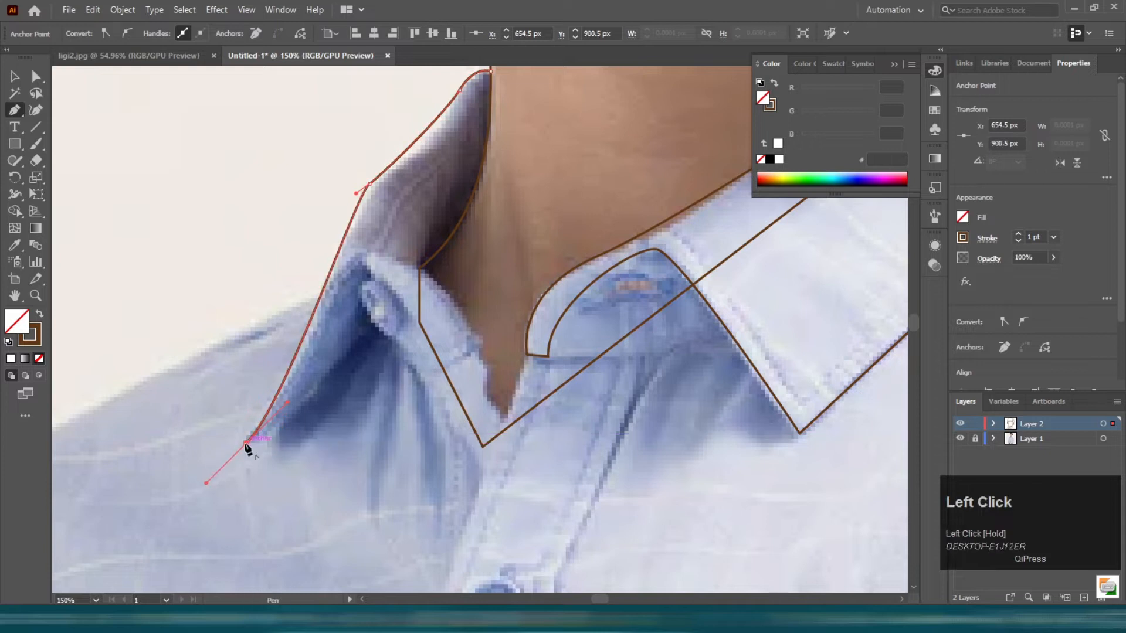
Step: Trace the left flap's underside and the buttoned collar band back up to the inner neck edge
left_click_drag(306, 397, 343, 364)
left_click_drag(368, 323, 375, 314)
left_click_drag(420, 375, 423, 381)
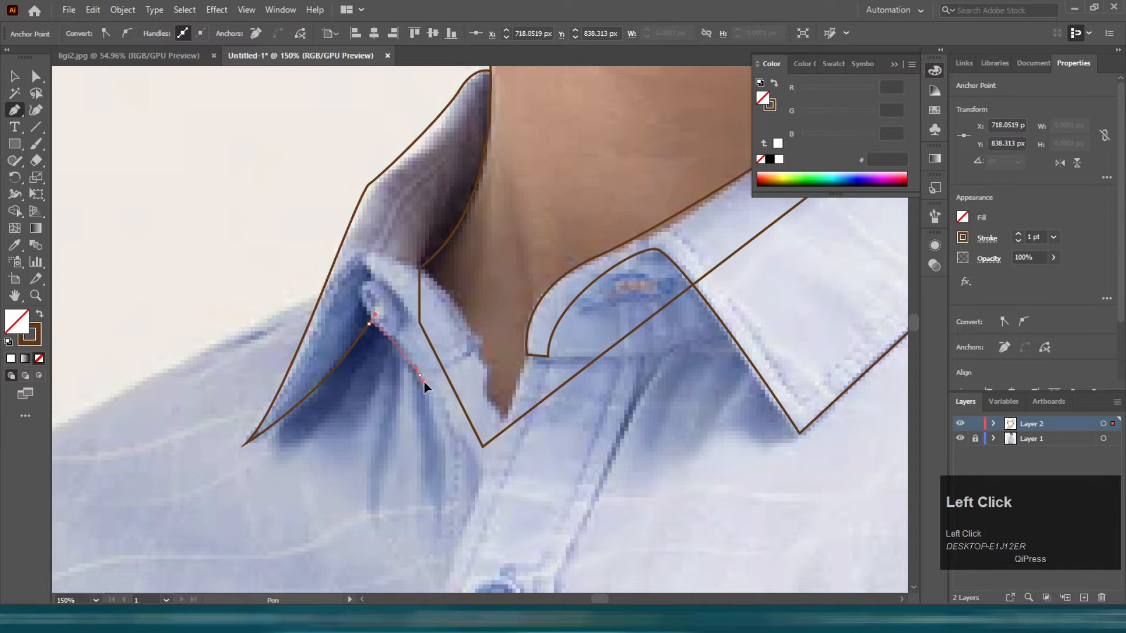
left_click(477, 348)
left_click_drag(437, 279, 414, 275)
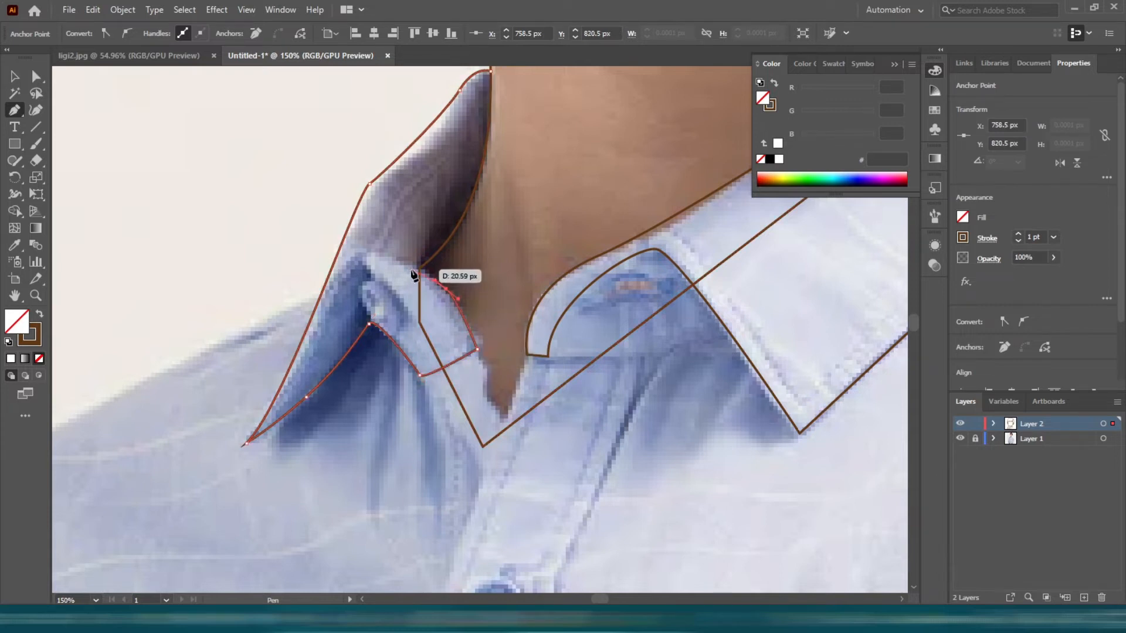
left_click(418, 270)
Step: Close the left collar outline with a curve along the neck edge and deselect it
scroll(466, 209, "up", 3)
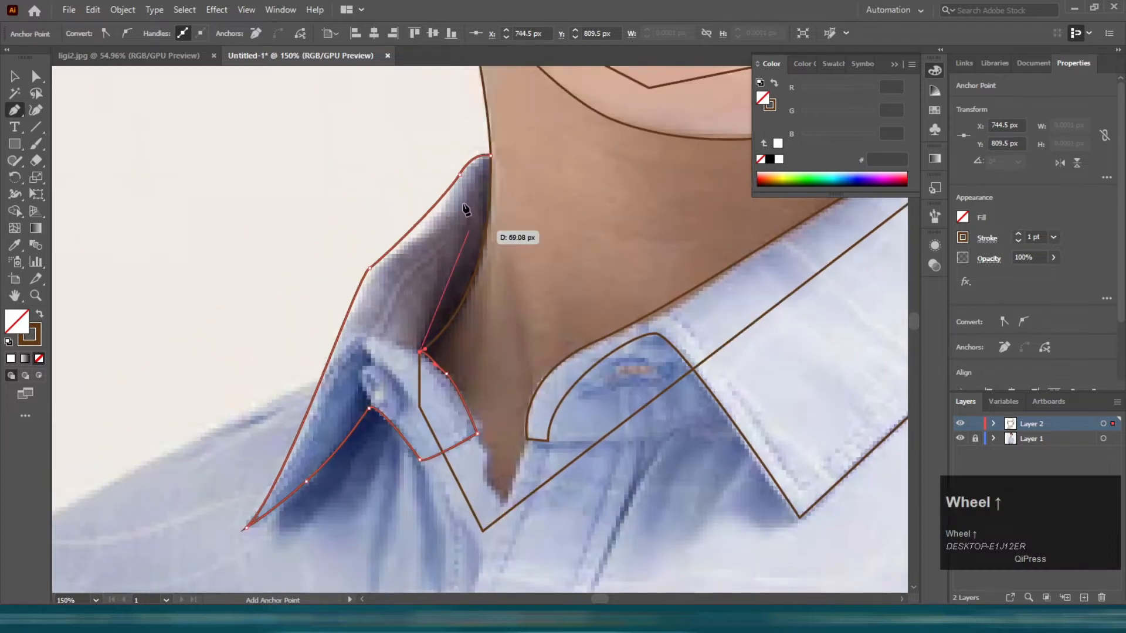
scroll(466, 210, "up", 3)
left_click_drag(489, 240, 475, 179)
scroll(487, 80, "up", 3)
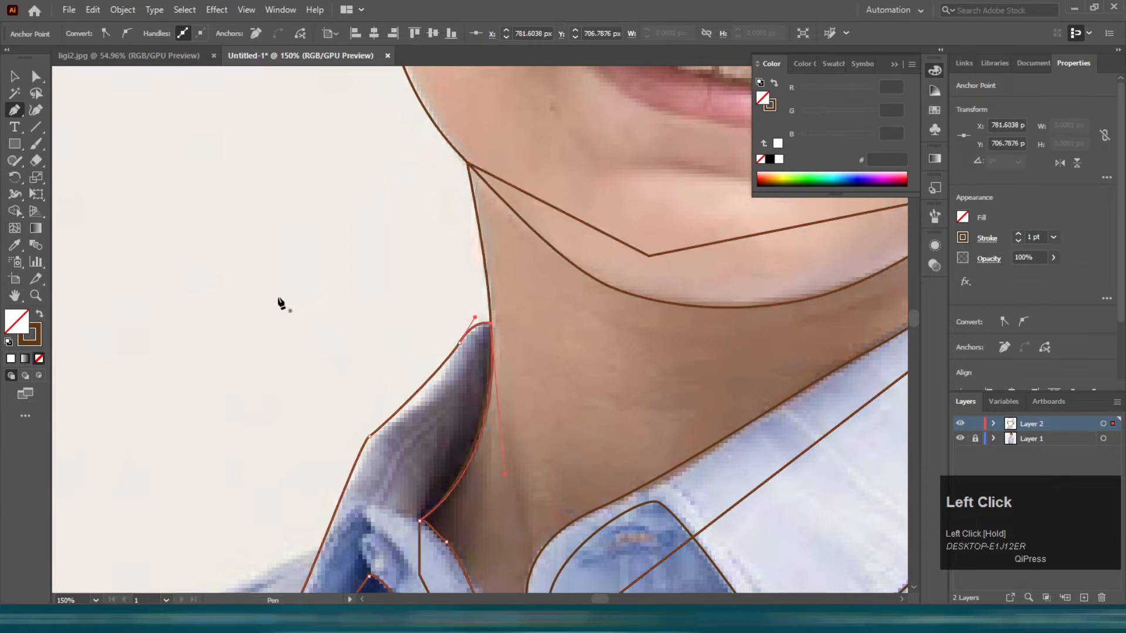
scroll(293, 302, "down", 5)
scroll(294, 303, "up", 2)
scroll(396, 370, "down", 2)
left_click_drag(282, 454, 338, 313)
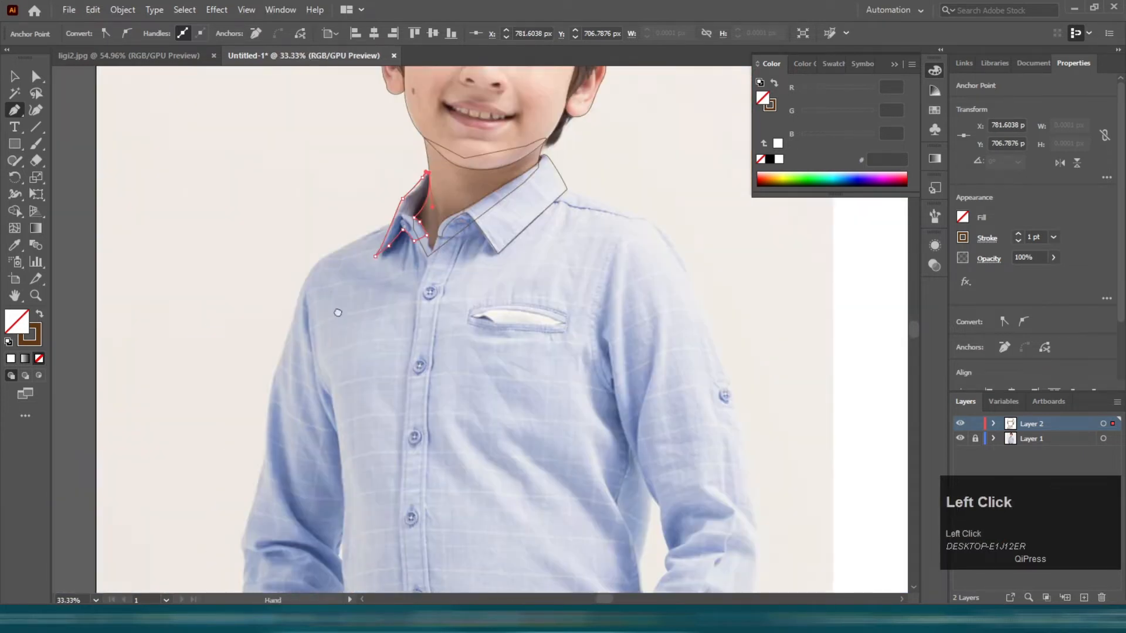
key("v")
left_click(381, 218)
Step: Round the corner at the right collar flap's point to a radius of about 2.57 px
scroll(381, 218, "up", 1)
scroll(381, 218, "up", 3)
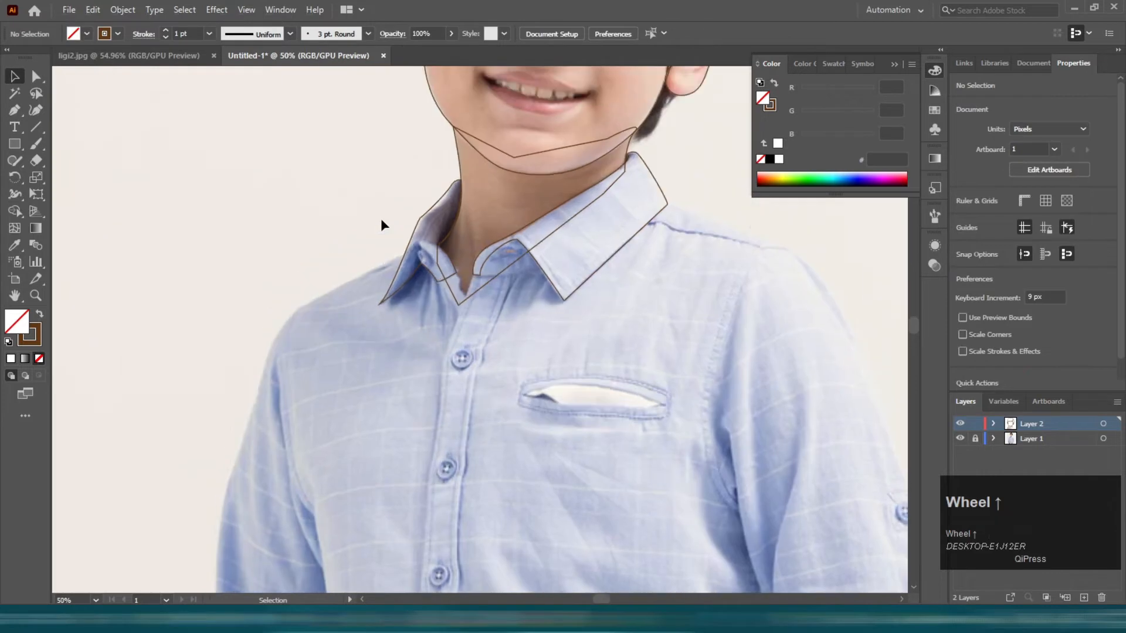
scroll(648, 202, "up", 3)
key("a")
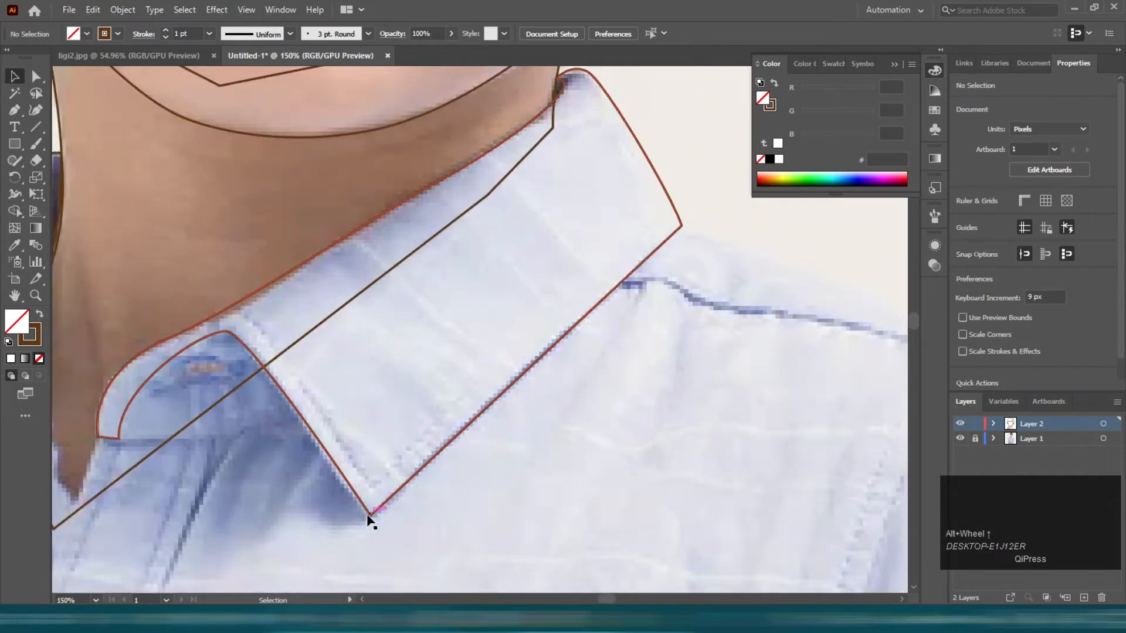
left_click(370, 515)
scroll(370, 518, "up", 4)
left_click(386, 524)
left_click_drag(388, 506, 392, 497)
scroll(392, 497, "down", 4)
Step: Round the corner at the left collar flap's point to about 1.06 px and deselect the outline
left_click_drag(194, 480, 354, 487)
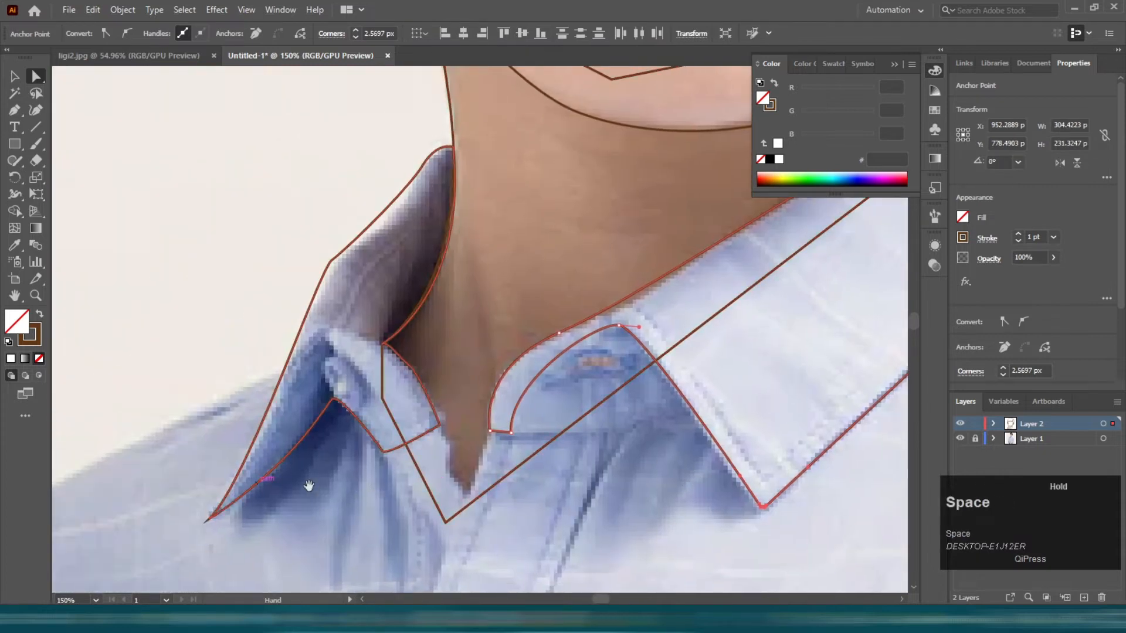
left_click_drag(237, 499, 442, 386)
scroll(442, 386, "up", 3)
left_click(391, 416)
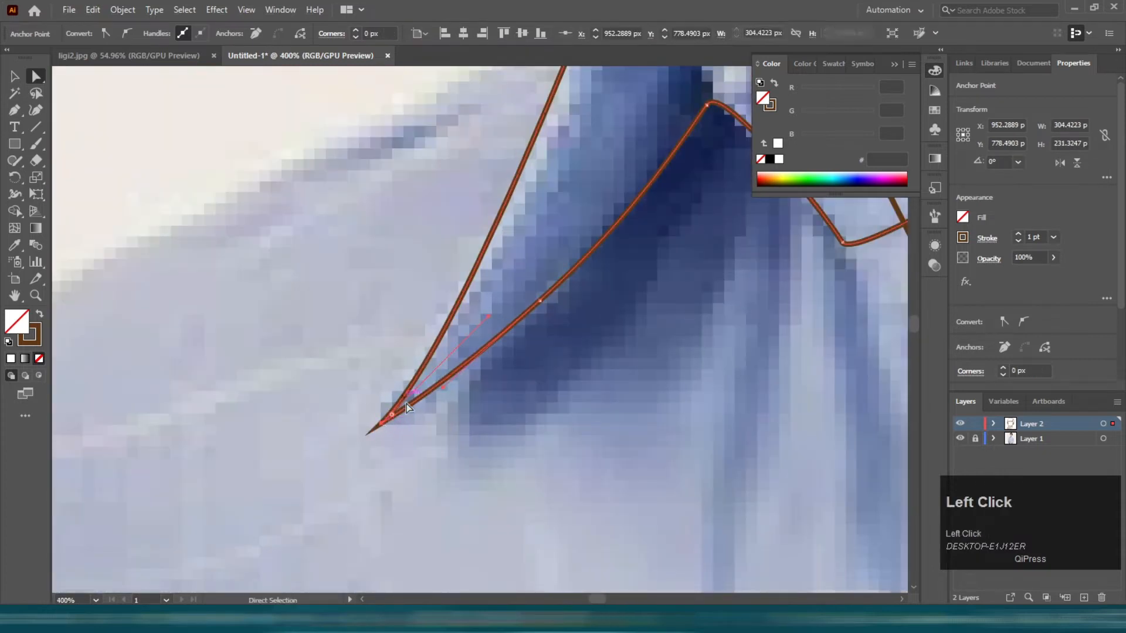
left_click_drag(391, 416, 412, 397)
scroll(414, 401, "down", 7)
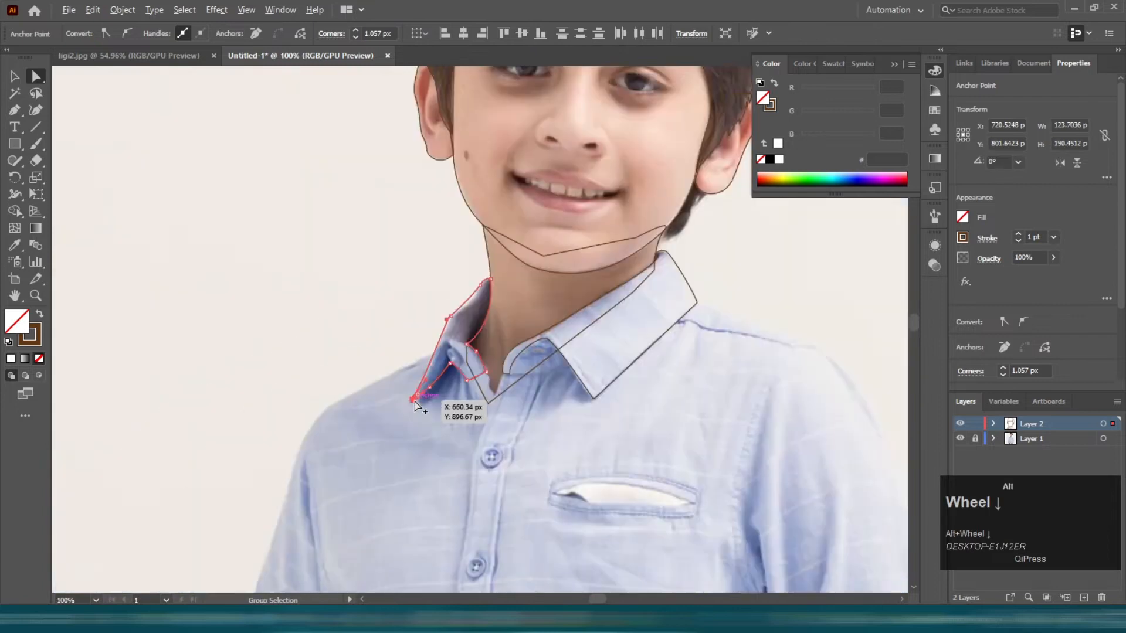
key("v")
left_click(374, 417)
Step: Start the shirt outline with the Pen tool at the left collar flap and trace the left shoulder and upper sleeve
key("p")
scroll(436, 303, "up", 2)
left_click_drag(436, 303, 585, 327)
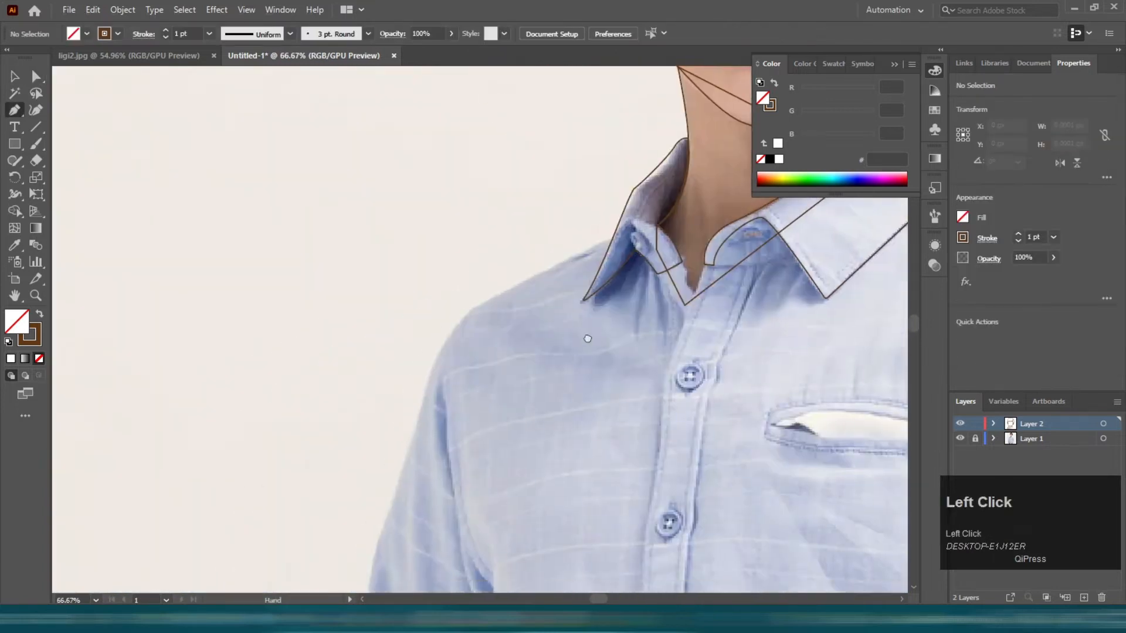
scroll(640, 238, "up", 1)
left_click(643, 216)
scroll(638, 216, "down", 3)
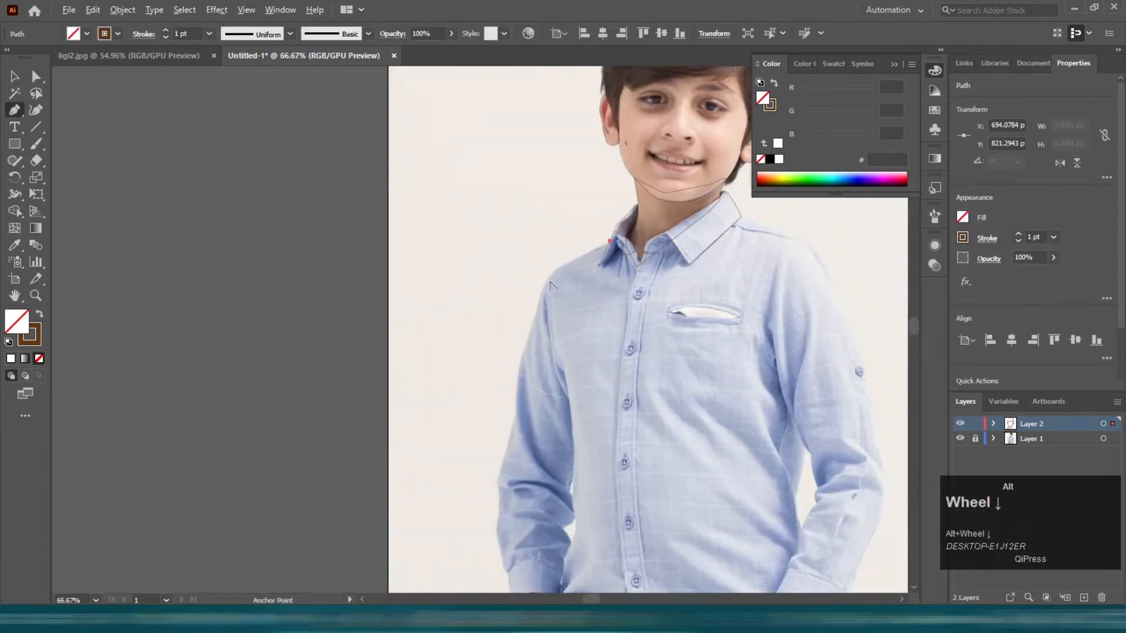
scroll(490, 284, "up", 2)
left_click_drag(524, 200, 513, 216)
left_click_drag(467, 365, 456, 392)
key("ctrl+z")
Step: Continue the shirt outline down the left sleeve's outer edge to the corner of the cuff
scroll(449, 319, "down", 3)
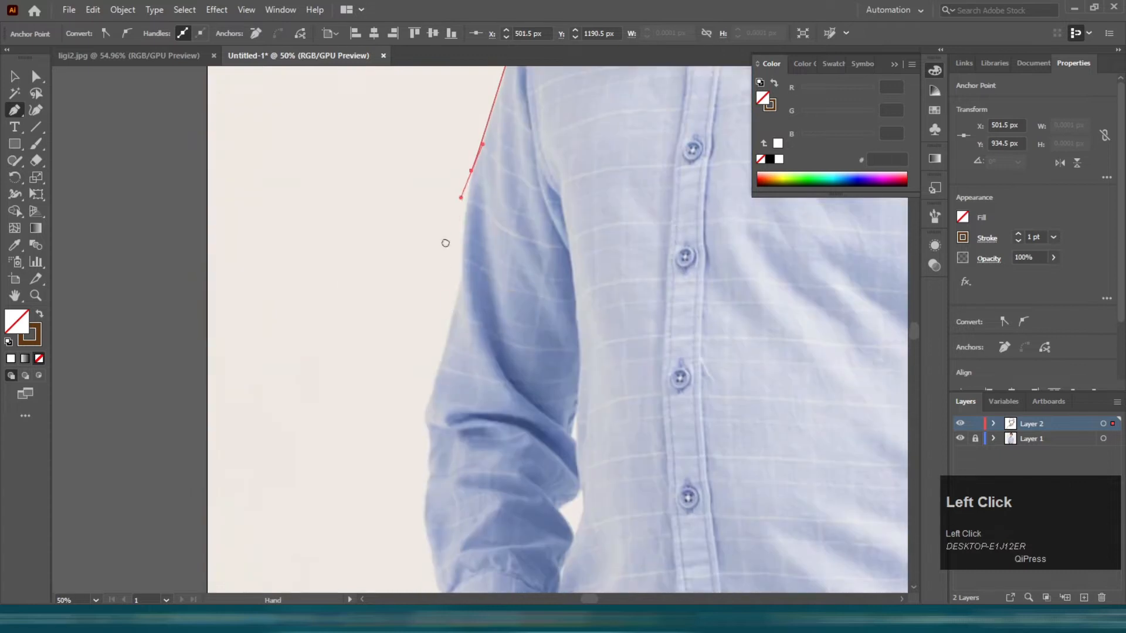
left_click_drag(458, 309, 427, 461)
left_click_drag(406, 509, 403, 283)
left_click_drag(412, 329, 417, 344)
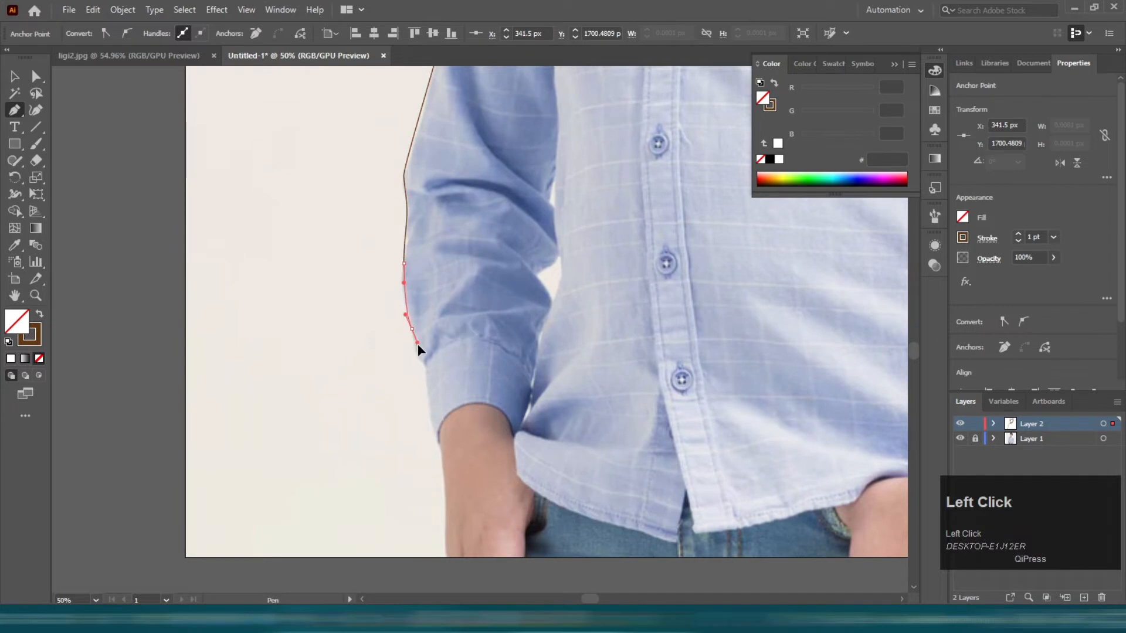
left_click(439, 448)
Step: Trace the left cuff's curved opening over the wrist and the short shirt edge down to the hem
scroll(502, 457, "up", 2)
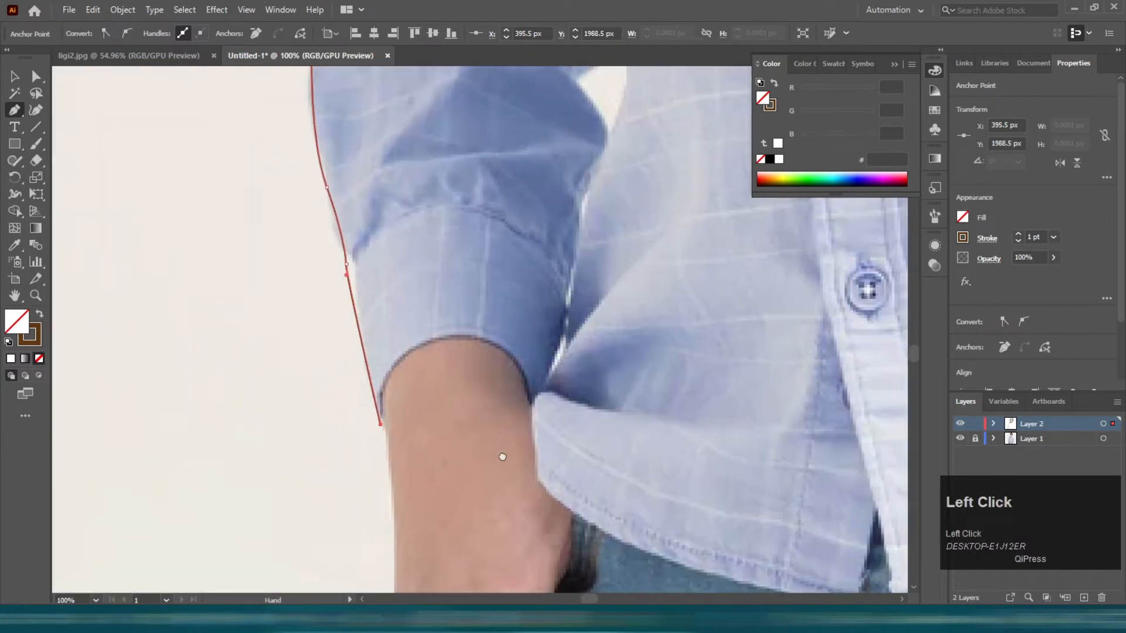
left_click_drag(445, 334, 529, 328)
left_click(523, 408)
scroll(523, 405, "down", 3)
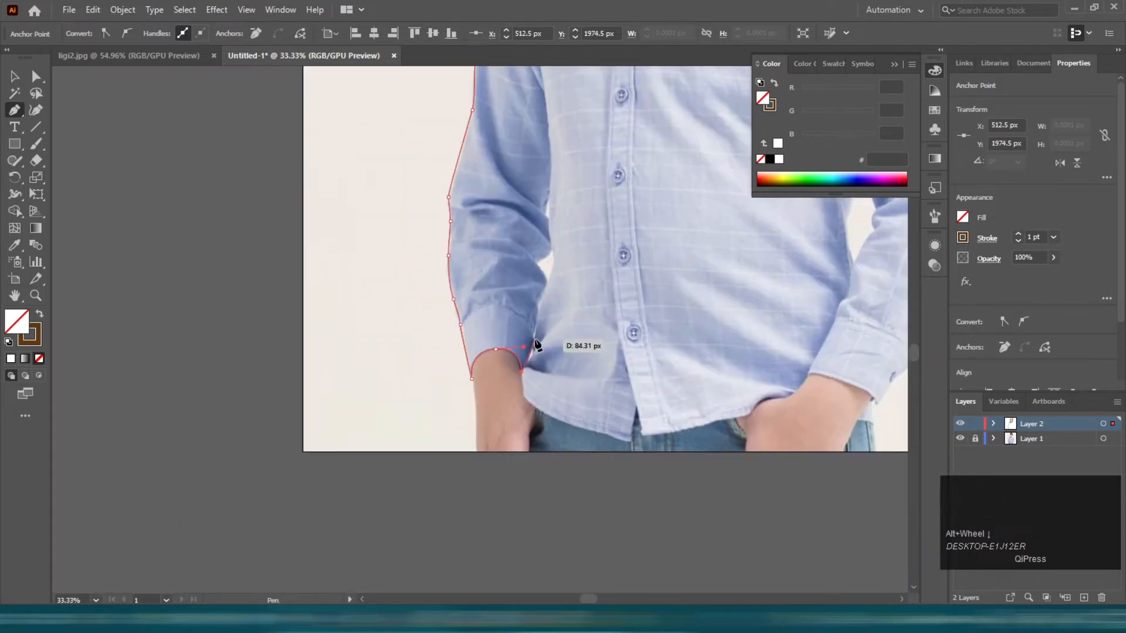
scroll(522, 377, "up", 2)
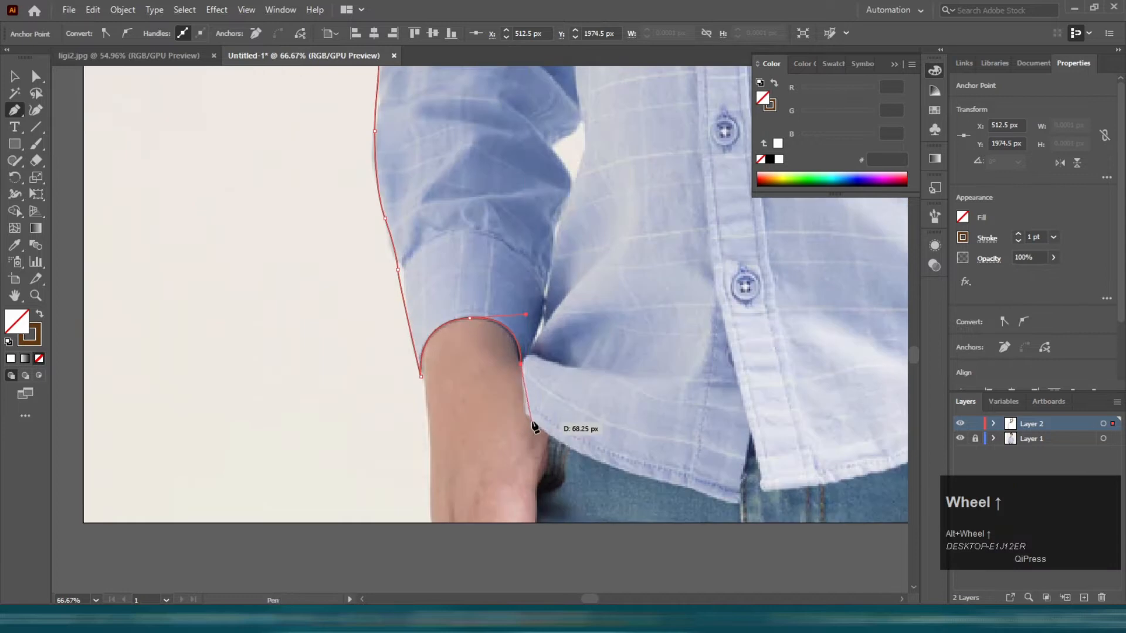
left_click(532, 419)
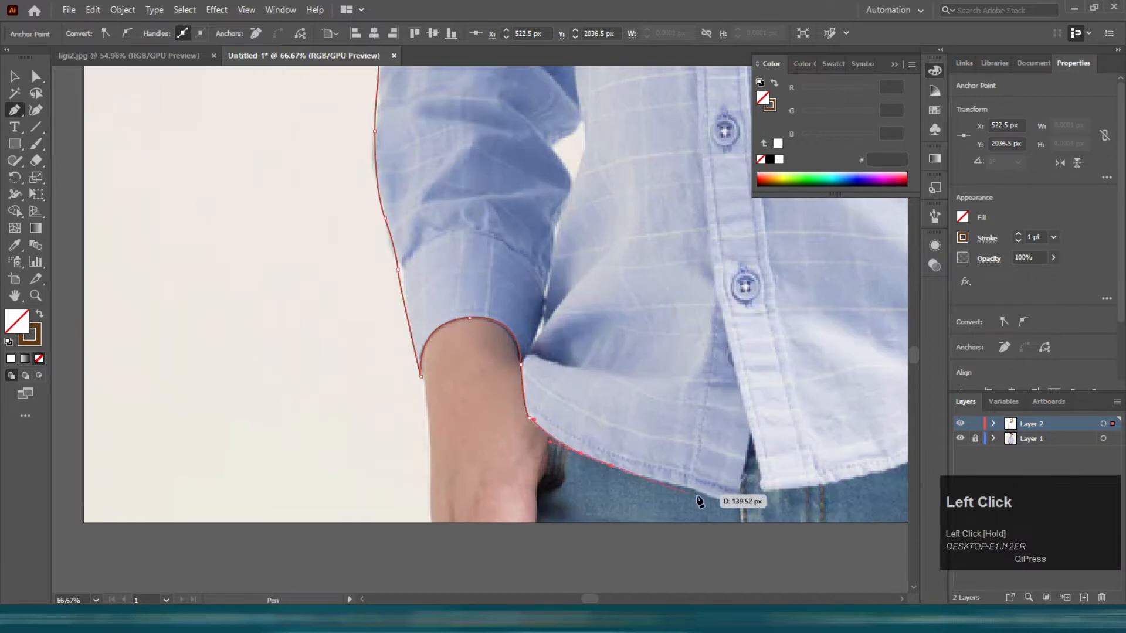
Step: Trace the left hem to the front opening, up into the notch and down to the placket's bottom corner
left_click(739, 505)
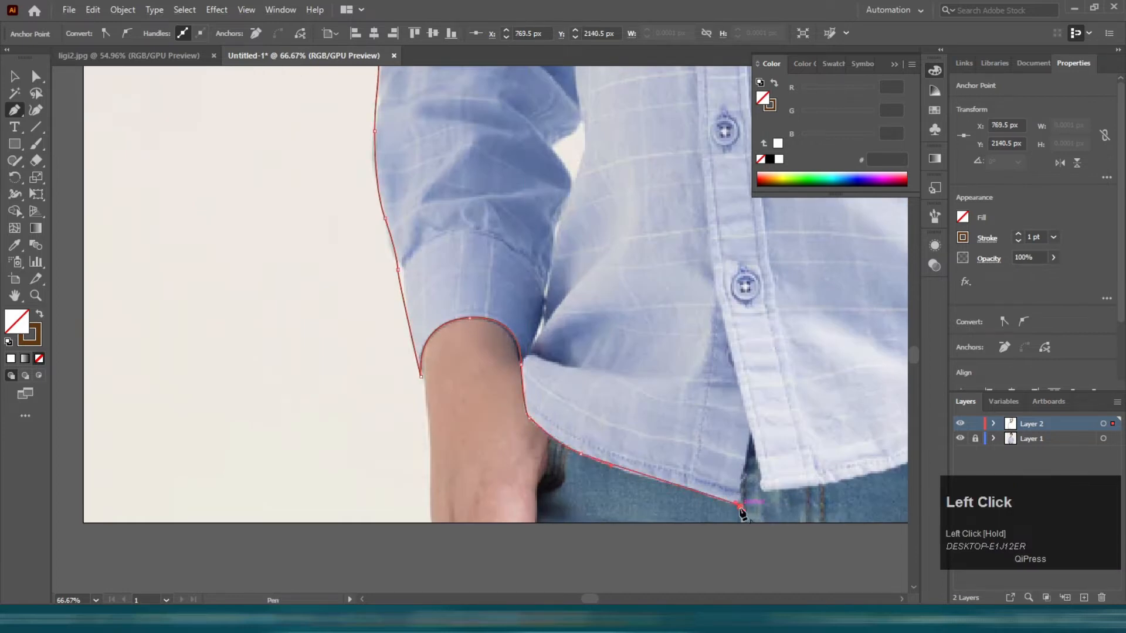
left_click(751, 432)
scroll(752, 434, "down", 2)
scroll(468, 434, "up", 3)
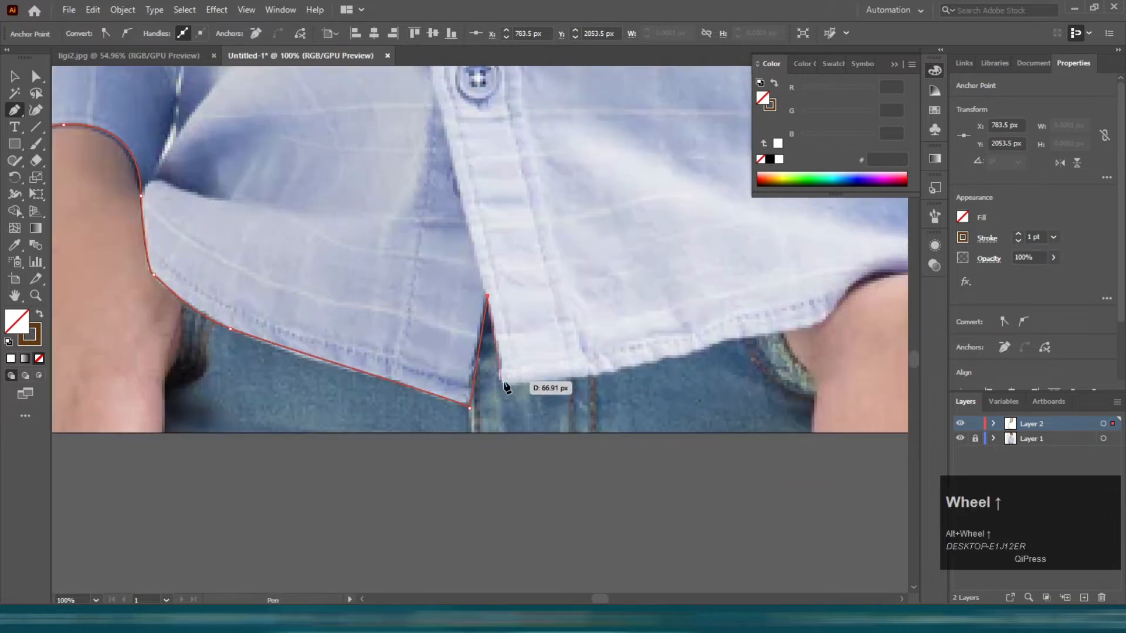
left_click(505, 387)
Step: Trace the right hem past the pocketed hand and up to the inner corner of the right cuff
left_click_drag(646, 366, 830, 311)
key("ctrl+z")
left_click_drag(829, 312, 483, 360)
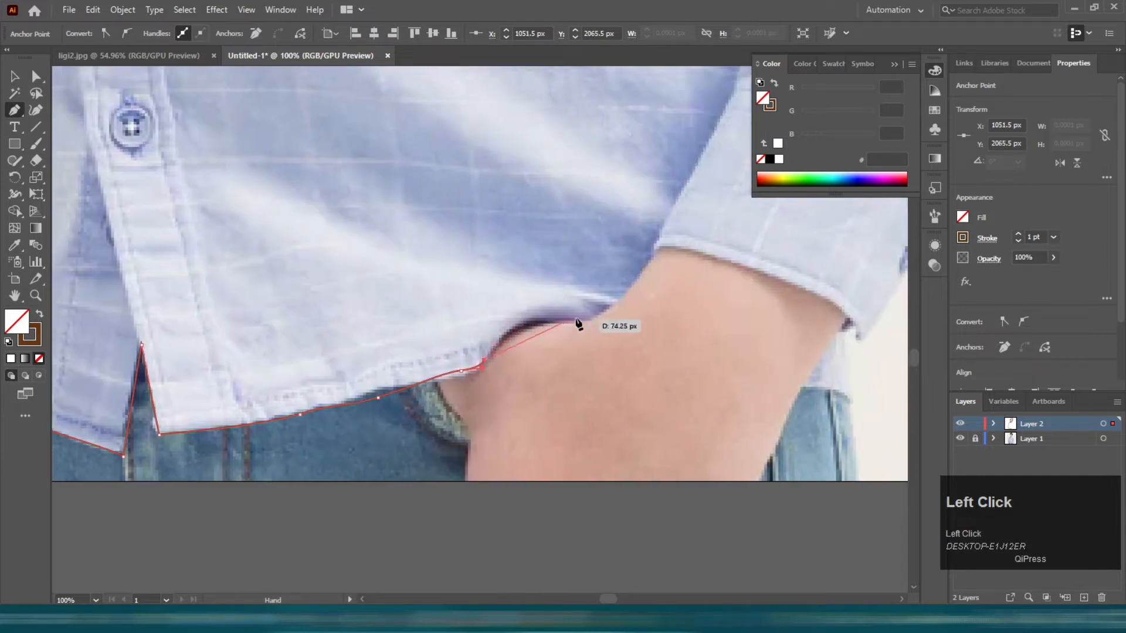
left_click_drag(590, 320, 643, 331)
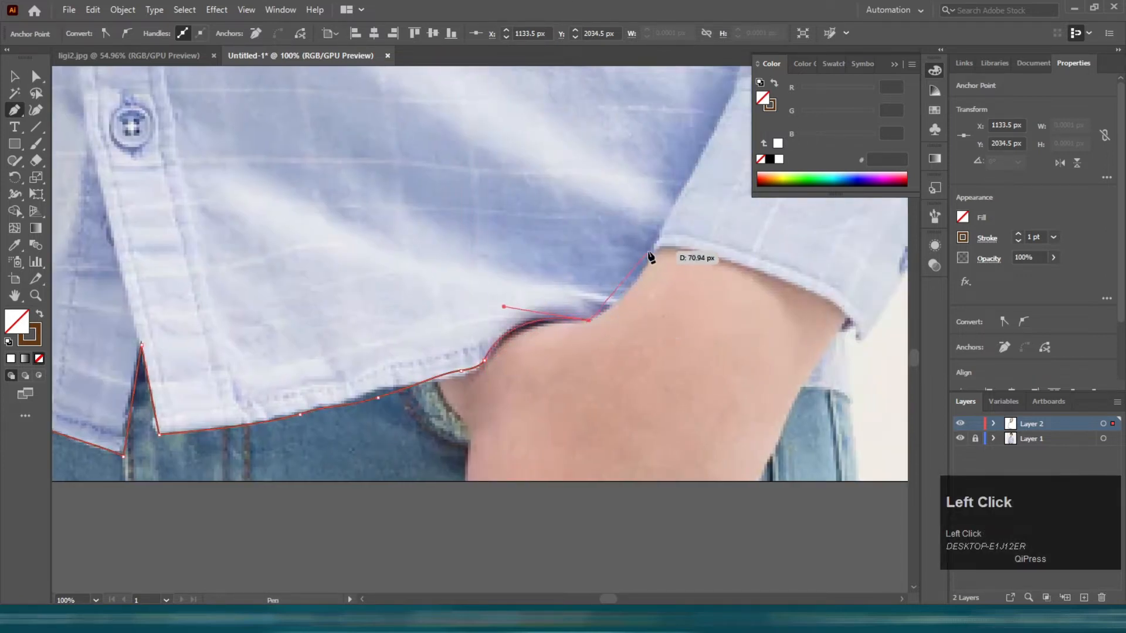
left_click_drag(655, 256, 658, 258)
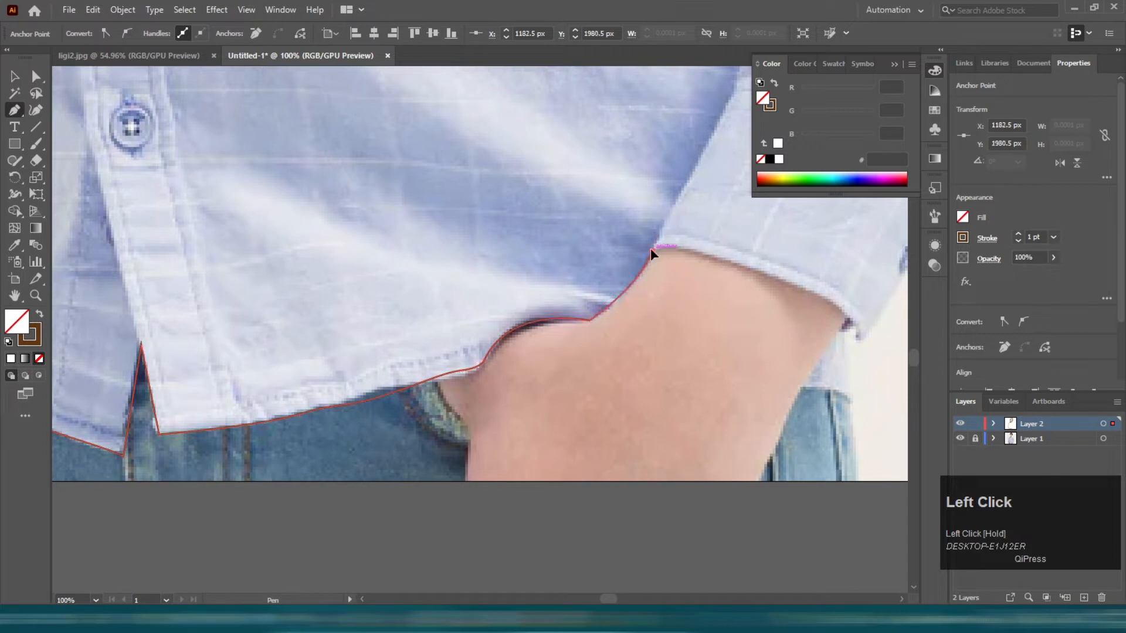
Step: Trace the right cuff's opening across the wrist and around its outer corner to the sleeve
scroll(587, 281, "right", 5)
left_click_drag(516, 321, 551, 391)
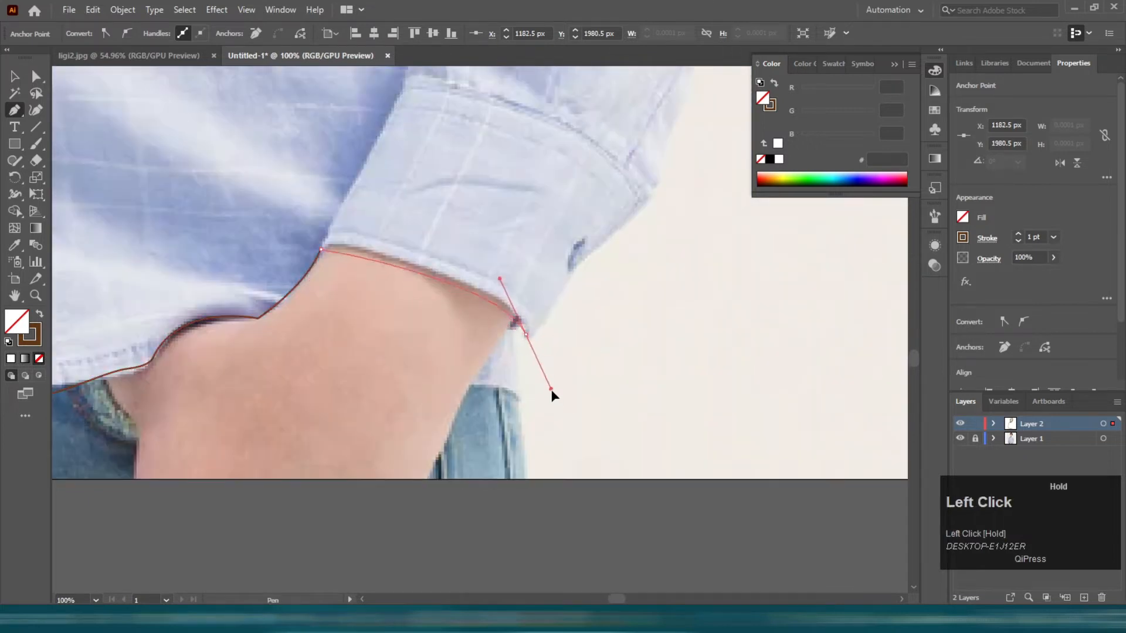
left_click_drag(525, 335, 520, 340)
left_click_drag(554, 305, 567, 284)
left_click_drag(580, 269, 593, 253)
left_click_drag(651, 194, 317, 459)
Step: Continue the shirt outline up the right sleeve's outer edge toward the shoulder
scroll(647, 196, "down", 2)
left_click_drag(412, 338, 417, 267)
scroll(428, 317, "up", 2)
scroll(428, 338, "up", 1)
left_click_drag(409, 210, 409, 209)
left_click_drag(419, 230, 482, 498)
left_click_drag(439, 321, 406, 262)
Step: Trace the right shoulder, close the shirt outline across the collar at its starting point and deselect it
left_click_drag(408, 219, 408, 221)
left_click_drag(408, 222, 406, 280)
left_click_drag(292, 247, 292, 247)
left_click_drag(235, 252, 485, 257)
left_click(296, 303)
key("v")
left_click(241, 214)
Step: Draw a closed Pen outline of the shirt's pointed front edge below the left collar band and deselect it
scroll(241, 213, "down", 1)
left_click_drag(468, 529, 574, 373)
scroll(467, 322, "up", 1)
key("p")
scroll(420, 179, "up", 3, "alt")
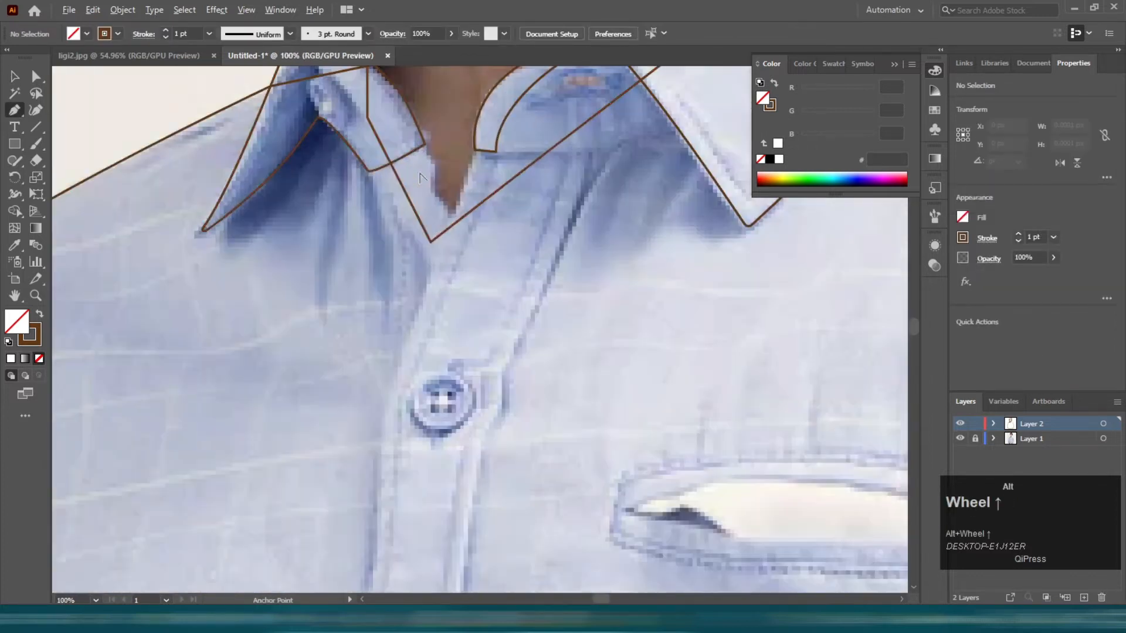
left_click(368, 171)
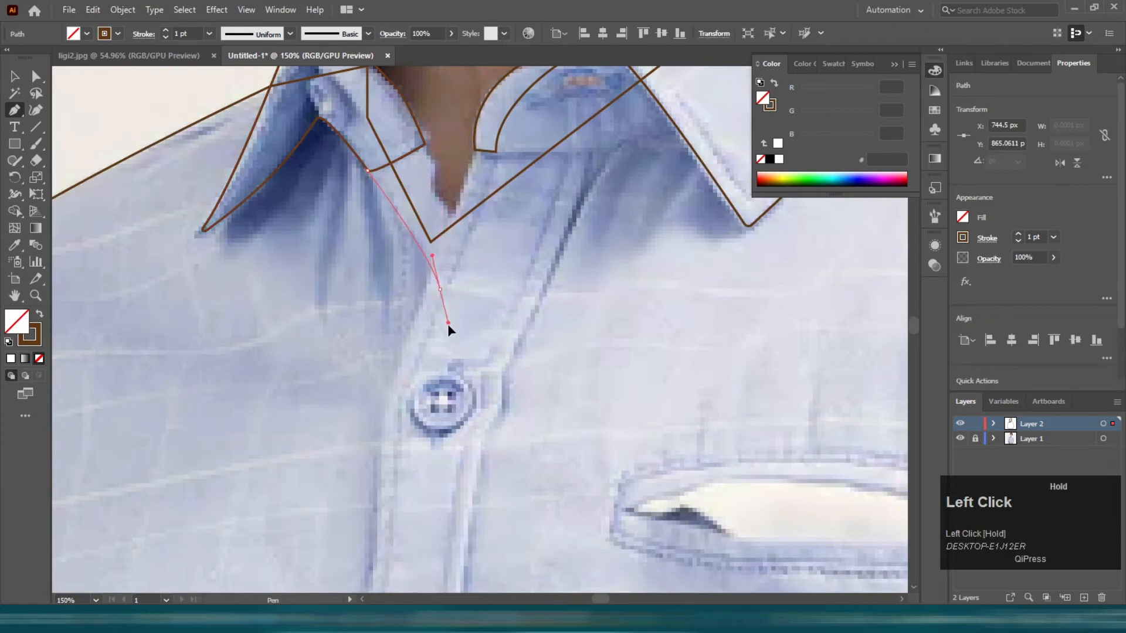
left_click_drag(448, 324, 448, 323)
left_click(474, 245)
left_click_drag(436, 186, 418, 126)
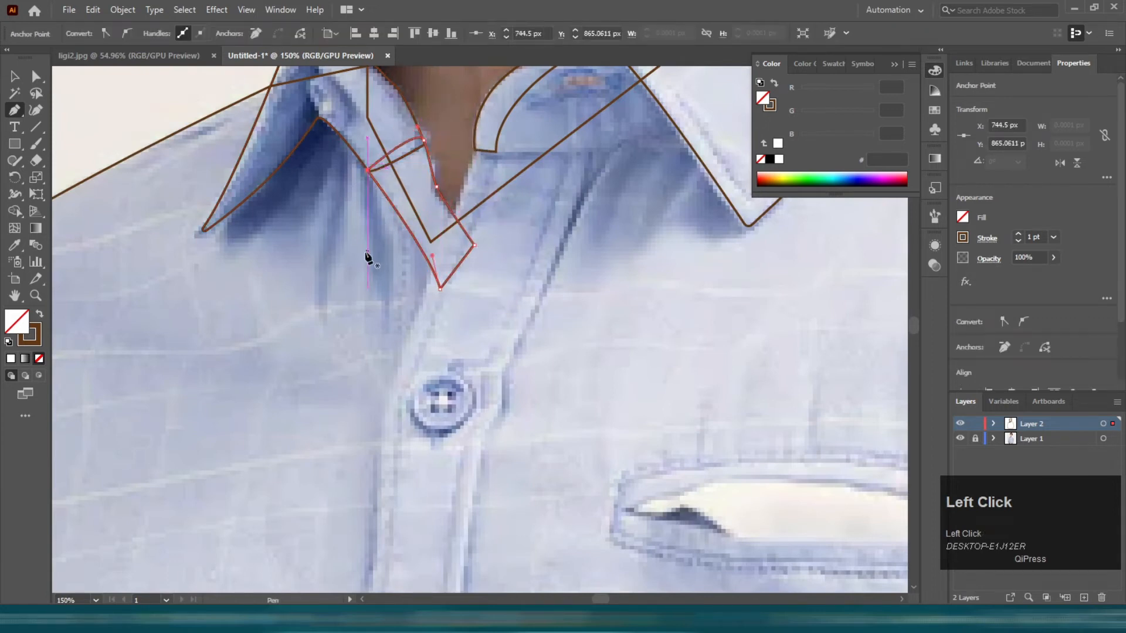
left_click(346, 249, "ctrl")
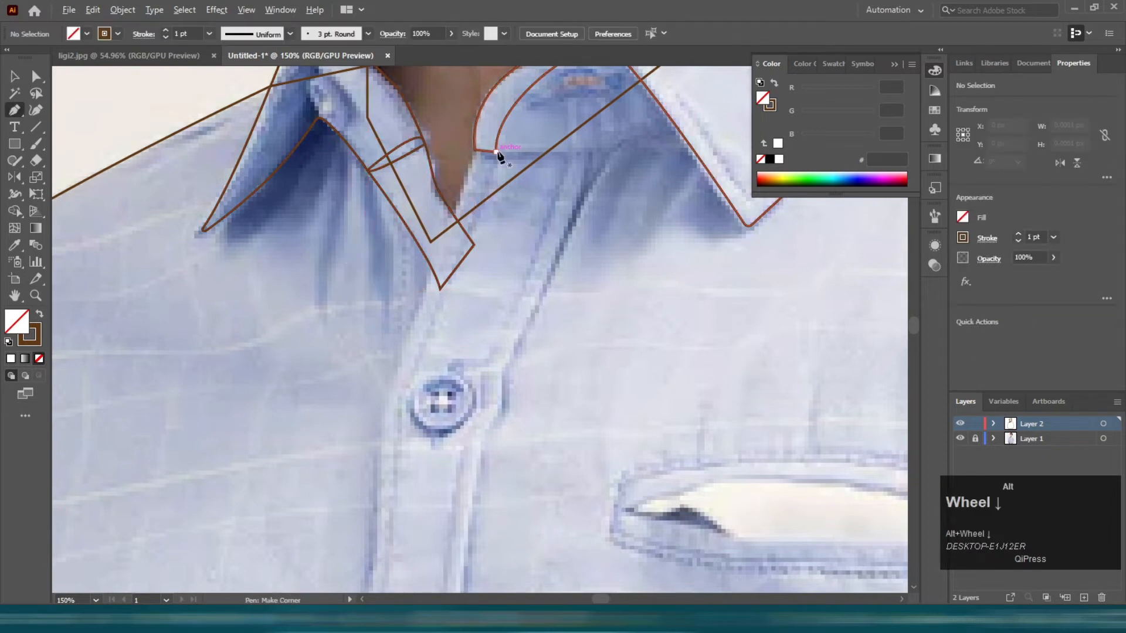
Step: Start the button placket's outline with an anchor point below the right collar band
scroll(498, 155, "down", 4, "alt")
scroll(545, 154, "up", 4, "alt")
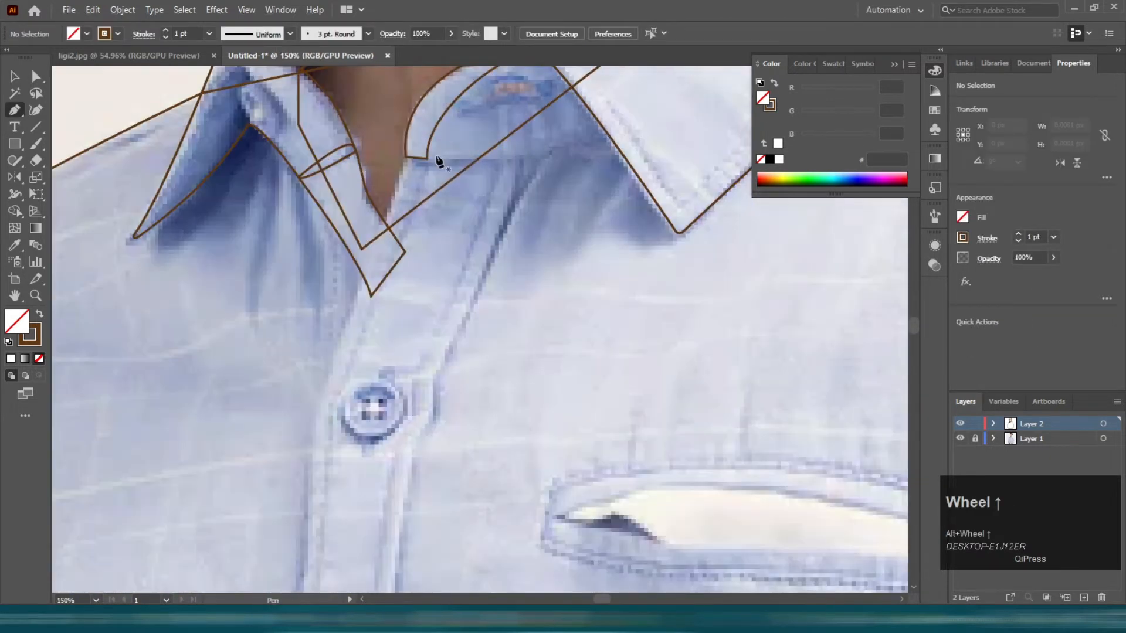
left_click(520, 155)
scroll(509, 182, "down", 3, "alt")
left_click_drag(484, 252, 477, 264)
left_click_drag(464, 390, 464, 390)
left_click_drag(453, 425, 452, 229)
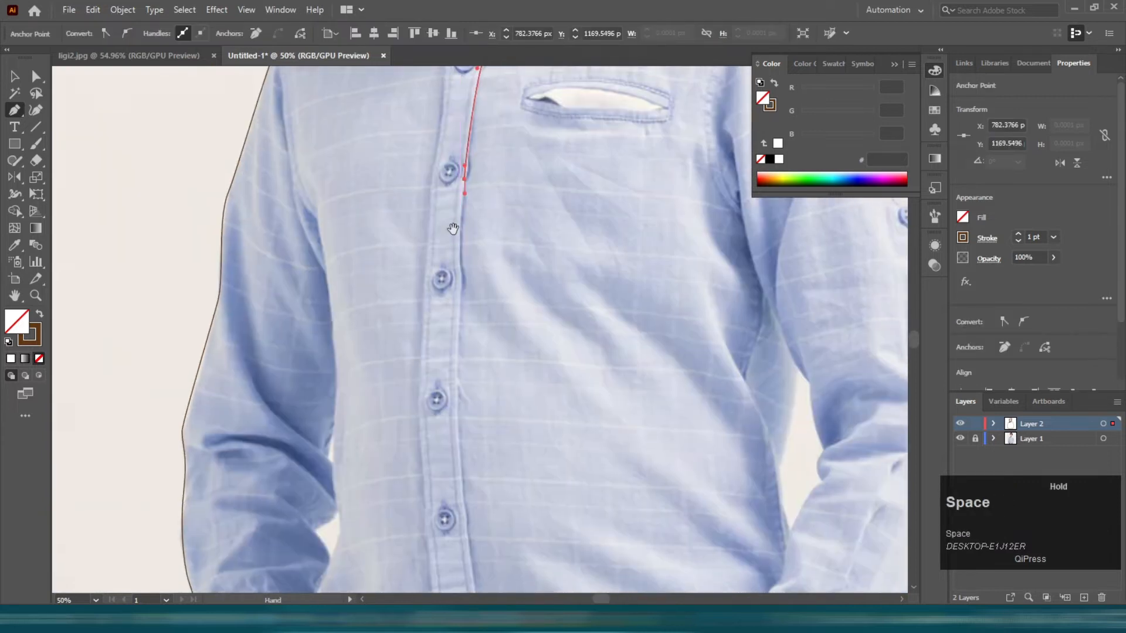
scroll(453, 230, "up", 3)
key("ctrl+z")
key("ctrl+z")
Step: Trace the placket's right edge with curves from the collar down past the upper buttons
scroll(459, 226, "up", 4)
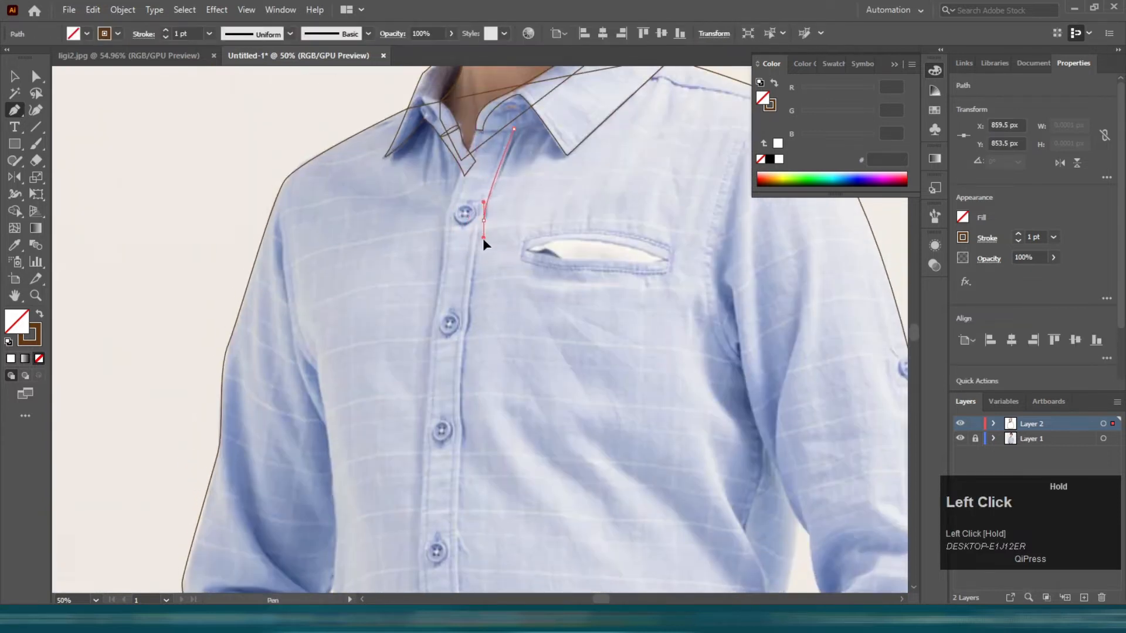
left_click_drag(455, 399, 511, 277)
left_click_drag(512, 319, 512, 333)
scroll(512, 302, "down", 3)
left_click_drag(513, 333, 498, 180)
Step: Continue the placket's right edge past the lower buttons and end it on the shirt hem
left_click_drag(505, 269, 511, 296)
left_click_drag(524, 447, 534, 480)
scroll(538, 467, "down", 1)
key("ctrl+z")
left_click_drag(531, 437, 543, 465)
left_click(555, 541)
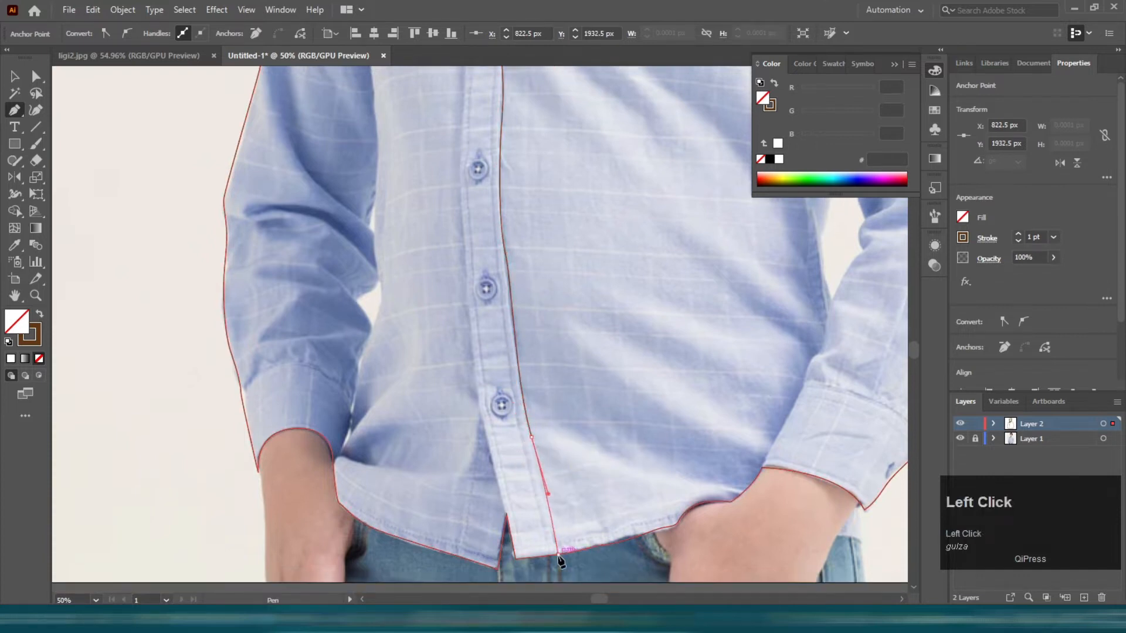
Step: Trace the placket's left edge upward from the hem past the buttons to the chest
scroll(498, 493, "up", 2)
left_click_drag(475, 451, 472, 409)
scroll(475, 351, "up", 4)
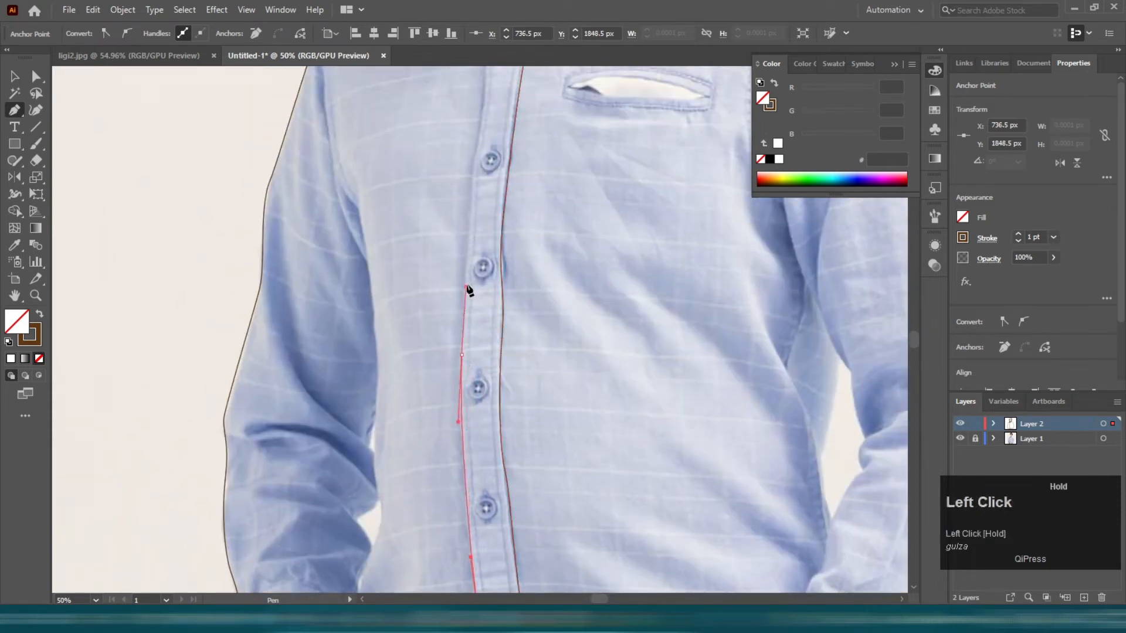
left_click_drag(467, 289, 467, 289)
scroll(475, 289, "up", 4)
left_click(482, 271)
left_click_drag(490, 207, 586, 261)
Step: Finish the placket's left edge at the collar band, close the outline along its top edge and deselect it
scroll(492, 210, "up", 2)
scroll(516, 202, "up", 4)
scroll(577, 264, "down", 3)
key("ctrl+z")
left_click_drag(507, 443, 559, 317)
scroll(528, 396, "up", 1)
left_click(587, 237)
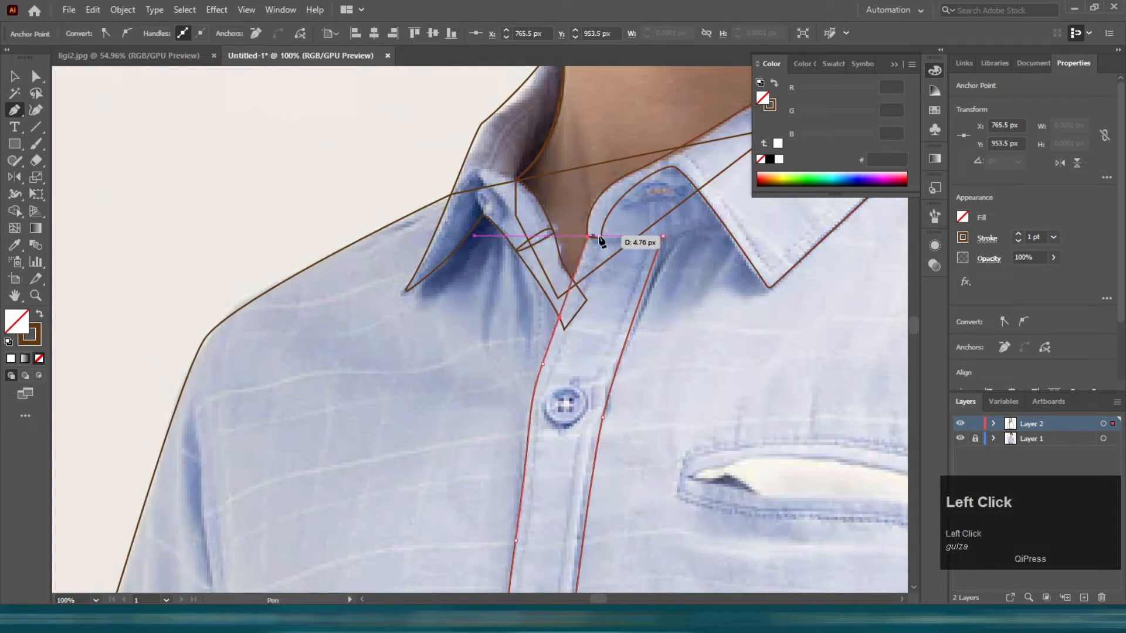
scroll(454, 285, "down", 4)
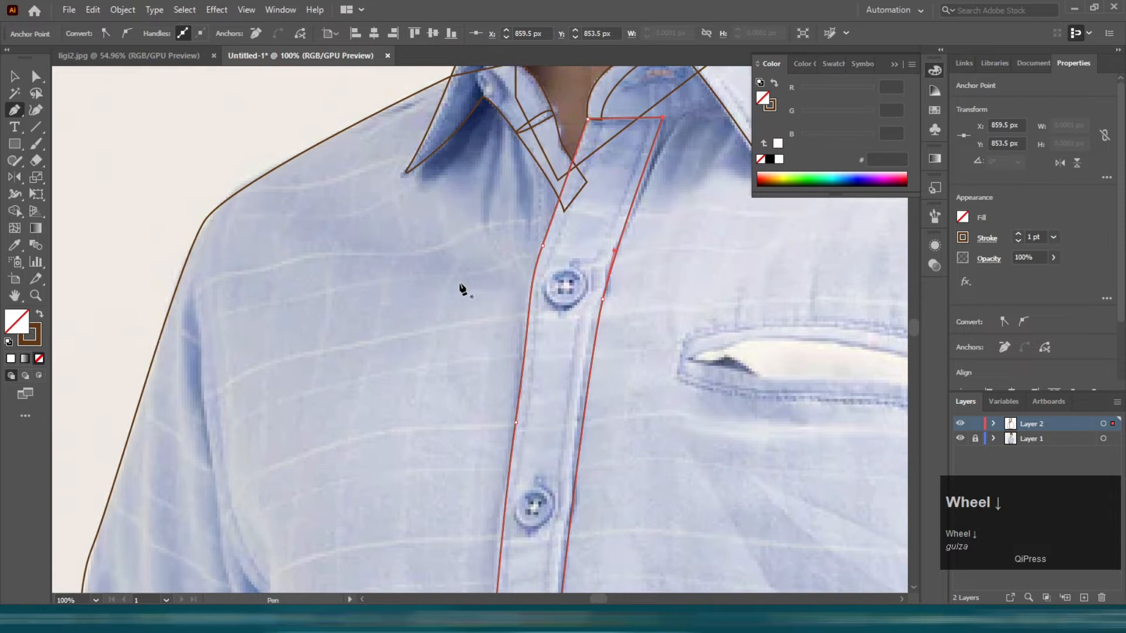
key("v")
left_click(458, 286)
Step: Draw a 32 px circle with the Ellipse tool around the top shirt button
left_click_drag(16, 145, 71, 179)
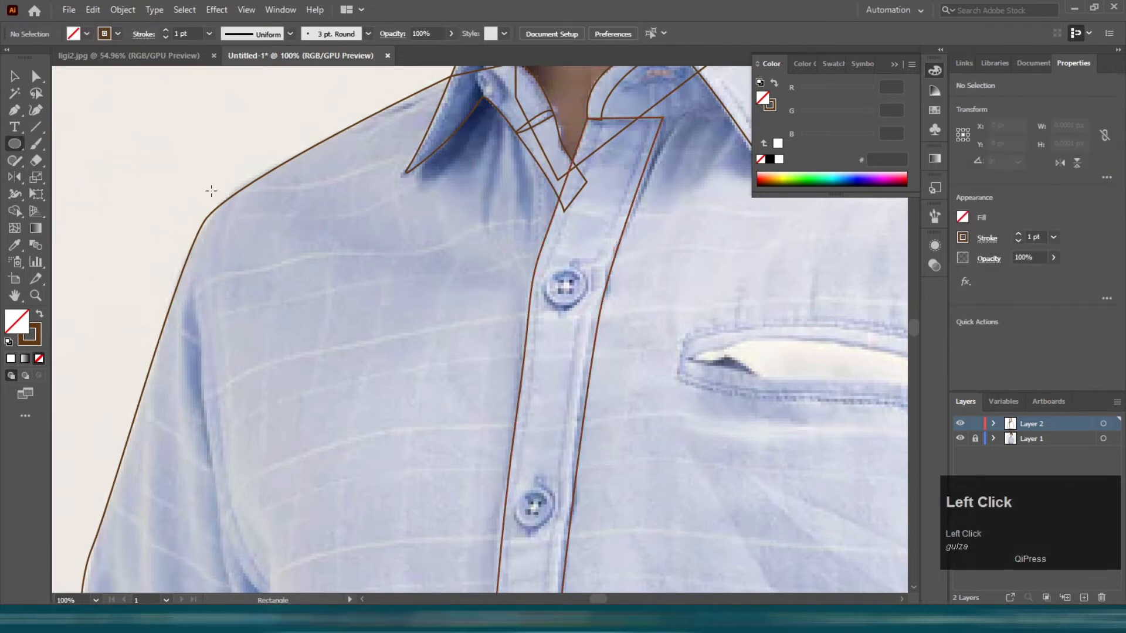
scroll(639, 260, "up", 3)
mouse_move(353, 280)
left_mouse_down()
mouse_move(429, 373)
mouse_move(476, 401)
left_mouse_up()
key("v")
scroll(464, 234, "down", 3)
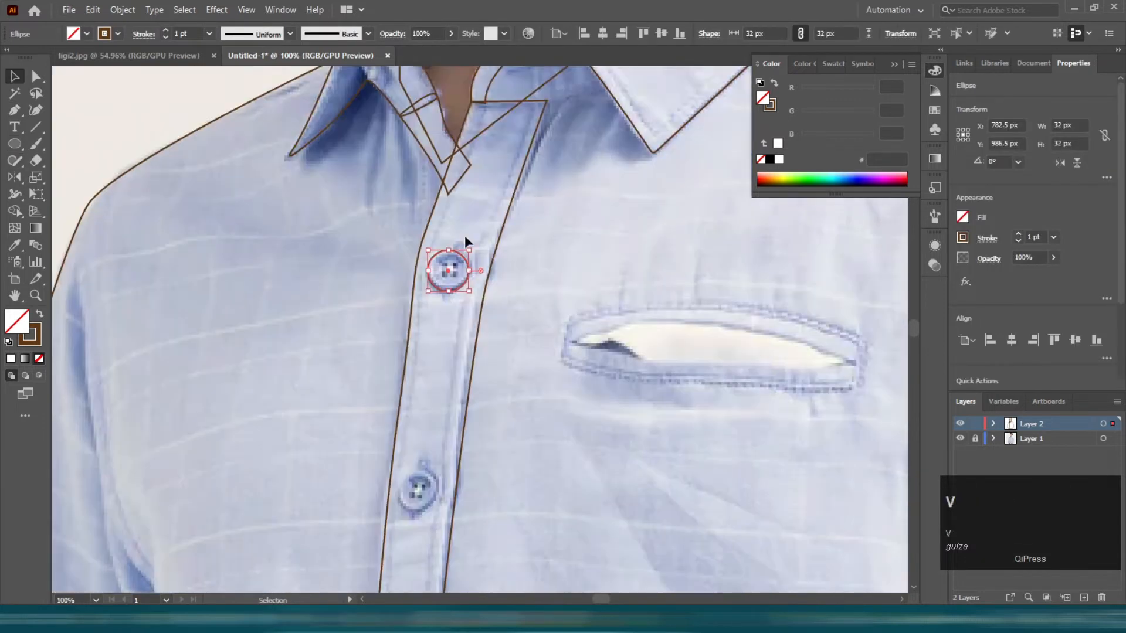
Step: Copy the button circle onto the second and third shirt buttons, aligning each with the photo
scroll(464, 235, "down", 2)
left_click_drag(460, 199, 433, 426)
scroll(425, 402, "down", 5)
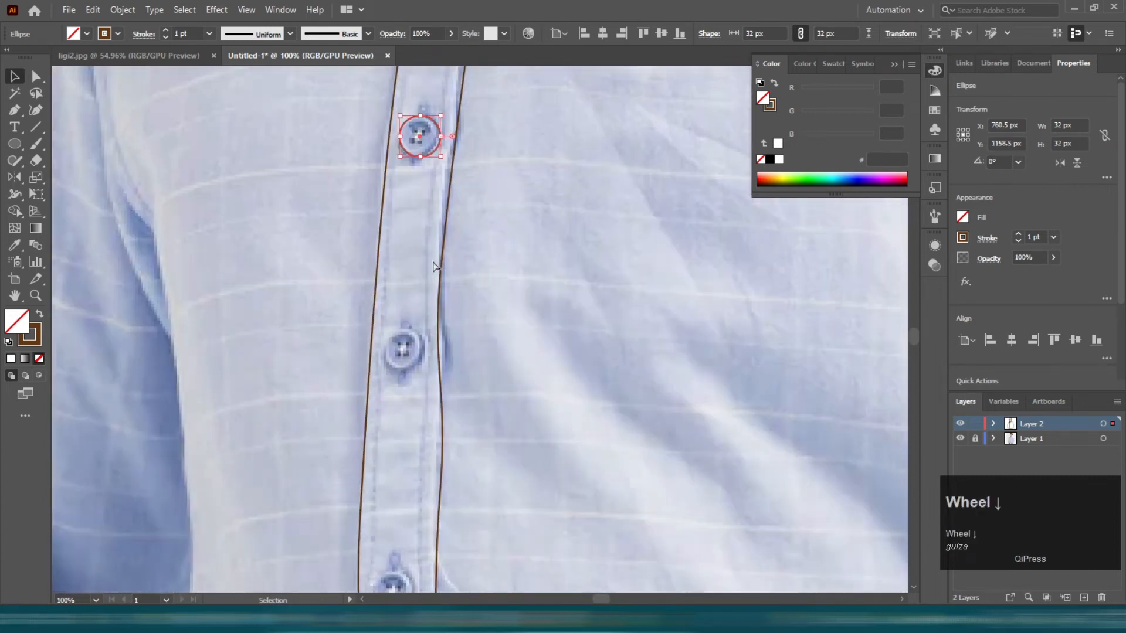
scroll(392, 367, "up", 3)
left_click_drag(414, 378, 437, 368)
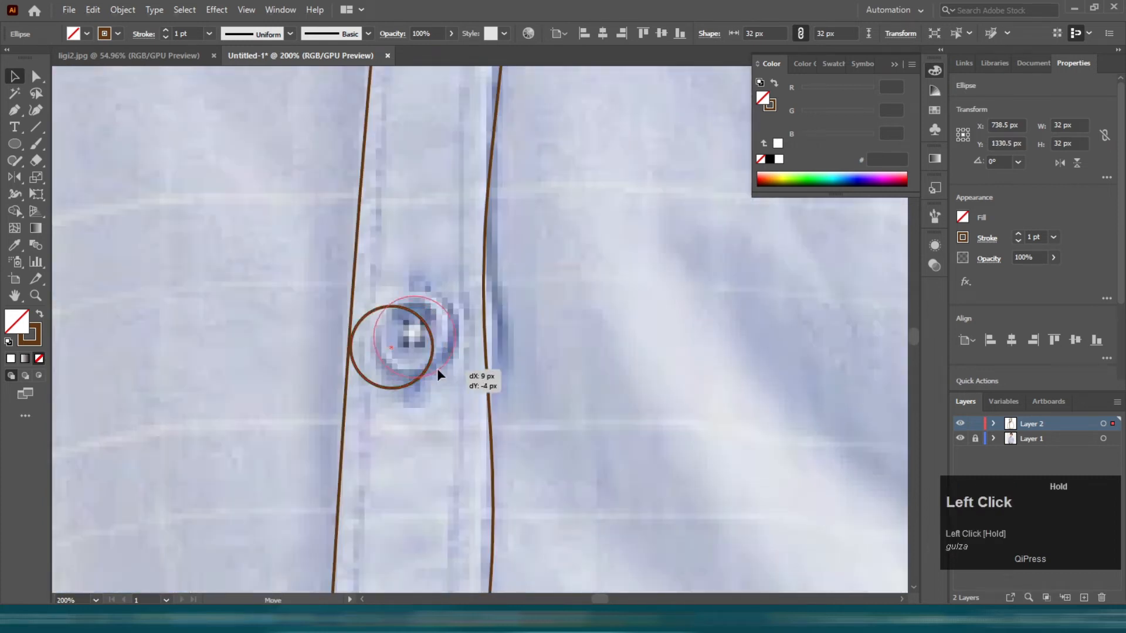
Step: Copy the button circle onto the fourth and fifth shirt buttons
scroll(437, 368, "down", 3)
scroll(435, 346, "down", 2)
scroll(437, 347, "down", 2)
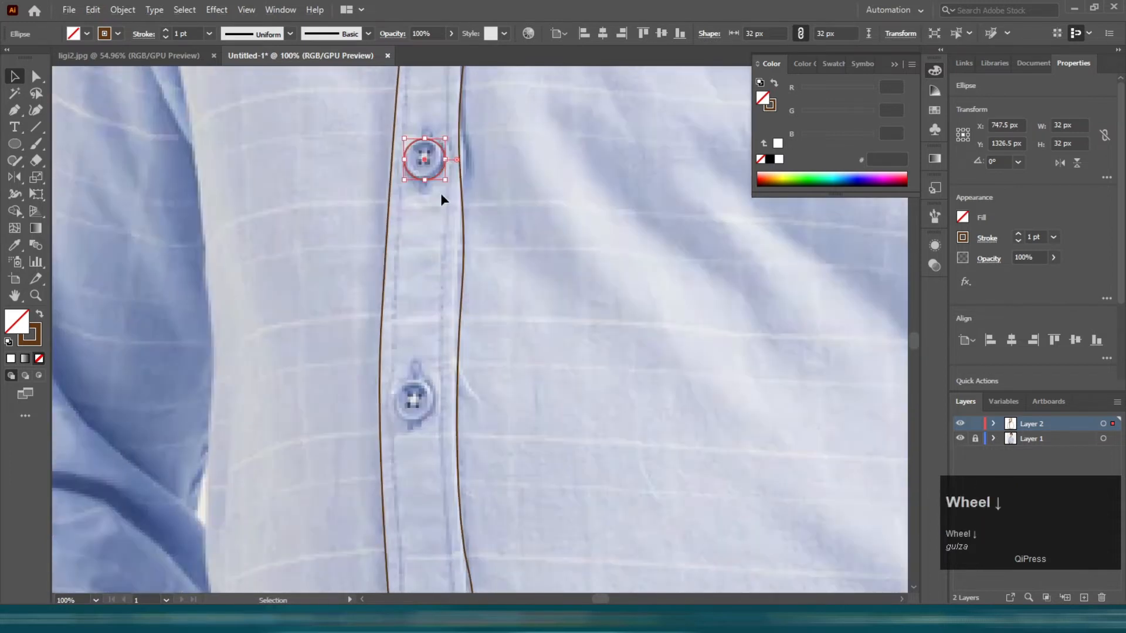
left_click_drag(438, 179, 427, 420)
scroll(434, 339, "down", 5)
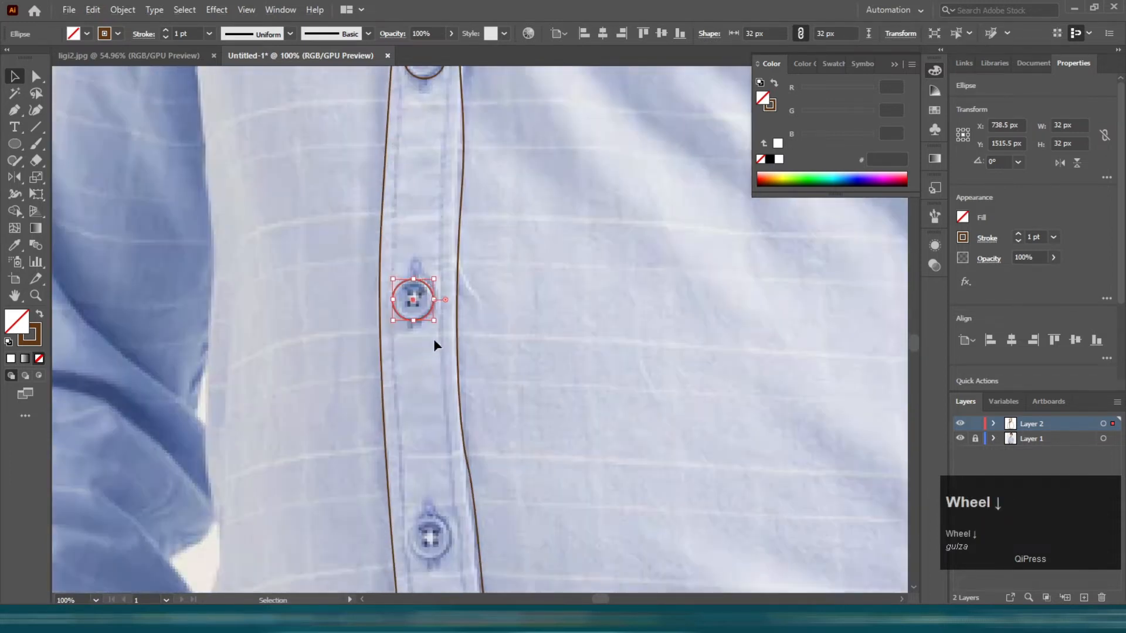
left_click_drag(429, 218, 442, 450)
Step: Duplicate the circle by repeating the last transformation and align the copy with the lowest shirt button
scroll(433, 411, "down", 5)
key("ctrl+d")
scroll(449, 363, "down", 3)
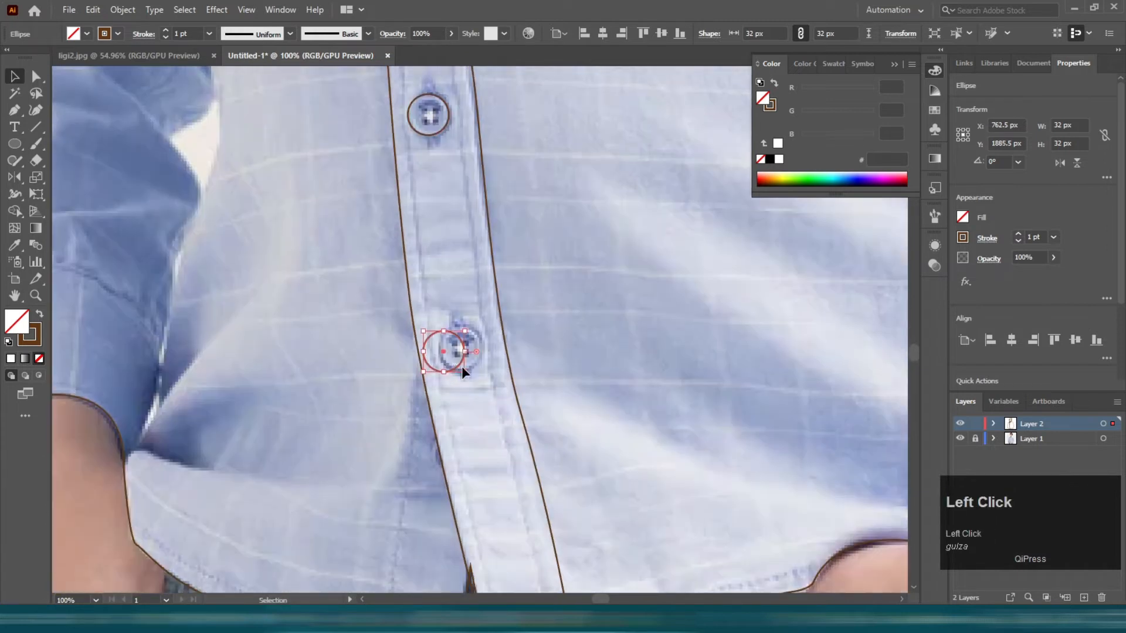
left_click_drag(456, 366, 471, 362)
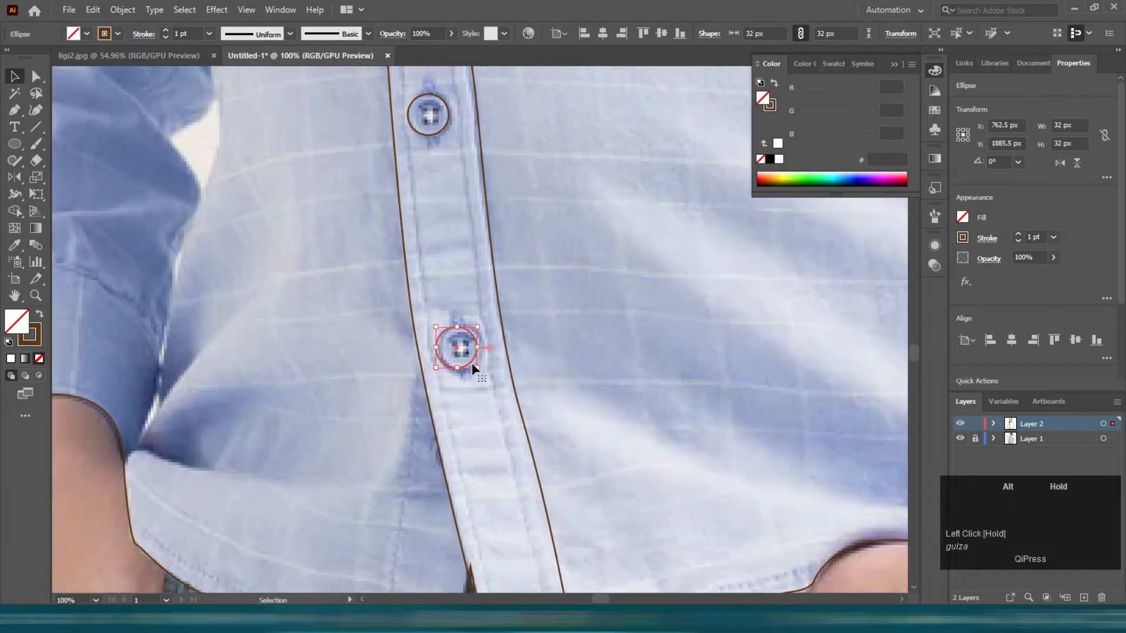
Step: Draw a rectangle of about 230 × 55 px over the chest pocket opening
scroll(471, 362, "up", 3)
scroll(684, 338, "up", 5)
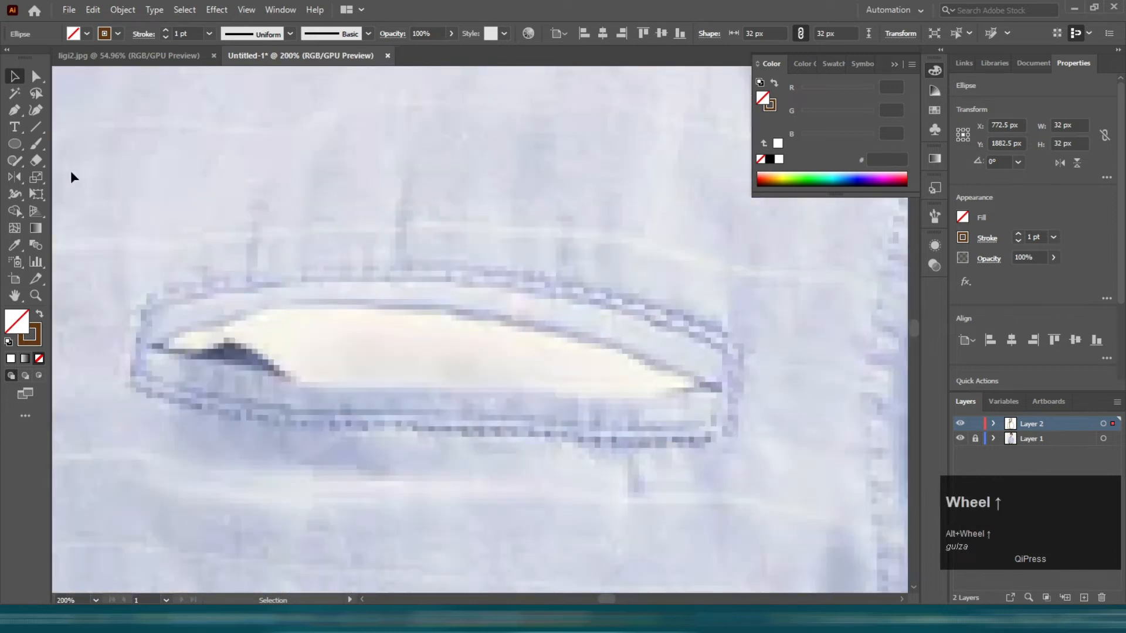
left_click(16, 151)
left_click(85, 144)
left_click_drag(289, 320, 729, 442)
scroll(469, 322, "down", 5)
scroll(357, 346, "down", 4)
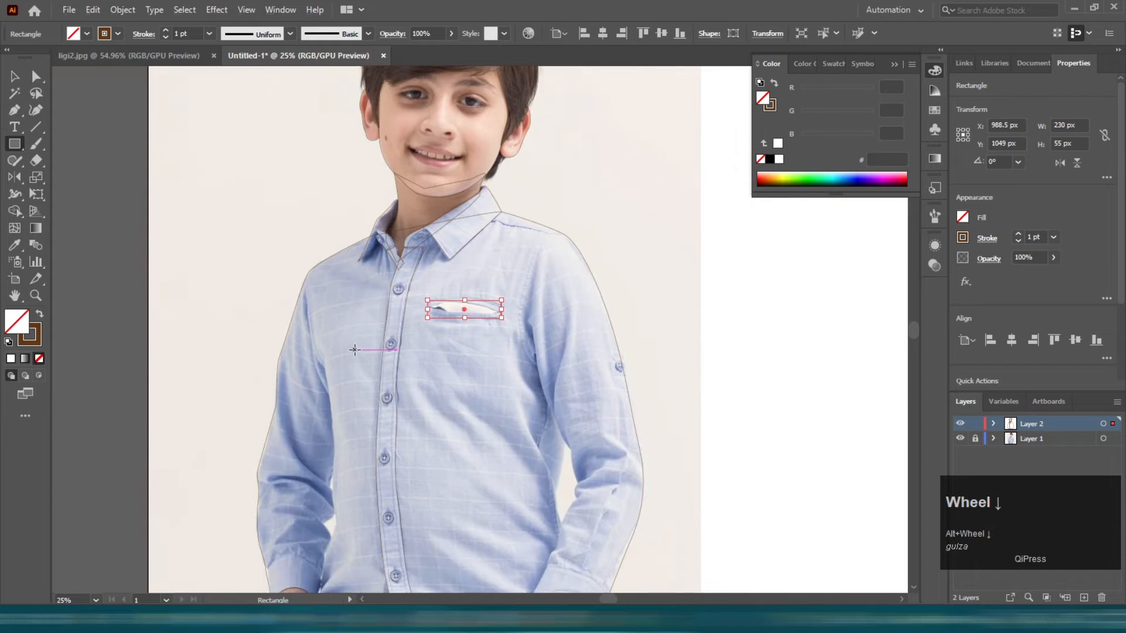
Step: Trace a closed outline around the background gap between the torso and the sleeve on the photo's right side
key("v")
left_click(520, 356)
scroll(546, 449, "up", 3)
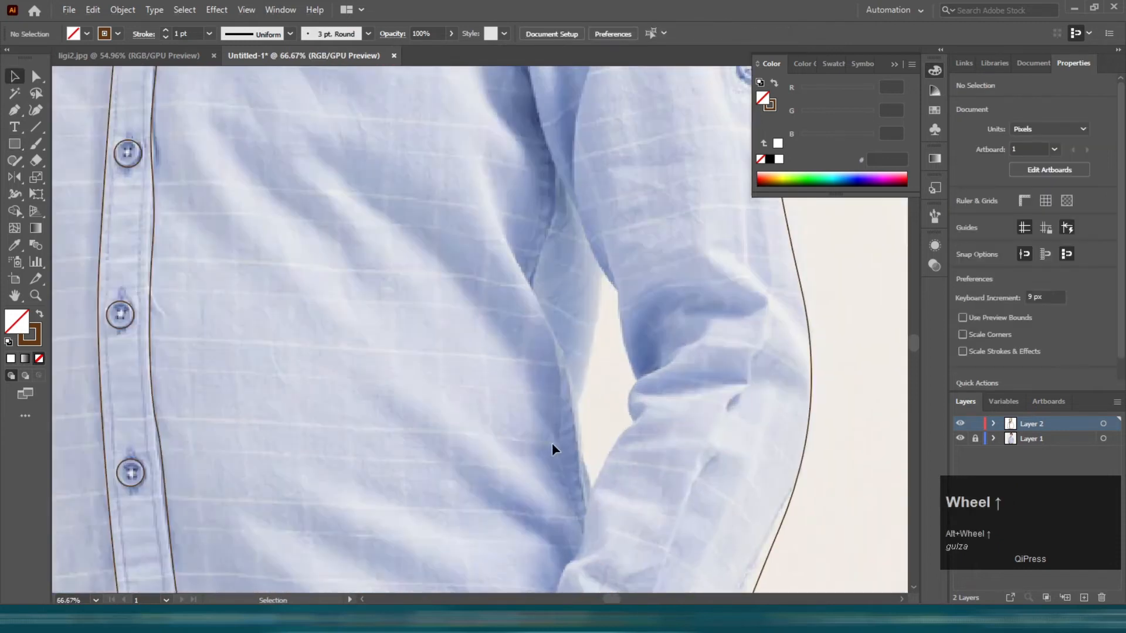
key("p")
left_click(600, 265)
left_click(576, 394)
left_click(590, 486)
left_click_drag(625, 431, 637, 420)
left_click_drag(639, 368, 638, 367)
left_click_drag(601, 265, 604, 274)
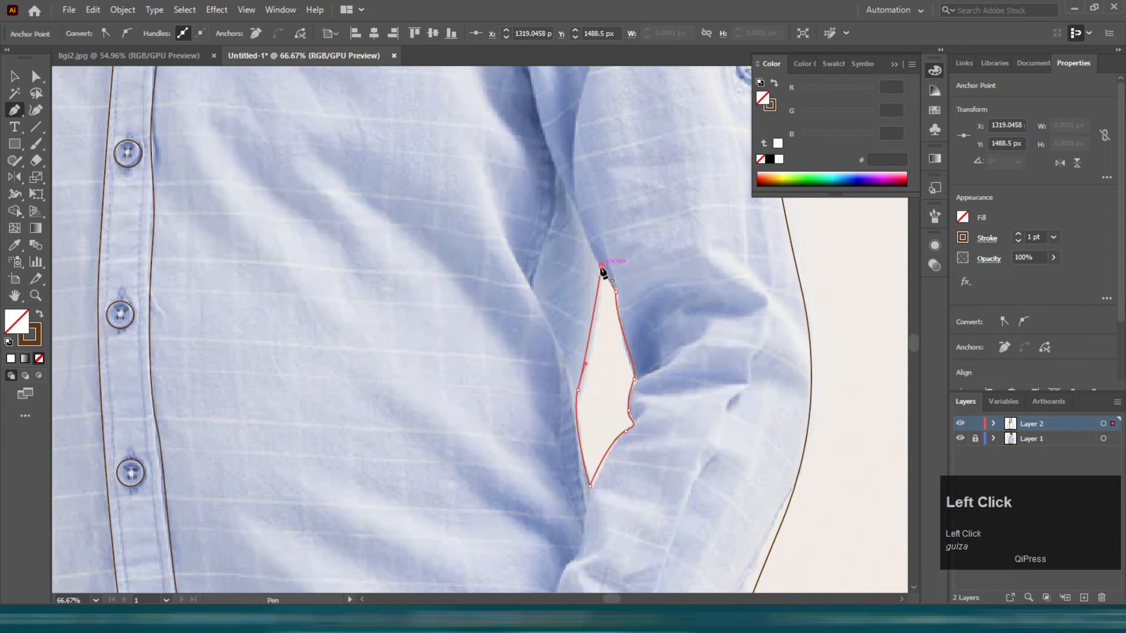
Step: Outline the two small background gaps between the torso and the sleeve on the photo's left side as closed paths
scroll(602, 271, "down", 3)
scroll(533, 359, "up", 4)
scroll(529, 174, "up", 1)
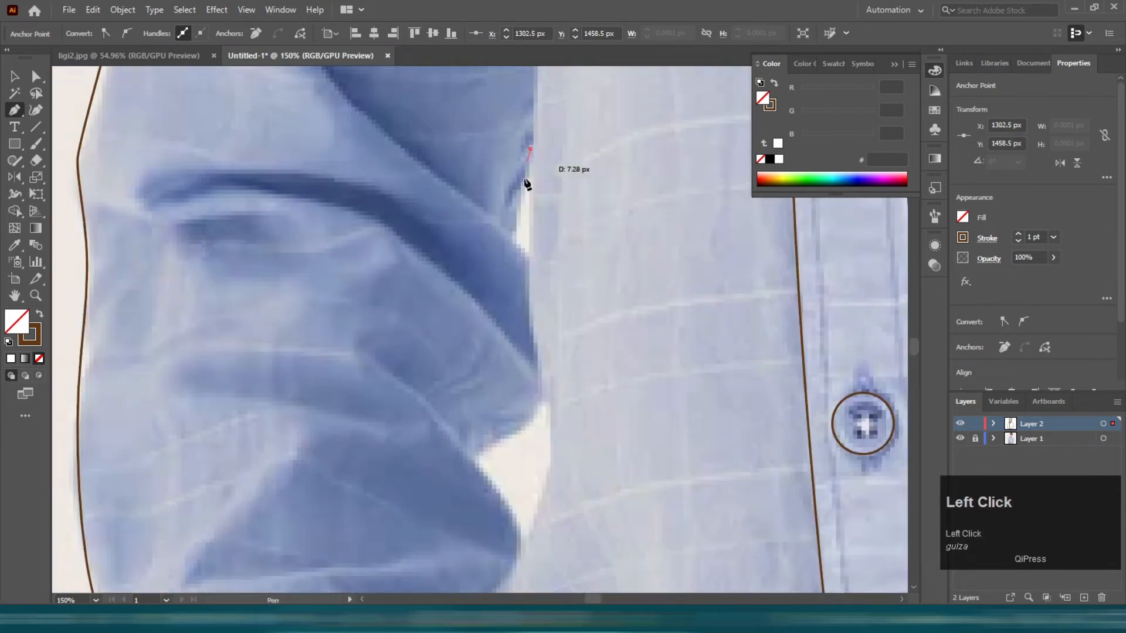
left_click_drag(511, 233, 509, 240)
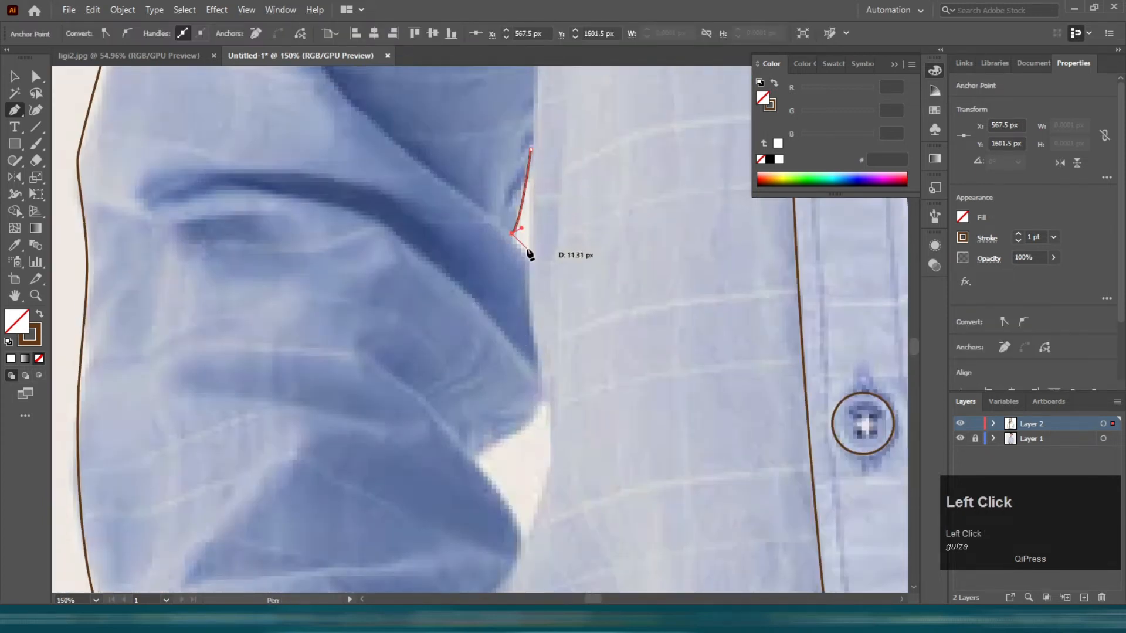
left_click(531, 151)
scroll(526, 340, "down", 3)
mouse_move(472, 364)
left_mouse_down()
mouse_move(445, 366)
mouse_move(473, 365)
left_mouse_up()
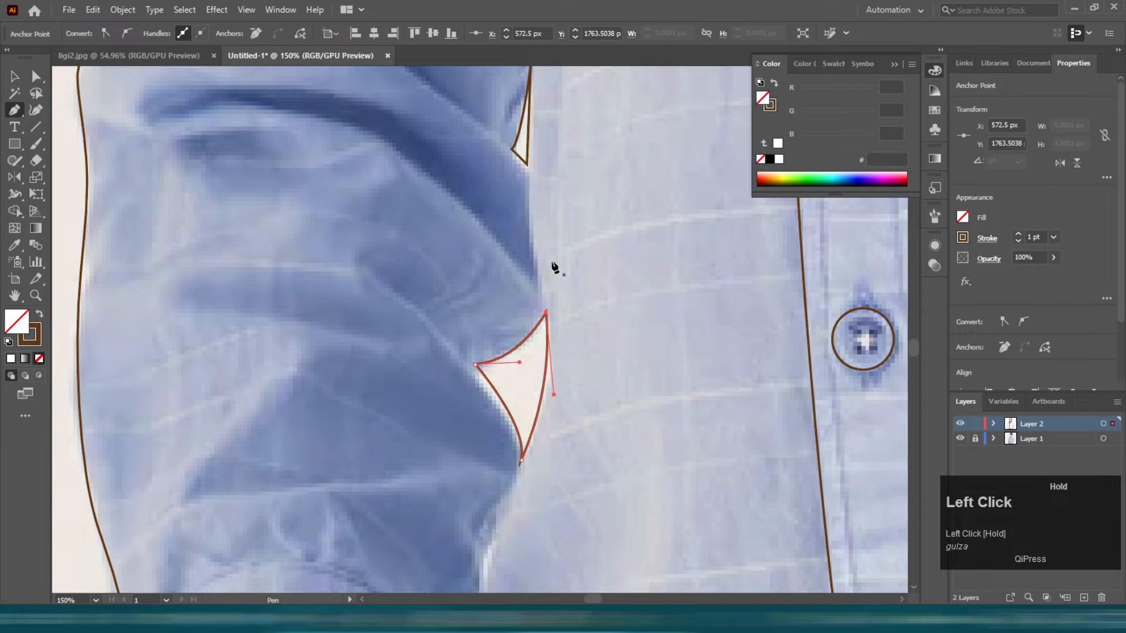
Step: Trace the bare forearm on the photo's left side down to the artboard edge, closing the outline underneath the cuff
scroll(551, 267, "down", 4, "alt")
scroll(527, 284, "up", 1)
scroll(496, 273, "down", 2)
scroll(509, 410, "up", 2, "alt")
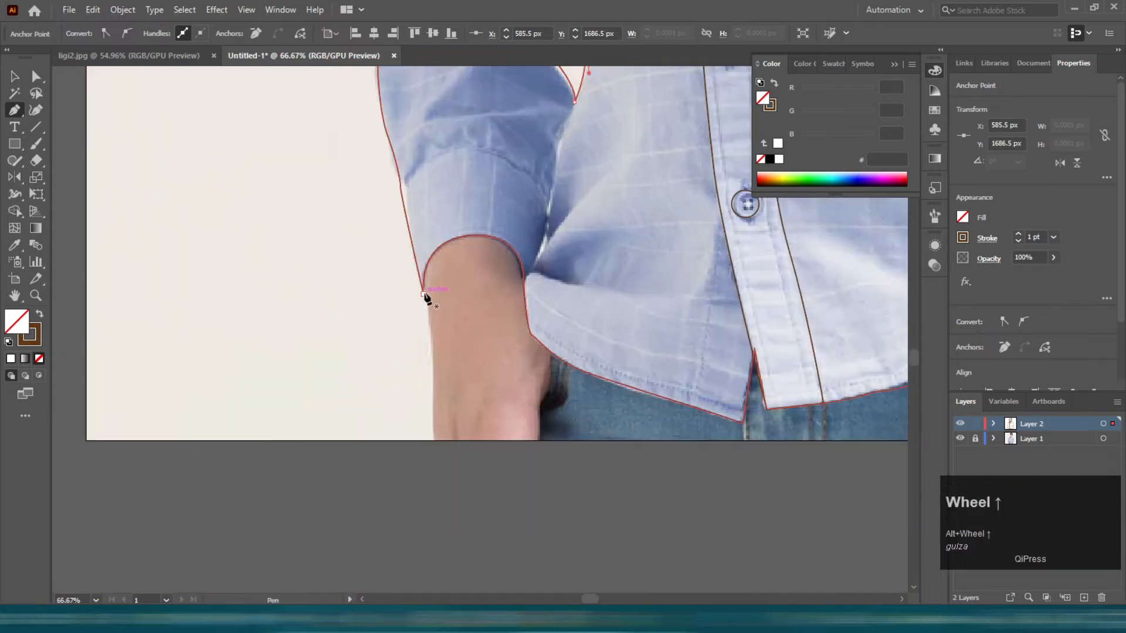
left_click_drag(421, 477, 422, 475)
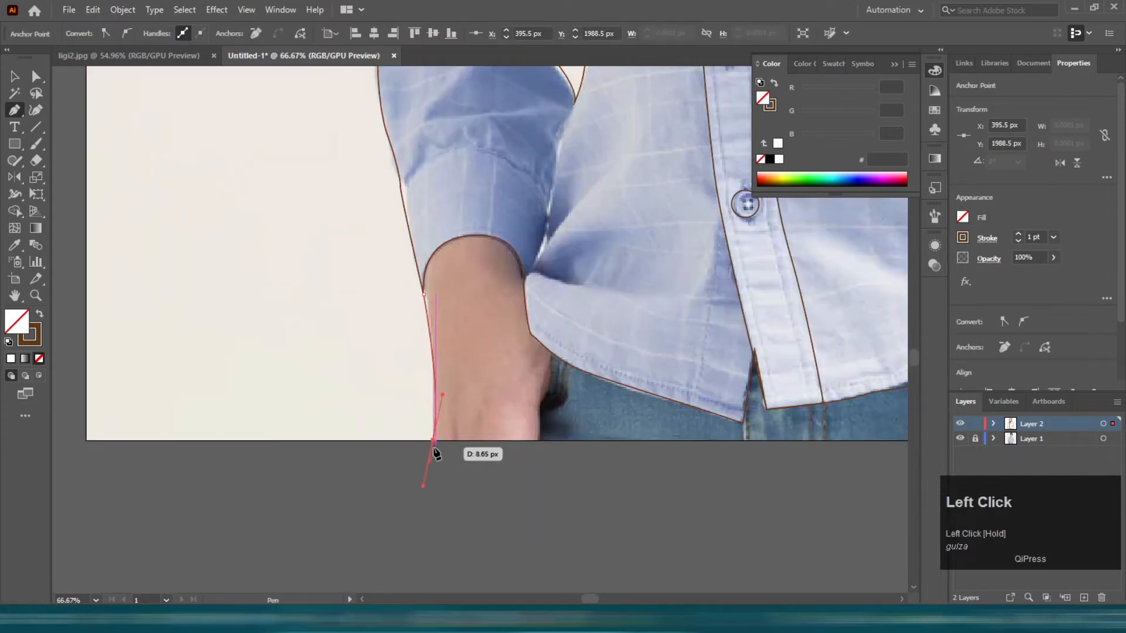
left_click(538, 439)
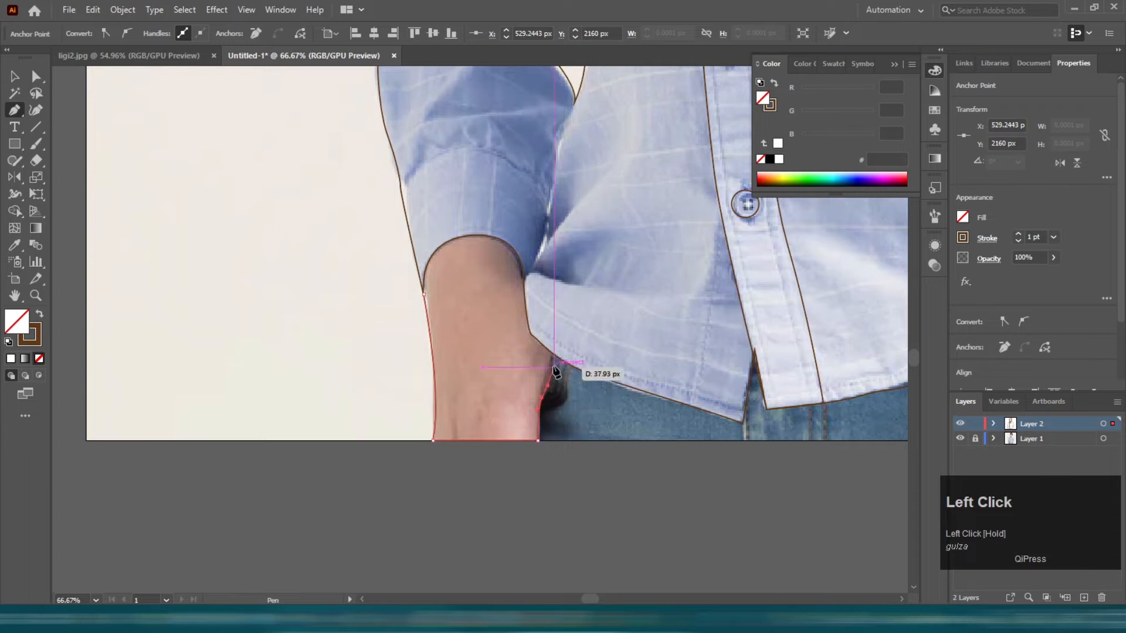
left_click_drag(542, 397, 549, 386)
scroll(549, 356, "up", 1)
left_click(553, 347)
left_click(527, 286)
left_click(458, 259)
left_click_drag(424, 345, 428, 410)
Step: Trace the pocketed hand from the cuff down its outer edge, along the artboard's lower edge and up to the jeans pocket
left_click_drag(879, 408, 333, 329)
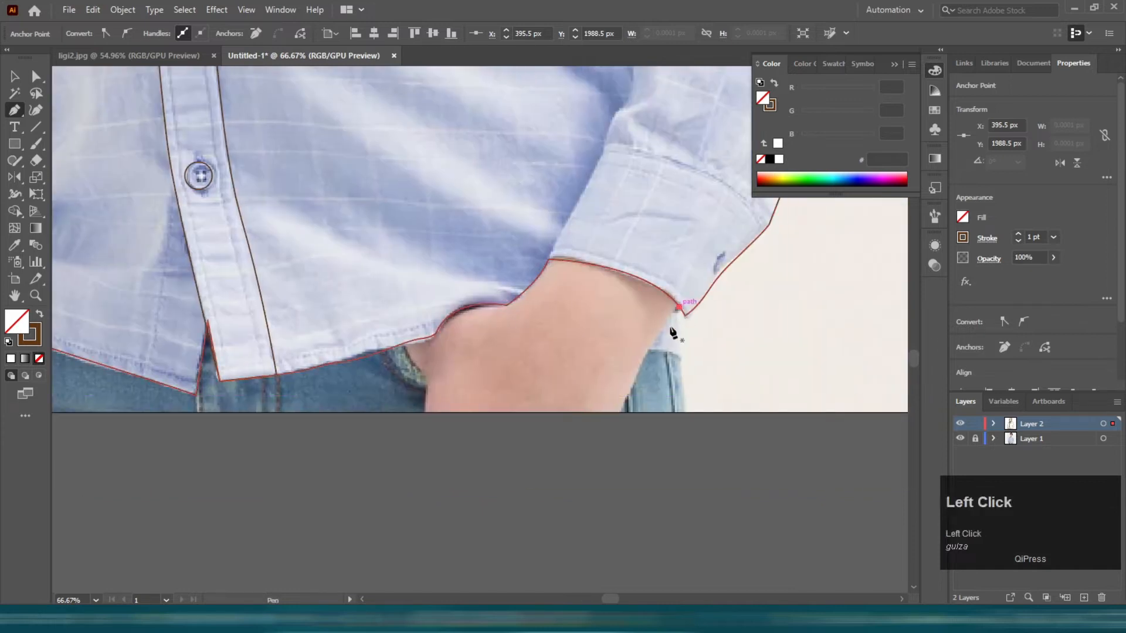
left_click(644, 357)
left_click(635, 378)
left_click(619, 412)
left_click(424, 415)
left_click_drag(428, 381, 434, 368)
left_click(428, 377)
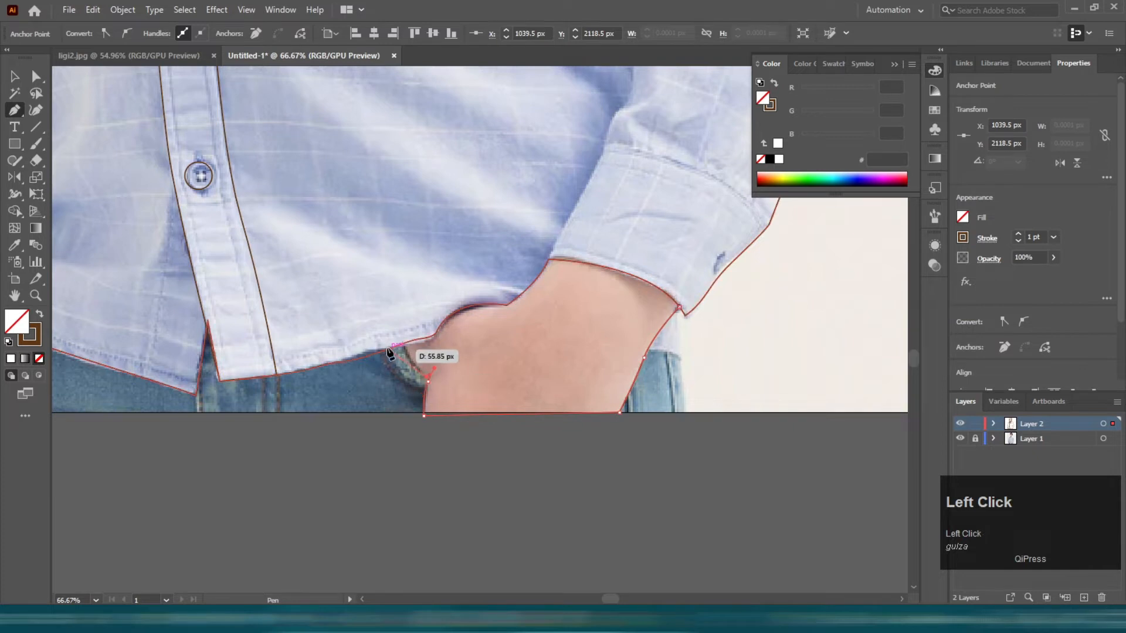
Step: Undo the last anchor, refine the hand outline along the jeans pocket, and close it over the shirt hem and cuff
key("ctrl+z")
scroll(427, 390, "up", 3, "alt")
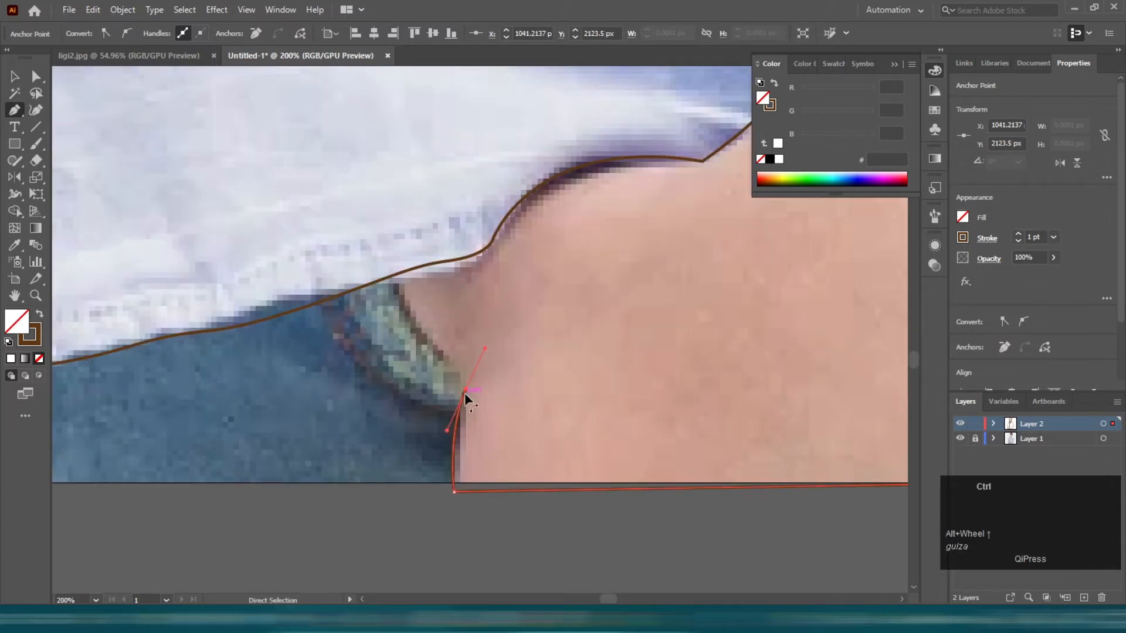
left_click_drag(460, 402, 430, 336)
left_click(387, 272)
scroll(367, 251, "down", 4, "alt")
left_click(389, 229)
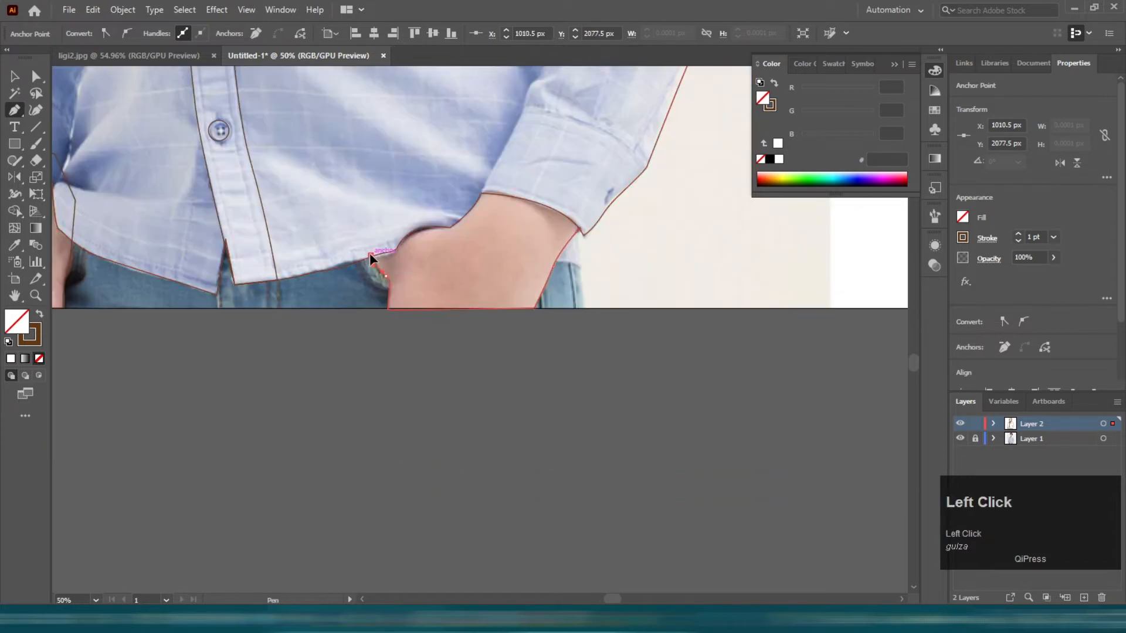
left_click(443, 192)
left_click(499, 172)
left_click(588, 221)
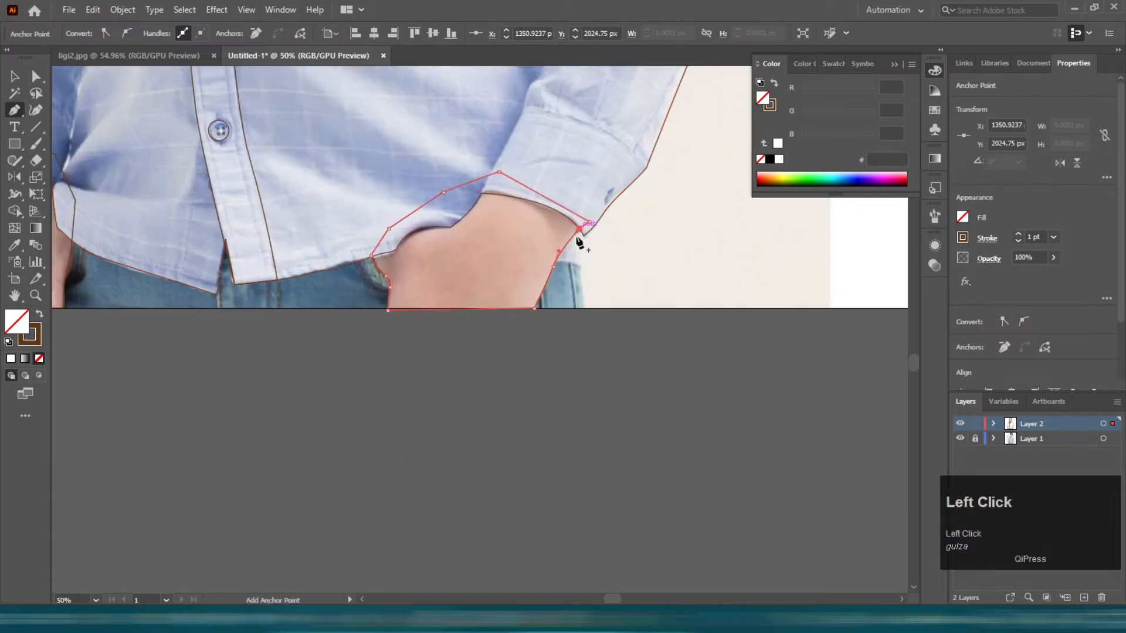
Step: Draw a closed outline for the jeans along the artboard's lower edge, overlapping the shirt hem and both hands
scroll(580, 242, "down", 2, "alt")
scroll(358, 340, "up", 3, "alt")
left_click(364, 198)
left_click(349, 326)
left_click_drag(633, 323, 304, 329)
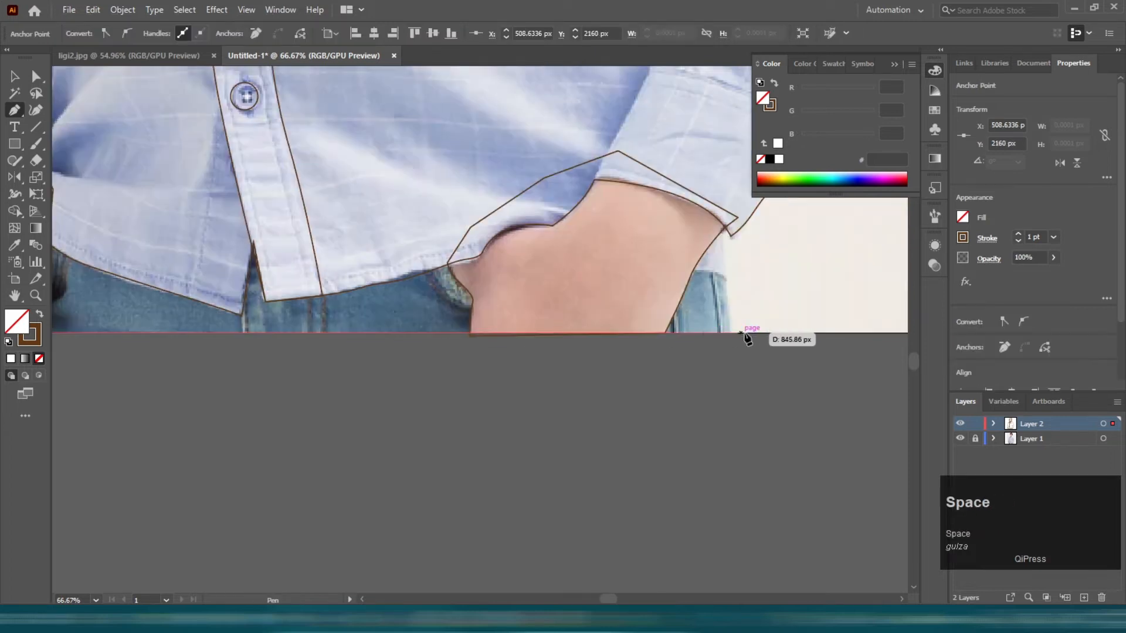
left_click(740, 335)
left_click(731, 194)
left_click(211, 217)
left_click_drag(125, 229, 323, 243)
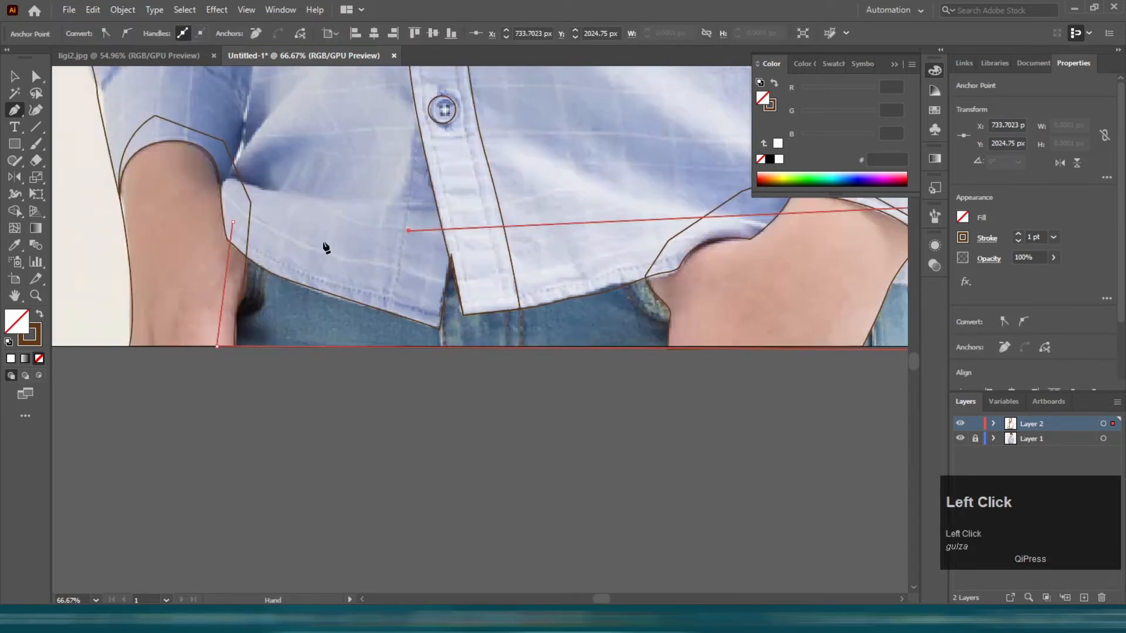
left_click(232, 225)
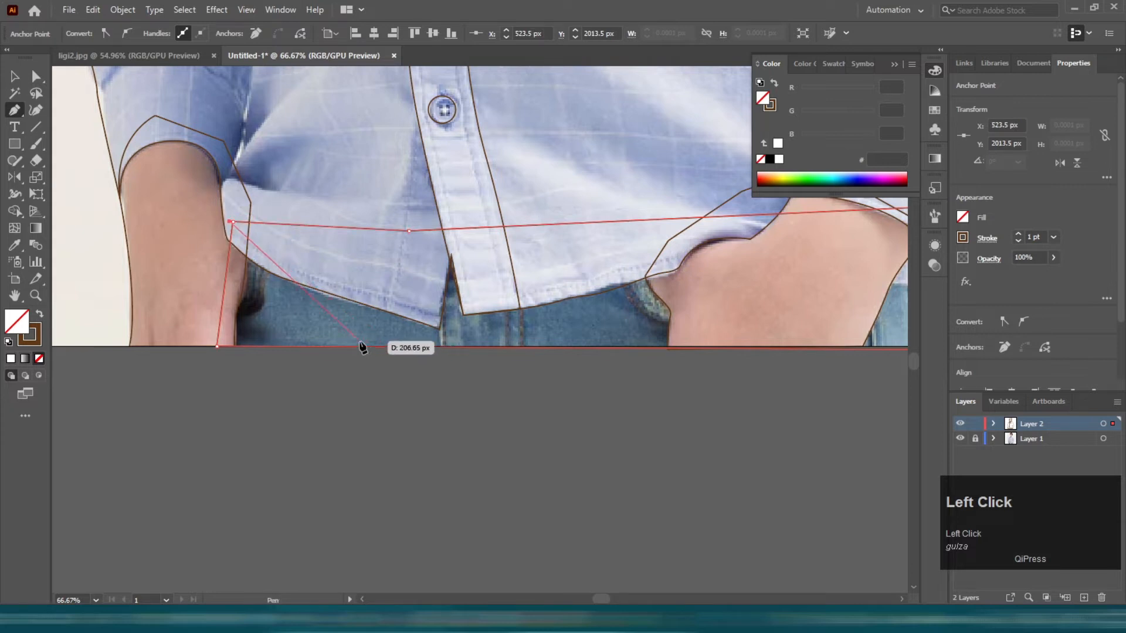
Step: Draw a four-point path around the jeans section below the shirt placket, extending up behind the hem
left_click(442, 351)
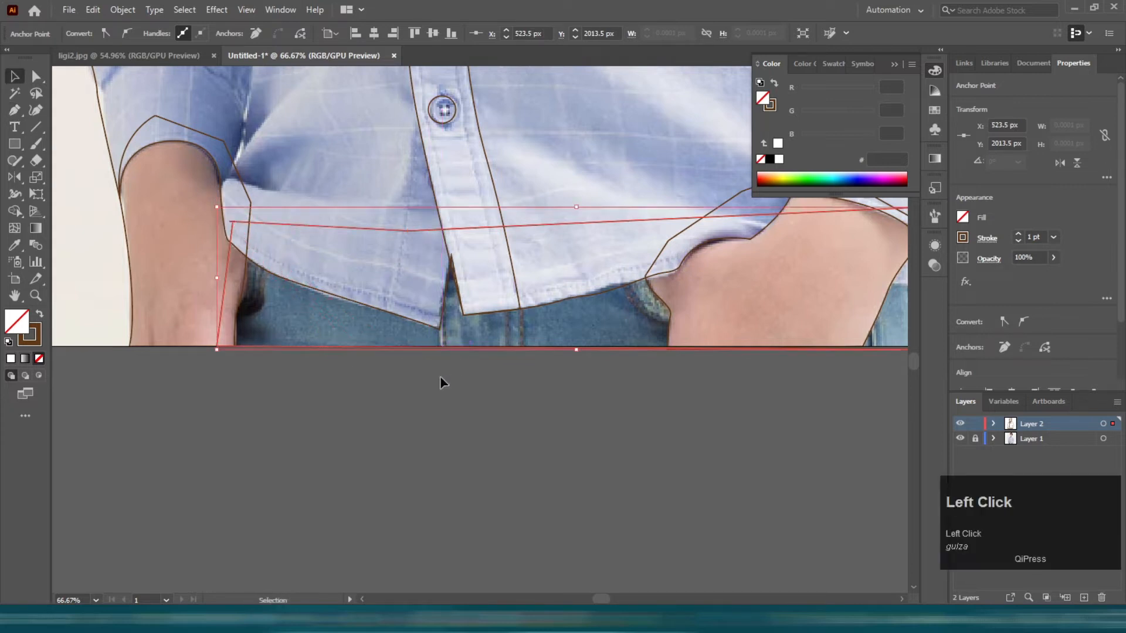
key("p")
left_click(434, 261)
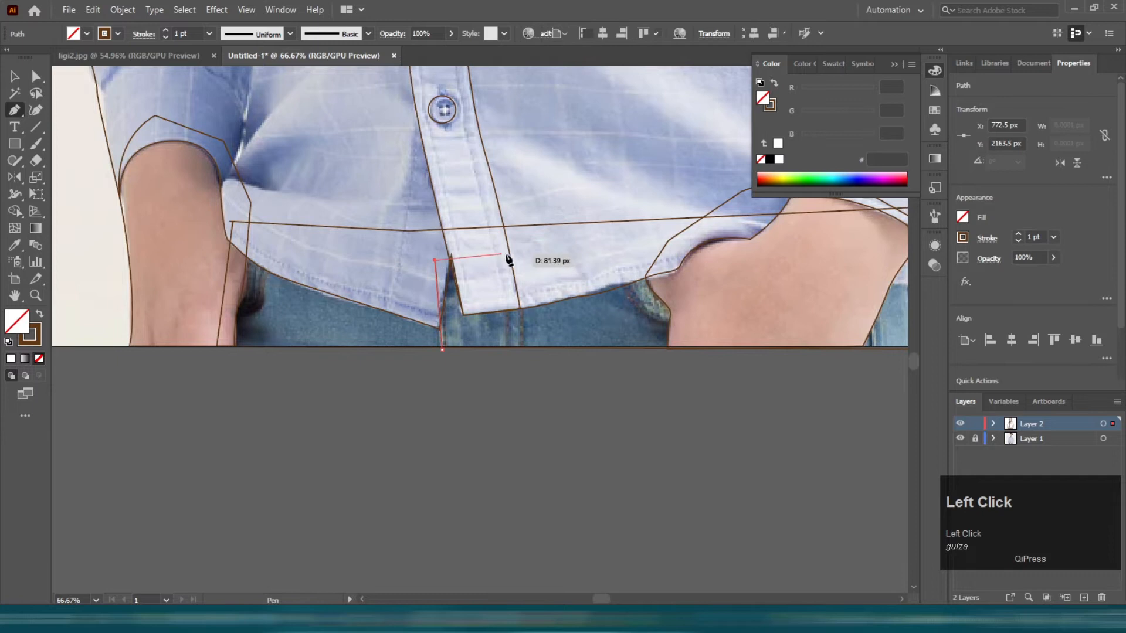
left_click(527, 258)
left_click(518, 352)
Step: Trace the small piece of shirt tail visible behind the pocketed wrist as a closed shape and deselect it
left_click_drag(577, 404, 296, 406)
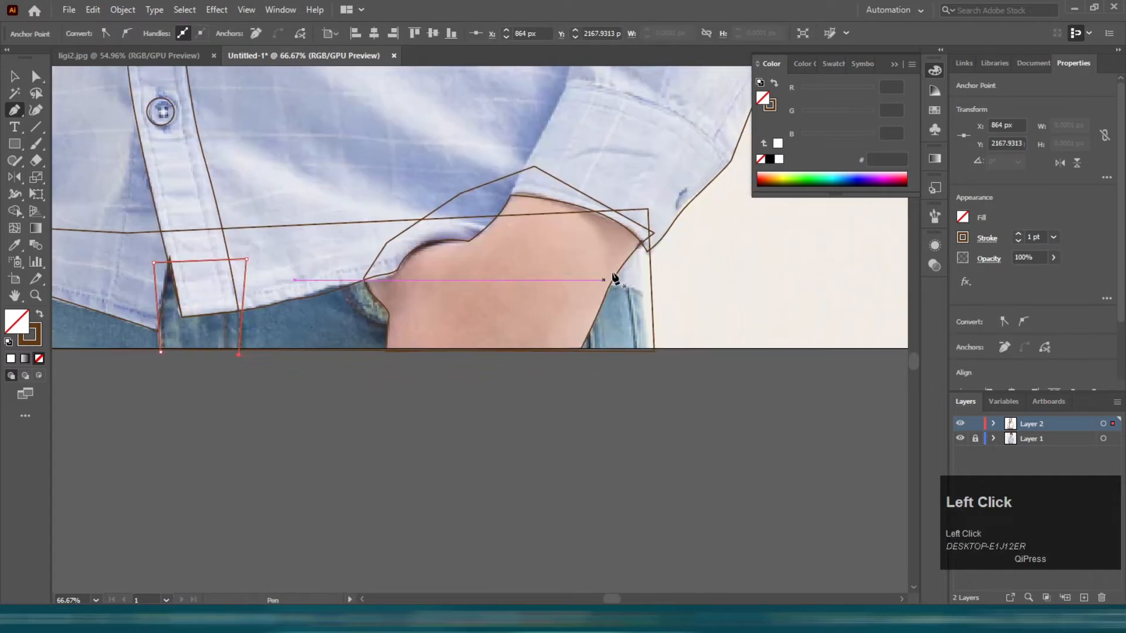
left_click(647, 250)
left_click(649, 293)
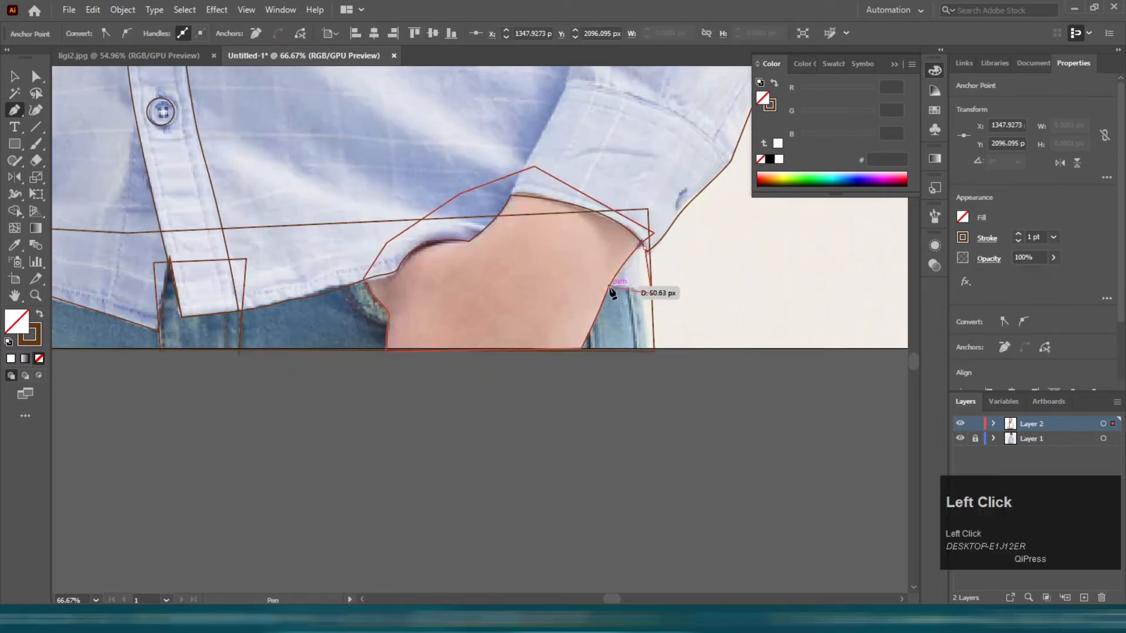
left_click(606, 263)
left_click(618, 230)
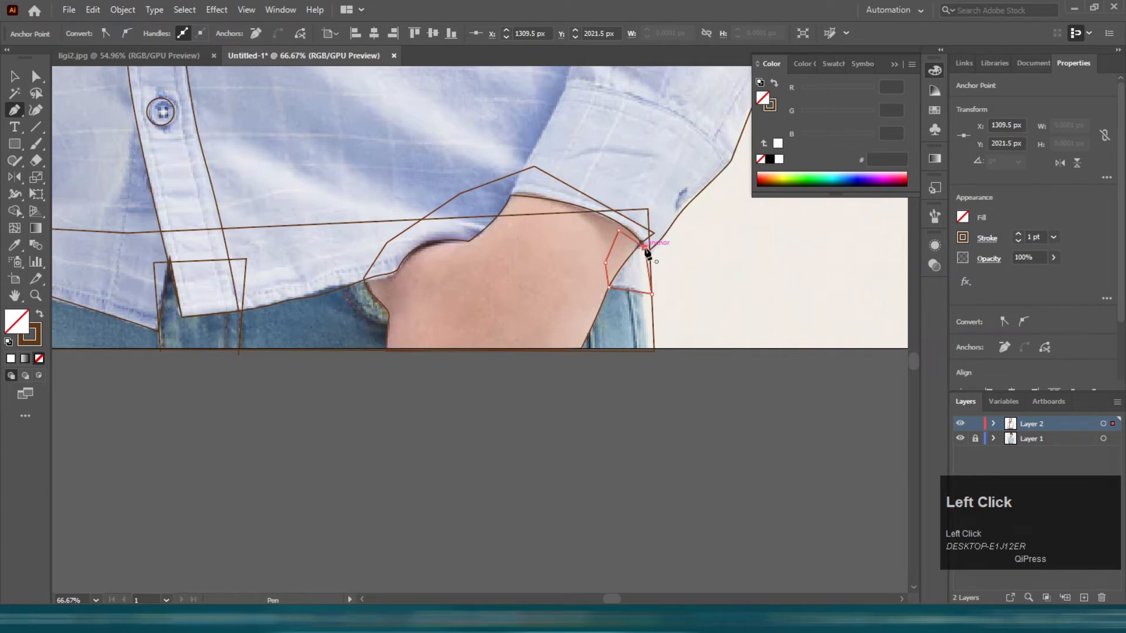
left_click(770, 284)
Step: Review the traced outlines over the whole shirt, both arms and the jeans
scroll(216, 305, "down", 3)
left_click_drag(211, 205, 289, 326)
left_click_drag(238, 269, 344, 455)
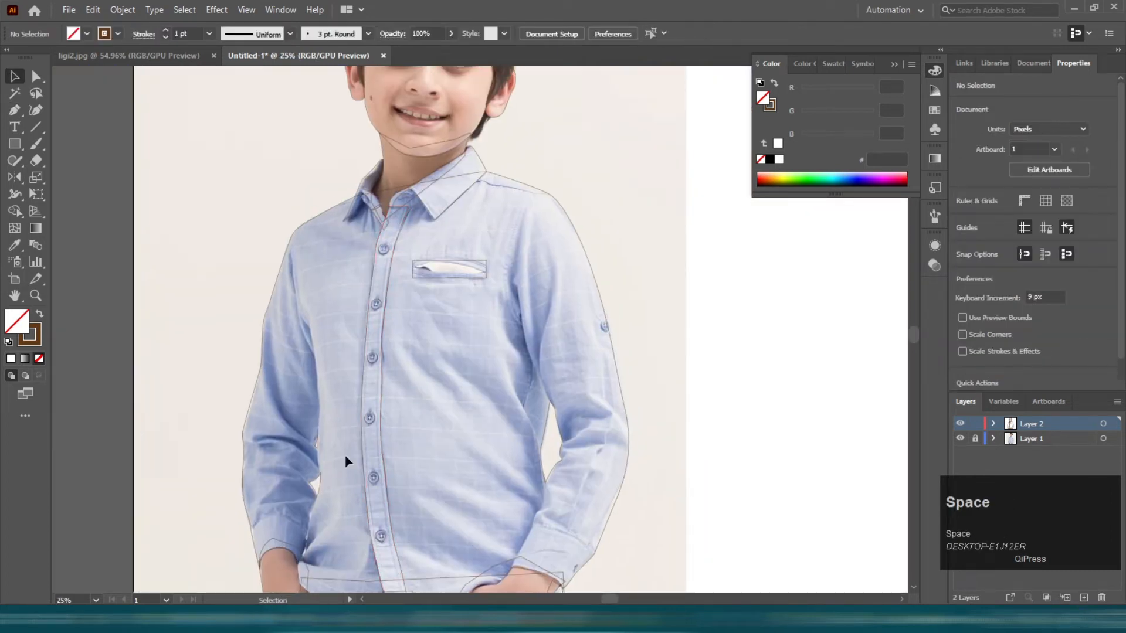
scroll(319, 482, "up", 5)
scroll(318, 482, "down", 7)
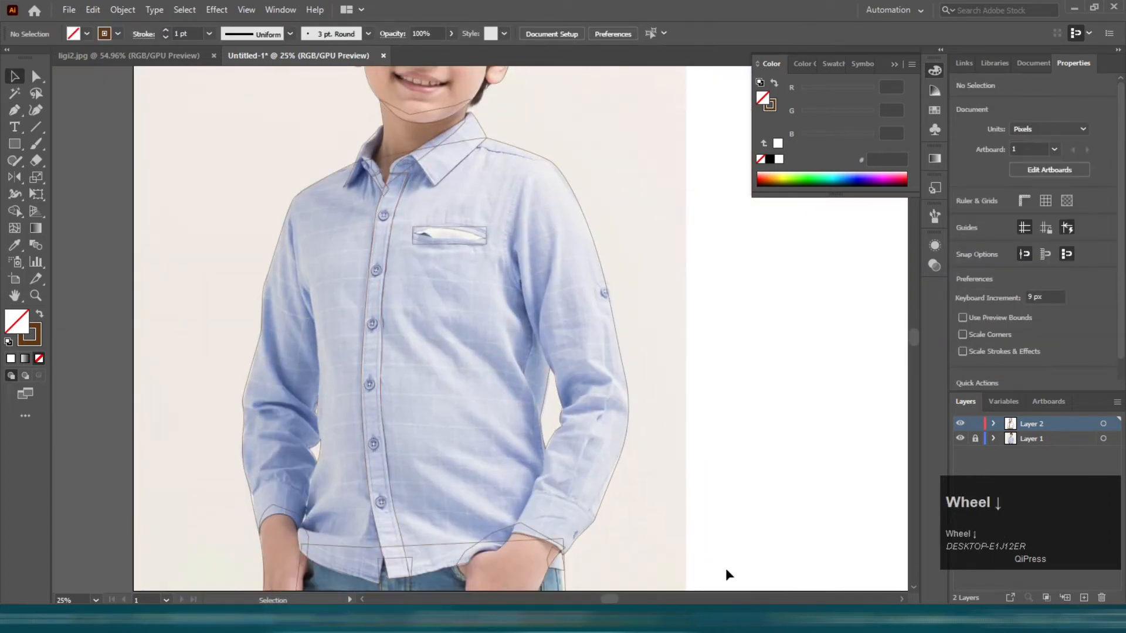
scroll(433, 378, "down", 3)
scroll(429, 368, "up", 4)
scroll(331, 133, "down", 2)
scroll(295, 147, "up", 2)
scroll(258, 251, "down", 3)
scroll(255, 330, "up", 4)
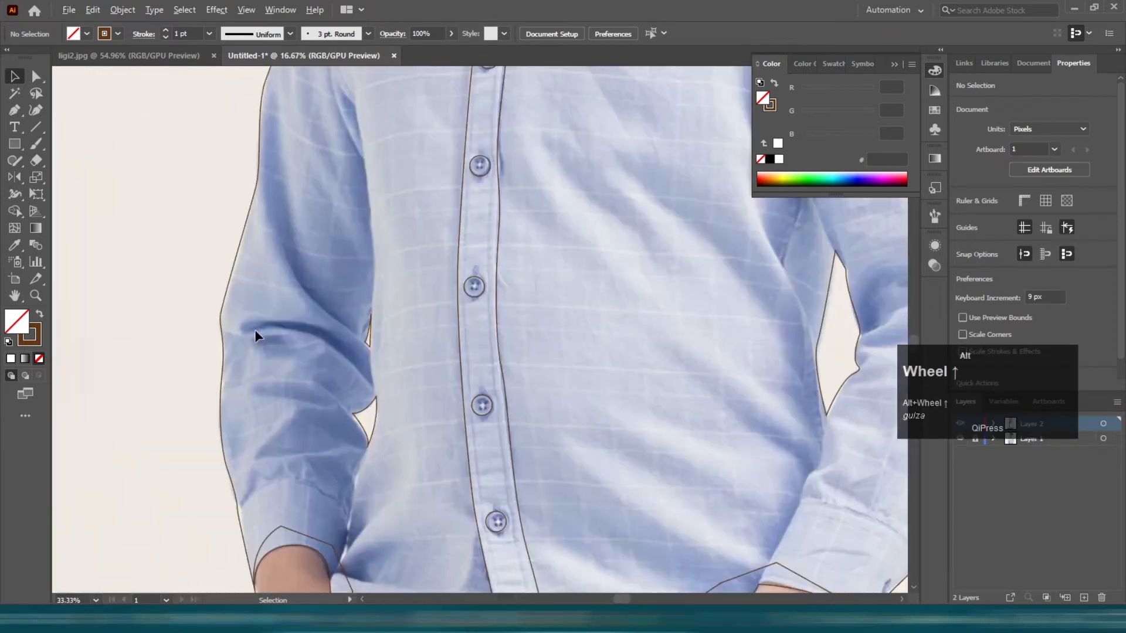
Step: Trace the sleeve-side edge of the armpit fold shadow on the photo's left, from the shoulder outline down to the torso edge
key("p")
scroll(258, 293, "down", 2)
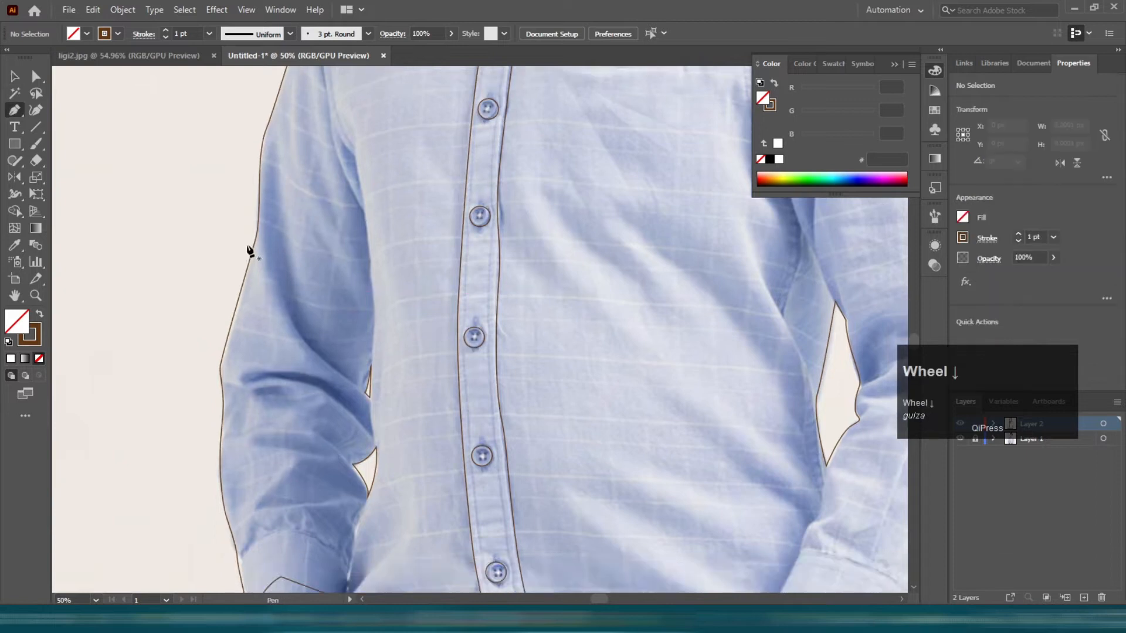
scroll(287, 229, "up", 8)
scroll(307, 165, "up", 1, "alt")
scroll(302, 155, "up", 1, "alt")
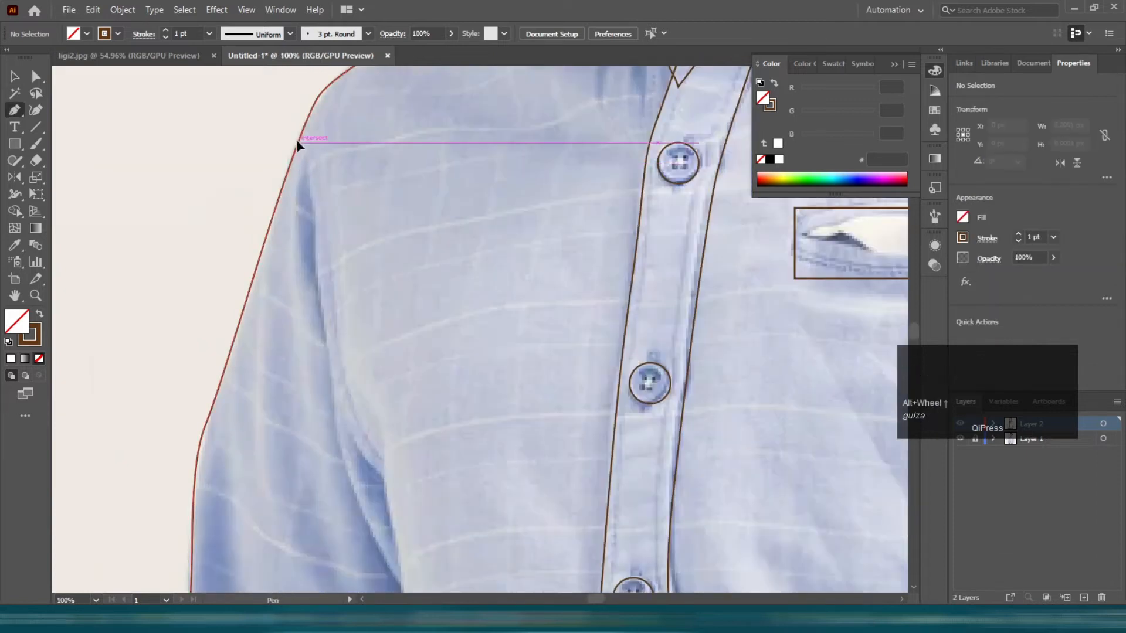
left_click(296, 142)
left_click_drag(298, 254, 307, 303)
left_click_drag(325, 395, 327, 443)
left_click_drag(349, 456, 323, 268)
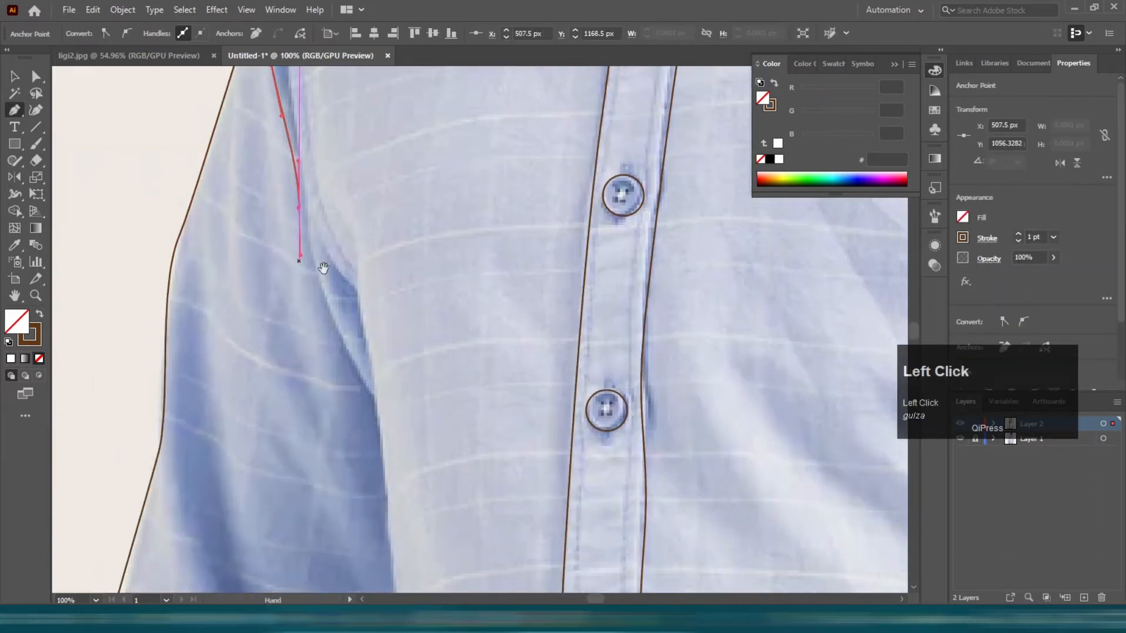
left_click_drag(351, 490, 377, 554)
left_click_drag(383, 398, 382, 224)
Step: Continue the armpit fold outline back up along the torso edge and close it at the shoulder
scroll(394, 437, "up", 2)
left_click_drag(378, 304, 374, 276)
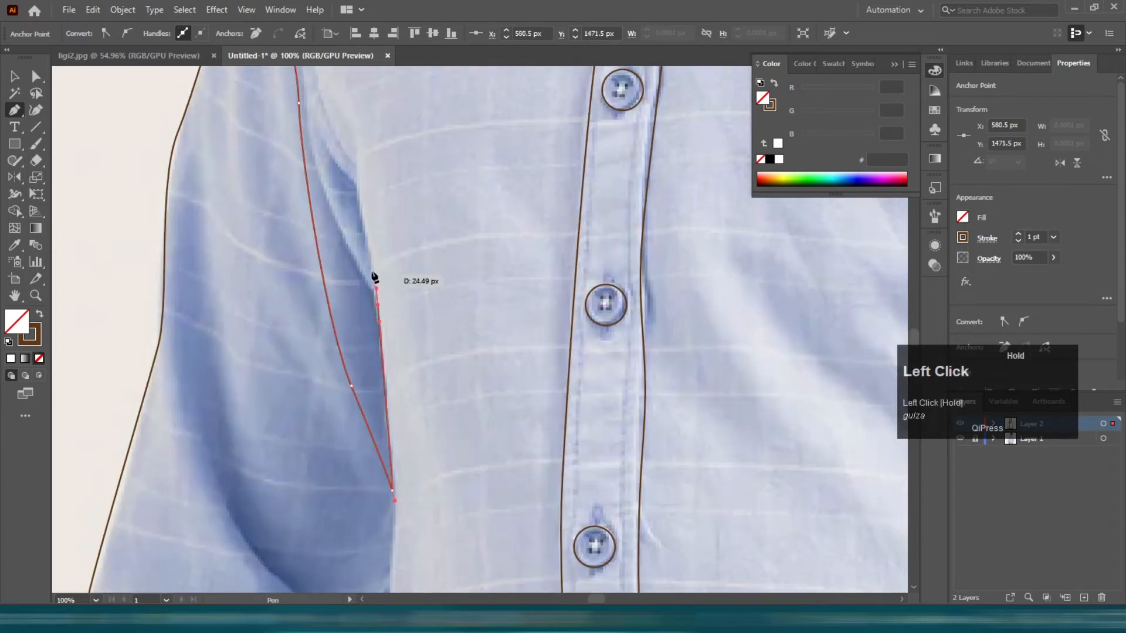
left_click_drag(353, 181, 353, 331)
scroll(351, 302, "up", 3)
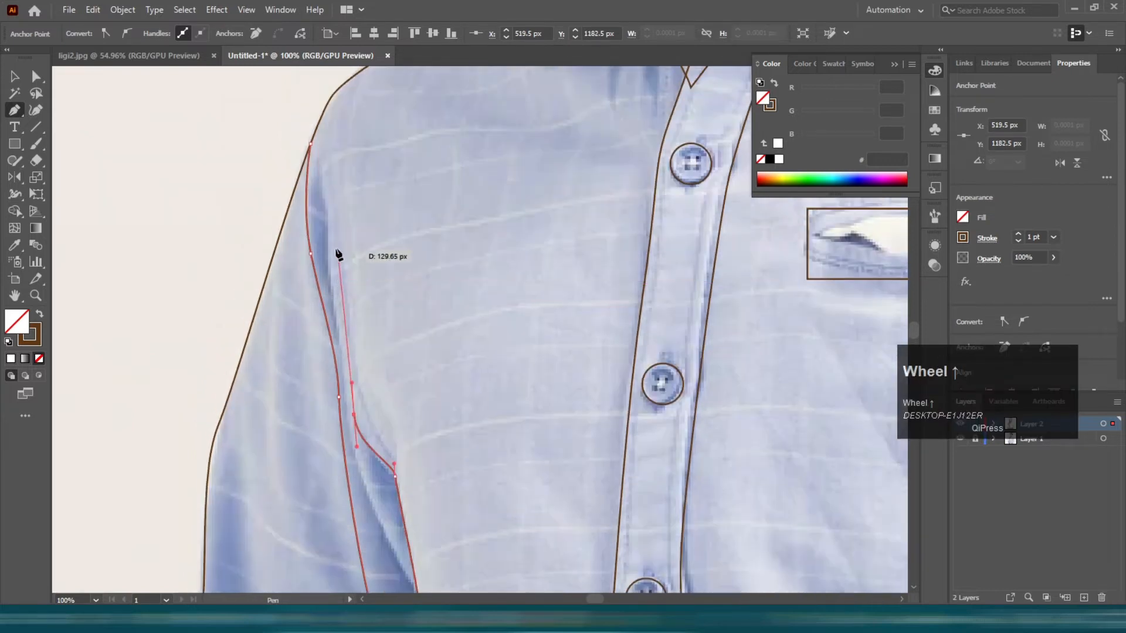
left_click_drag(327, 245, 333, 235)
left_click_drag(310, 144, 312, 151)
Step: Trace the lower edge of the dark sleeve fold from the small gap beside the torso up to the sleeve's outer edge
scroll(309, 246, "down", 4)
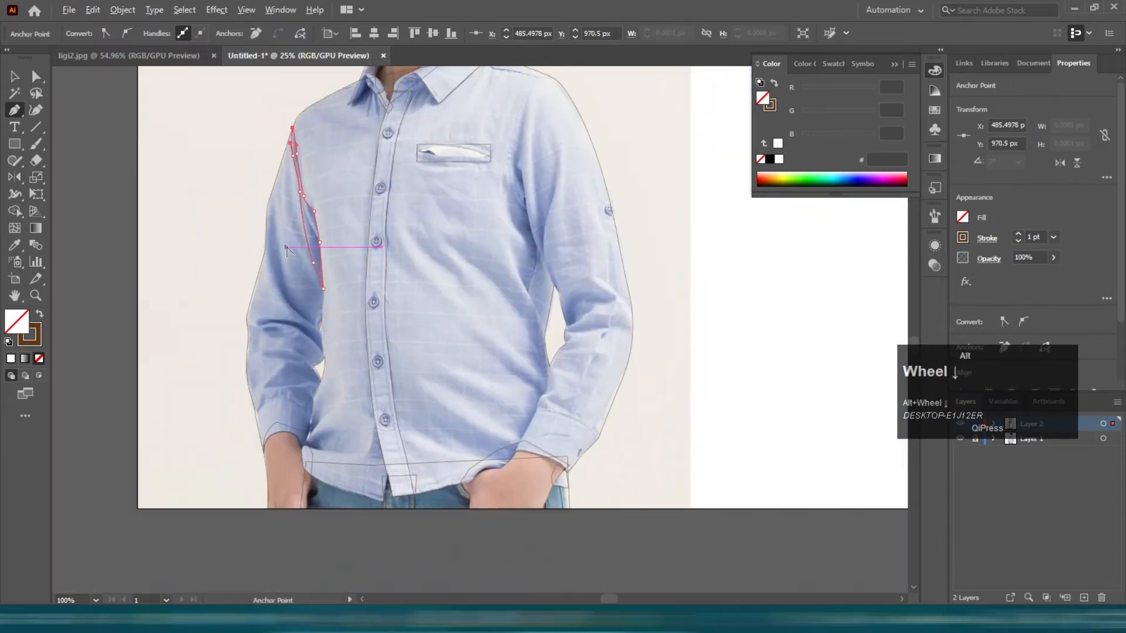
scroll(319, 305, "up", 4)
scroll(226, 326, "up", 3)
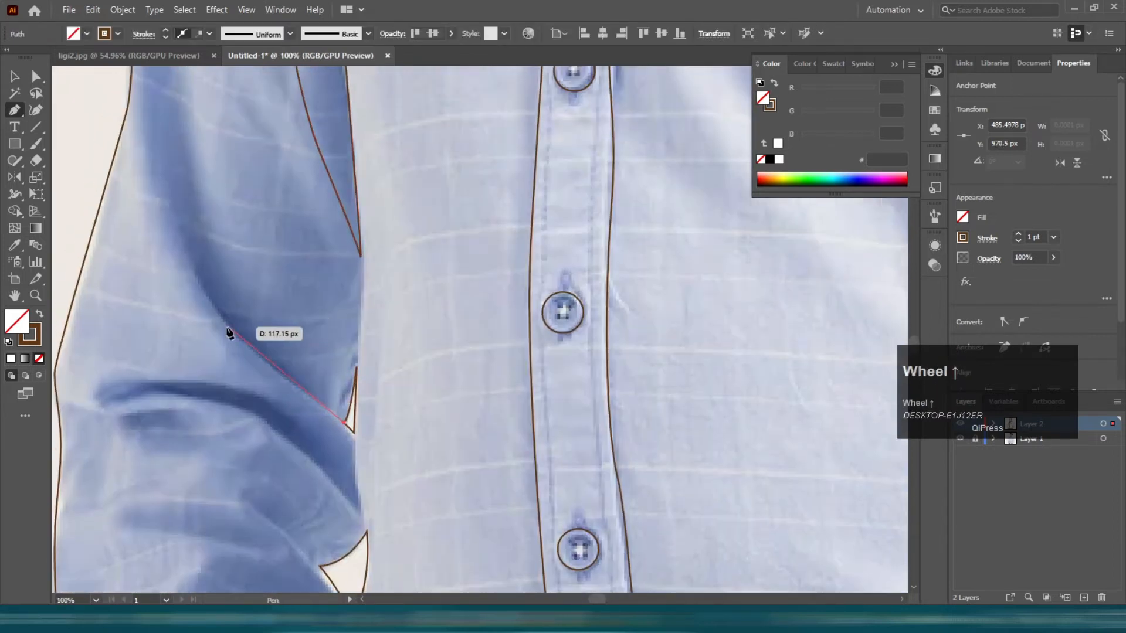
left_click_drag(224, 323, 205, 285)
scroll(164, 217, "up", 3)
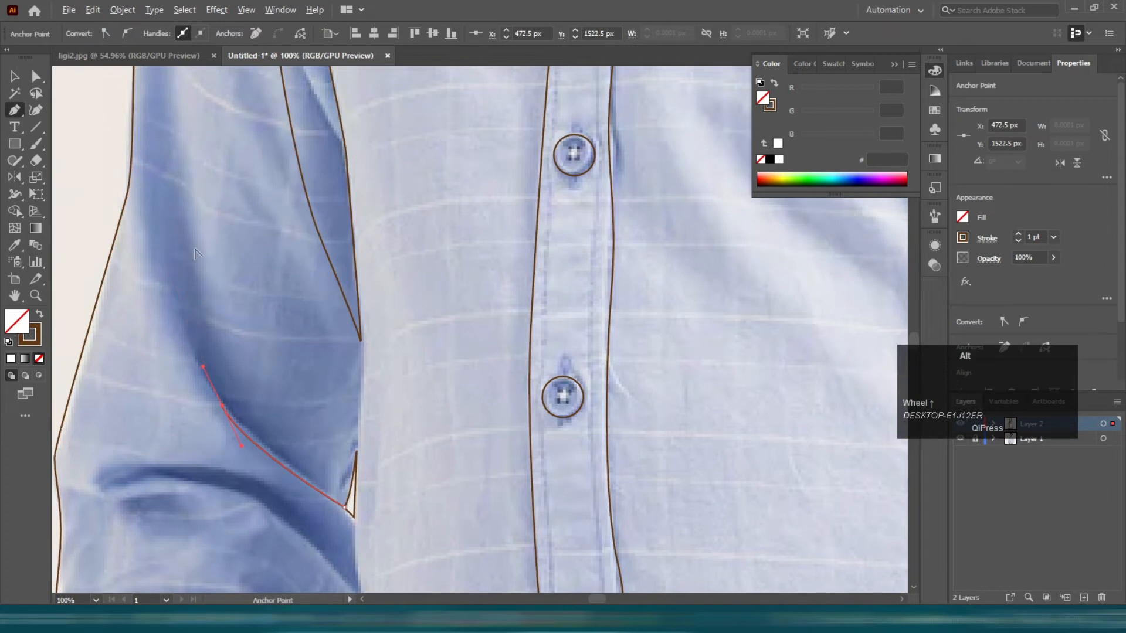
scroll(163, 217, "down", 1)
left_click_drag(167, 217, 154, 170)
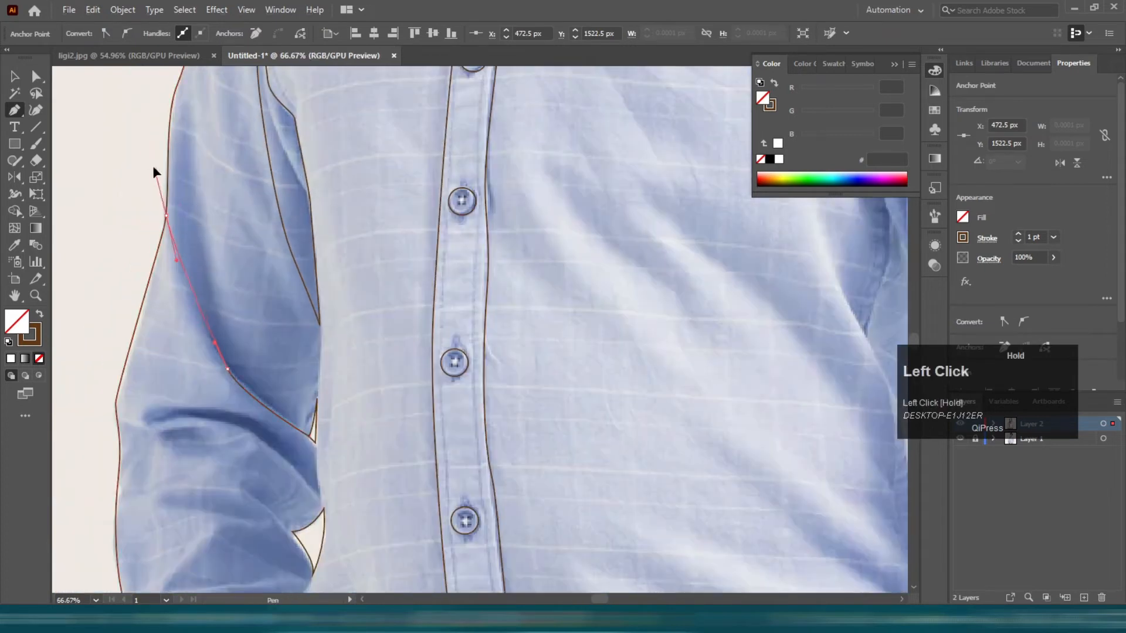
left_click_drag(146, 131, 148, 130)
scroll(163, 218, "up", 2)
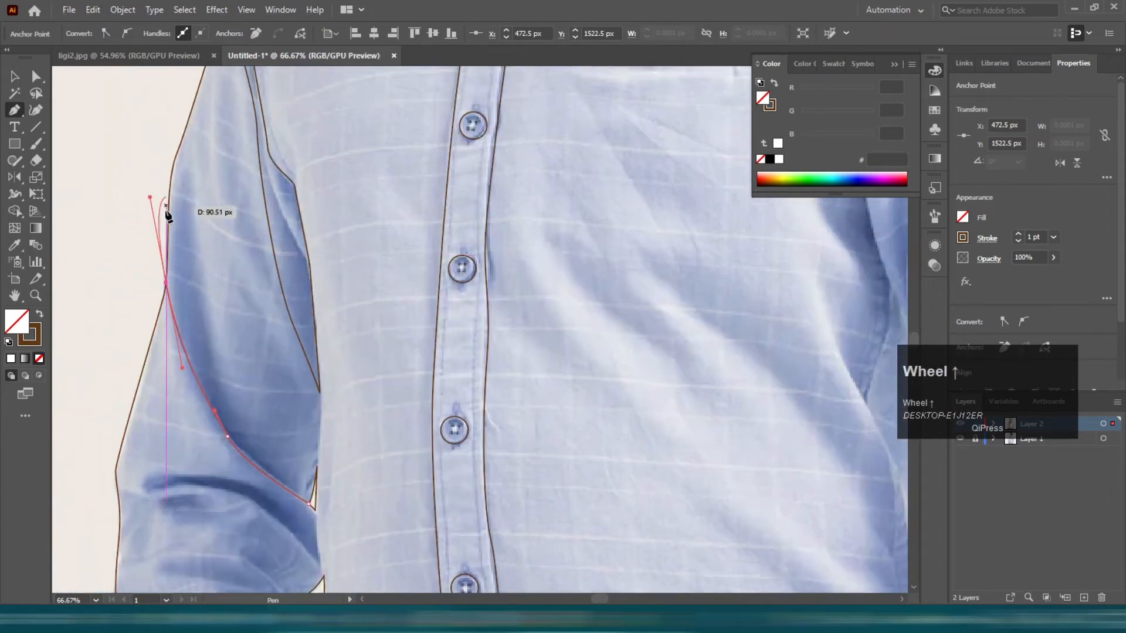
left_click(166, 283)
Step: Carry the sleeve fold outline past the sleeve's outer edge, then back down the fold's inner edge to close it beside the torso
left_click(153, 166)
left_click(185, 125)
left_click_drag(195, 196, 195, 229)
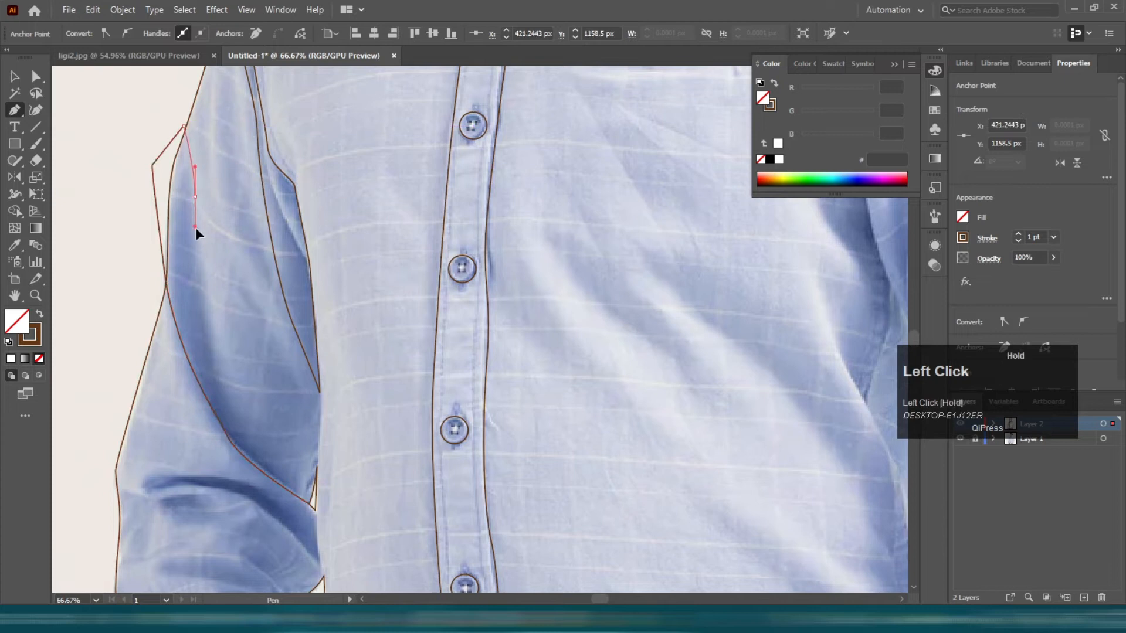
left_click_drag(208, 335, 216, 351)
key("ctrl+z")
left_click_drag(235, 407, 243, 412)
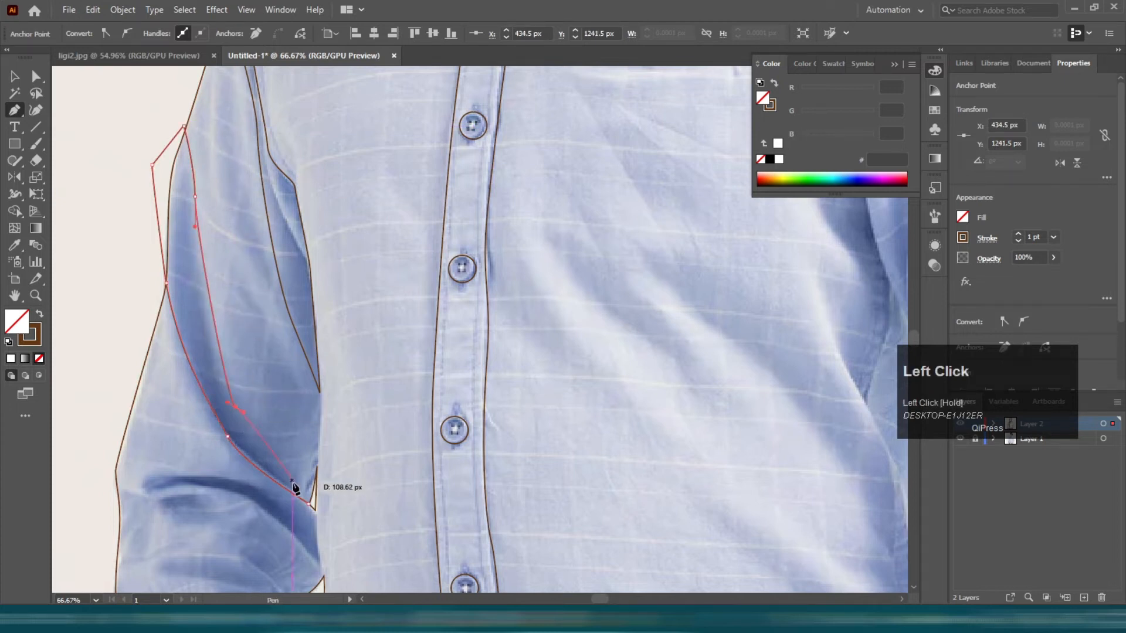
Step: Trace a closed outline around the curved dark elbow fold on the photo's left sleeve, starting and ending at the torso edge
scroll(318, 514, "down", 5)
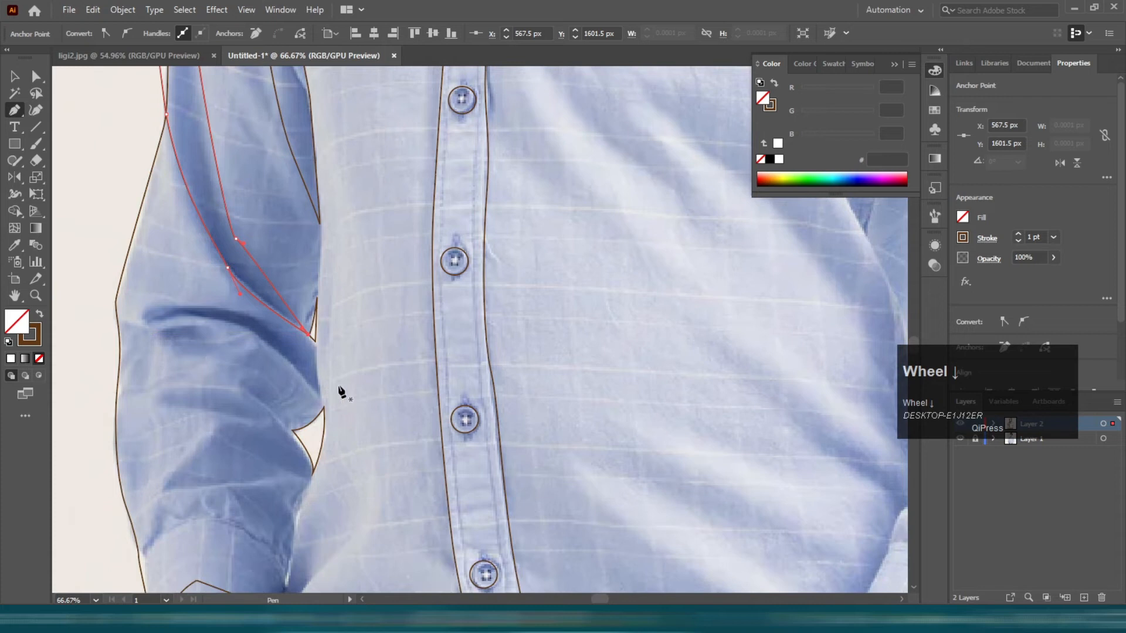
left_click(320, 399)
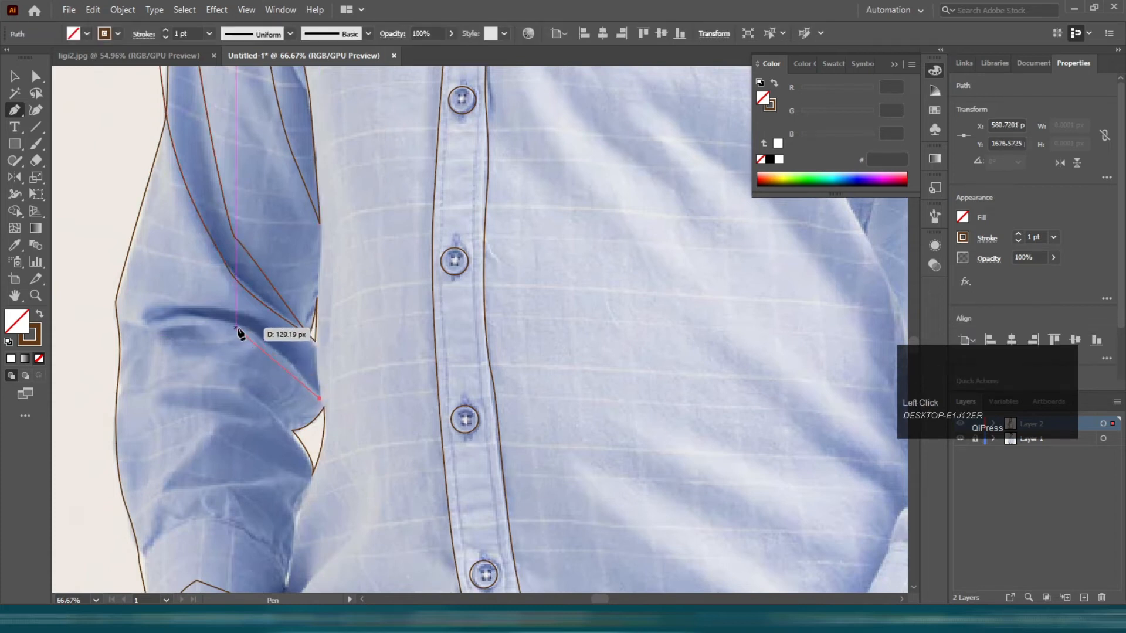
left_click(199, 318)
left_click_drag(160, 308, 195, 302)
left_click_drag(265, 319, 277, 328)
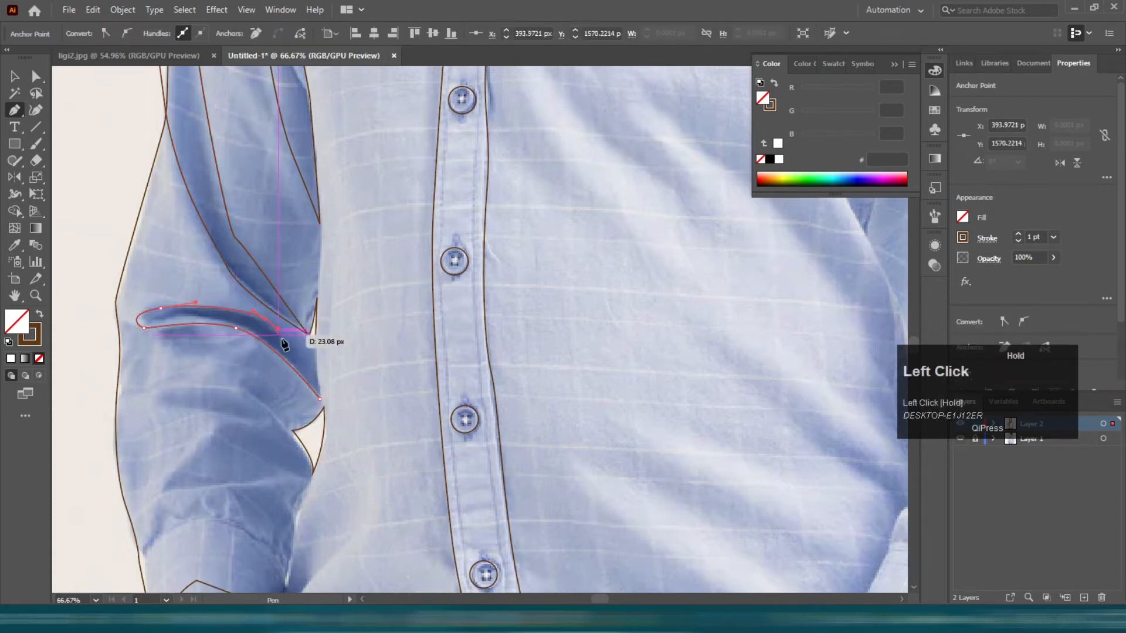
left_click(320, 399)
Step: Trace the dark forearm fold shadow below the elbow on the photo's left as one closed shape beside the lower torso gap
scroll(185, 384, "down", 5)
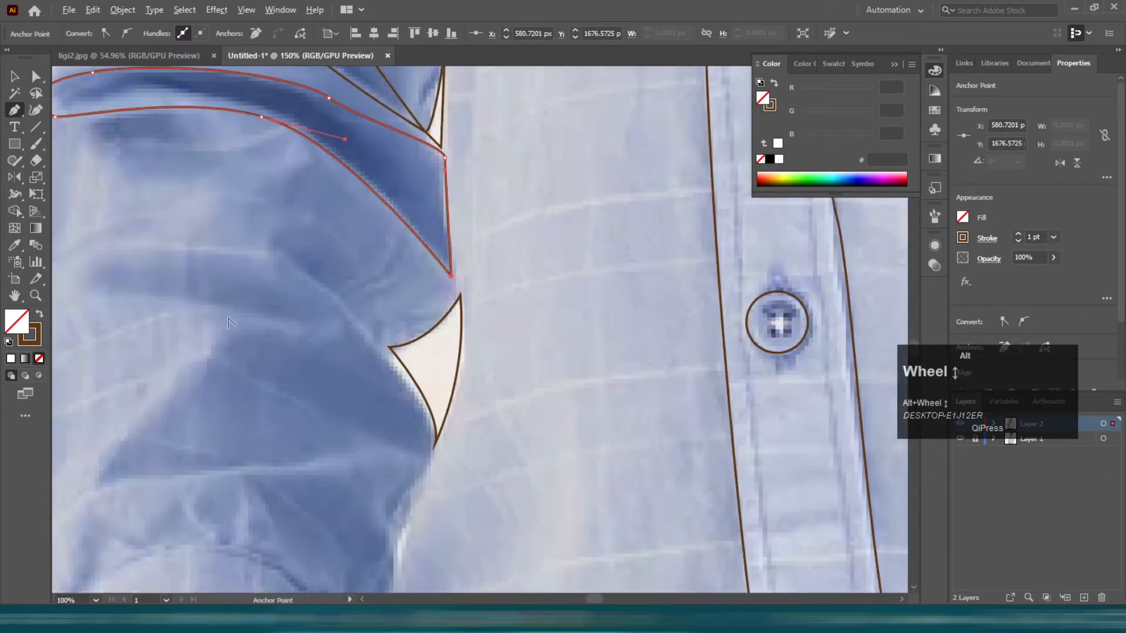
scroll(185, 383, "down", 1)
left_click(164, 397)
left_click_drag(381, 380, 381, 352)
left_click_drag(309, 302, 301, 263)
left_click_drag(196, 236, 206, 269)
left_click_drag(286, 287, 243, 295)
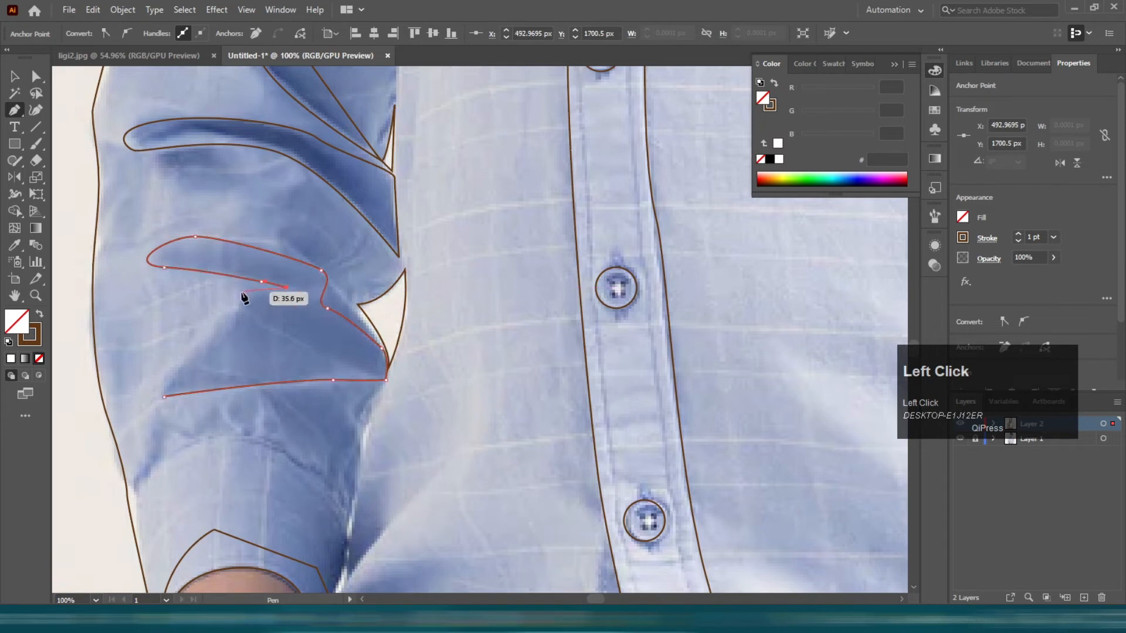
left_click_drag(218, 340, 218, 340)
left_click_drag(164, 397, 174, 393)
left_click(164, 396)
Step: Outline the rolled cuff on the photo's left, curving along its upper seam, down to the wrist and back up the outer edge
scroll(162, 433, "down", 3)
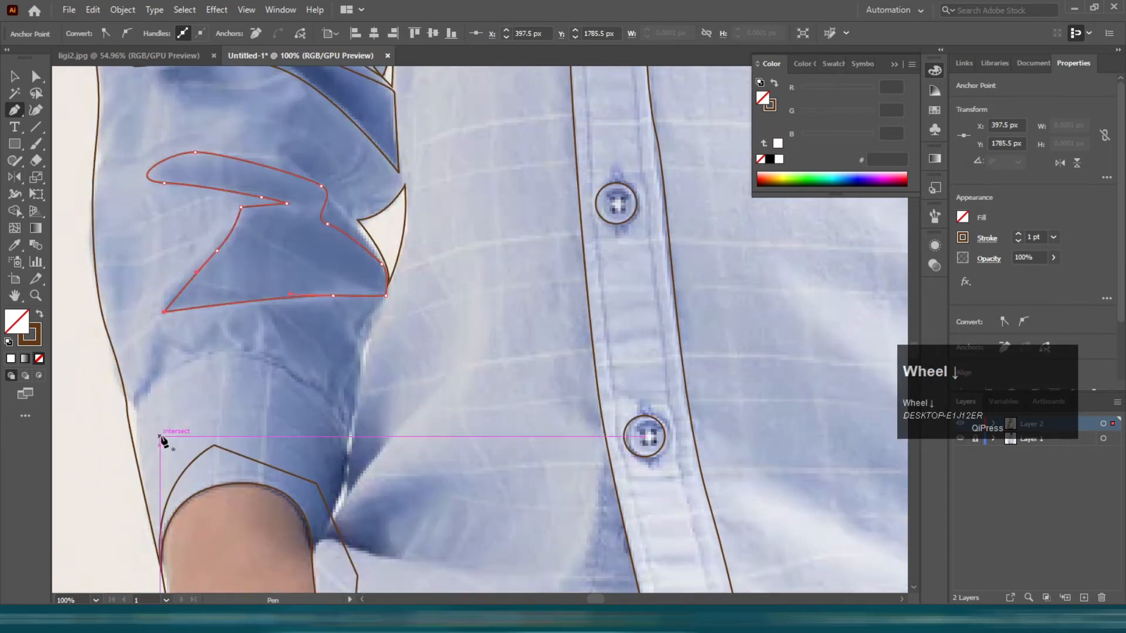
scroll(151, 425, "down", 2)
scroll(151, 427, "up", 3)
left_click(112, 382)
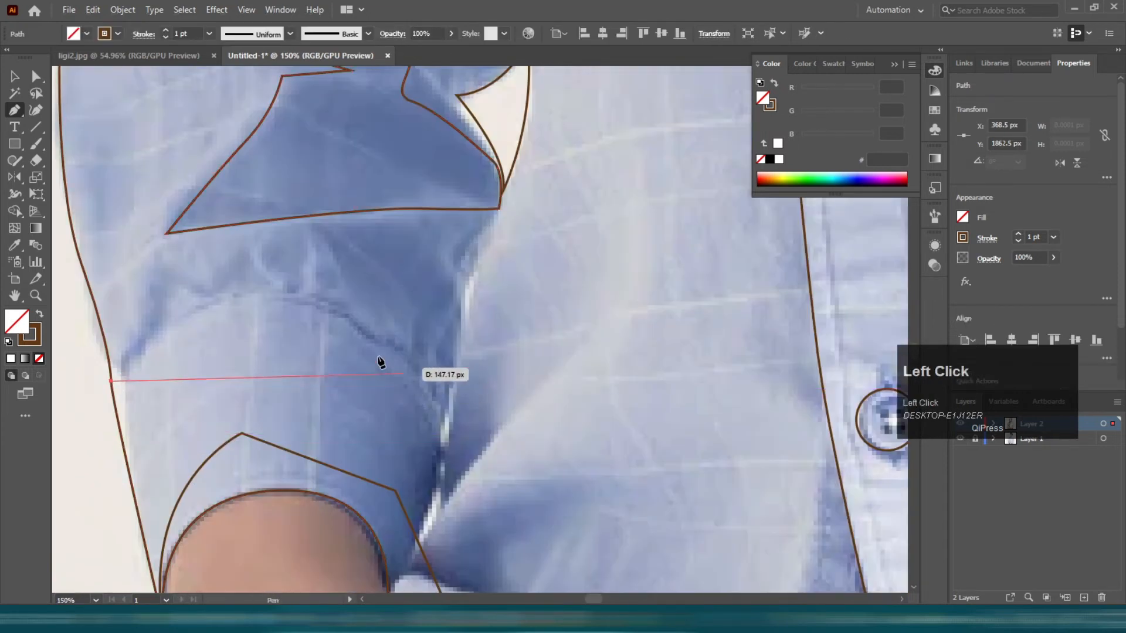
left_click_drag(484, 382, 428, 433)
scroll(447, 364, "down", 2)
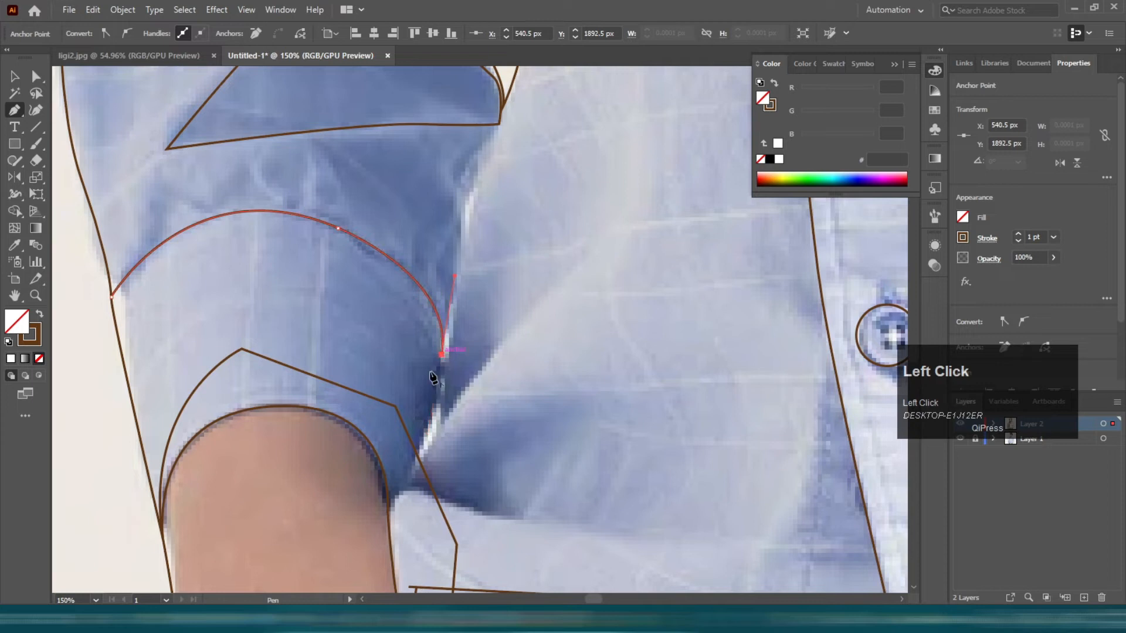
mouse_move(388, 505)
left_mouse_down()
mouse_move(350, 527)
mouse_move(377, 521)
left_mouse_up()
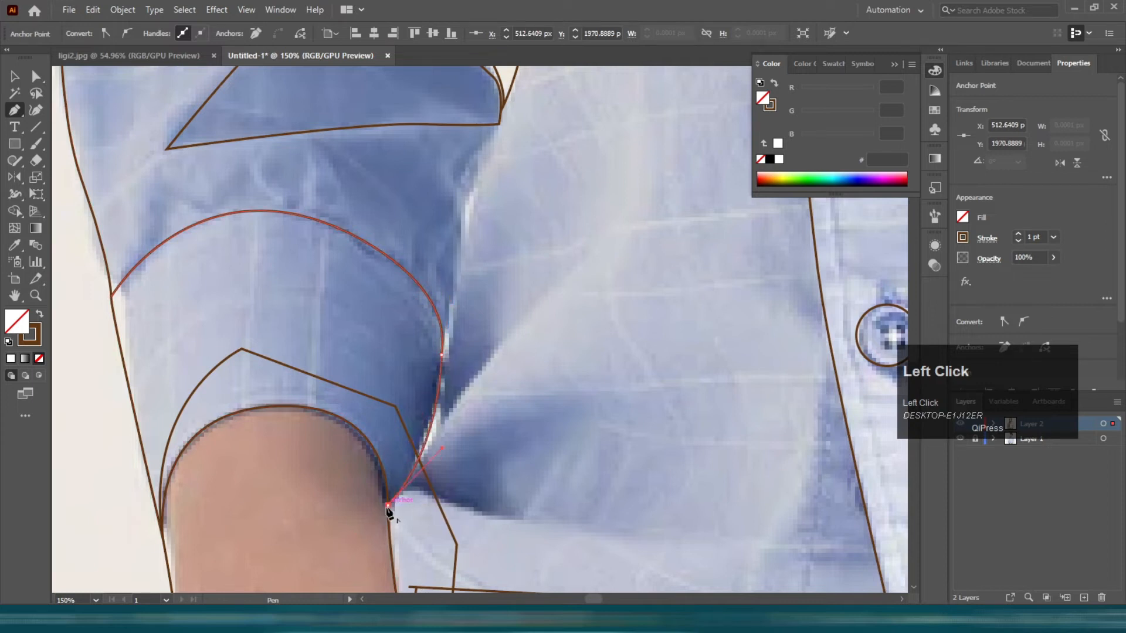
scroll(387, 507, "down", 1)
left_click(141, 530)
left_click(91, 283)
Step: Trace the arched fold shadow above the shirt hem, between the photo-left wrist and the button placket
scroll(117, 303, "down", 4)
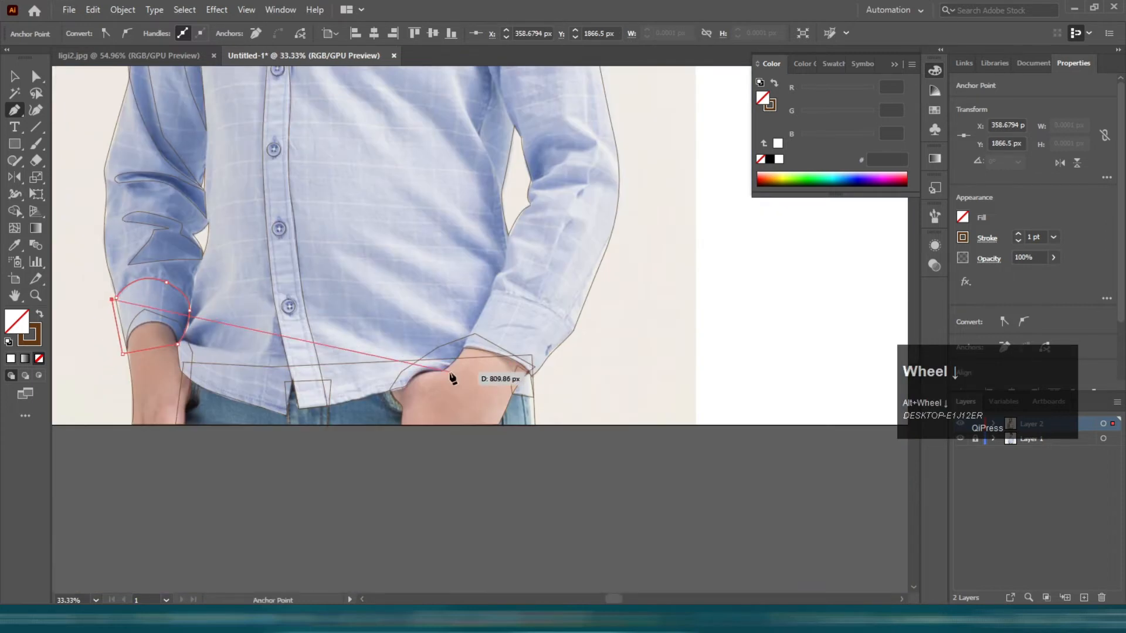
scroll(143, 433, "up", 1)
scroll(229, 428, "up", 1)
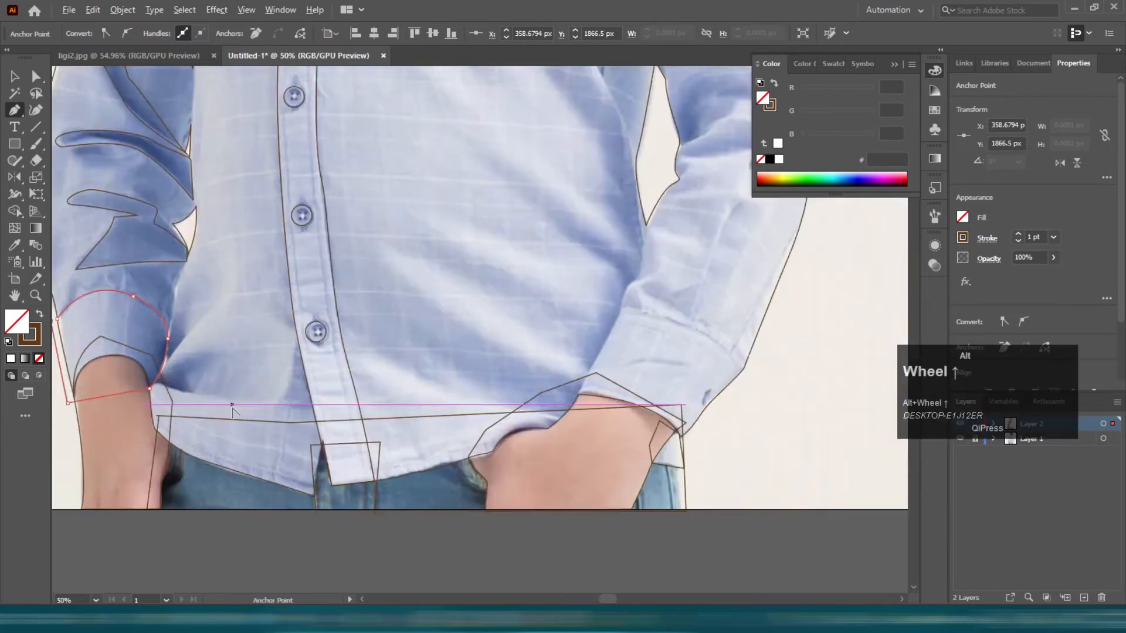
scroll(233, 410, "up", 2)
left_click(329, 402)
left_click_drag(73, 362, 201, 364)
left_click(217, 359)
left_click_drag(255, 325, 272, 311)
left_click_drag(385, 305, 412, 326)
Step: Trace the forked fold shadow on the lower shirt front, running from near the placket to the wrist of the pocketed hand
scroll(439, 403, "down", 4)
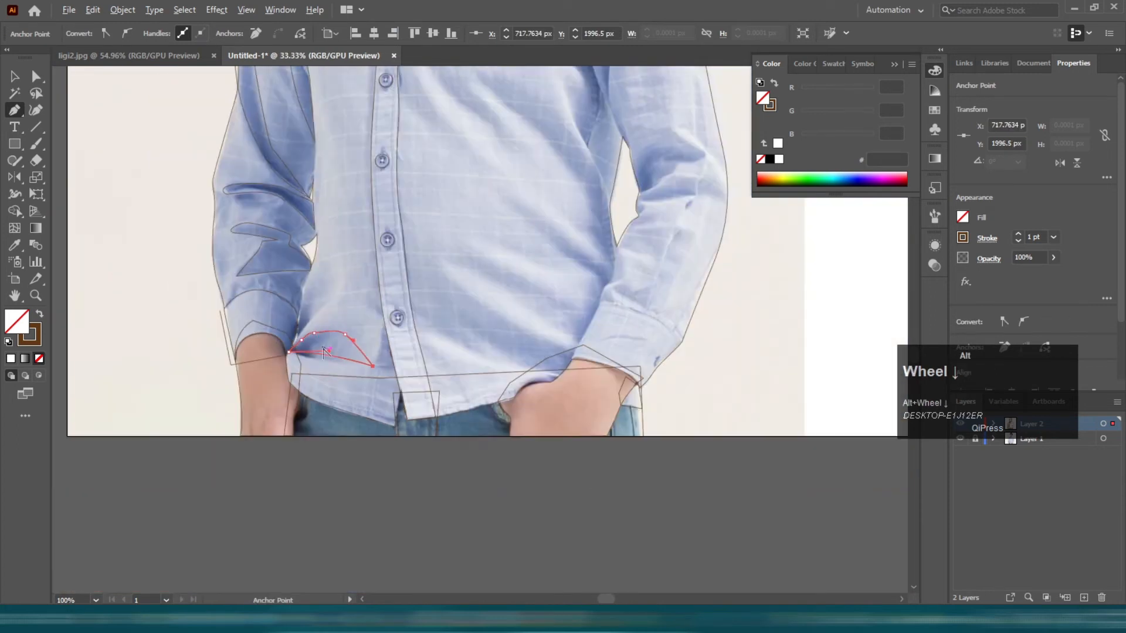
scroll(562, 385, "up", 3)
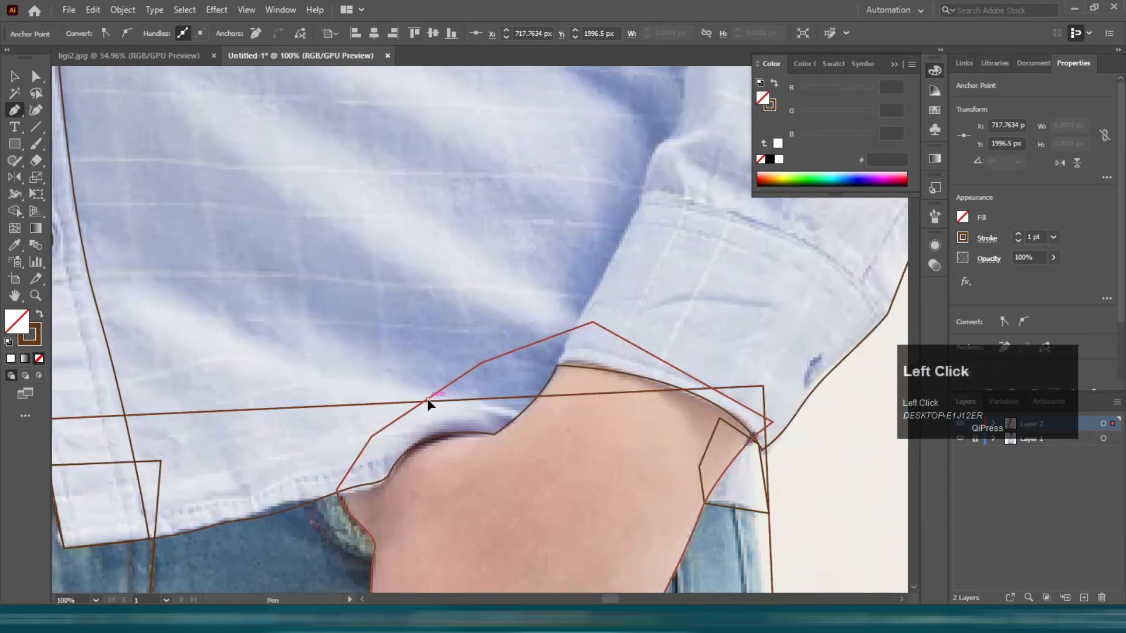
scroll(428, 404, "down", 3)
scroll(492, 409, "up", 2)
key("ctrl+z")
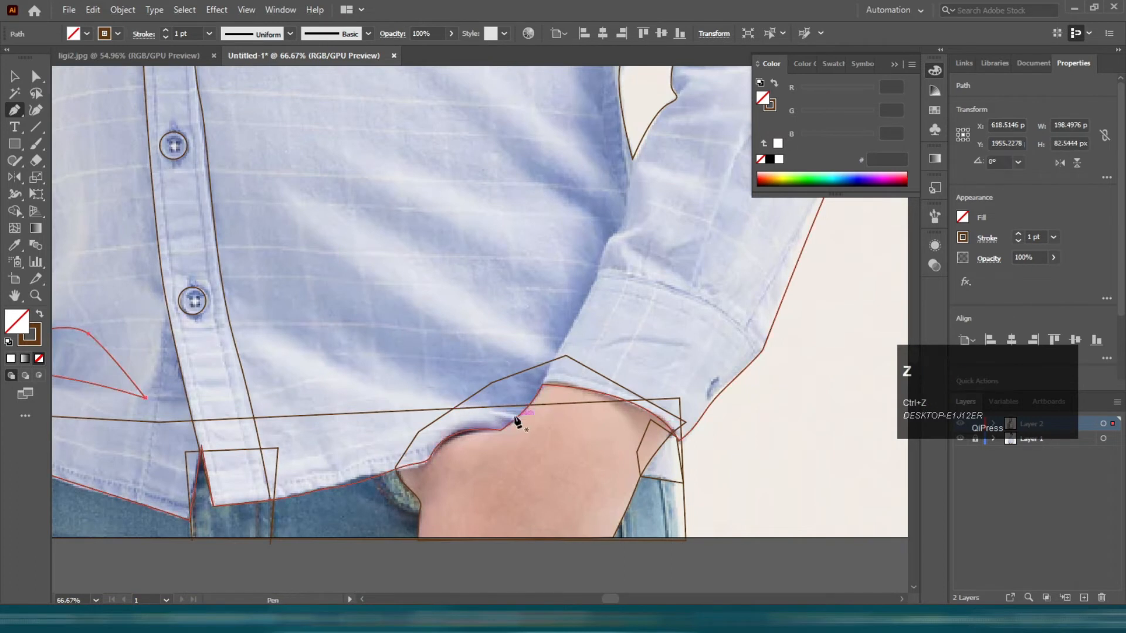
left_click_drag(374, 379, 354, 370)
left_click(289, 319)
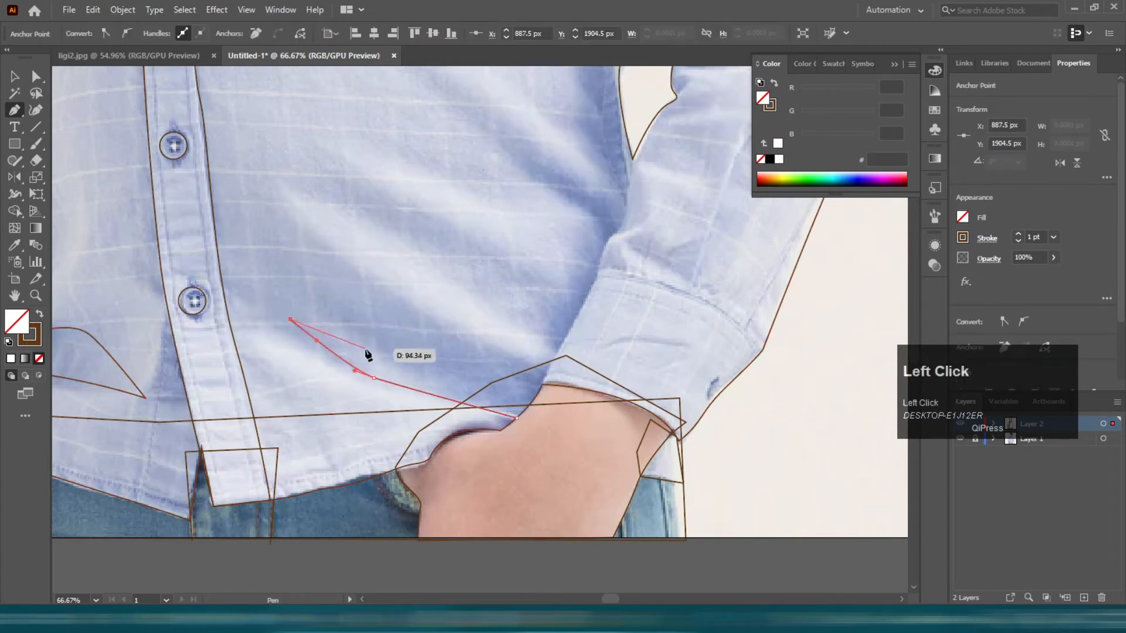
left_click(317, 288)
left_click_drag(396, 334, 490, 367)
left_click(541, 384)
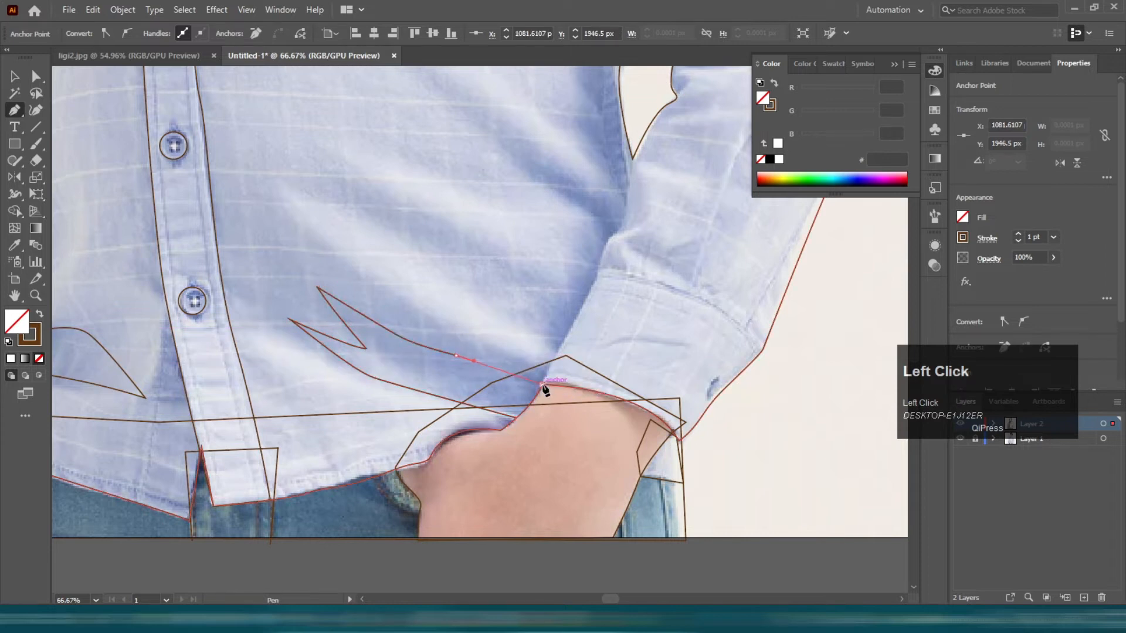
Step: Trace the photo-right cuff's upper seam and outer edge, from the torso side around to the bottom corner at the wrist
scroll(495, 293, "up", 3)
scroll(598, 322, "up", 2)
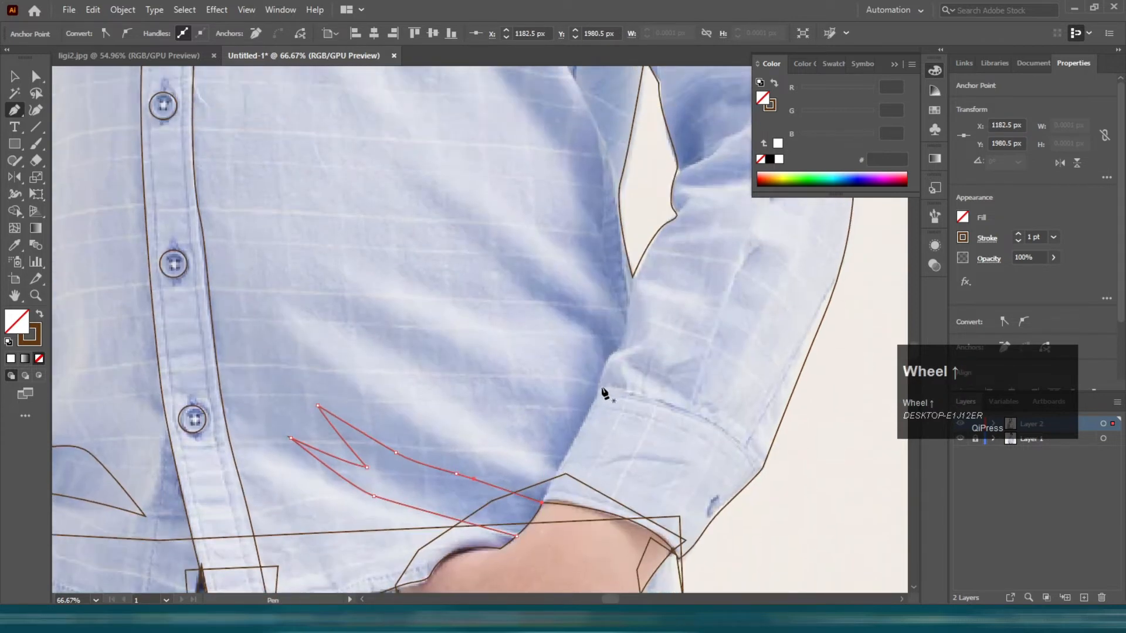
left_click(597, 392)
left_click(763, 468)
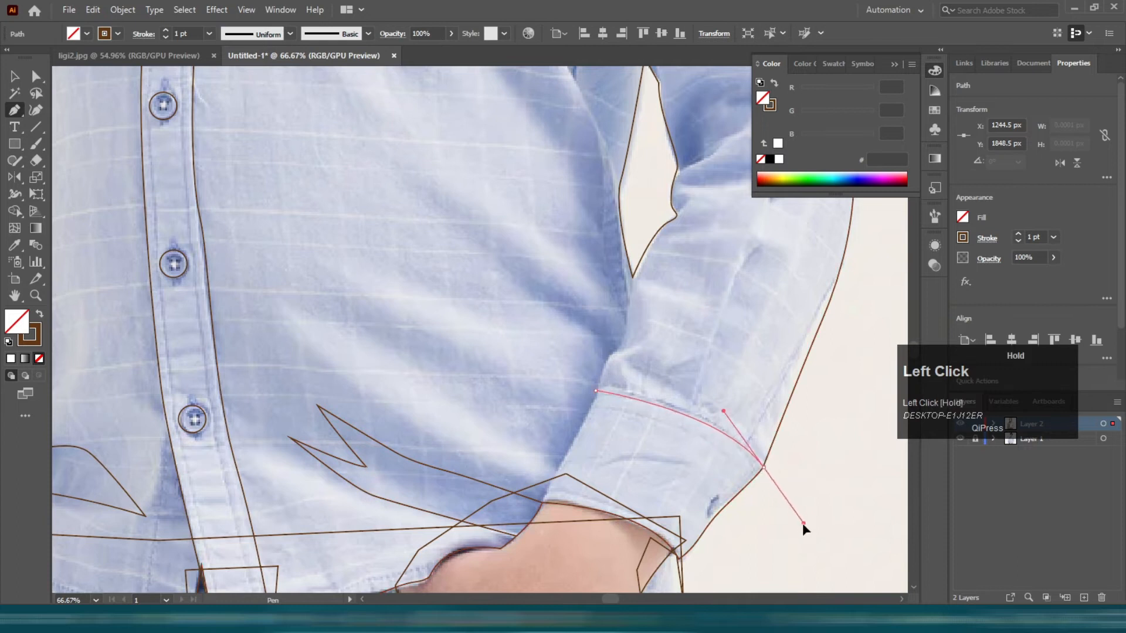
left_click(763, 468)
left_click_drag(678, 558, 681, 564)
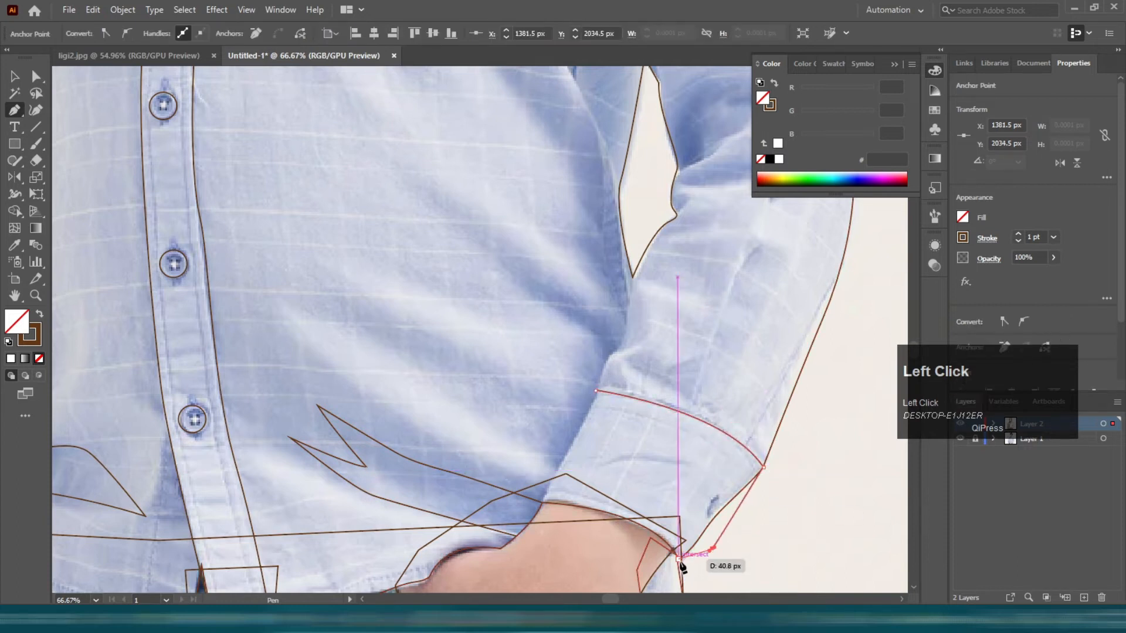
Step: Complete the photo-right cuff outline along the wrist opening and close it up the torso-side edge
left_click(540, 503)
key("ctrl+z")
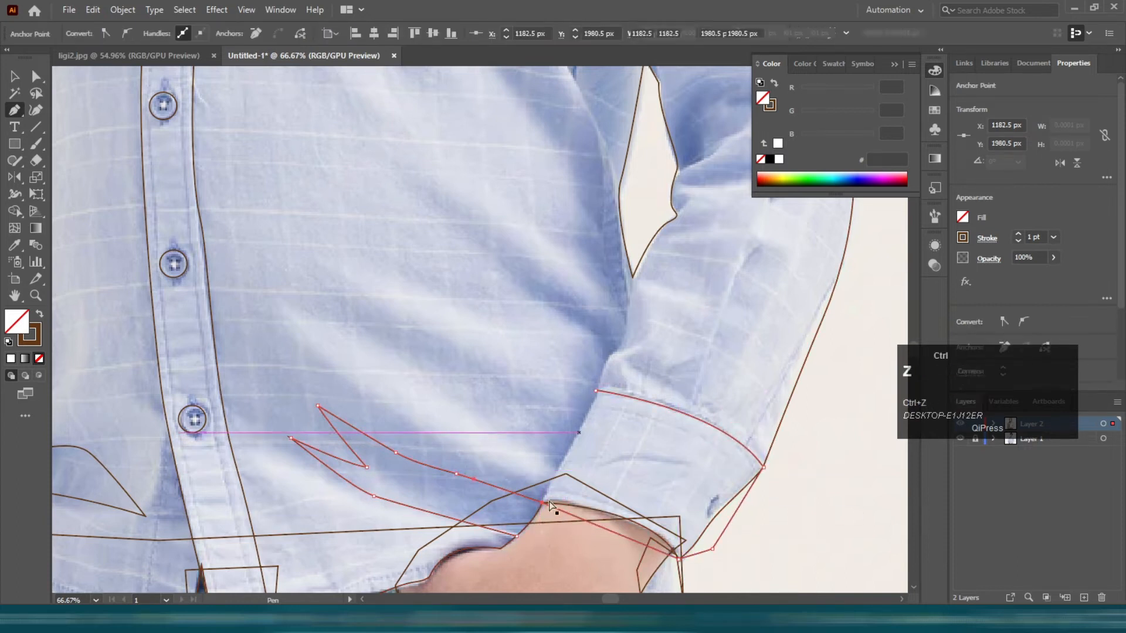
left_click_drag(538, 510, 484, 519)
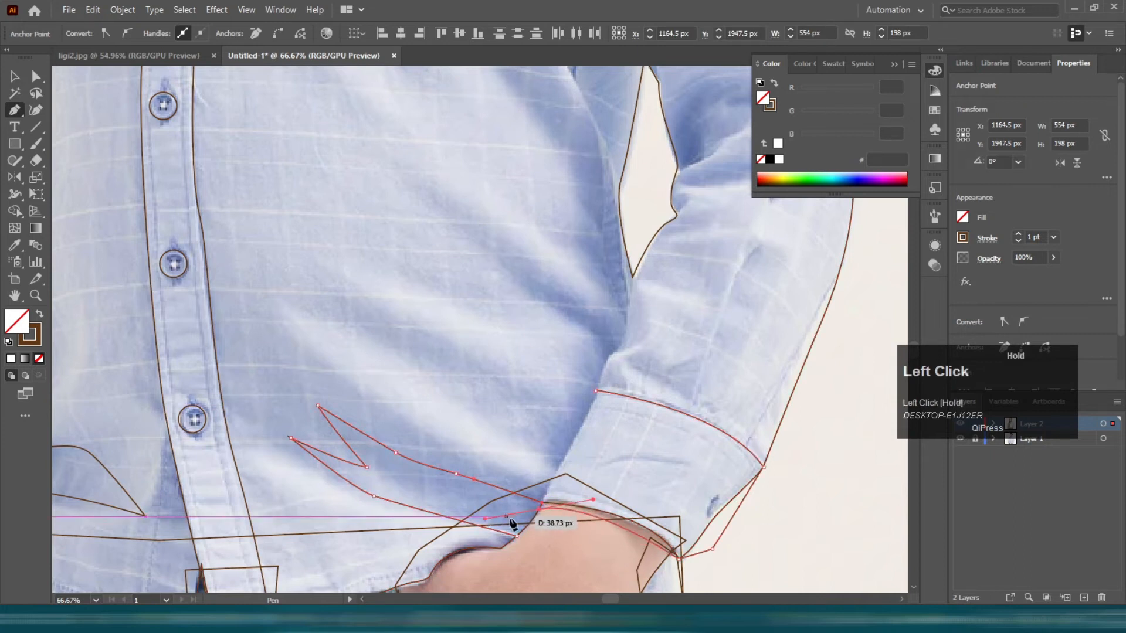
left_click(539, 509)
left_click(597, 390)
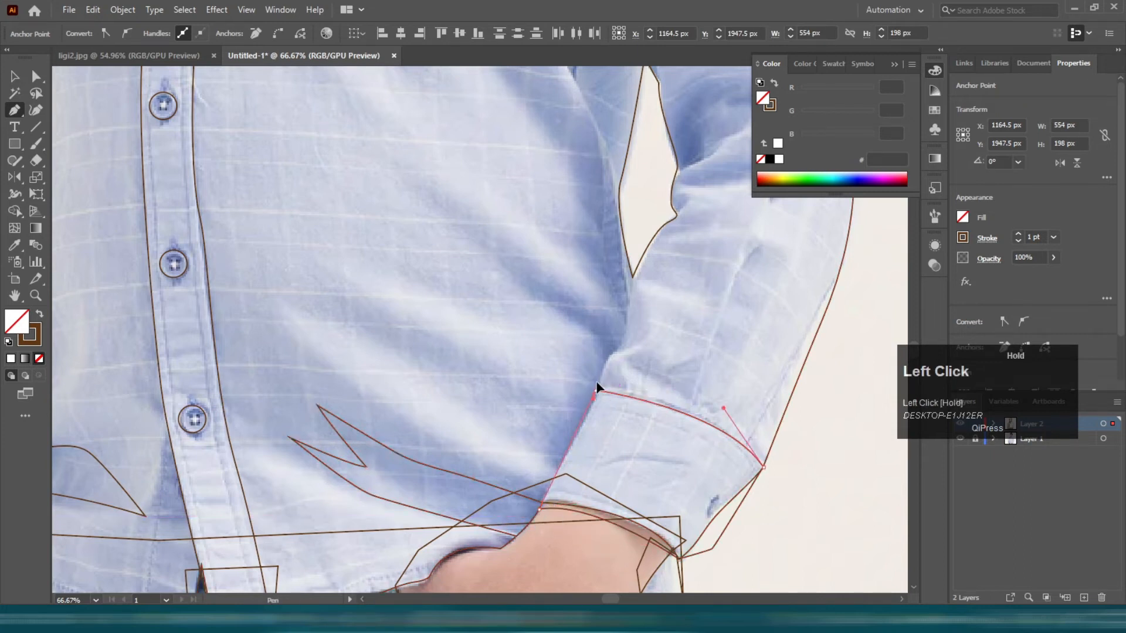
Step: Trace a closed outline around the crease shadow crossing the photo-right elbow, from the arm gap to the sleeve's outer edge and back
scroll(608, 372, "up", 5, "alt")
scroll(607, 368, "up", 1, "alt")
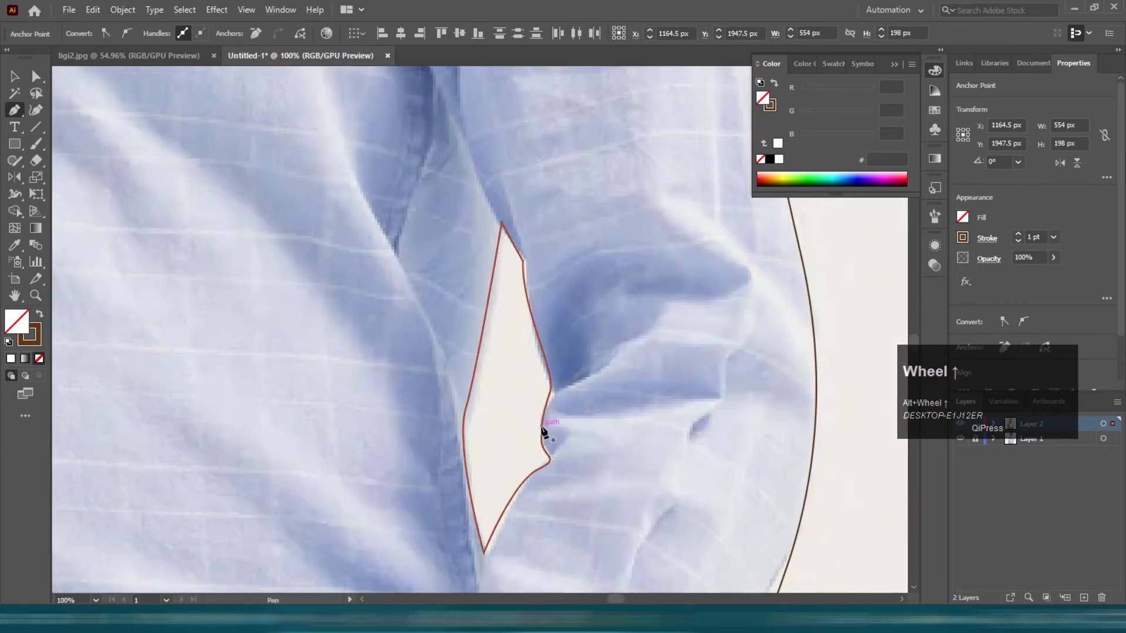
left_click(543, 423)
left_click_drag(575, 421, 608, 417)
left_click_drag(692, 402, 712, 402)
left_click_drag(815, 421, 828, 446)
left_click_drag(786, 381, 762, 371)
left_click_drag(664, 362, 626, 377)
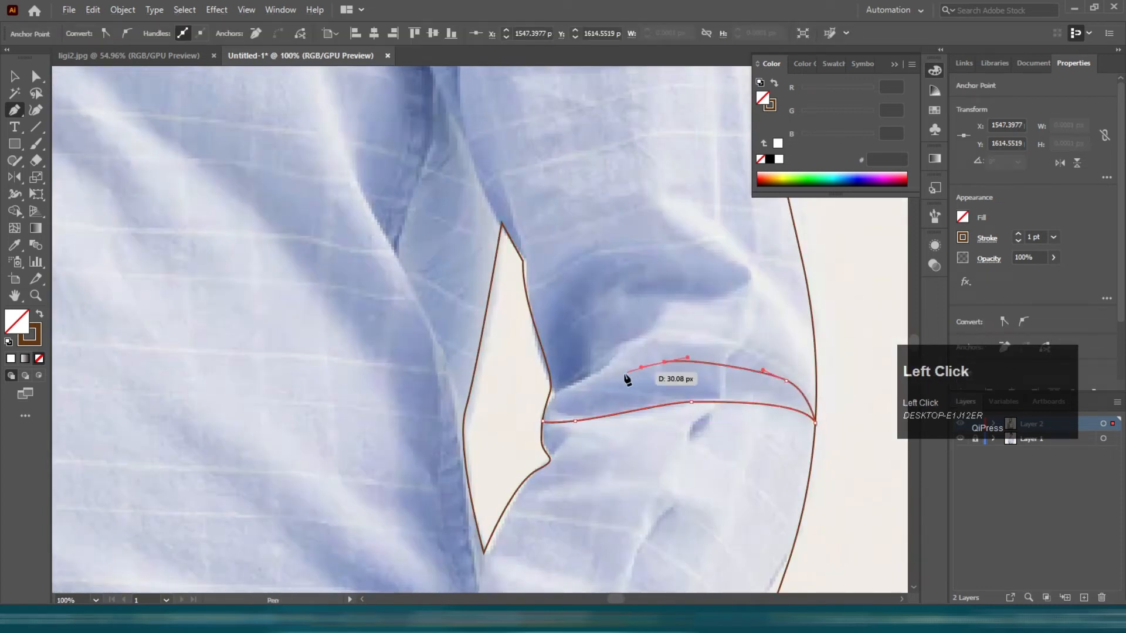
left_click(543, 422)
Step: Trace the darker fold shadow just above the photo-right elbow crease, starting and ending along the arm gap
scroll(543, 422, "up", 3)
left_click(532, 385)
left_click(570, 347)
left_click_drag(617, 326, 641, 330)
left_click_drag(731, 357, 654, 398)
left_click_drag(633, 411, 615, 412)
left_click_drag(606, 435, 585, 446)
left_click(547, 468)
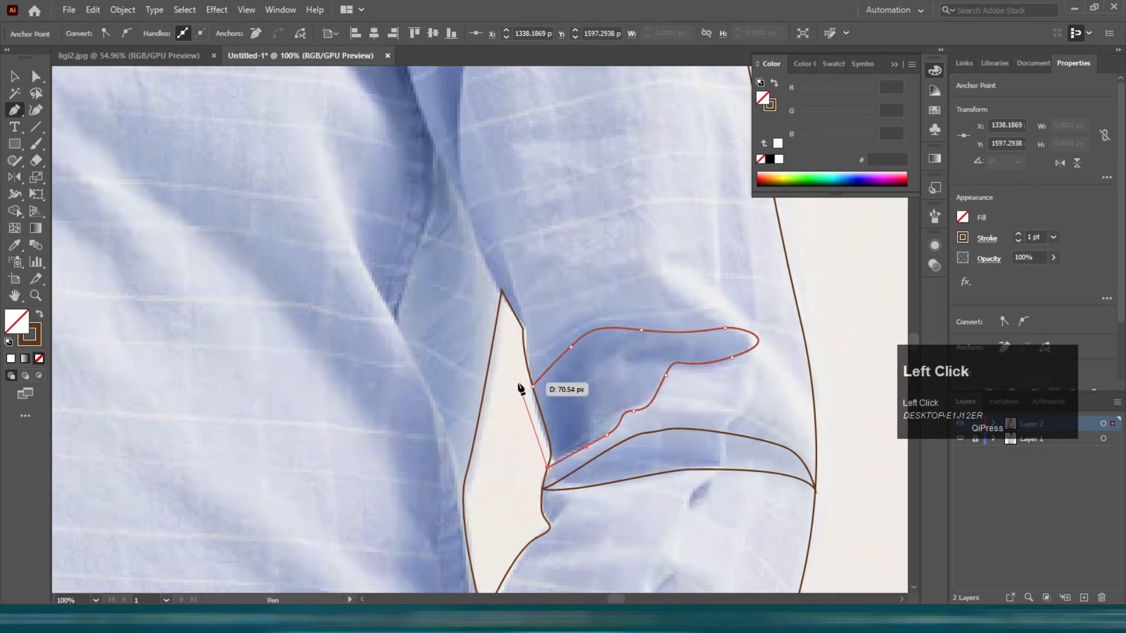
key("Escape")
Step: Trace the sleeve-side edge of the photo-right armhole shadow from the shoulder seam down to the point below the armpit
scroll(499, 485, "down", 2, "alt")
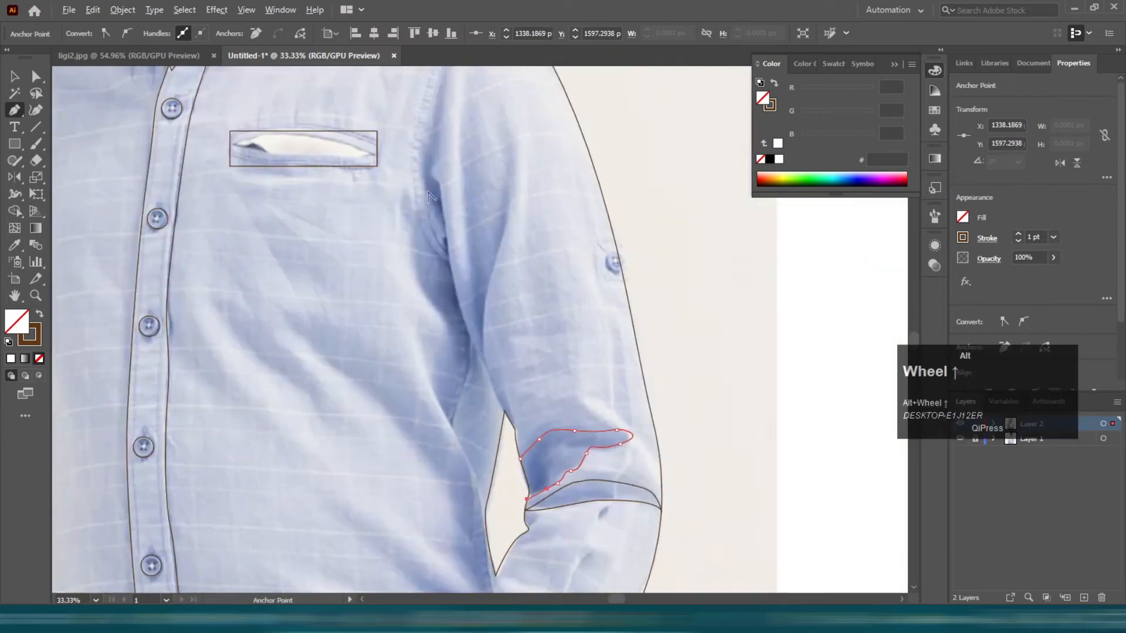
scroll(457, 188, "up", 3)
scroll(469, 180, "up", 2, "alt")
left_click(492, 107)
left_click_drag(433, 245, 435, 247)
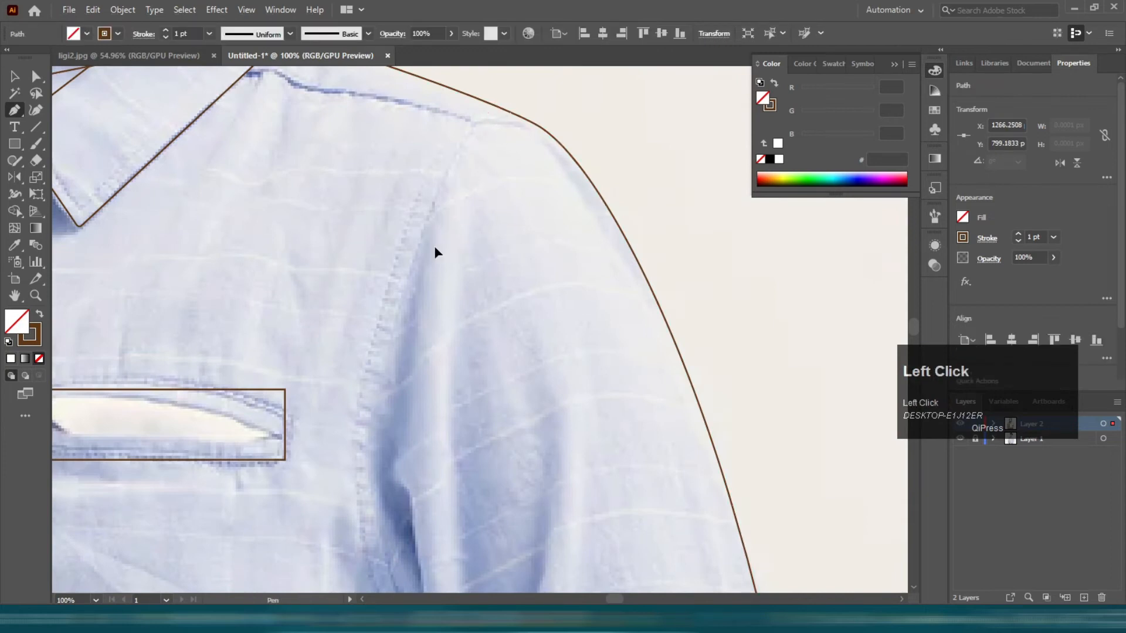
scroll(418, 338, "down", 3)
left_click(410, 327)
scroll(410, 340, "down", 3)
key("ctrl+z")
left_click_drag(413, 210, 426, 310)
left_click_drag(444, 403, 461, 443)
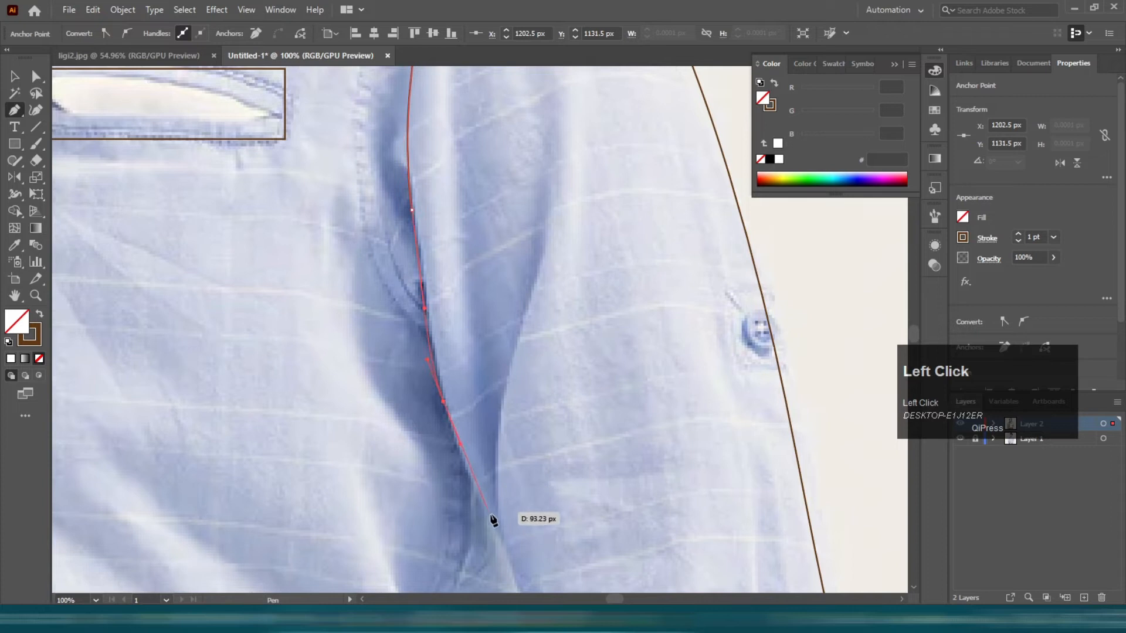
left_click_drag(504, 542, 505, 544)
Step: Continue the armhole shadow outline up its chest side, around the notch near the seam, and close it at the shoulder
scroll(431, 371, "down", 3)
scroll(432, 370, "up", 2)
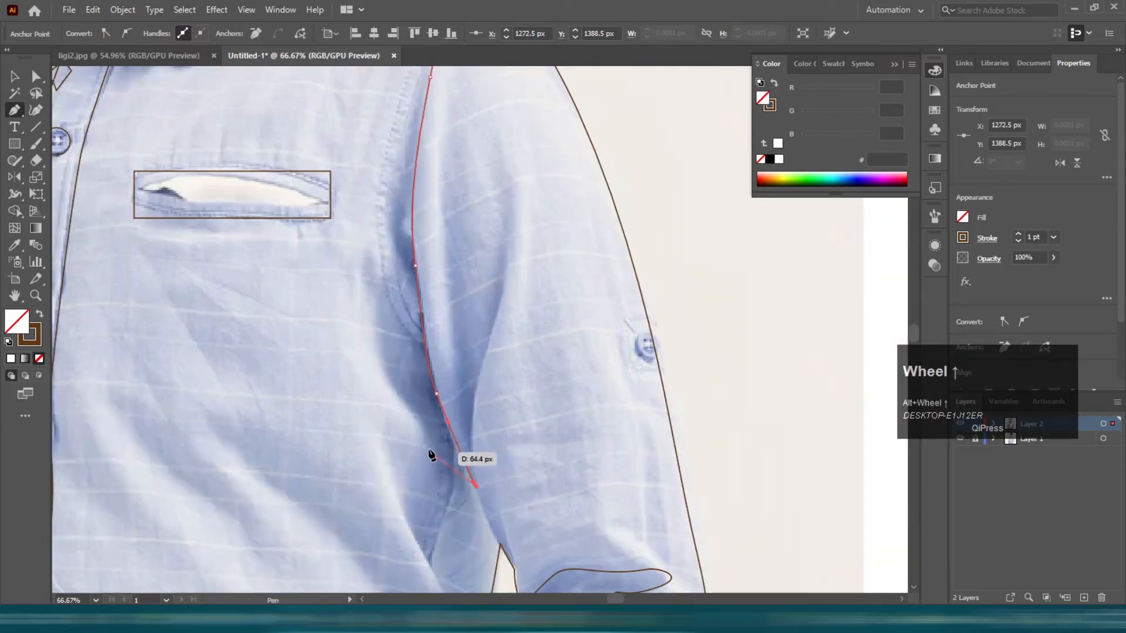
left_click_drag(452, 476, 436, 462)
left_click_drag(363, 301, 378, 271)
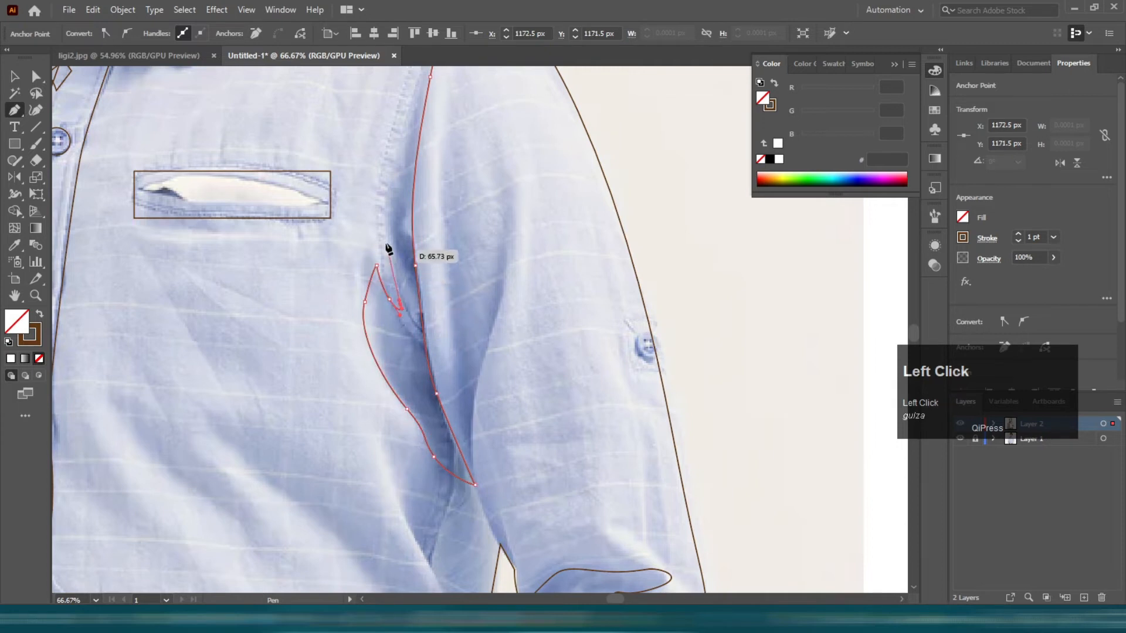
scroll(386, 238, "up", 2)
scroll(417, 141, "up", 2)
left_click(470, 167)
Step: Trace the outer edge of the upper-sleeve fold shadow on the photo's right down to its tip below the armpit
scroll(465, 244, "down", 4)
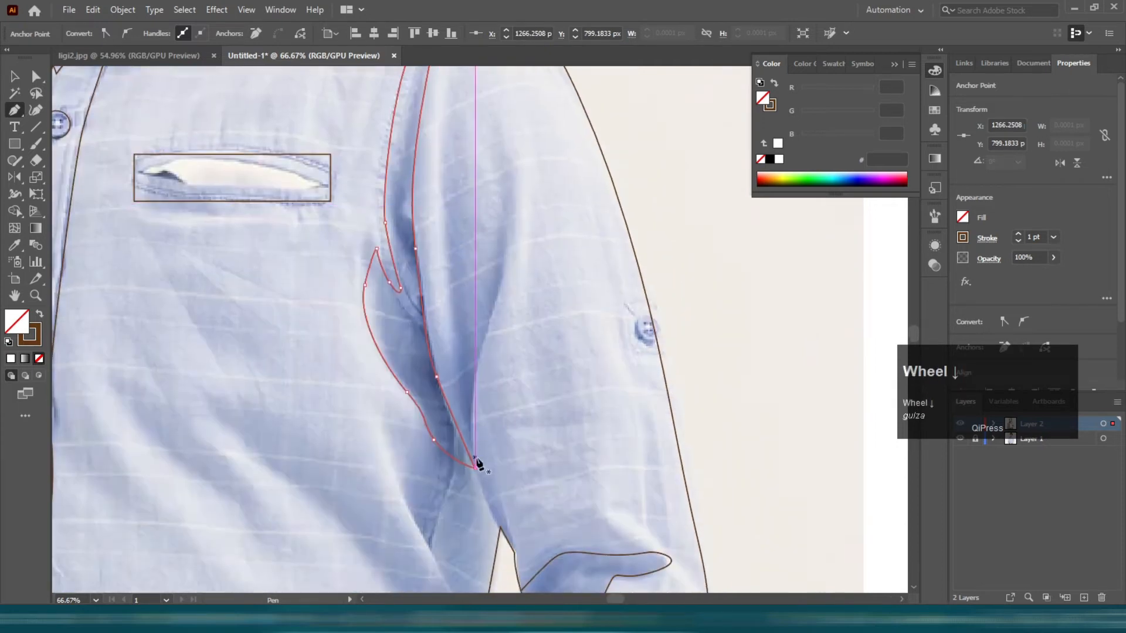
left_click(504, 155)
left_click_drag(503, 282, 488, 317)
mouse_move(472, 461)
left_mouse_down()
mouse_move(471, 498)
mouse_move(476, 461)
left_mouse_up()
Step: Trace the upper-sleeve fold shadow's inner edge back up toward the shoulder and close the shape along its jagged top
left_click_drag(426, 347, 453, 356)
left_click_drag(449, 296, 449, 295)
scroll(445, 281, "up", 3)
left_click_drag(439, 218, 448, 133)
left_click(447, 122)
left_click_drag(451, 188, 463, 227)
left_click_drag(473, 251, 488, 203)
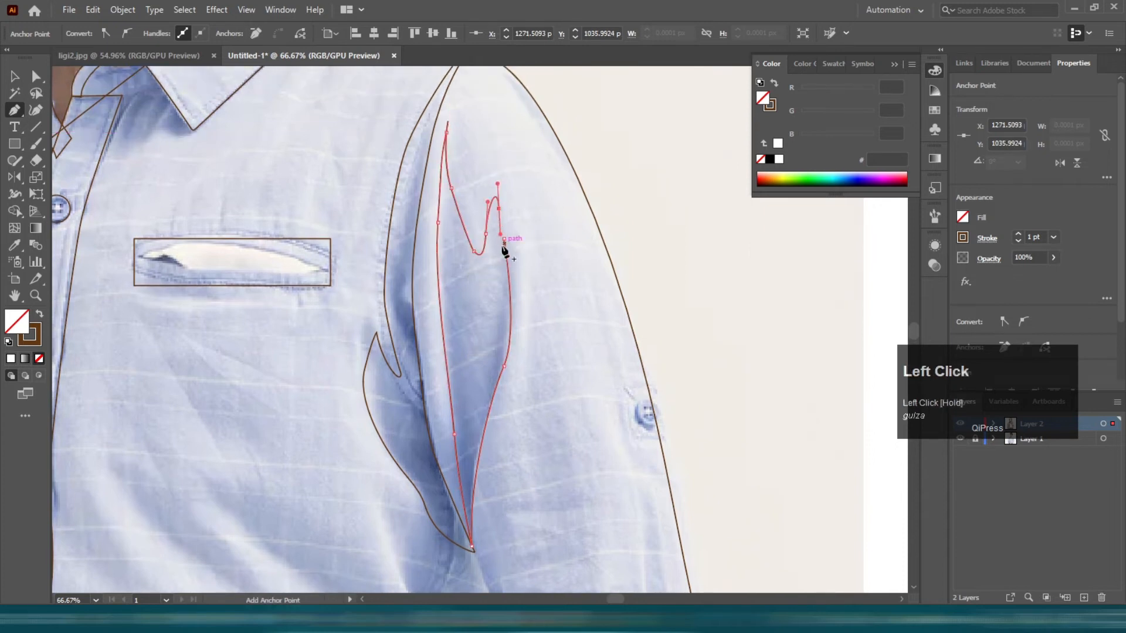
scroll(510, 252, "down", 2, "alt")
scroll(528, 433, "down", 5)
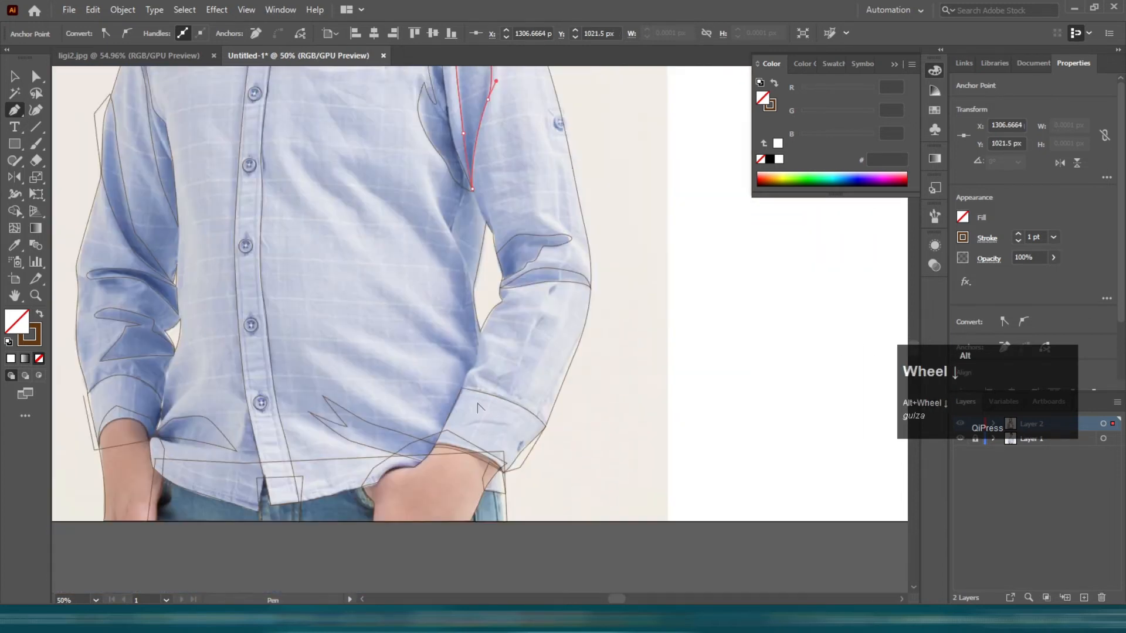
Step: Trace the diagonal torso fold shadow from the photo-right waist up to its mid-chest tip and back down its upper edge
scroll(478, 407, "up", 2, "alt")
left_click(538, 547)
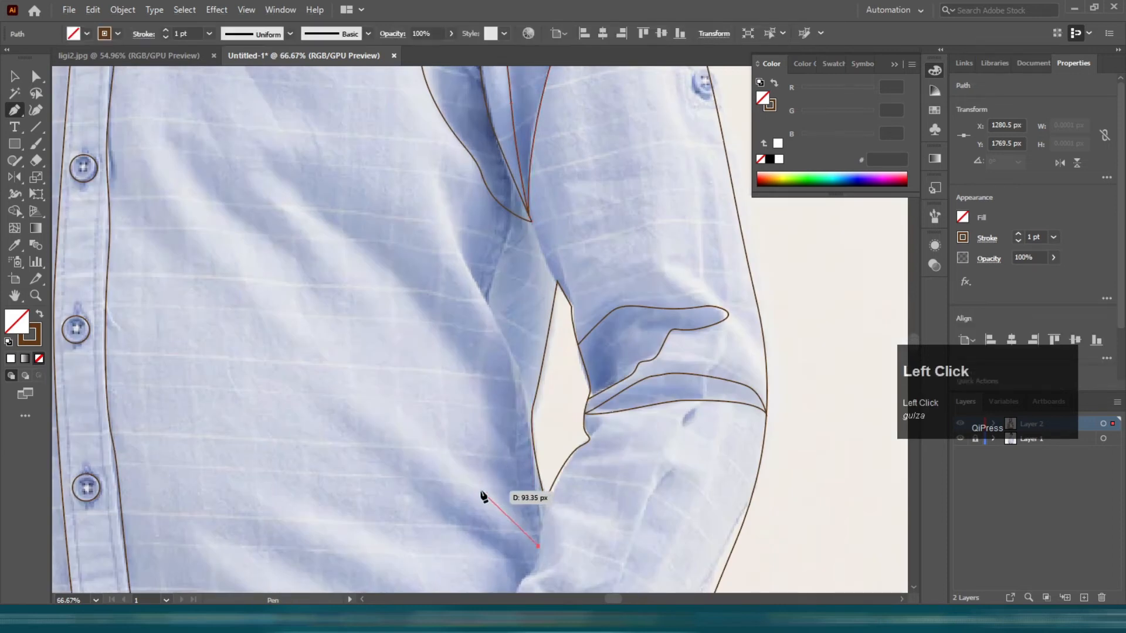
left_click_drag(360, 246, 332, 169)
left_click_drag(406, 230, 420, 242)
left_click_drag(466, 288, 477, 308)
left_click_drag(502, 348, 506, 355)
left_click(516, 386)
Step: Continue the torso shadow outline up to the armpit, down along the arm gap, and close it at the waist starting point
left_click(476, 281)
left_click_drag(453, 221, 506, 200)
left_click(532, 222)
left_click(557, 281)
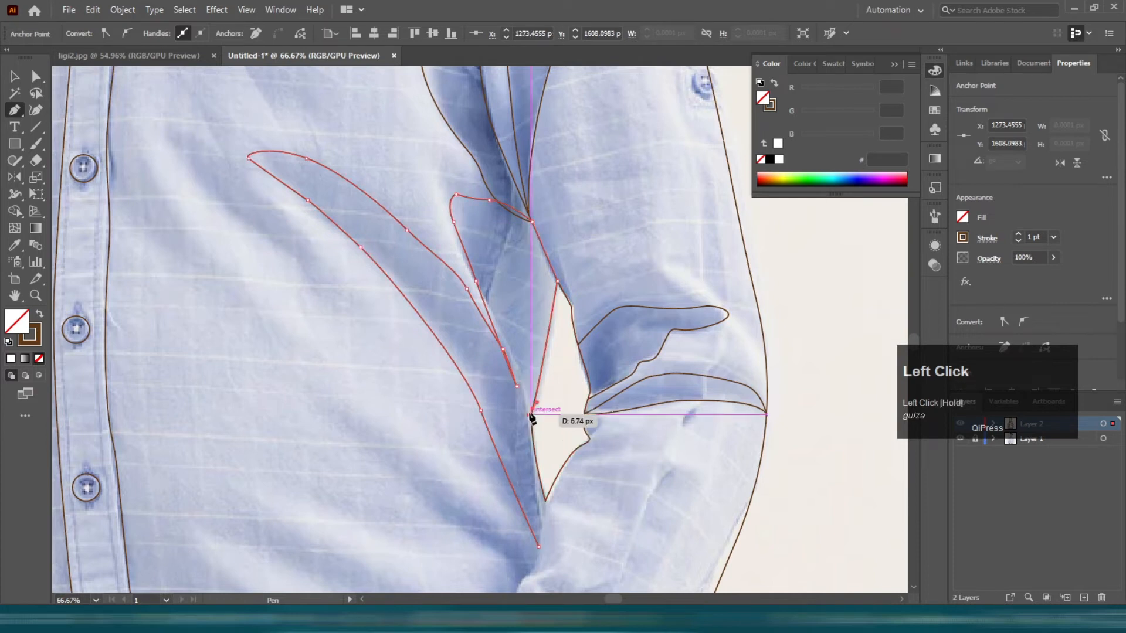
left_click_drag(545, 498, 550, 510)
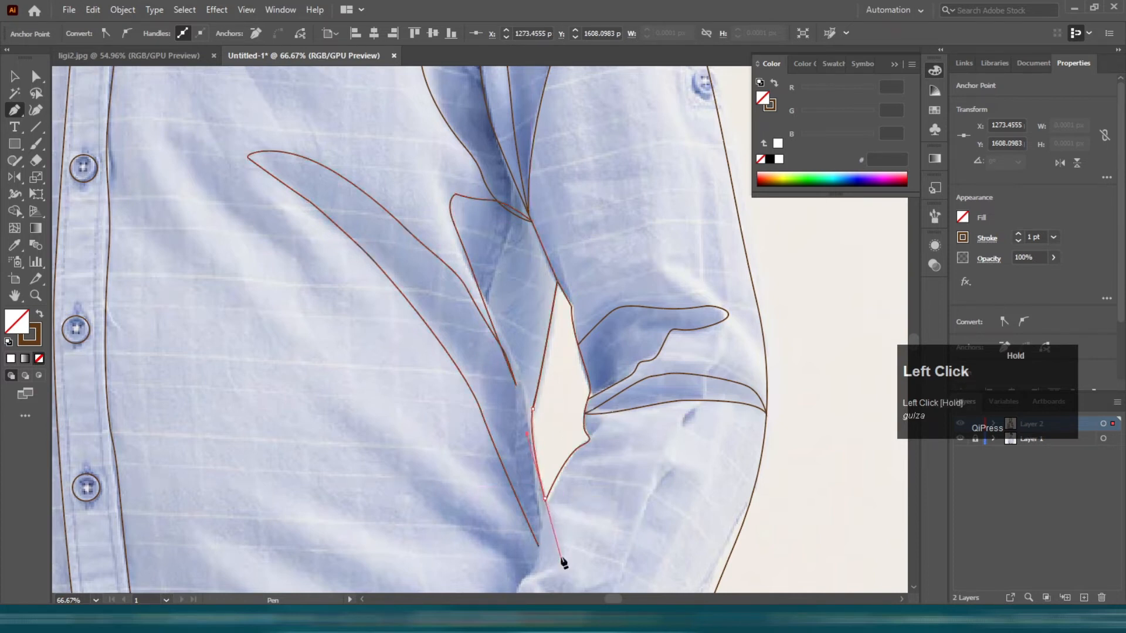
left_click(538, 545)
key("v")
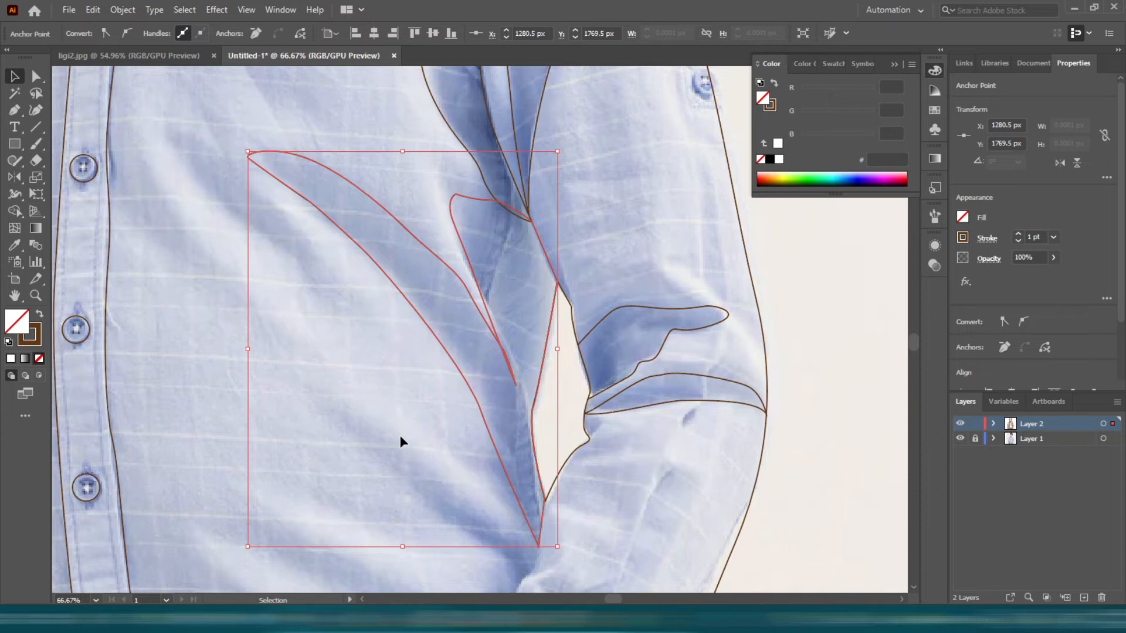
Step: Fill the main hair shape with a dark brown (#312422) sampled from the photo's hair
scroll(429, 293, "up", 2)
scroll(610, 221, "down", 1)
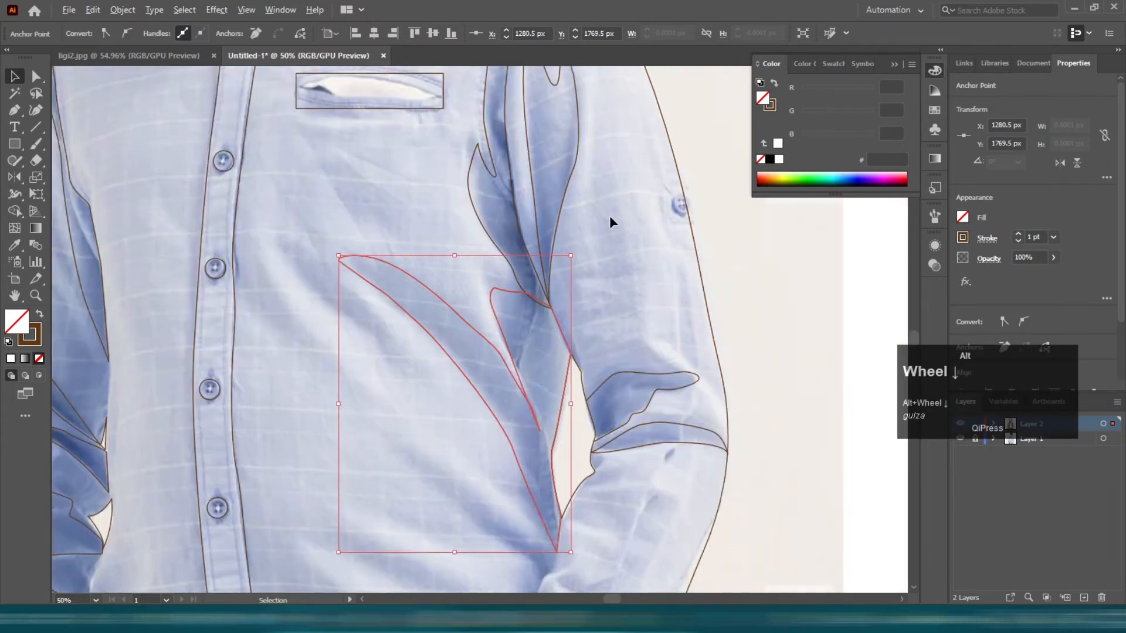
scroll(610, 222, "down", 1)
scroll(449, 206, "up", 1)
scroll(449, 207, "down", 2)
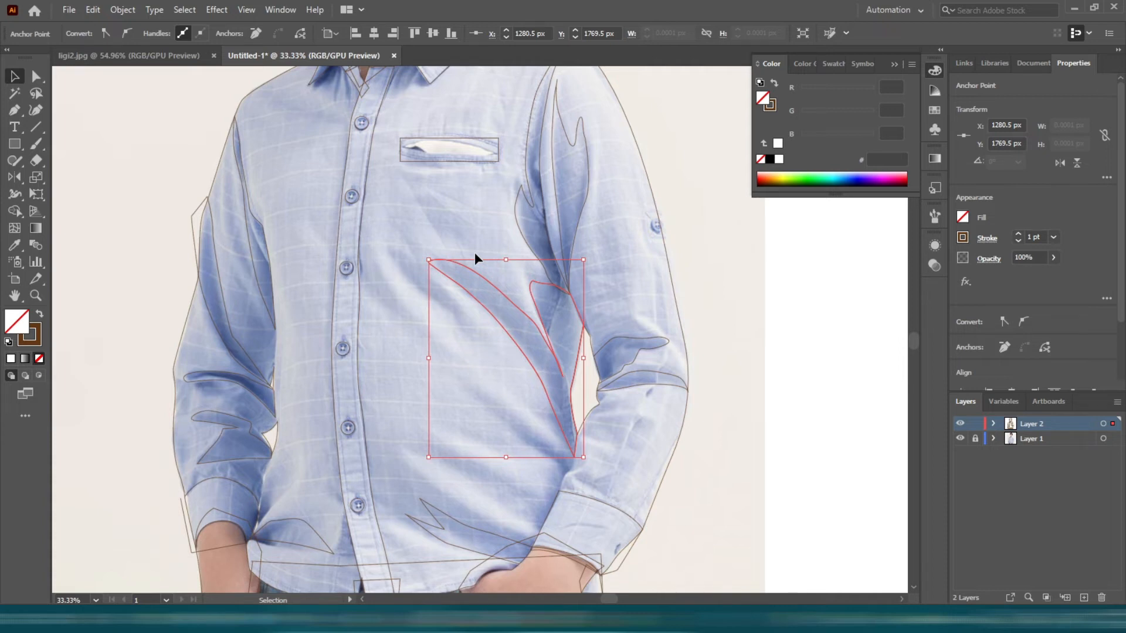
scroll(473, 252, "down", 5)
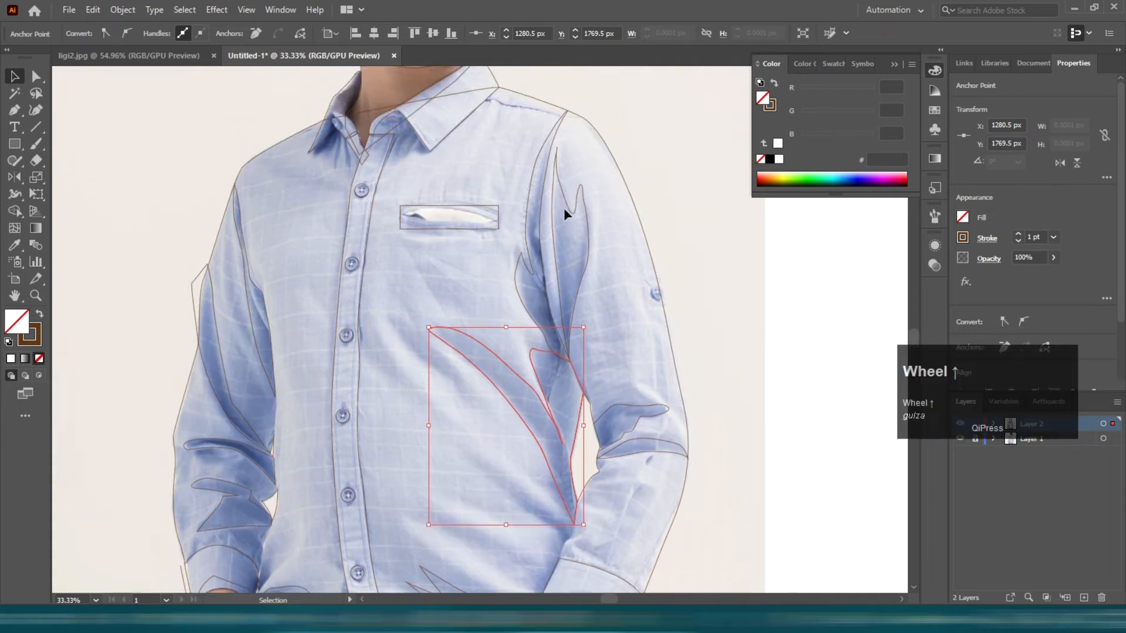
scroll(352, 196, "up", 2)
scroll(422, 178, "up", 1)
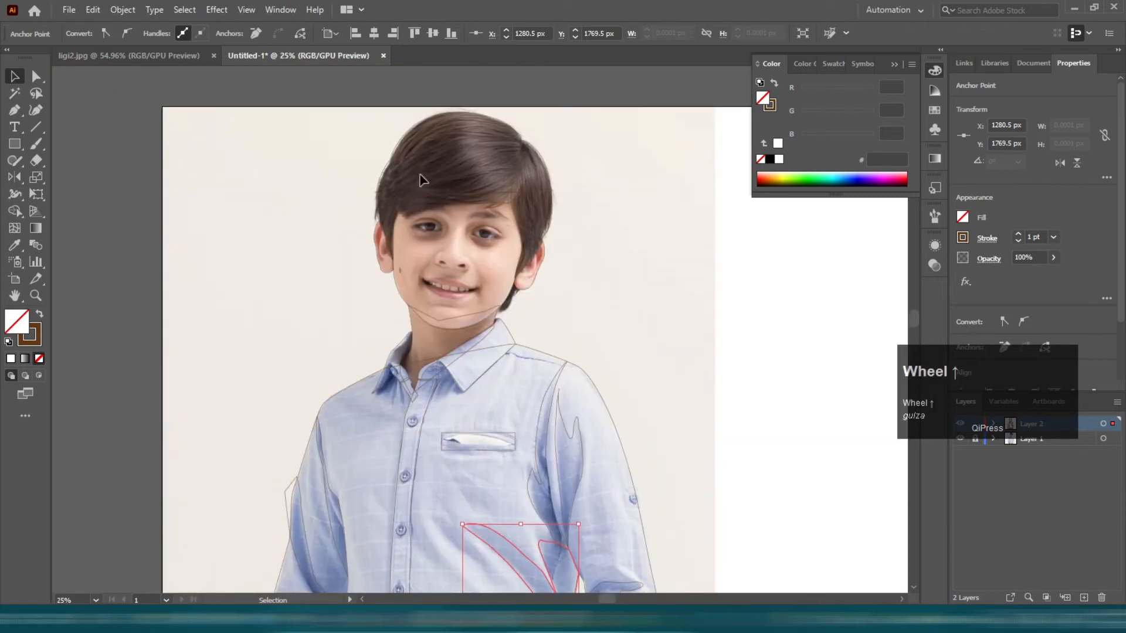
scroll(493, 141, "up", 4)
left_click(587, 136)
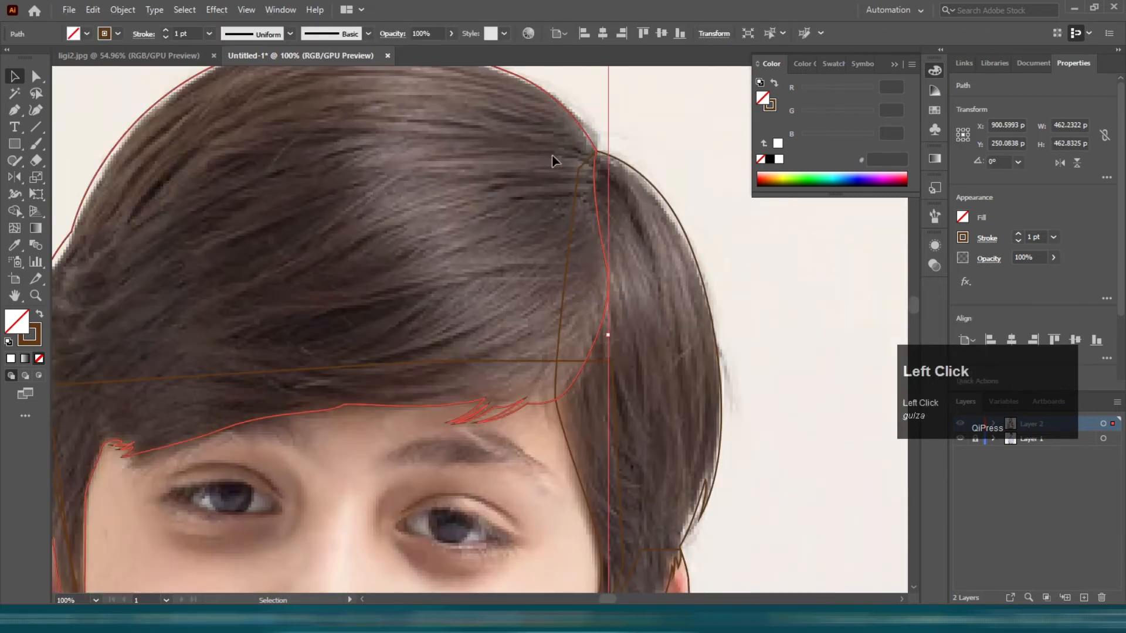
key("i")
left_click(307, 190)
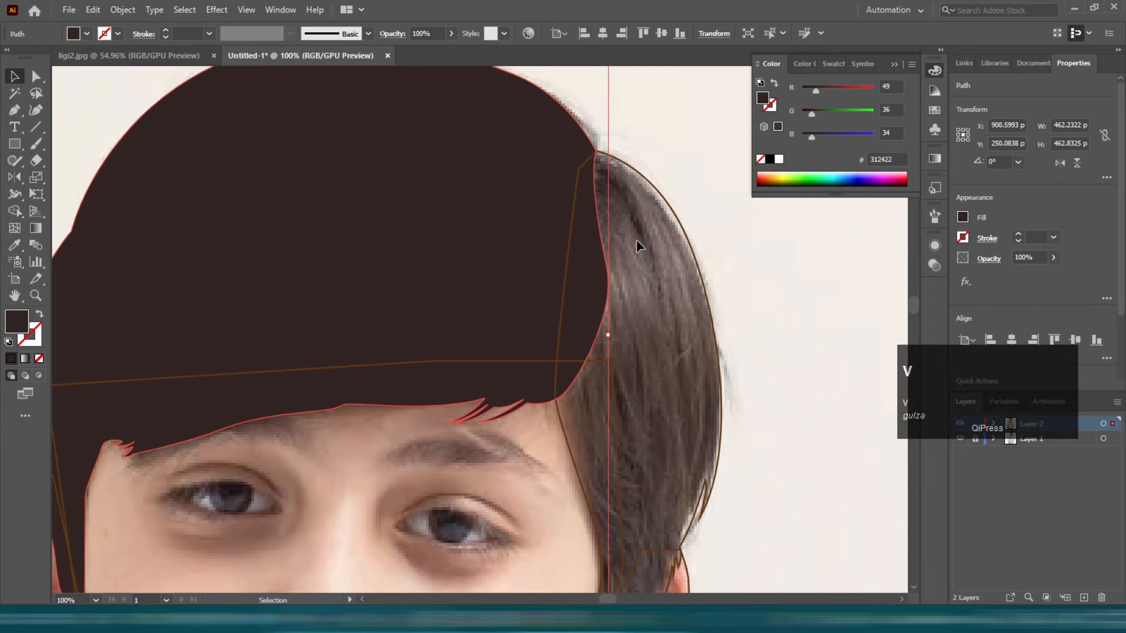
Step: Fill the photo-right side hair with sampled brown #3E2F29 and send it behind the main hair shape
left_click(658, 191, "ctrl")
left_click(667, 450)
key("v")
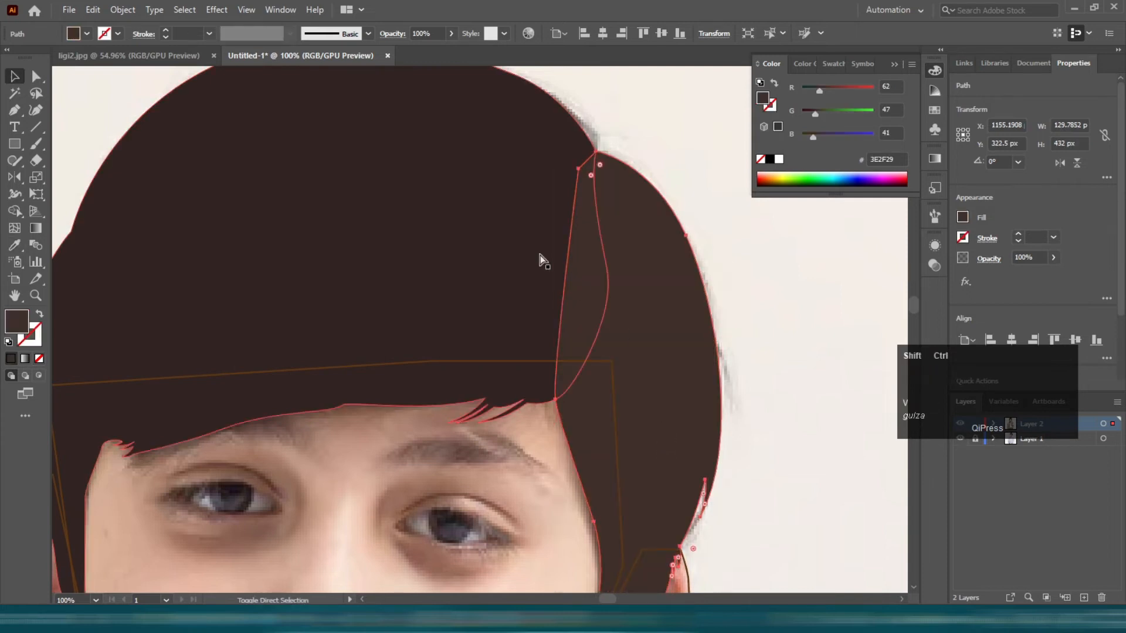
key("ctrl+shift+[")
left_click(695, 174)
Step: Fill the face shape with the sampled skin tone #E6B6A4 and send it behind the hair
scroll(420, 356, "down", 2)
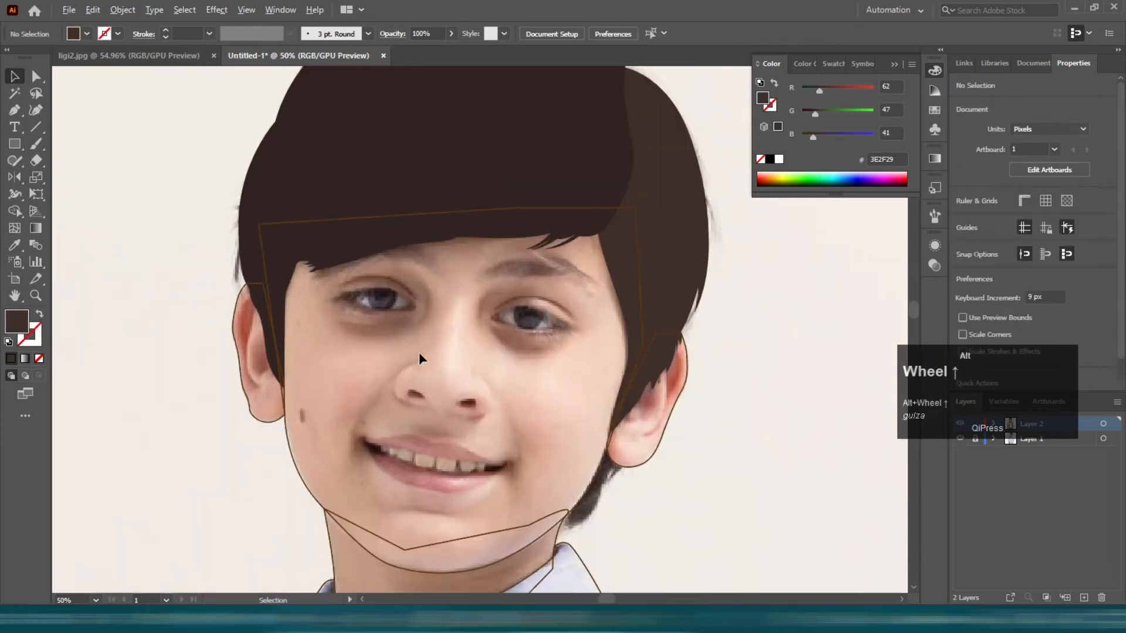
left_click(293, 449)
key("i")
left_click(348, 363)
key("v")
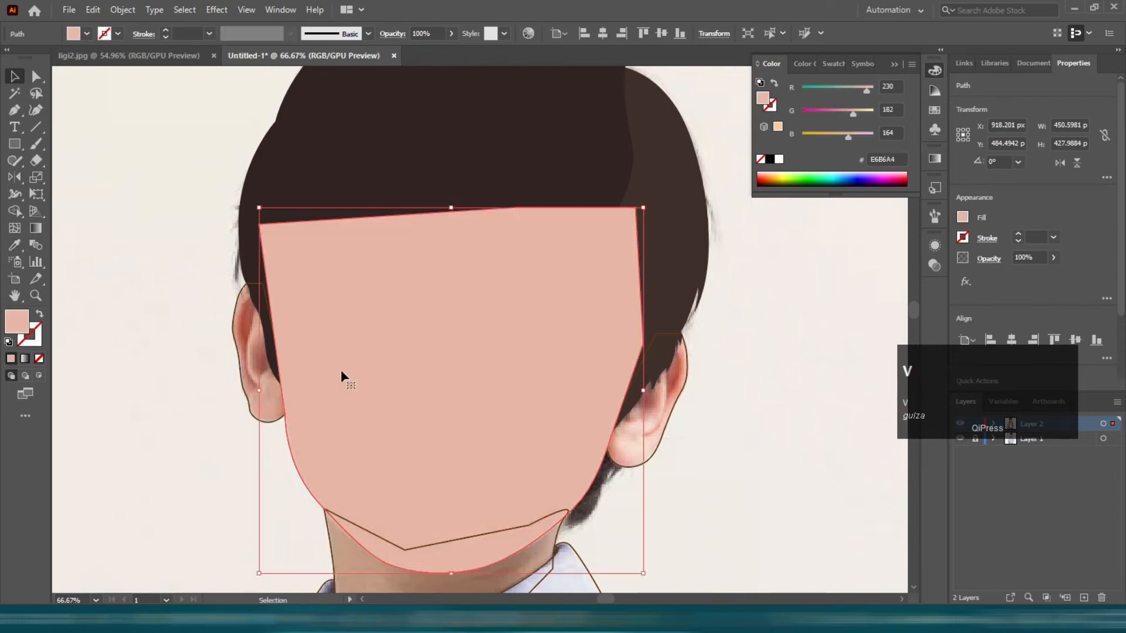
key("ctrl+shift+[")
Step: Fill both ear shapes with the face's skin tone #E6B6A4
scroll(243, 300, "down", 3)
left_click(242, 301)
key("i")
left_click(358, 257)
key("v")
left_click(662, 356)
key("i")
left_click(551, 329)
key("v")
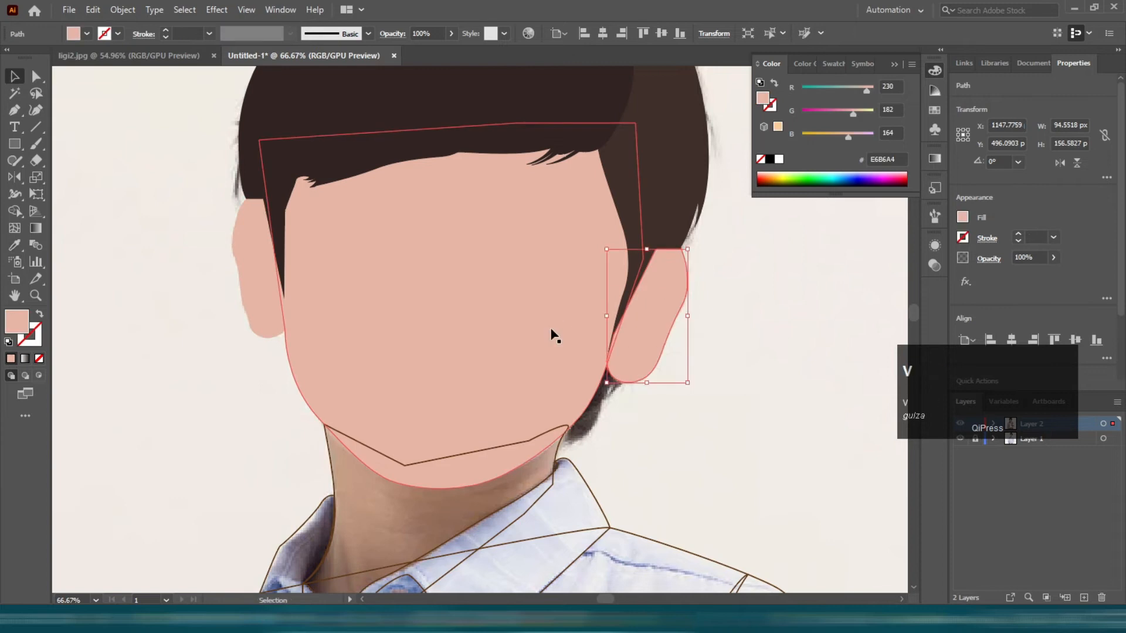
Step: Fill the neck shape with the skin tone sampled from the face
scroll(550, 328, "down", 3)
left_click(515, 377)
key("i")
key("v")
left_click(460, 388)
key("i")
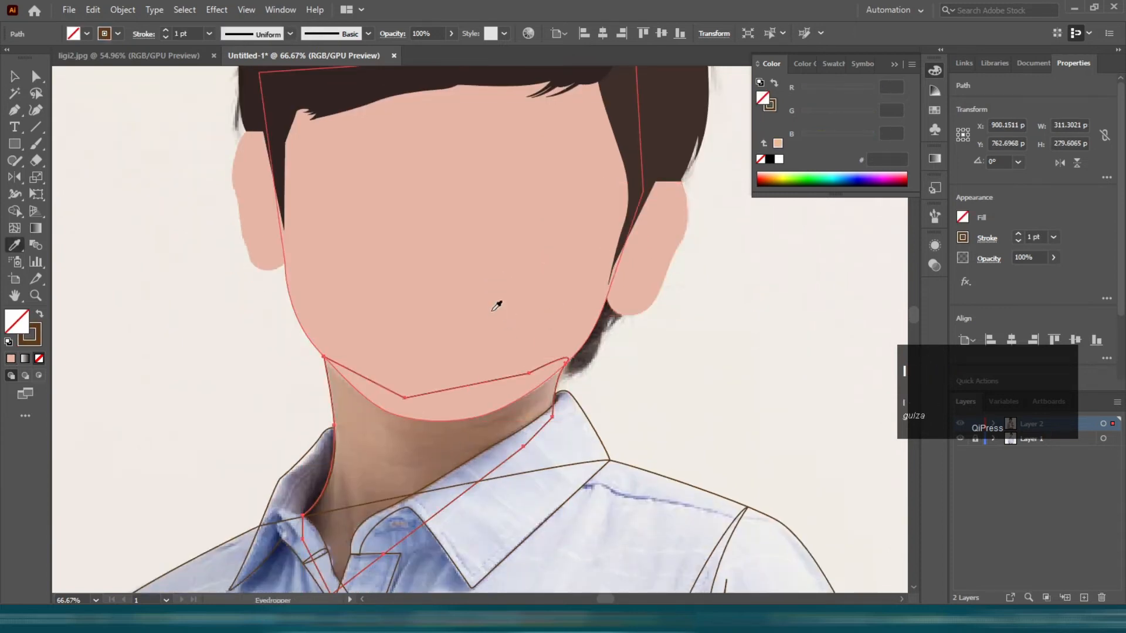
left_click(497, 305)
key("v")
Step: Darken the neck's fill colour to #D3A090
double_click(16, 321)
left_click_drag(716, 387, 719, 396)
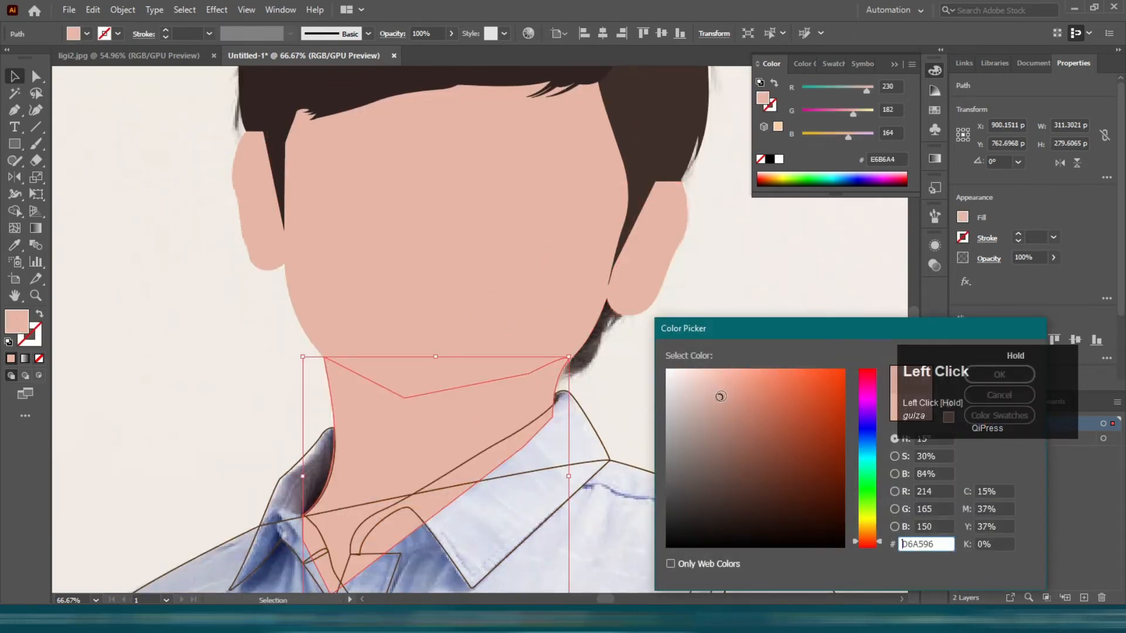
left_click_drag(784, 344, 782, 191)
left_click(998, 229)
key("v")
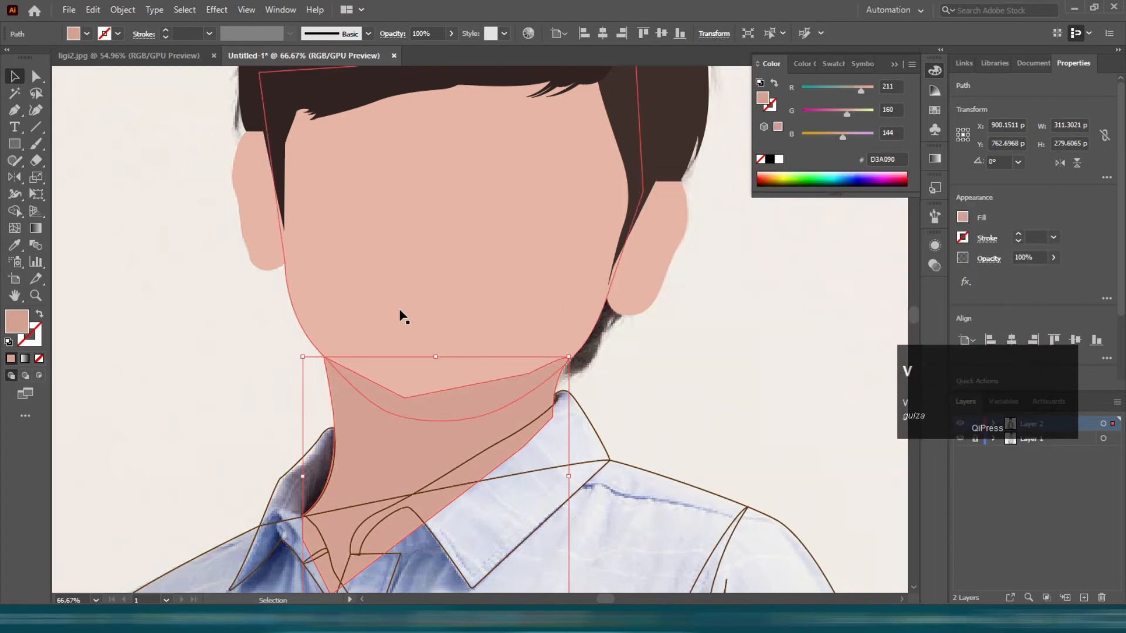
Step: Send the neck shape to the back, and do the same with both ears so they sit behind the face and hair
left_click(430, 412)
left_click(431, 414)
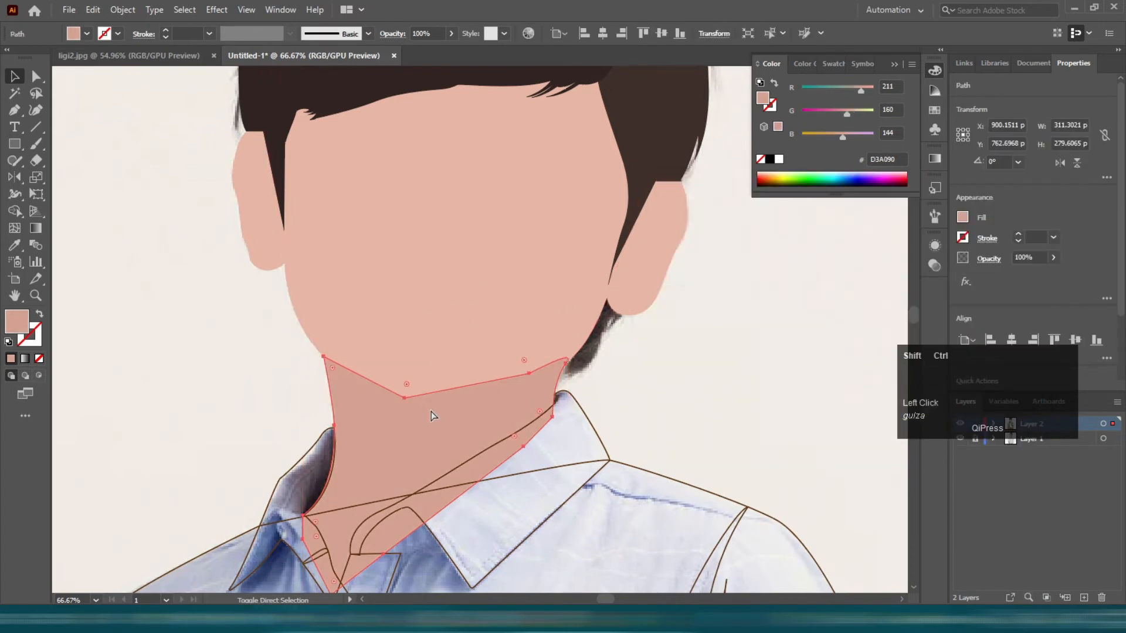
key("ctrl+shift+[")
left_click(626, 288)
left_click(255, 205, "shift")
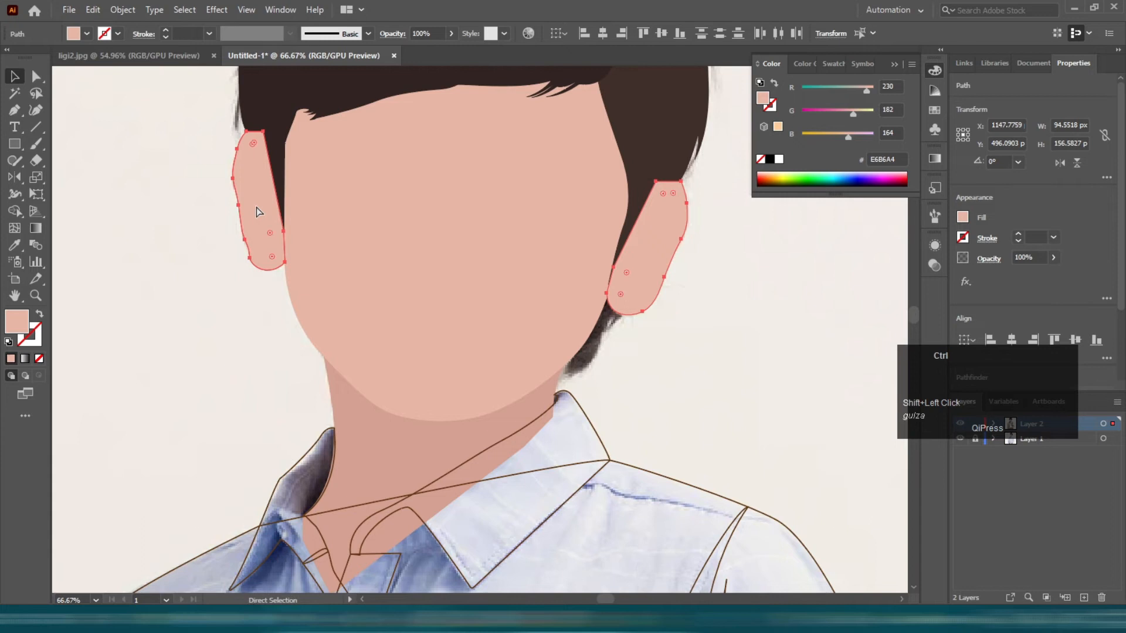
left_click(432, 327)
Step: Fill the photo-left collar with the shirt blue #A1ADC9 sampled from the photo
scroll(390, 422, "down", 3)
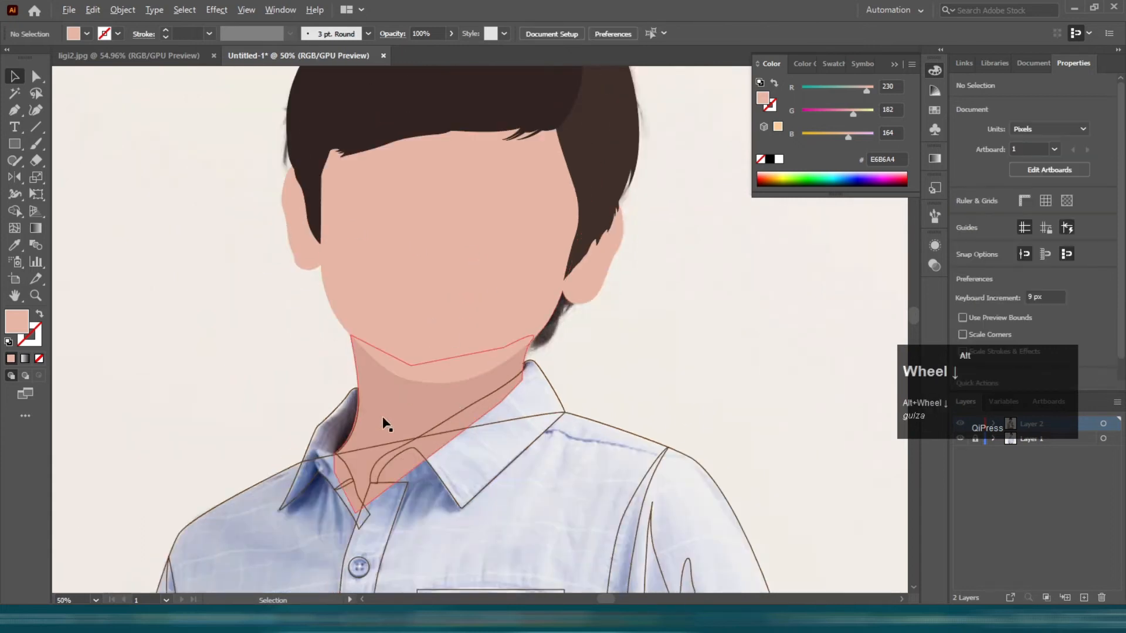
left_click(333, 421)
scroll(332, 412, "down", 3)
key("i")
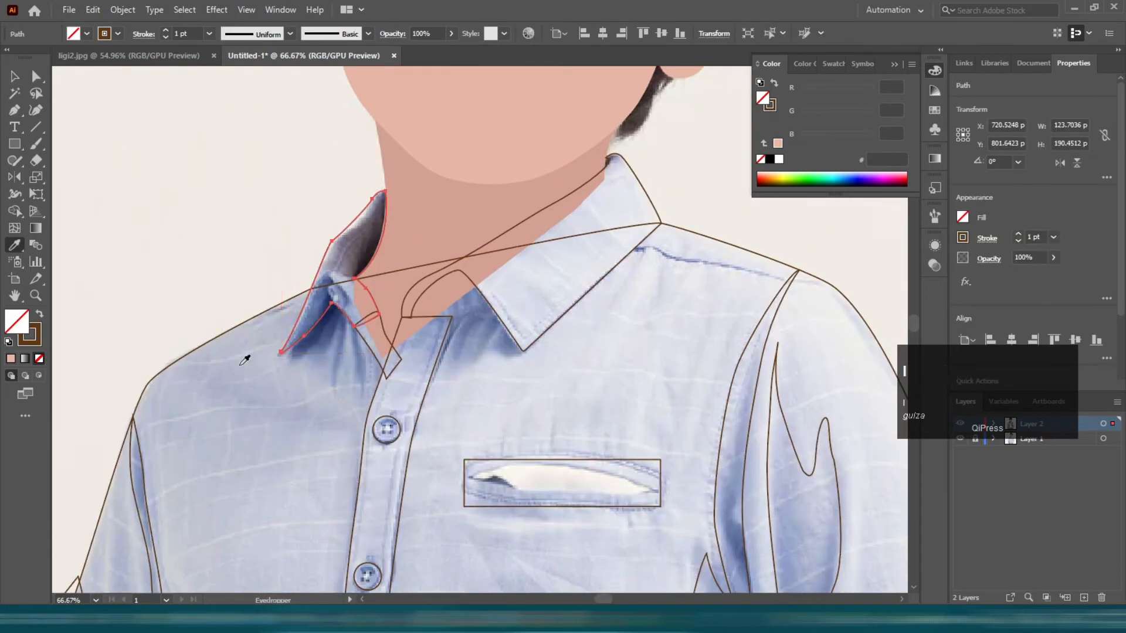
left_click(306, 353)
key("v")
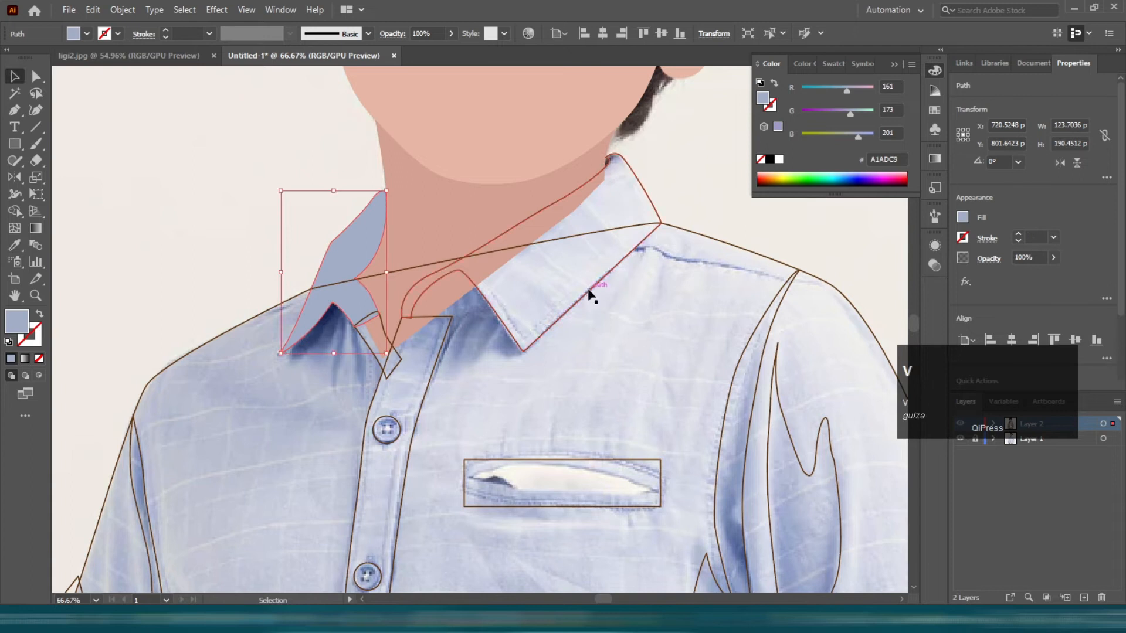
Step: Fill the photo-right collar with the pale fabric colour sampled from the photo's collar
left_click(590, 295)
key("i")
left_click(573, 261)
key("v")
Step: Fill the shirt body with the sampled light fabric colour #EBEBED and send it to the back
left_click(705, 238)
key("i")
left_click(640, 284)
key("v")
key("ctrl")
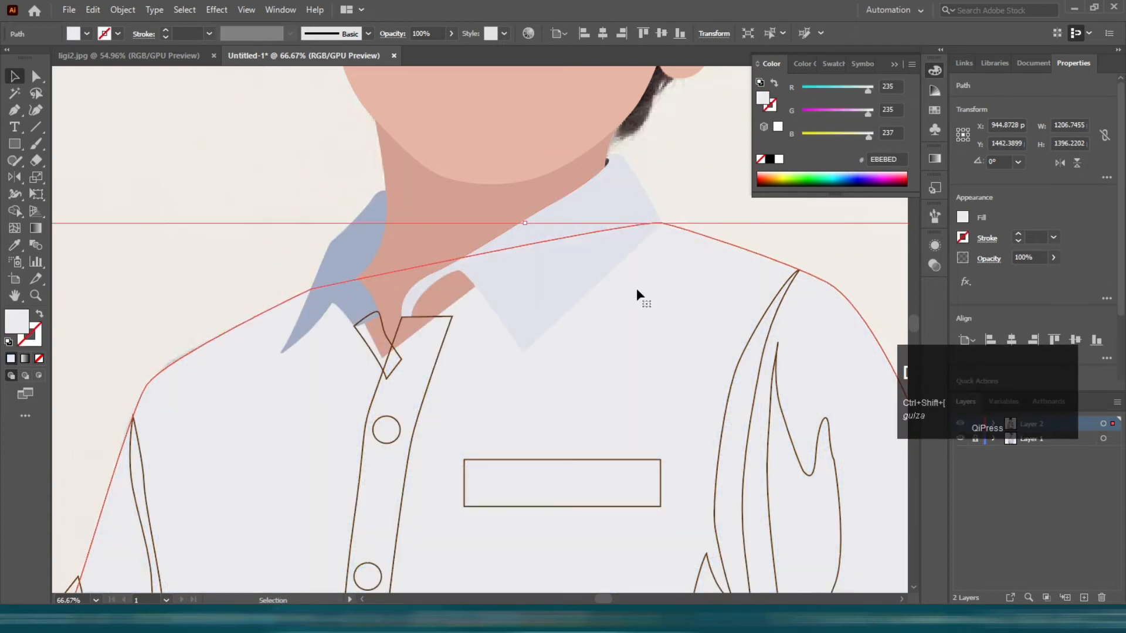
left_click(332, 166)
Step: Recolour the shirt body with the blue sampled from the photo-left collar, lightened to #ADBBD8
scroll(344, 266, "up", 2)
scroll(334, 224, "up", 2)
left_click(468, 233)
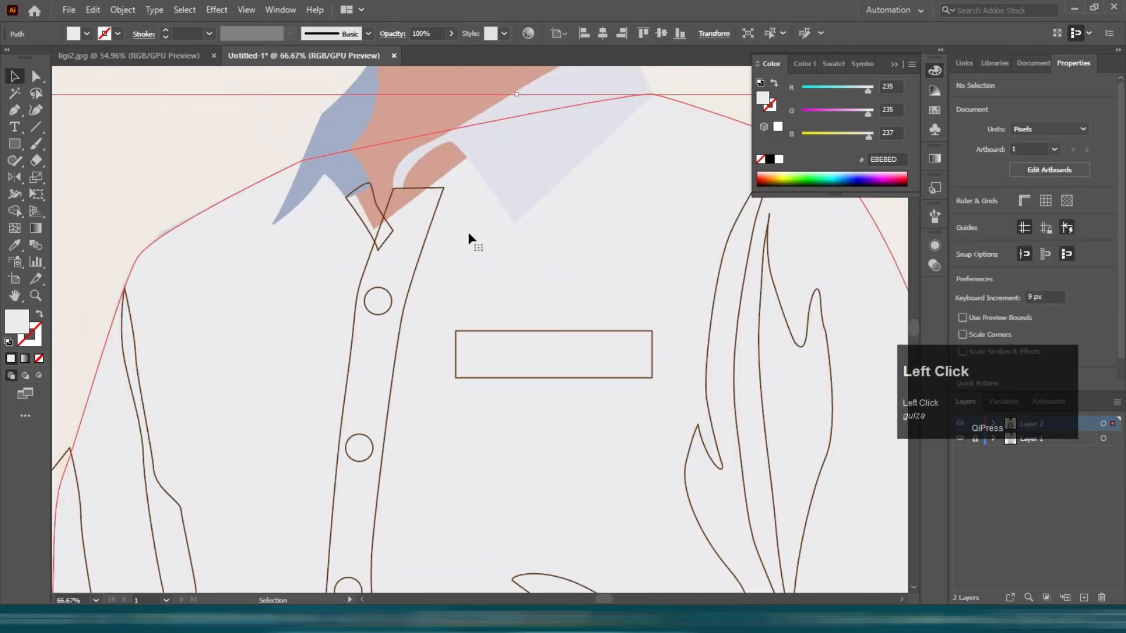
scroll(468, 233, "up", 2)
key("i")
left_click(332, 205)
key("v")
double_click(17, 334)
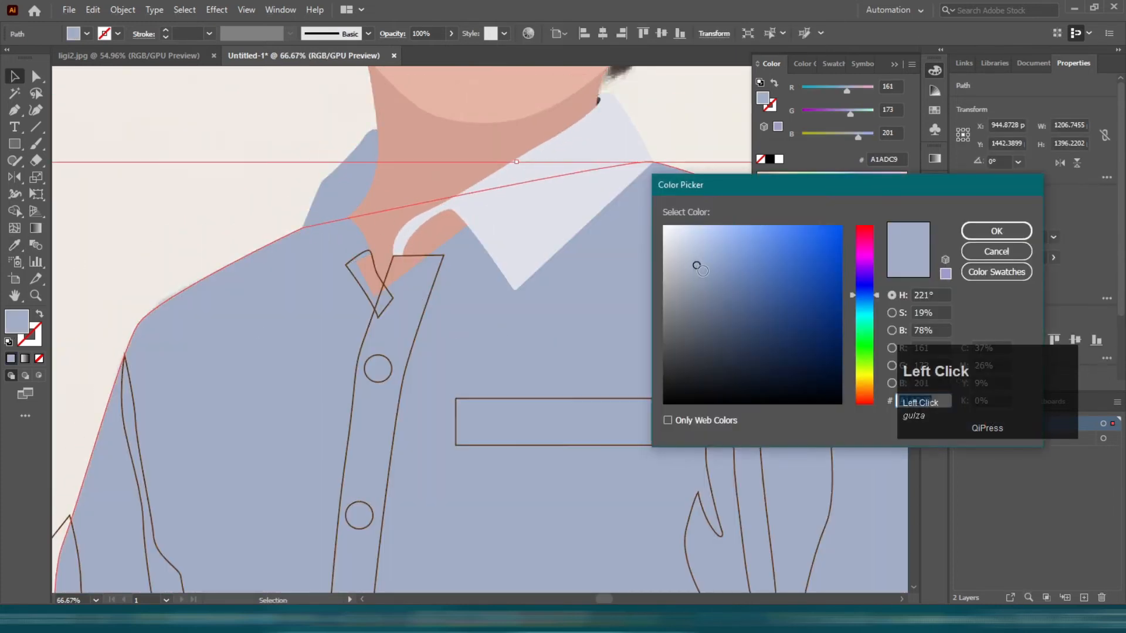
left_click_drag(698, 255, 698, 252)
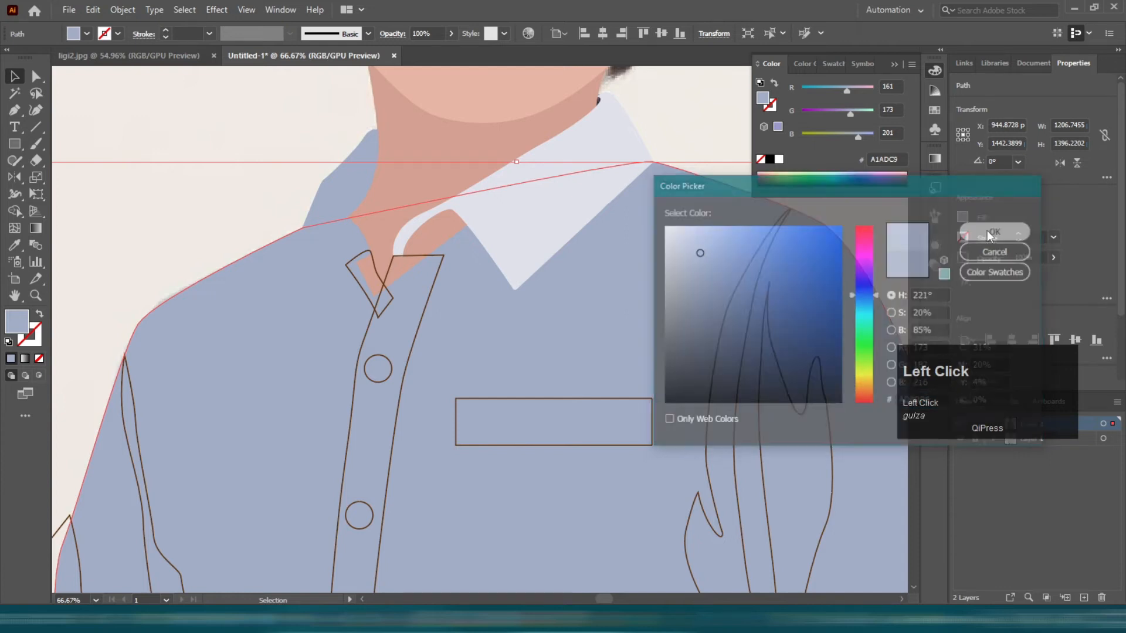
left_click(996, 231)
Step: Recolour the photo-right collar with a lighter version of the shirt blue, #B6C4DD
scroll(670, 181, "up", 2)
left_click(635, 201)
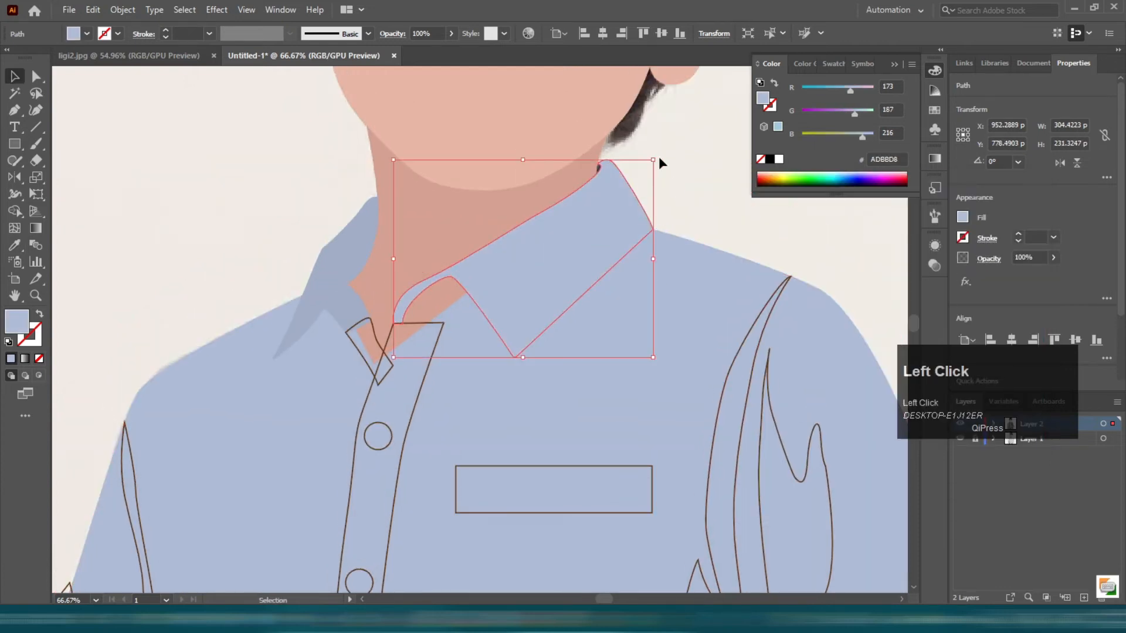
double_click(7, 333)
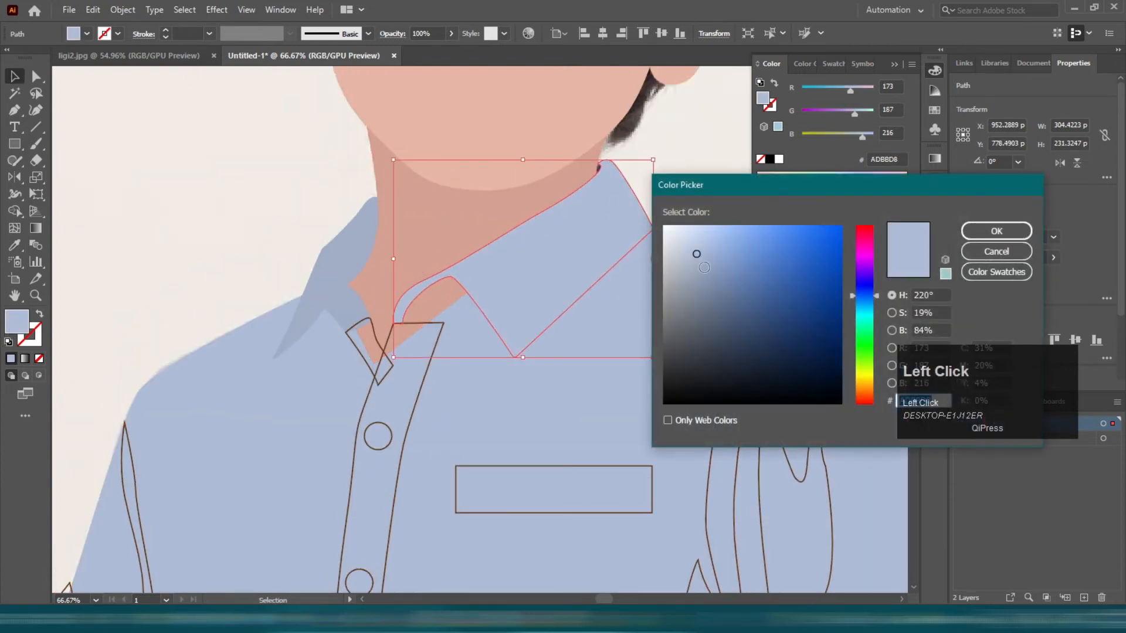
left_click(996, 231)
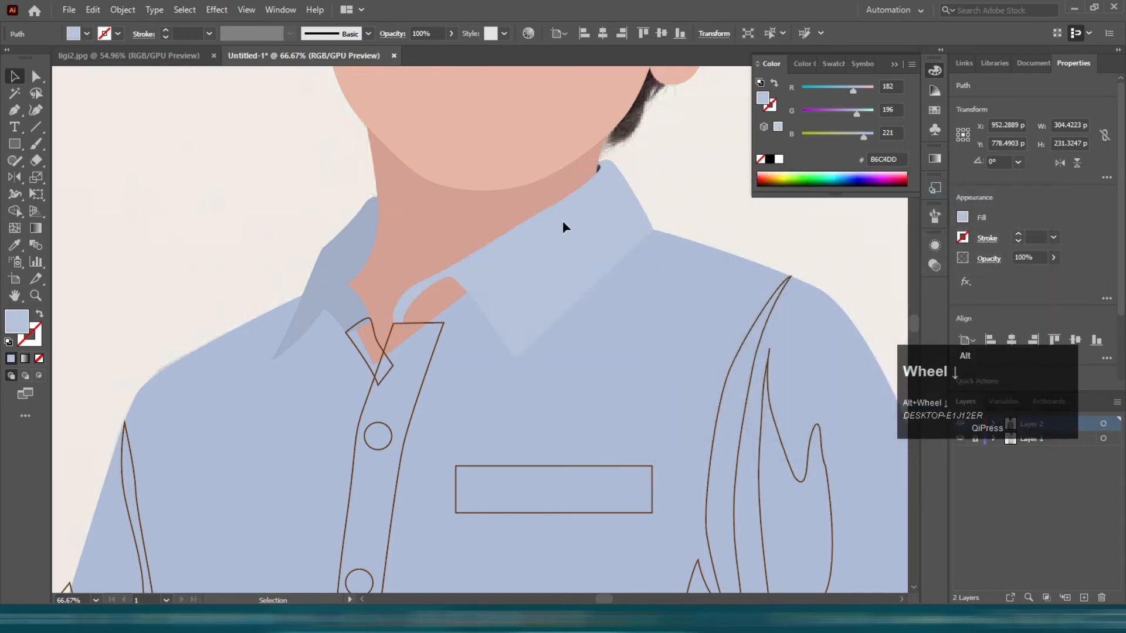
Step: Try sending the neck shape to the back behind the shirt, and undo the change
scroll(561, 220, "up", 2)
scroll(502, 290, "up", 2)
left_click(490, 188)
key("ctrl+shift+bracketleft")
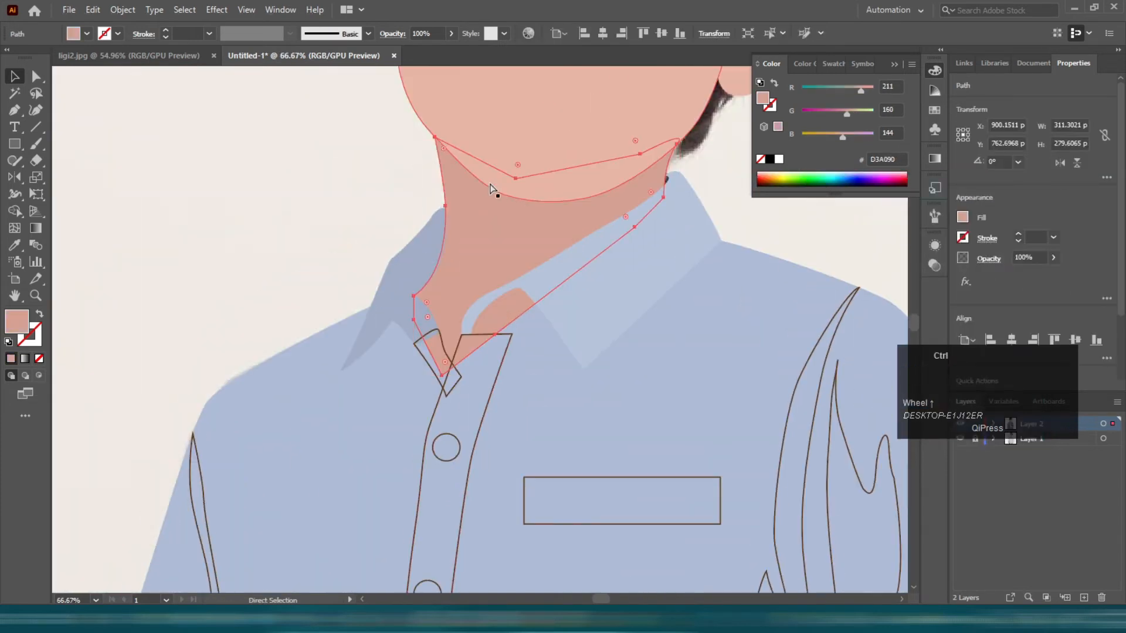
left_click(478, 309)
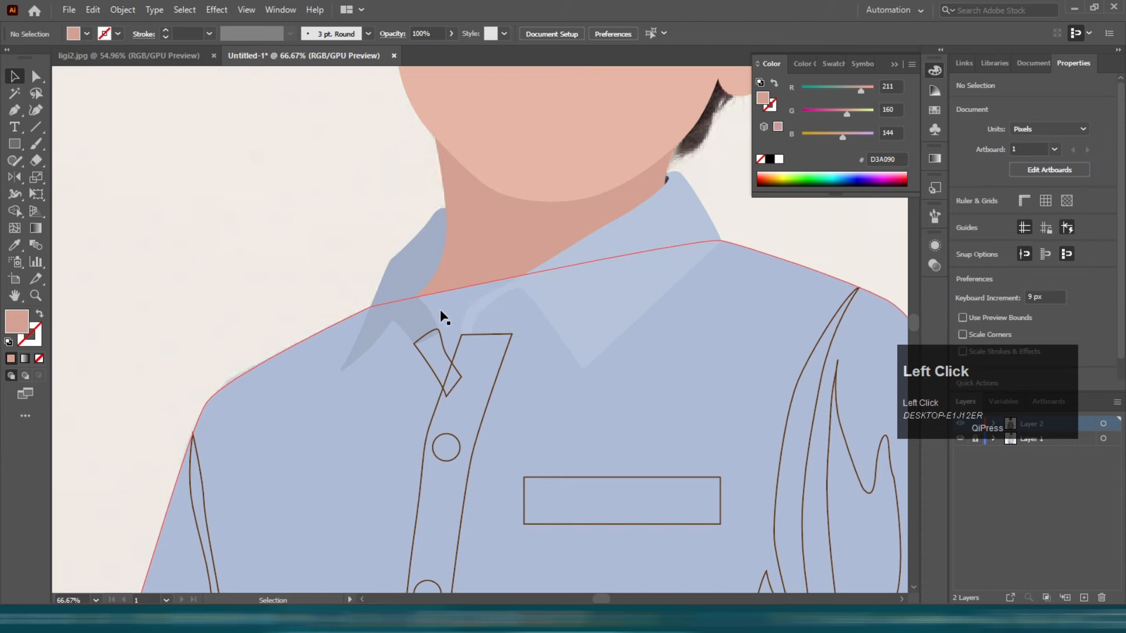
key("ctrl+z")
Step: Fill the small collar piece below the photo-left collar opening with the darker collar blue #A1ADC9
left_click(502, 356)
left_click(551, 323)
left_click(531, 342)
left_click(438, 339)
left_click(428, 330)
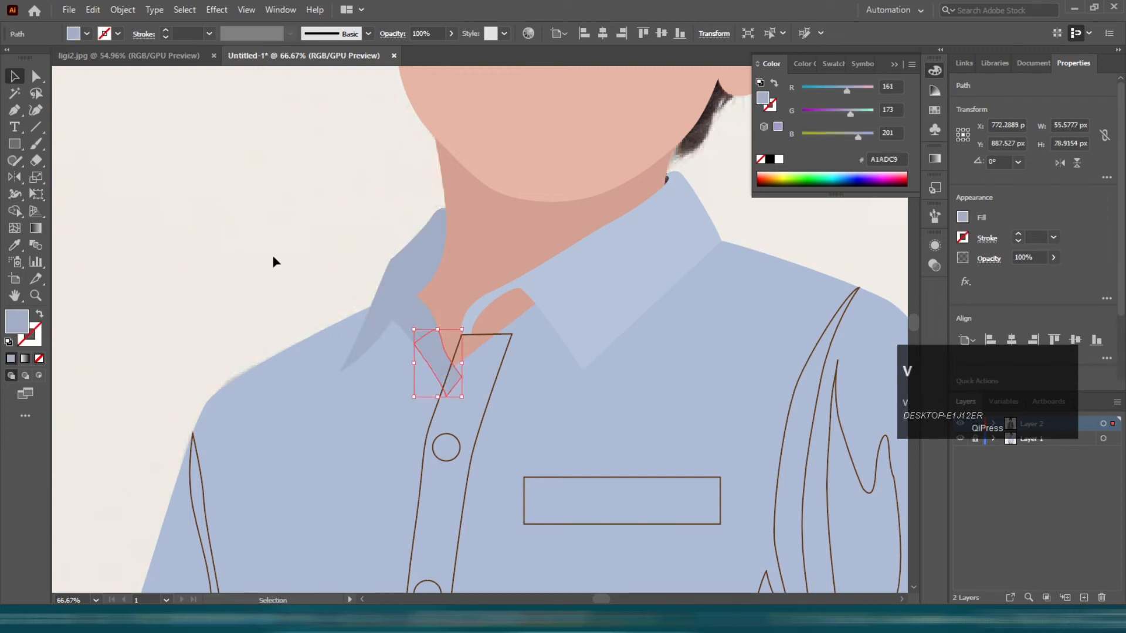
key("Delete")
Step: Fill the shirt's button placket with the darker collar blue #A1ADC9
left_click(488, 333)
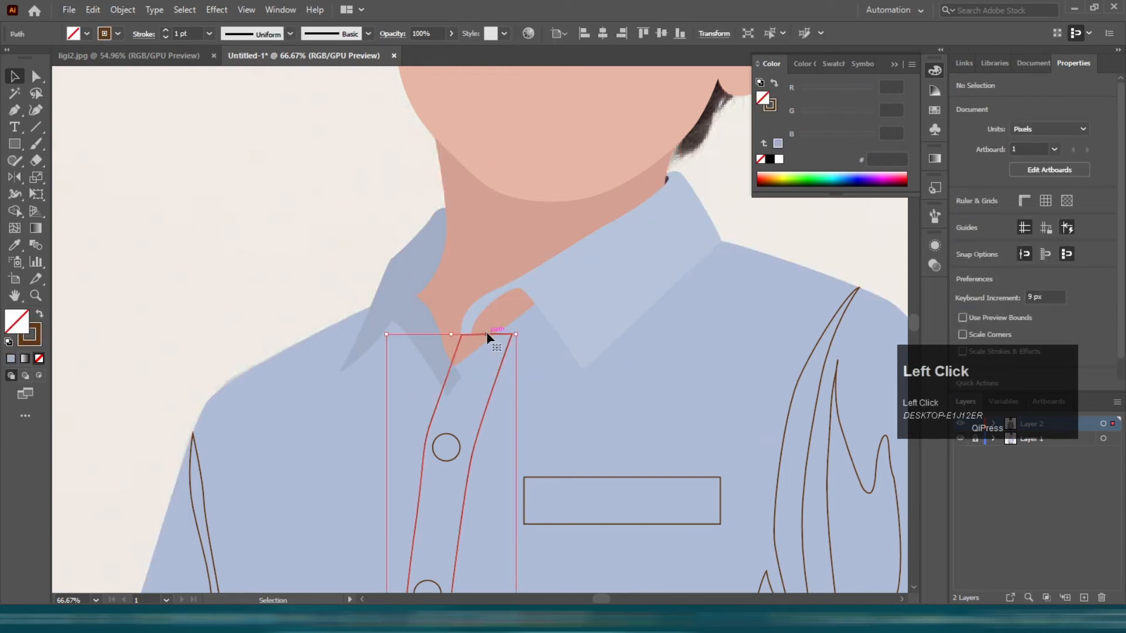
key("i")
left_click(422, 302)
key("v")
left_click(247, 282)
Step: Draw a closed shape in the darker collar blue #A1ADC9 covering the skin gap between the placket top and the photo-right collar
scroll(526, 330, "up", 2)
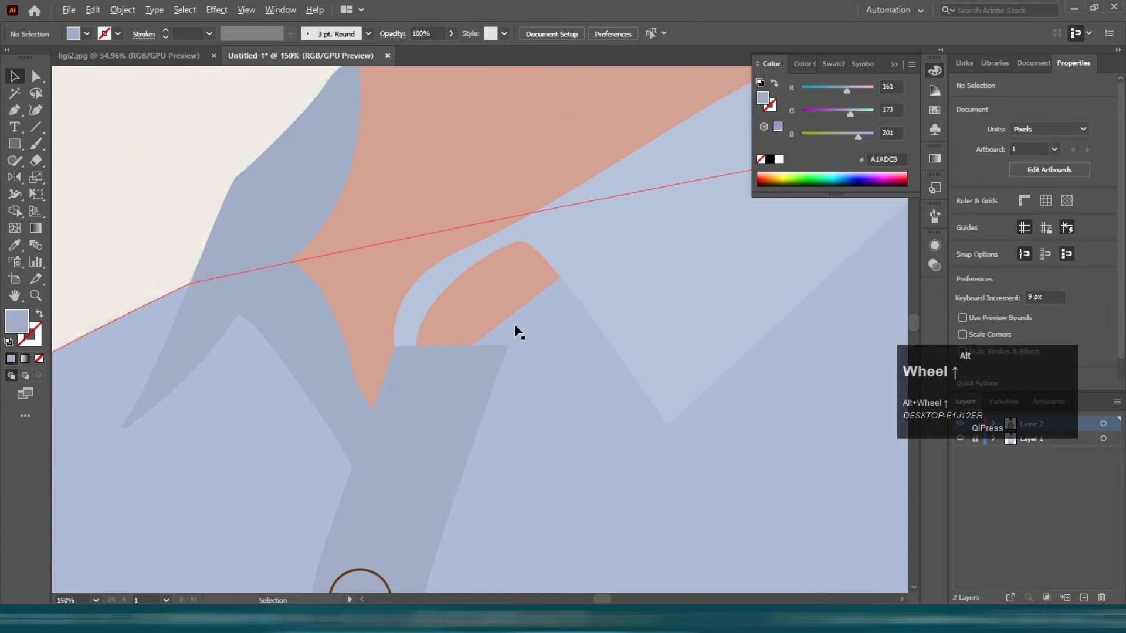
key("p")
left_click(561, 277)
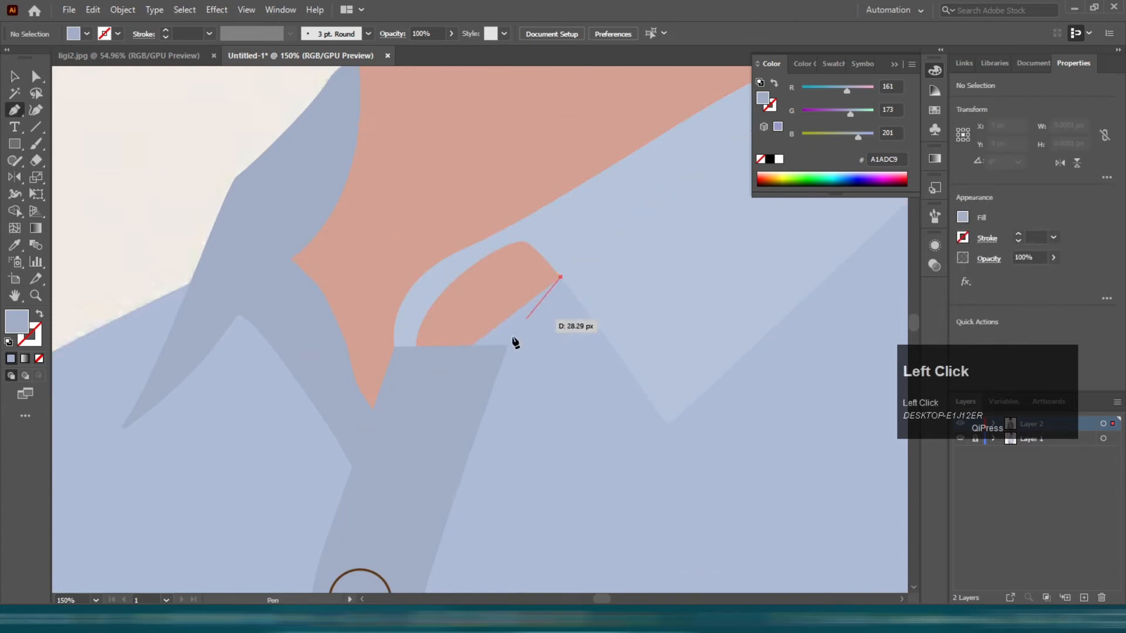
left_click(507, 344)
left_click(395, 347)
left_click(416, 304)
left_click_drag(561, 277, 614, 374)
key("v")
scroll(512, 261, "down", 4)
left_click(413, 246)
Step: Select all six shirt button circles along the placket and turn their brown outlines into solid fills
scroll(487, 382, "up", 1)
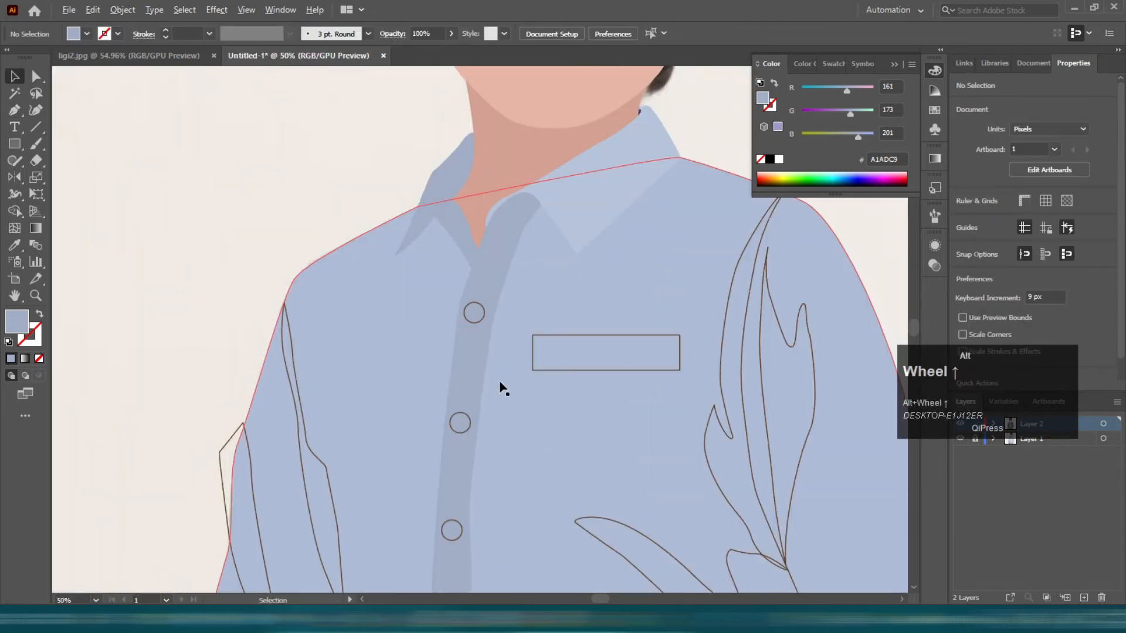
left_click(474, 313)
scroll(473, 372, "down", 1)
scroll(473, 372, "down", 3, "alt")
scroll(484, 347, "up", 3, "alt")
left_click(496, 328)
scroll(490, 276, "down", 3)
left_click(488, 249, "shift")
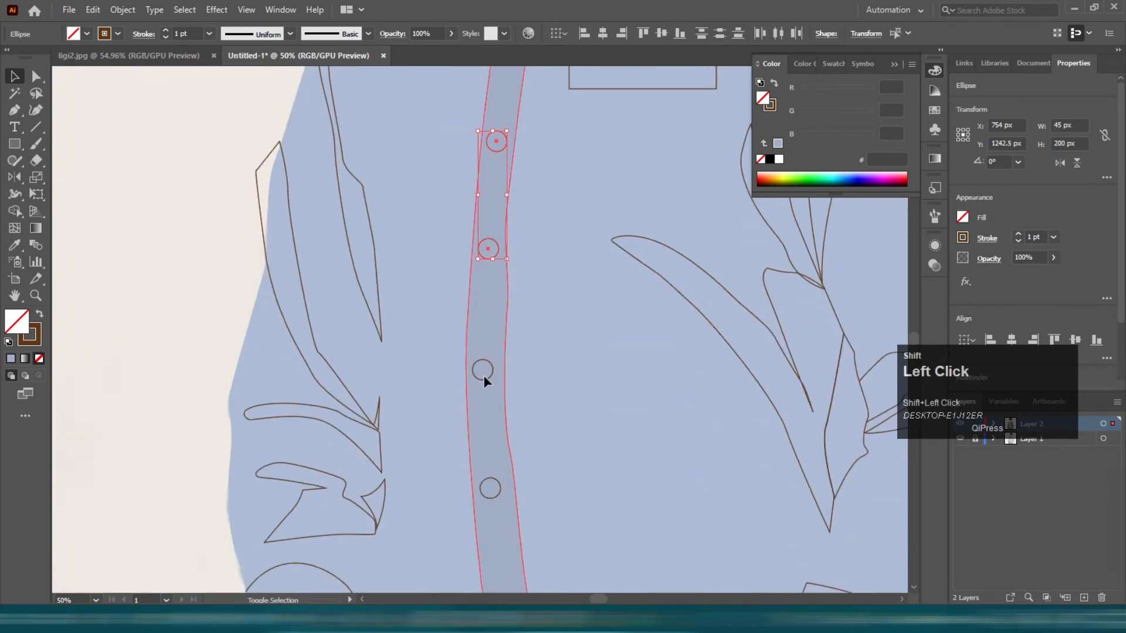
left_click(483, 376, "shift")
left_click(491, 479, "shift")
left_click(491, 448, "shift")
scroll(492, 424, "down", 1)
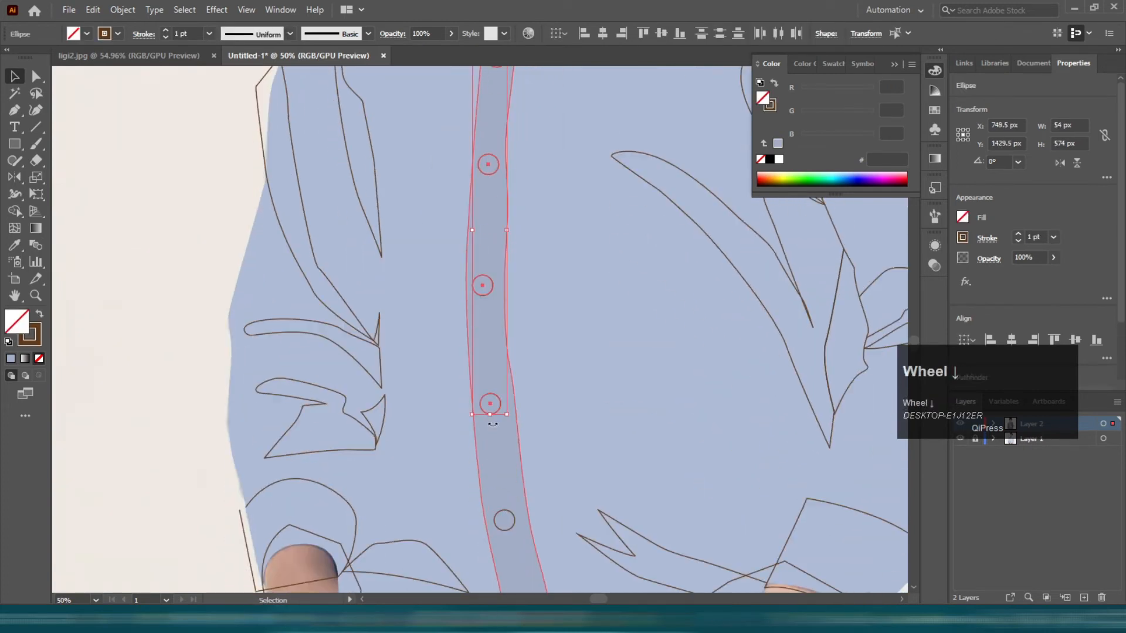
left_click(510, 523, "shift")
scroll(518, 171, "up", 2)
left_click(513, 159, "shift")
key("shift+x")
scroll(583, 257, "up", 2)
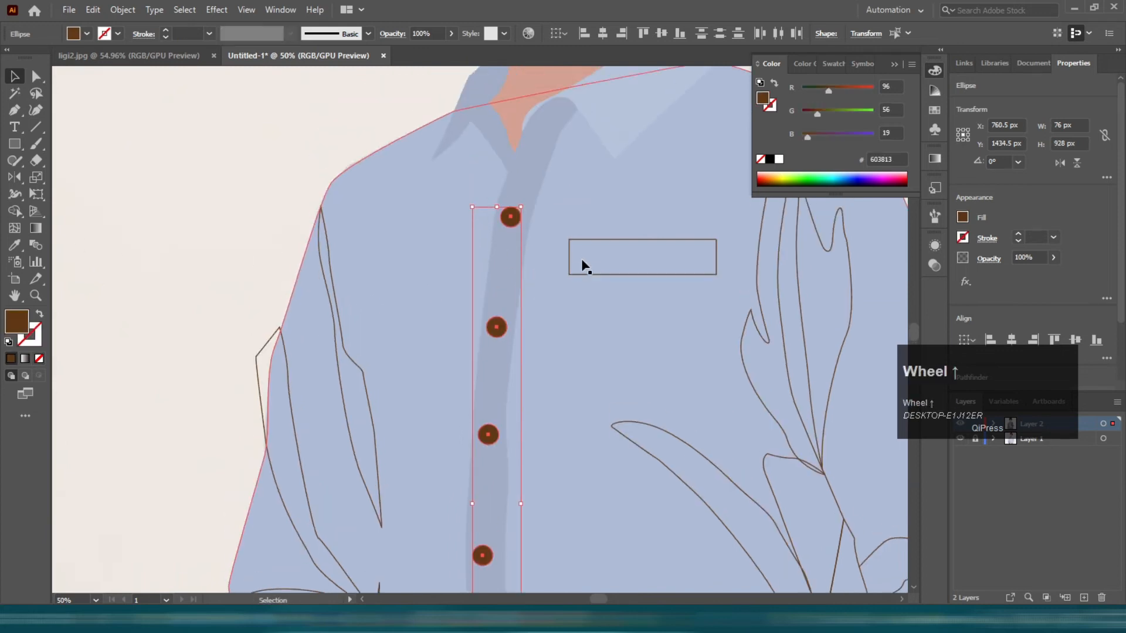
Step: Recolour the selected buttons with a darker version of the placket blue, #7989A8
key("i")
left_click(474, 199)
key("v")
double_click(18, 322)
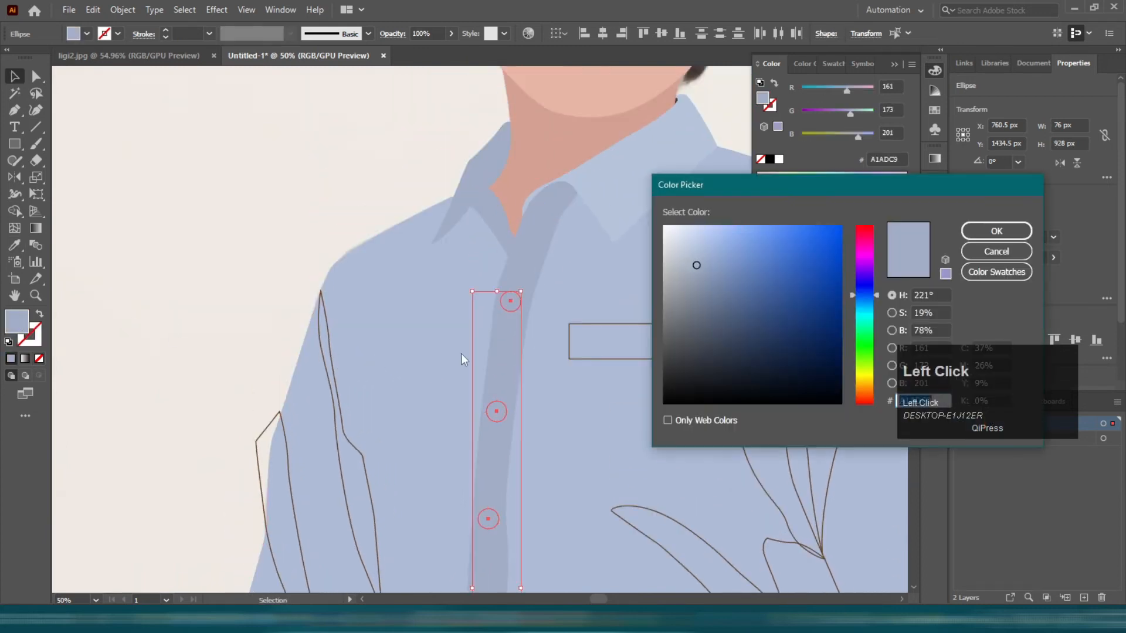
left_click_drag(697, 265, 711, 283)
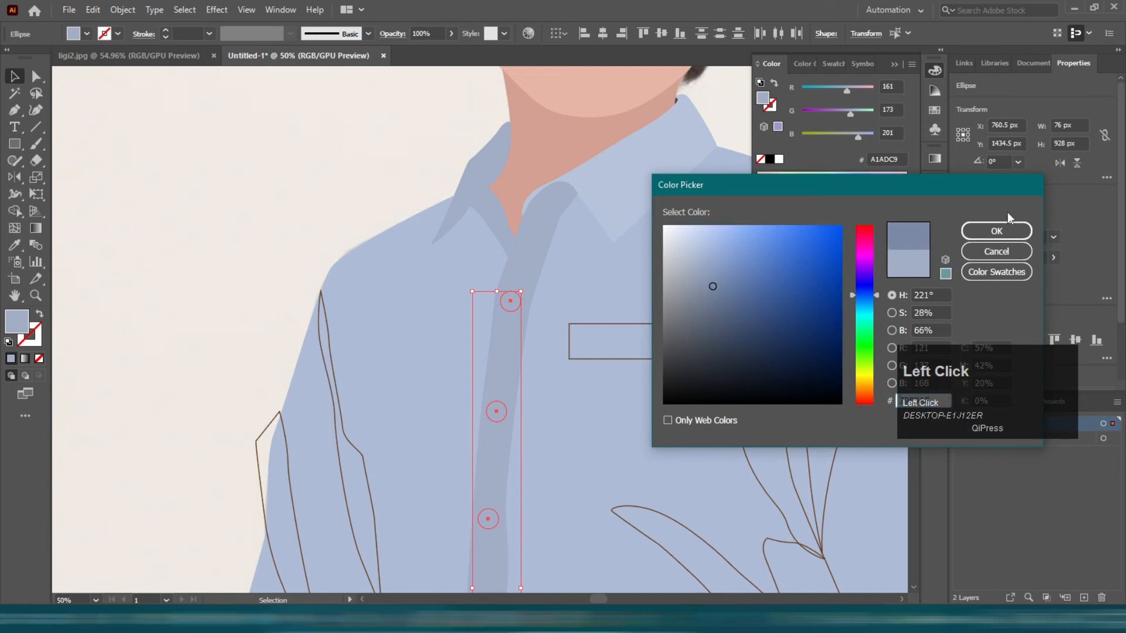
left_click(1004, 230)
scroll(381, 219, "down", 1, "alt")
Step: Fill the chest pocket rectangle with the button blue #7989A8 and round its corners
left_click(549, 284)
key("i")
left_click(472, 268)
key("v")
left_click(269, 195)
scroll(580, 308, "up", 3, "alt")
left_click(586, 305)
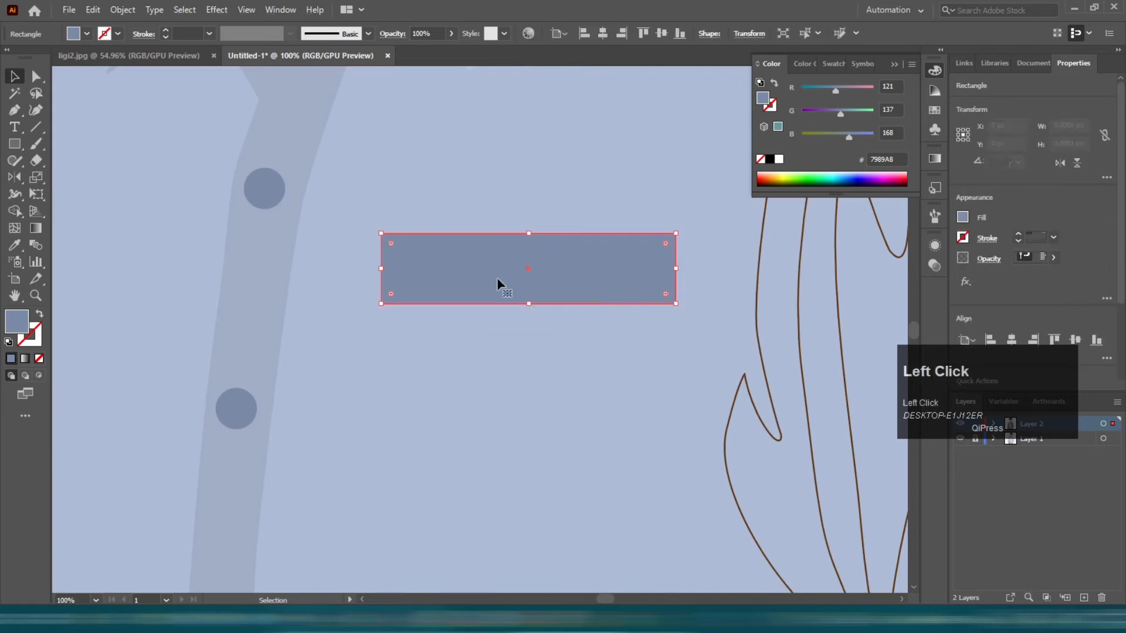
left_click_drag(390, 244, 425, 264)
scroll(425, 264, "down", 4, "alt")
left_click(363, 251)
Step: Fill the traced fold shadows on both sleeves and the lower shirt, plus the photo-left cuff, with the placket blue #A1ADC9
scroll(573, 294, "down", 2)
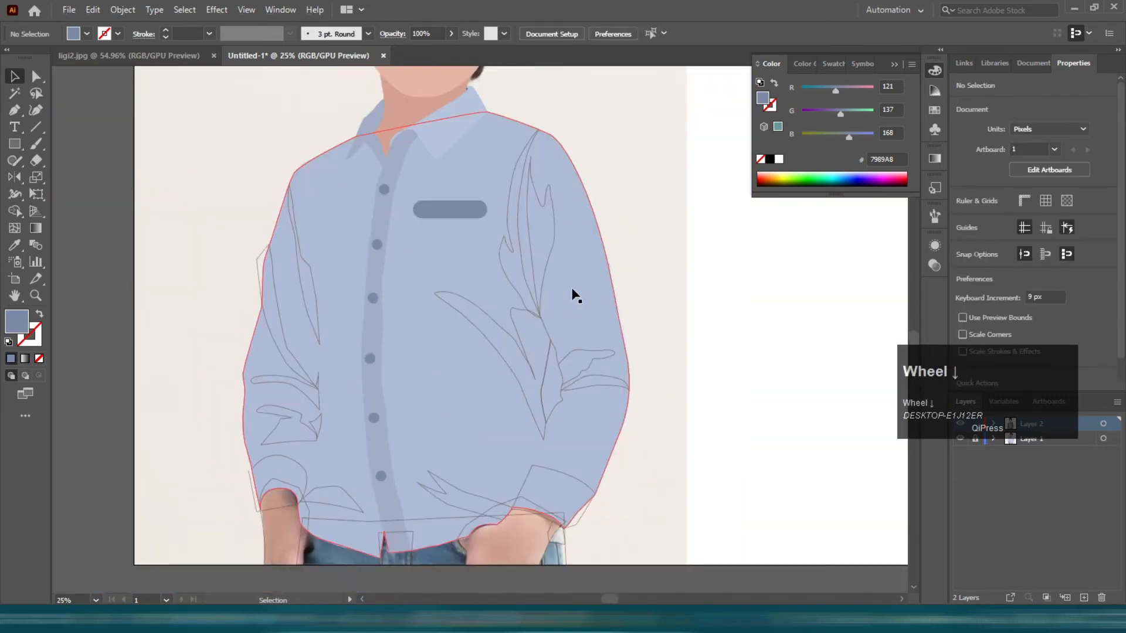
scroll(555, 239, "up", 1, "alt")
left_click(555, 239)
left_click(494, 330, "shift")
left_click(503, 368, "shift")
left_click(591, 388, "shift")
left_click(632, 424, "shift")
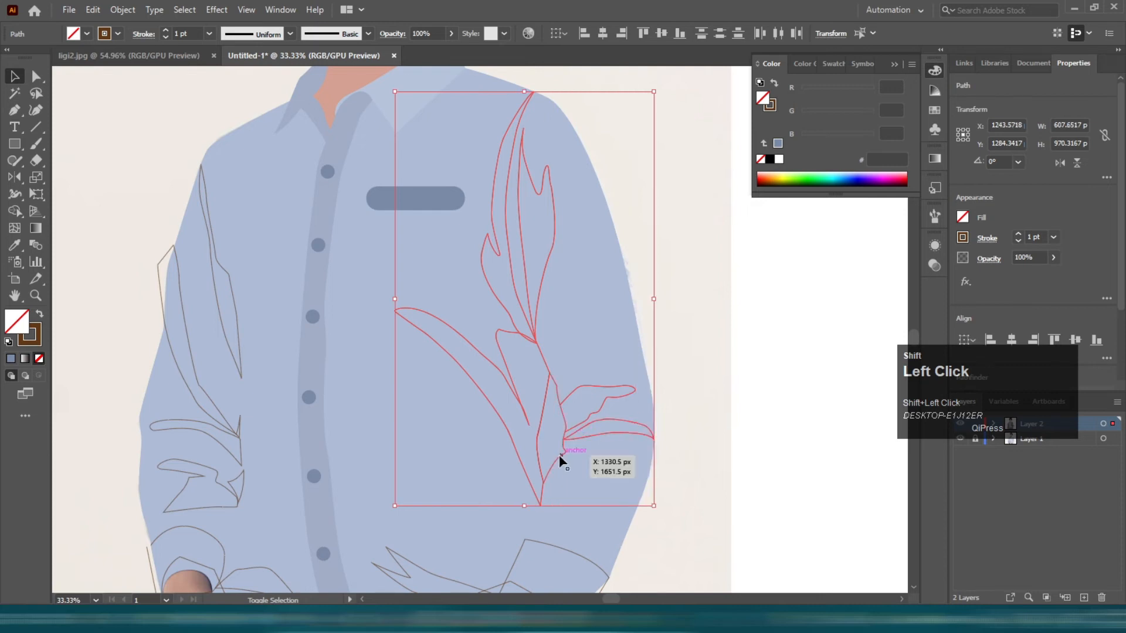
scroll(436, 477, "down", 2)
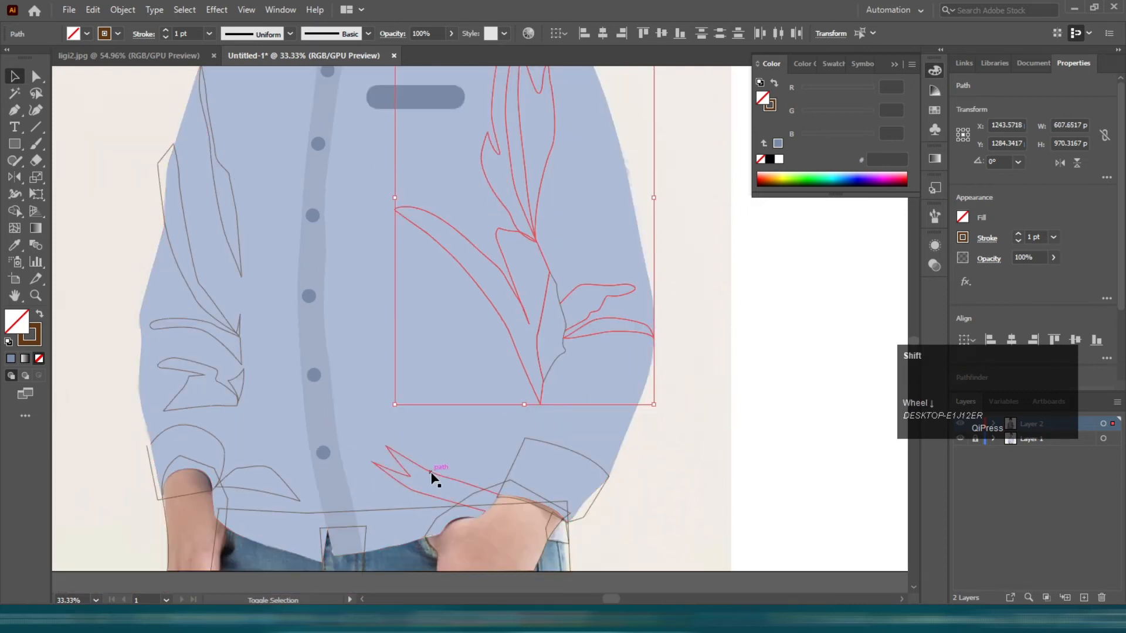
left_click(433, 477, "shift")
left_click(272, 467, "shift")
left_click(198, 424, "shift")
left_click(186, 380, "shift")
left_click(196, 320, "shift")
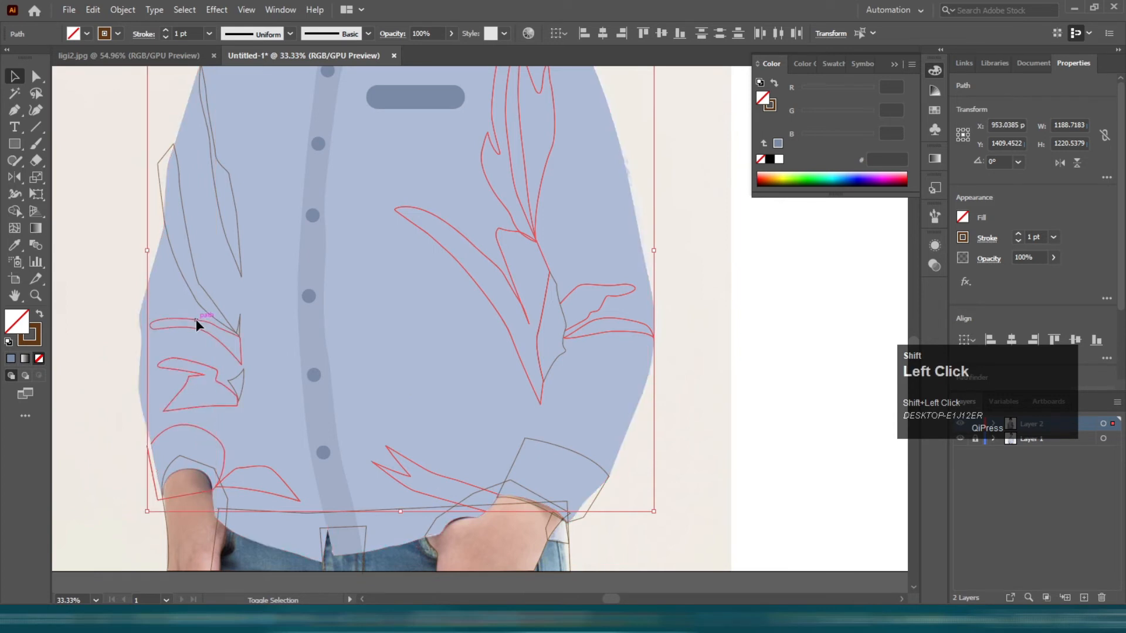
left_click(187, 286, "shift")
left_click(221, 217, "shift")
scroll(235, 240, "up", 3)
key("i")
left_click(310, 186)
key("v")
Step: Fill the gap beside the photo-right elbow and the two small gaps beside the photo-left sleeve with the outline brown #603813
scroll(444, 262, "down", 5)
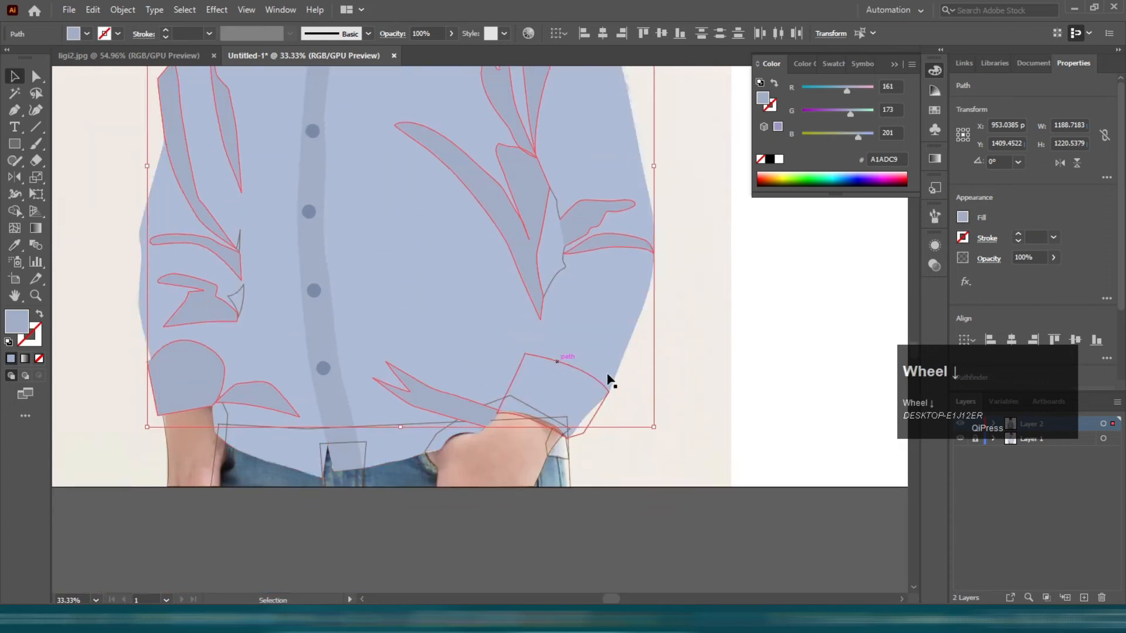
left_click(592, 402)
scroll(221, 247, "down", 1)
scroll(548, 264, "down", 3)
left_click(549, 262)
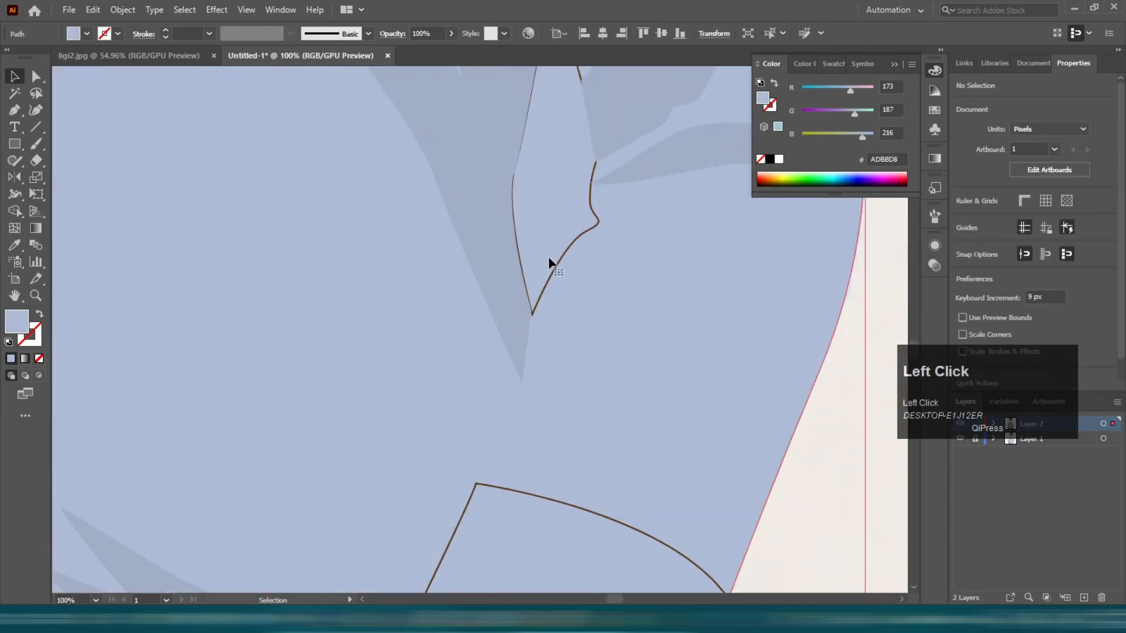
key("shift+x")
scroll(549, 270, "down", 3)
scroll(287, 288, "up", 2)
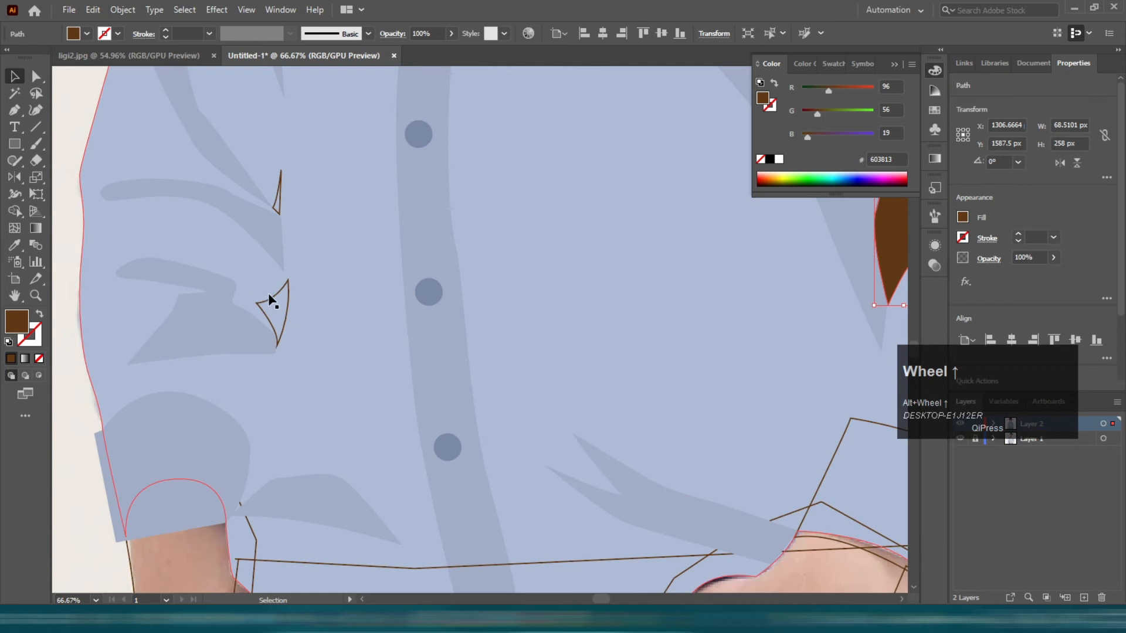
left_click(270, 300)
key("shift+x")
left_click(278, 196)
key("shift+x")
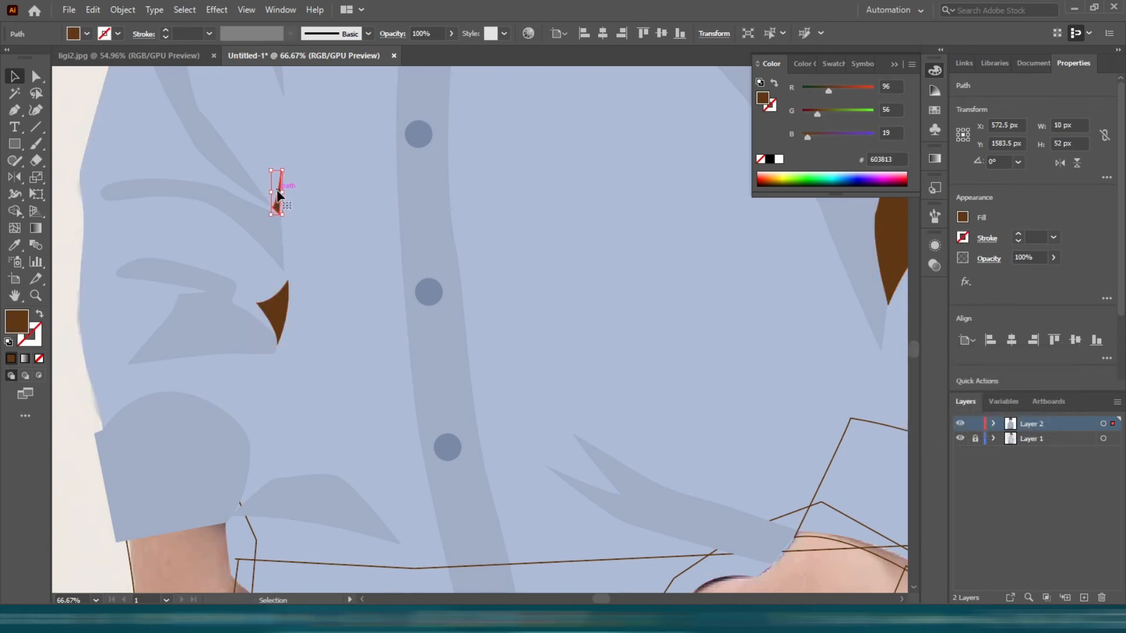
Step: Fill the photo-right cuff with the darker fold blue #A1ADC9
scroll(367, 176, "down", 1)
left_click(766, 364)
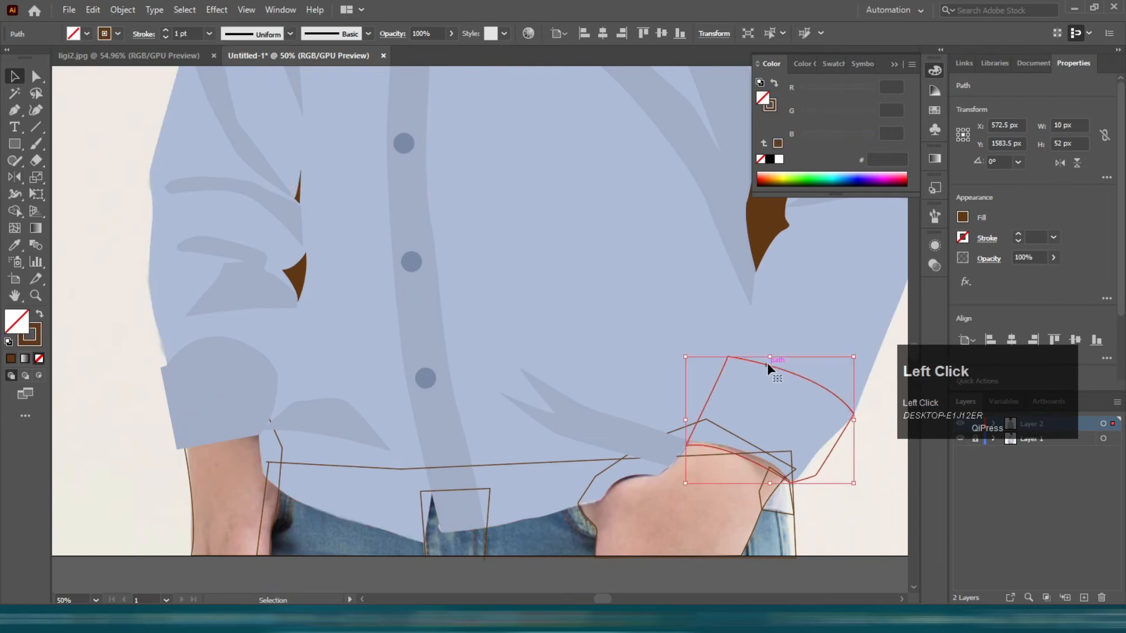
key("i")
left_click(265, 370)
key("v")
scroll(497, 332, "down", 2)
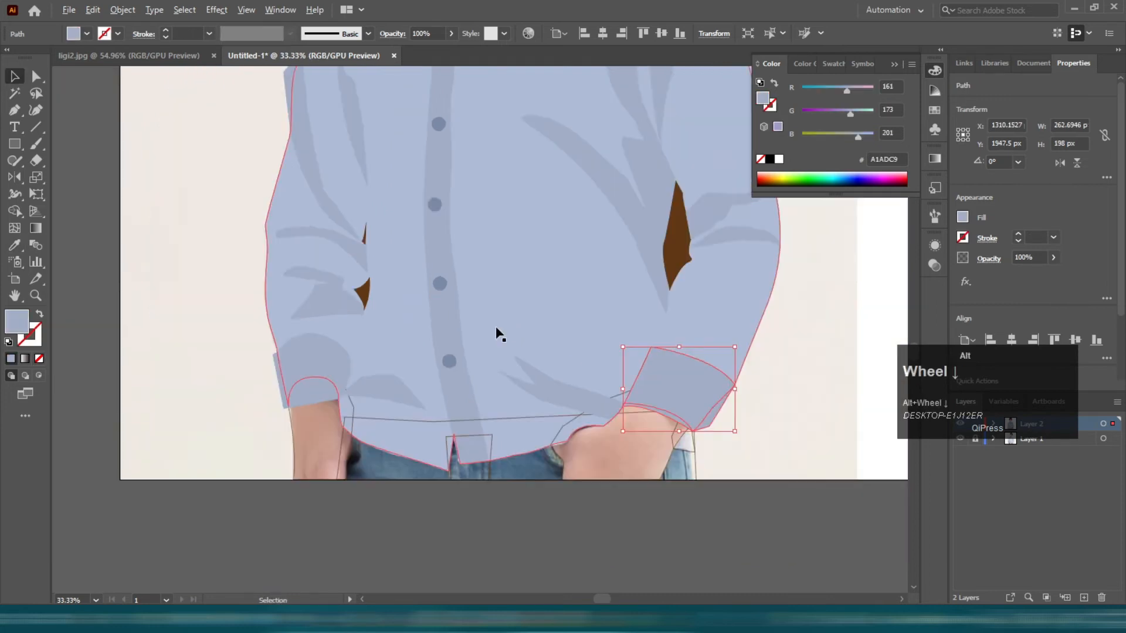
left_click(699, 293)
Step: Fill the jeans shape with the denim blue #4D677C sampled from the photo
scroll(654, 429, "up", 2)
scroll(655, 429, "down", 1)
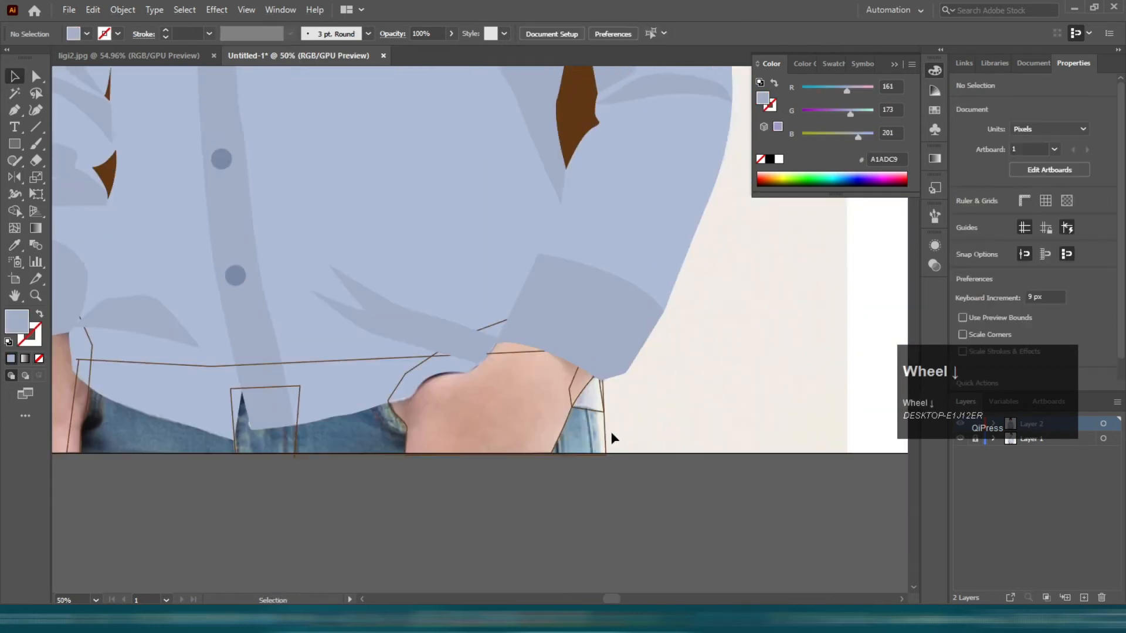
left_click(610, 441)
key("i")
left_click(365, 448)
key("v")
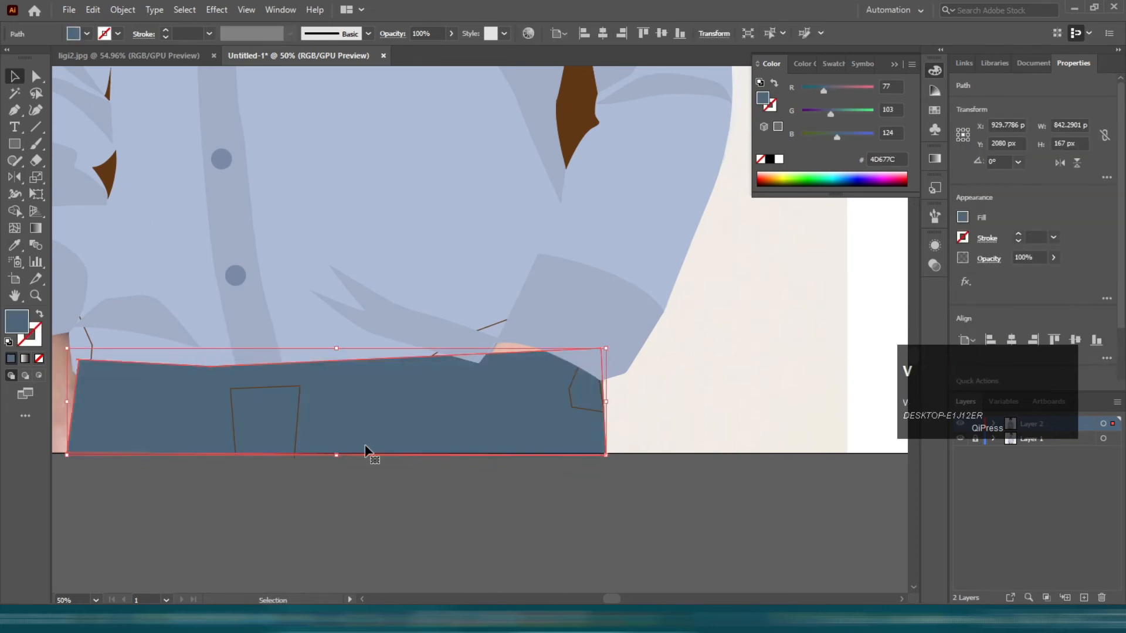
Step: Send the jeans shape to the back behind the shirt
key("ctrl+shift+p")
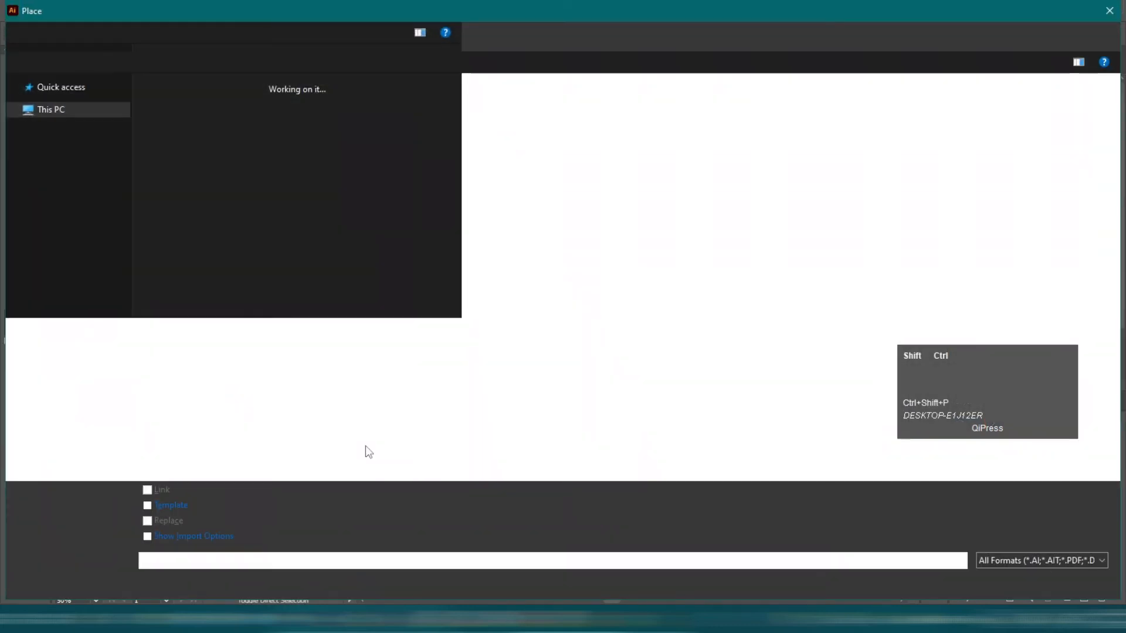
left_click(1110, 7)
key("ctrl+shift+bracketleft")
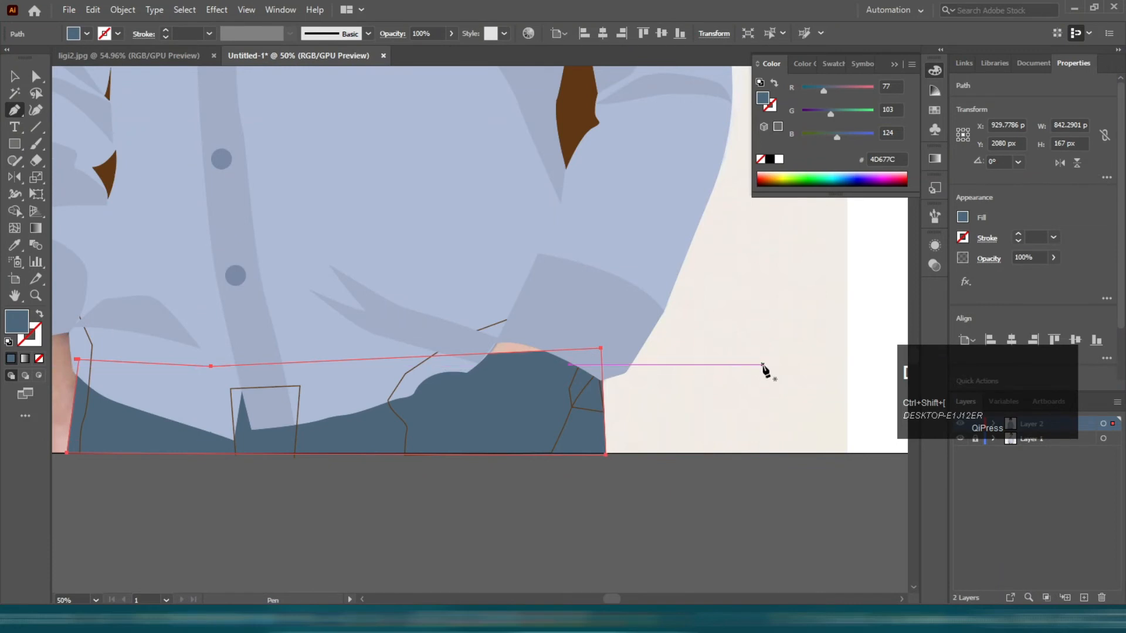
key("v")
left_click(659, 382)
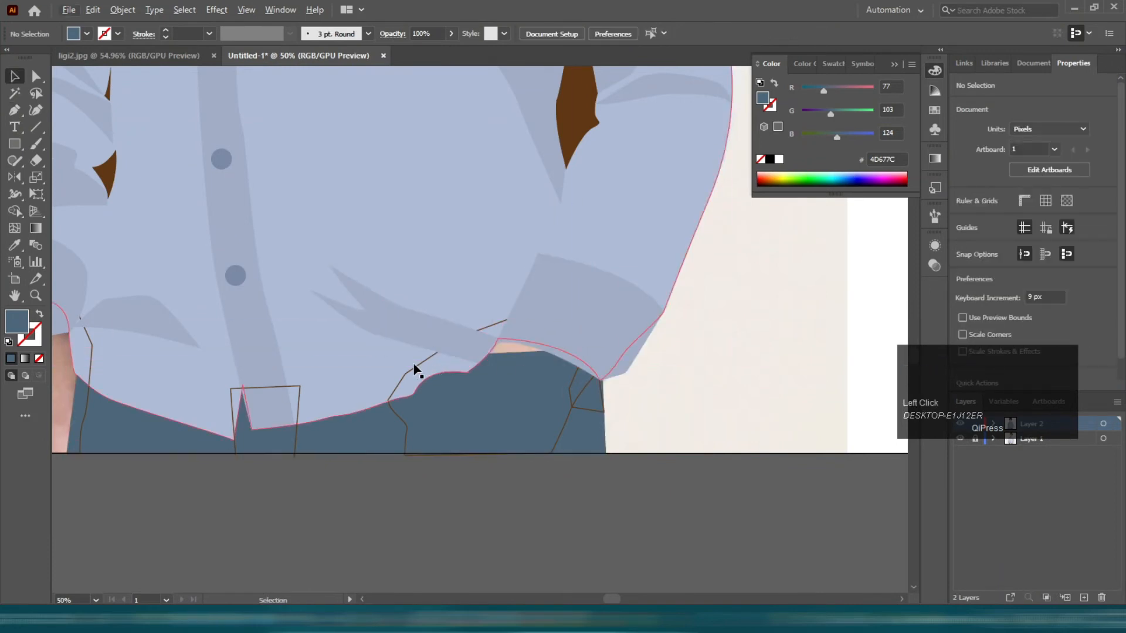
Step: Fill the photo-right hand with the neck's skin tone #D3A090
left_click(556, 447)
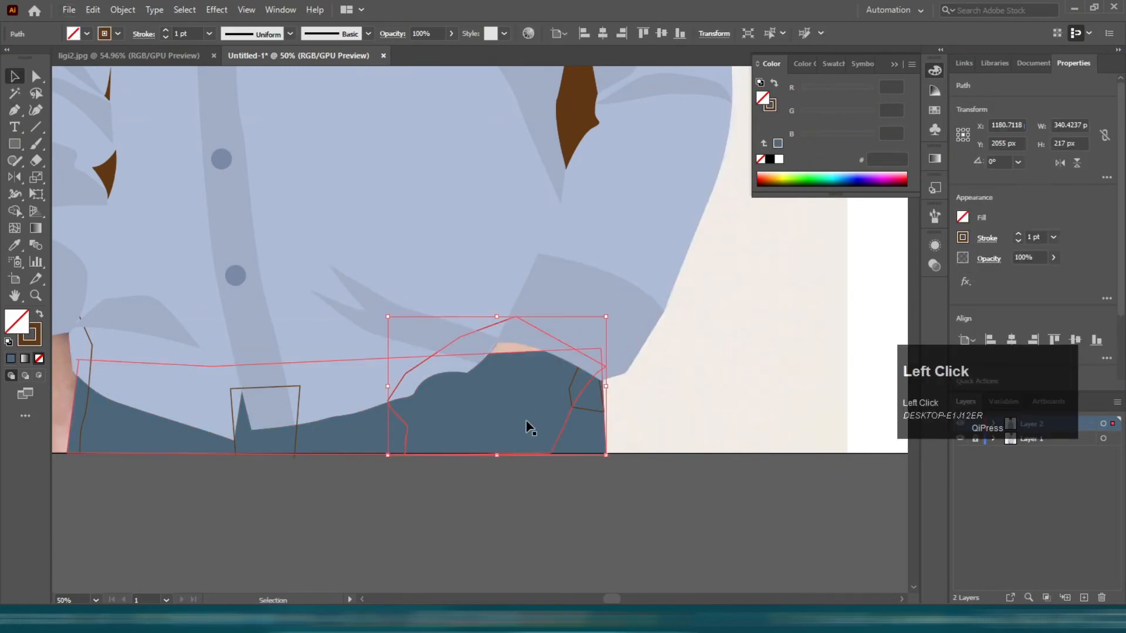
key("i")
scroll(469, 252, "down", 3, "alt")
scroll(445, 176, "up", 2)
left_click(449, 382)
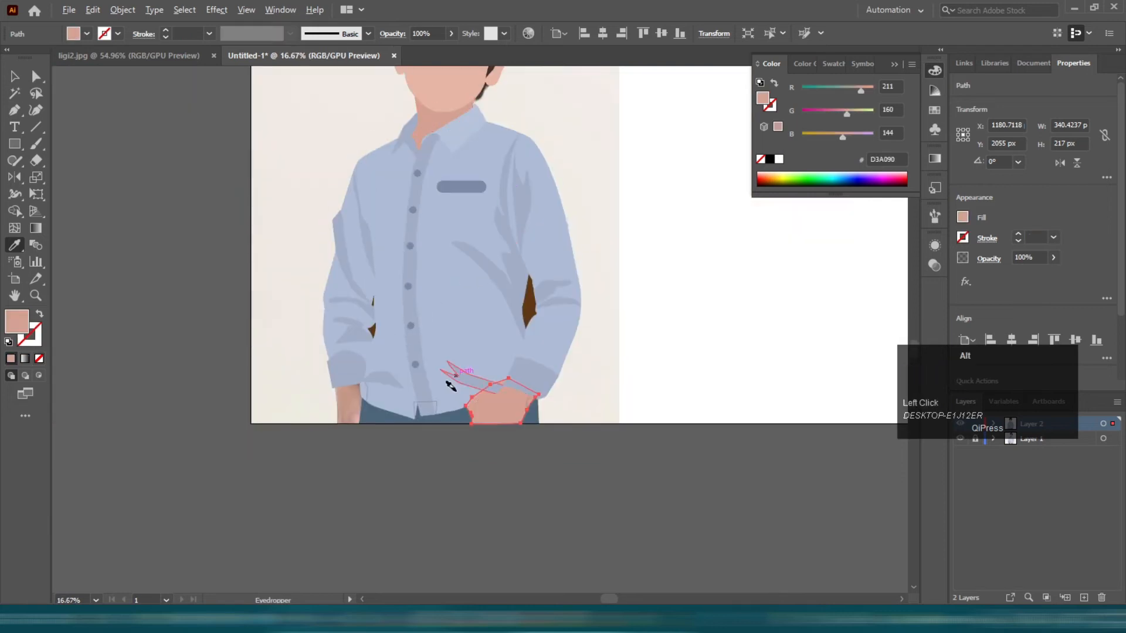
scroll(450, 385, "up", 3, "alt")
key("v")
Step: Fill the photo-left hand and wrist shape with the skin tone #D3A090
left_click(98, 399)
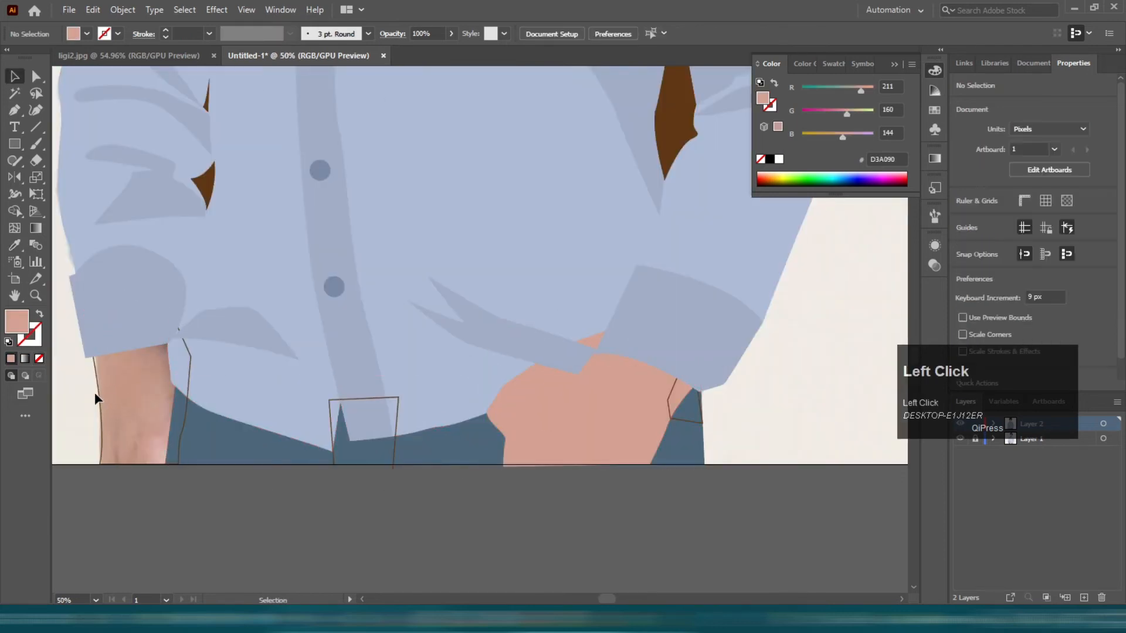
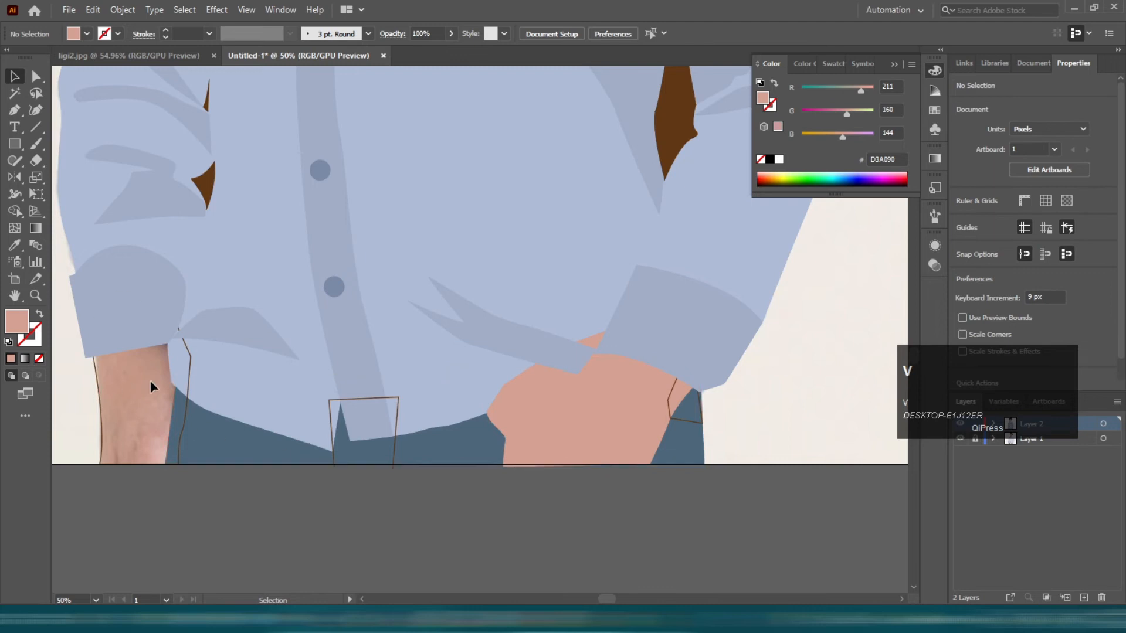
left_click(190, 365)
left_click(596, 496)
Step: Fill the small piece between the photo-right hand and the outer edge of the jeans with the shirt blue #ADBBD8
left_click(692, 424)
left_click(691, 420)
key("i")
left_click(739, 258)
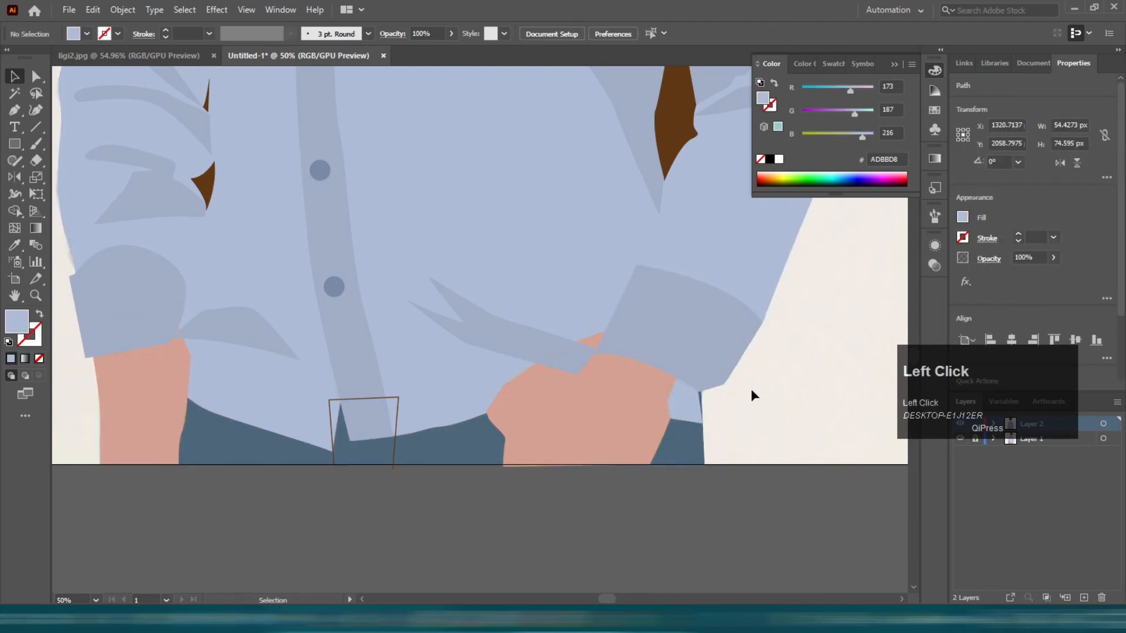
Step: Move the small blue piece's upper outer anchor outward to close the sliver of denim below the photo-right cuff
scroll(696, 405, "up", 3)
key("a")
left_click(703, 359)
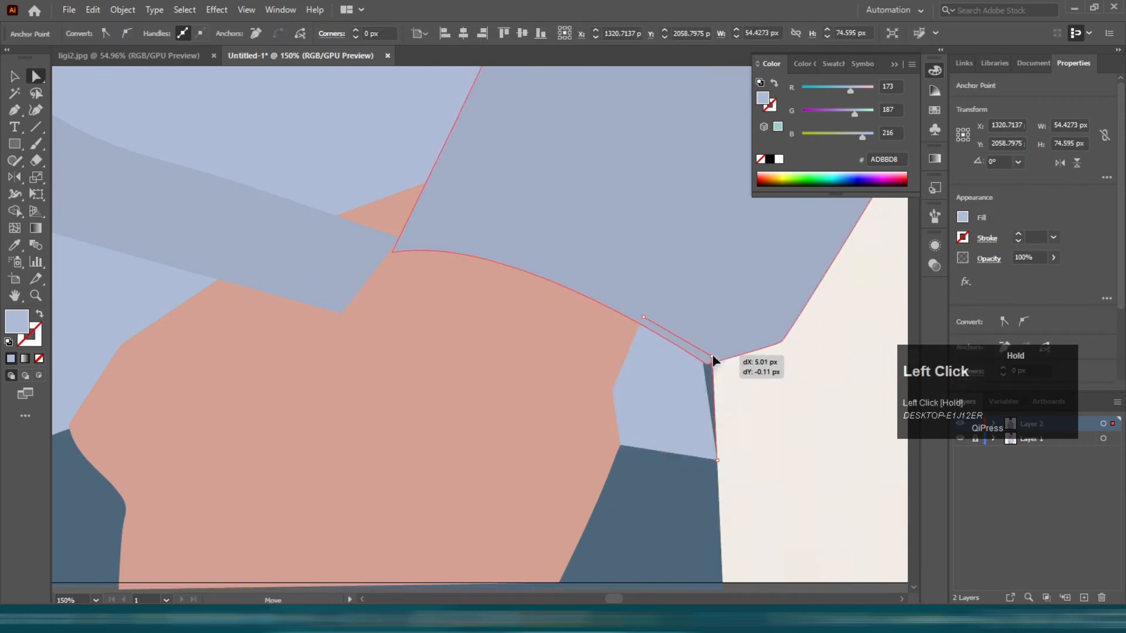
scroll(706, 387, "down", 5)
scroll(594, 410, "up", 2)
key("v")
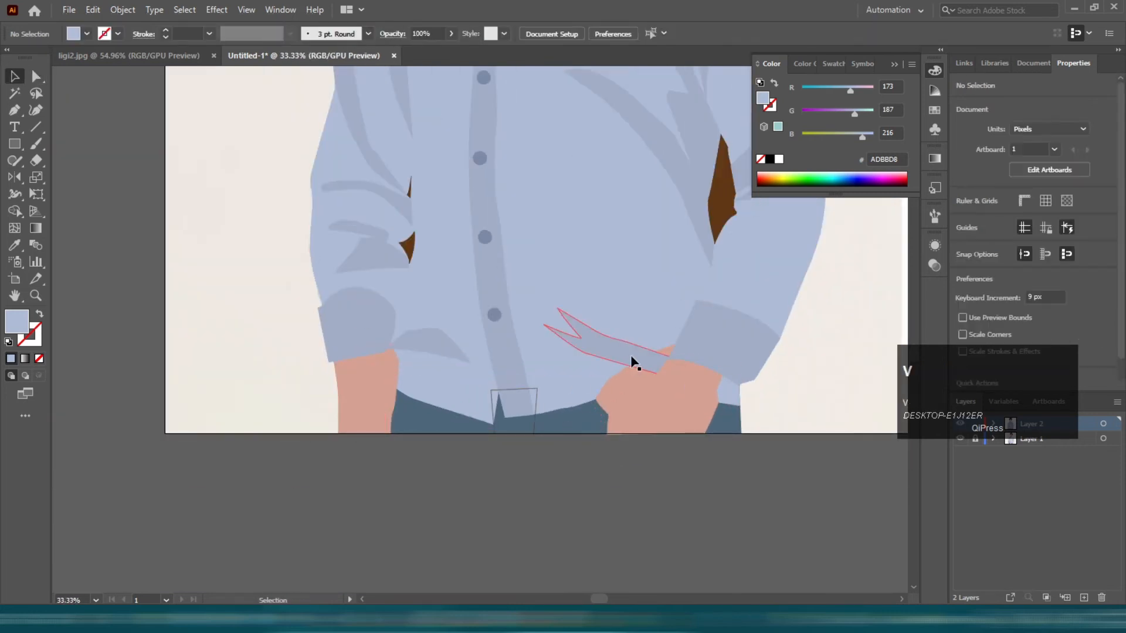
Step: Try moving the photo-right hand shape downward, and undo the move
left_click(674, 382)
scroll(677, 381, "up", 3)
scroll(627, 348, "down", 3)
left_click_drag(624, 381, 649, 463)
key("ctrl+z")
Step: Send the photo-right hand and the jeans together to the back behind the shirt
scroll(626, 369, "up", 2)
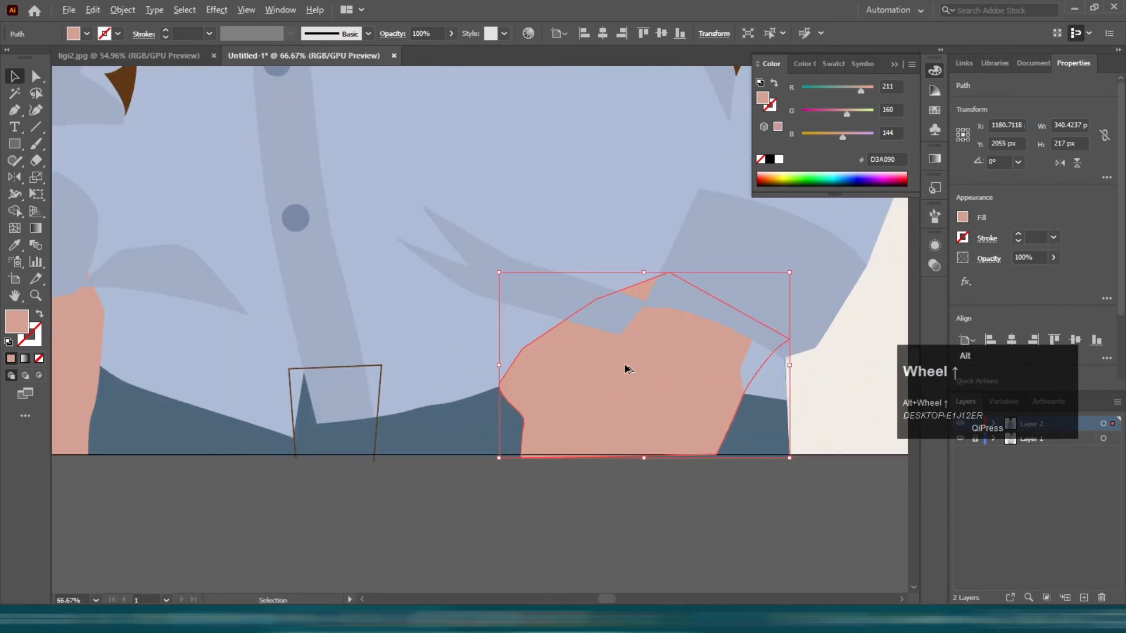
left_click(451, 366)
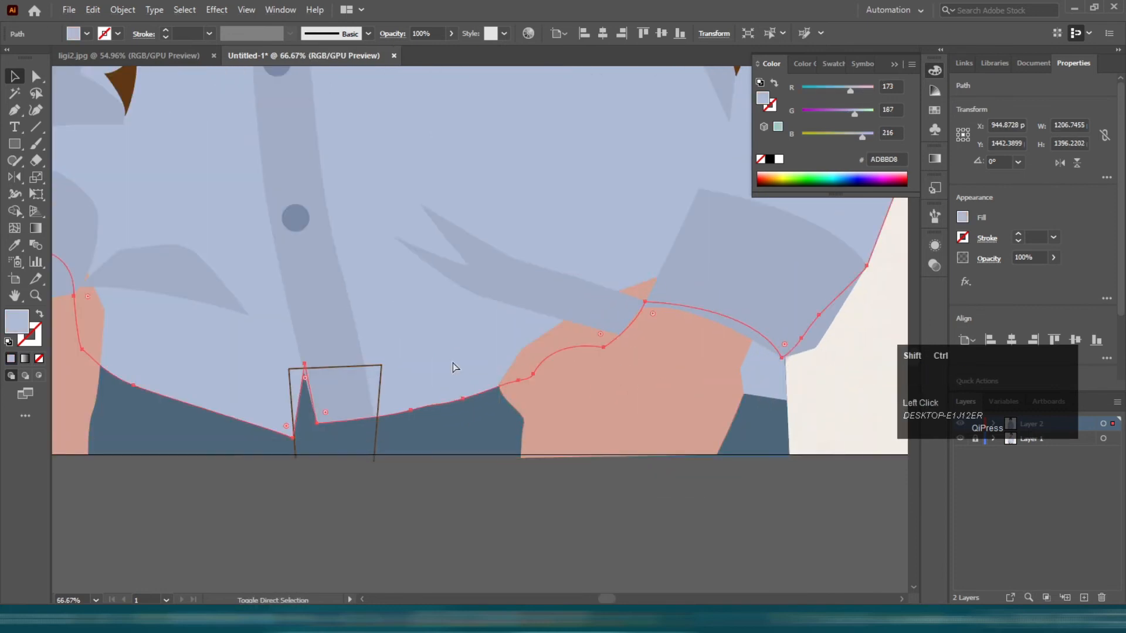
scroll(452, 364, "down", 2)
left_click(465, 382)
left_click(427, 394, "shift")
key("ctrl+shift+bracketleft")
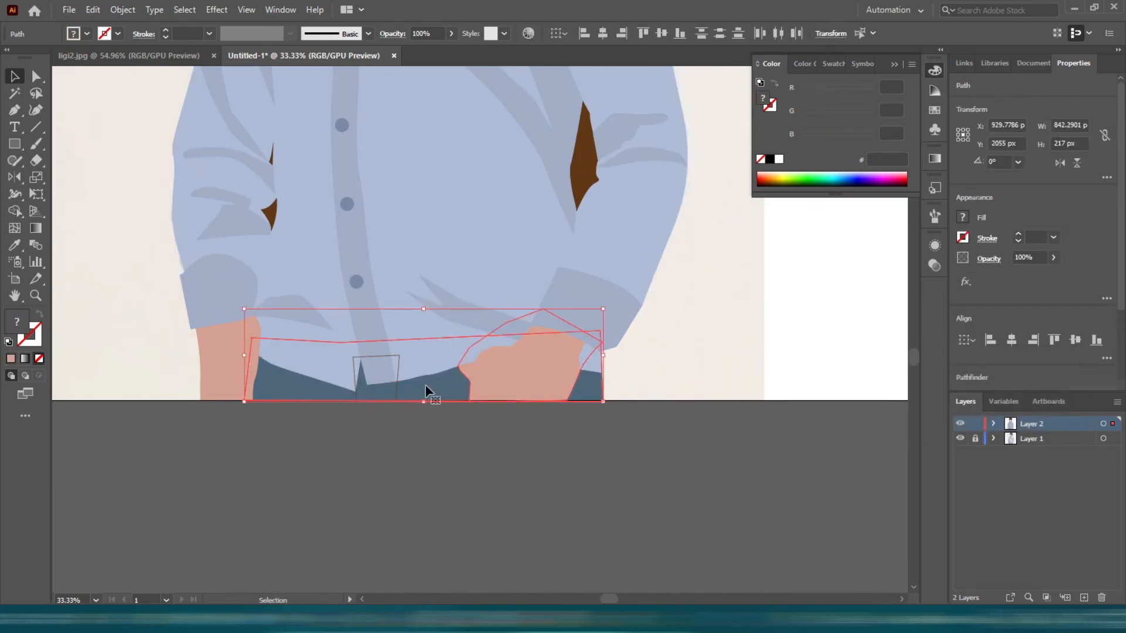
left_click(297, 392)
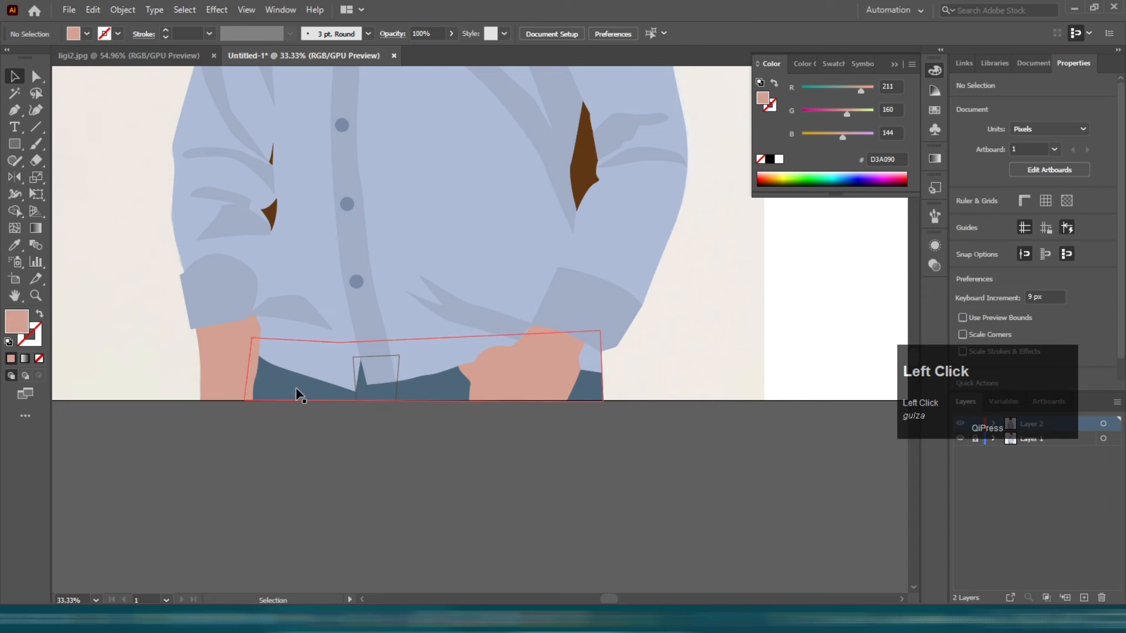
Step: Fill the fly piece in the middle of the jeans with the darker denim blue #3F596B and send it with the jeans behind the shirt
left_click(358, 379)
key("i")
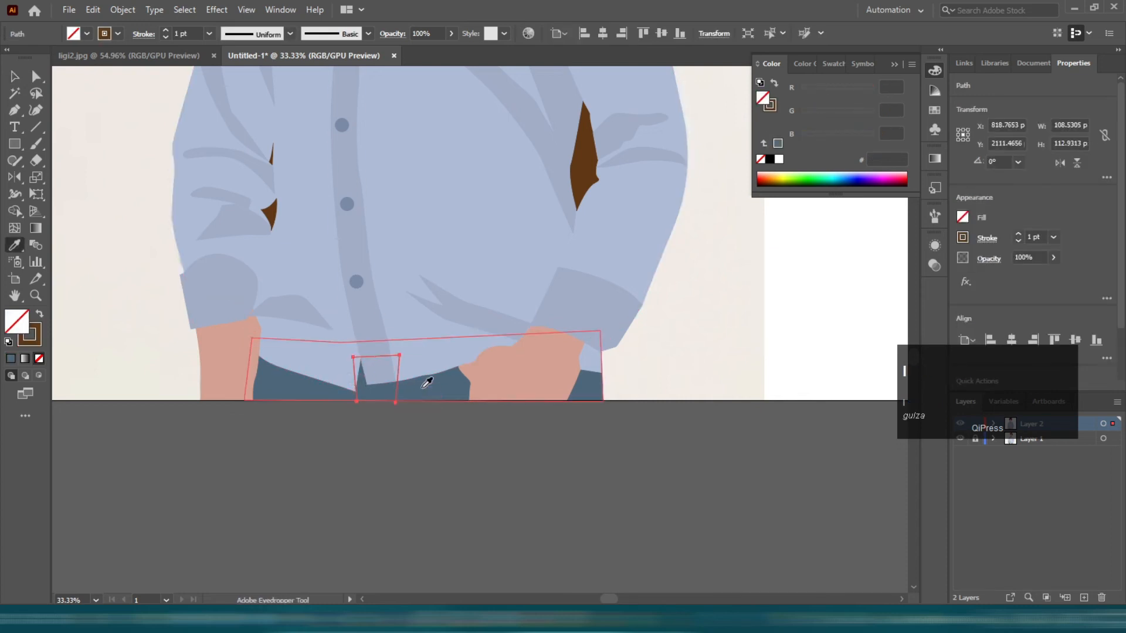
left_click(428, 382)
key("v")
double_click(18, 319)
left_click(740, 327)
left_click(940, 229)
left_click(449, 389, "shift")
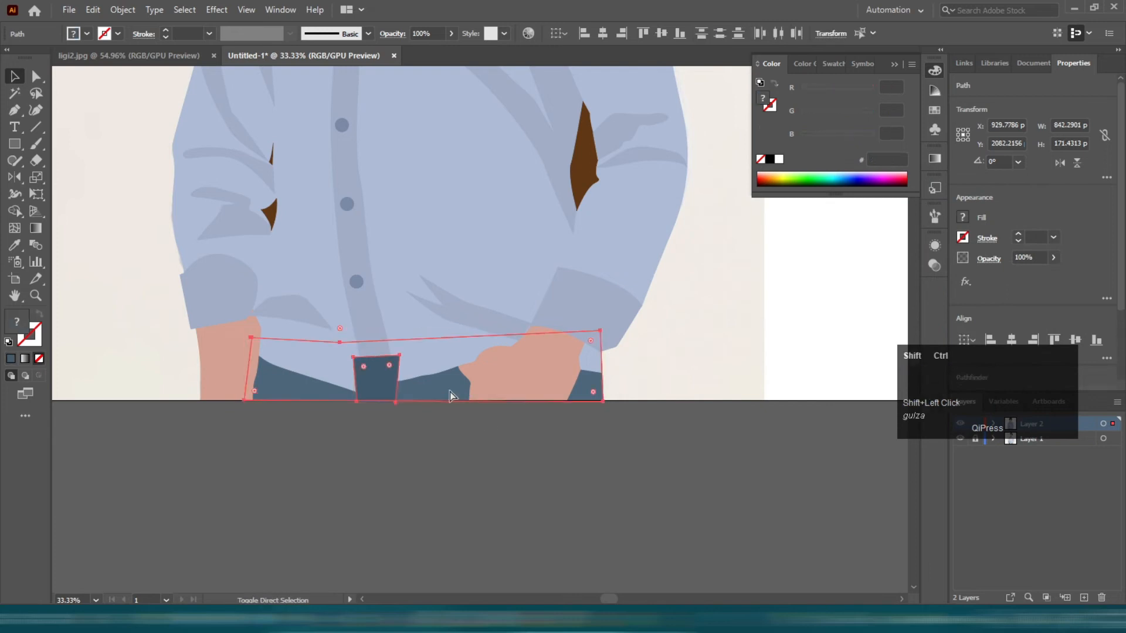
left_click(402, 414)
Step: Cut the three brown gap shapes between the arms and torso out of the shirt with the Shape Builder so they become holes
scroll(245, 302, "up", 3)
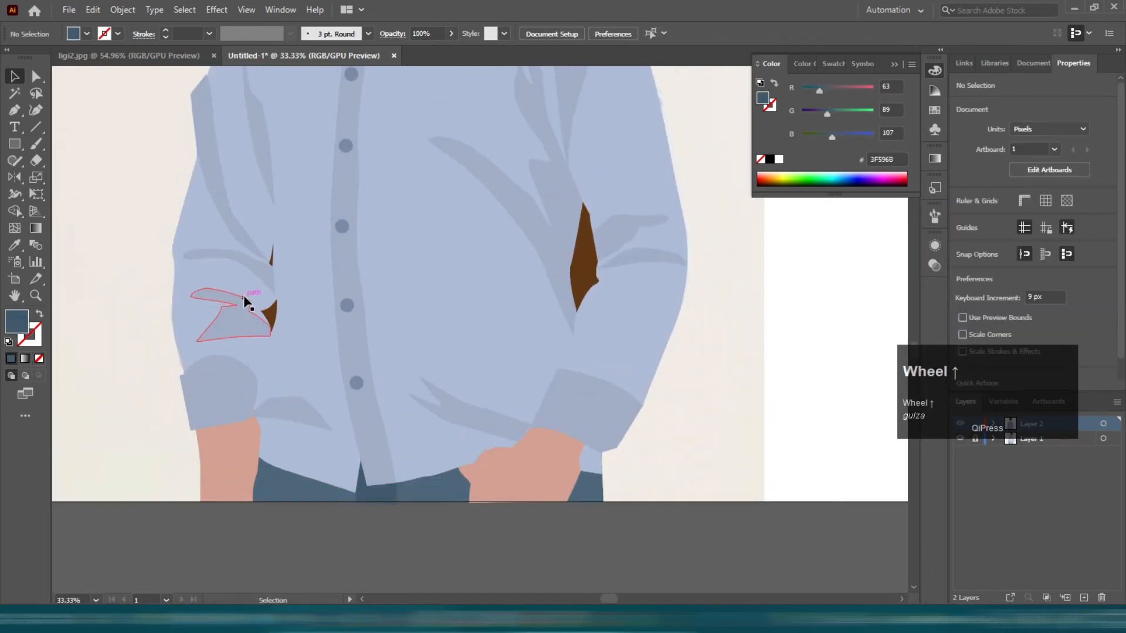
left_click(269, 315)
left_click(271, 261, "shift")
left_click(577, 258, "shift")
left_click(391, 286, "shift")
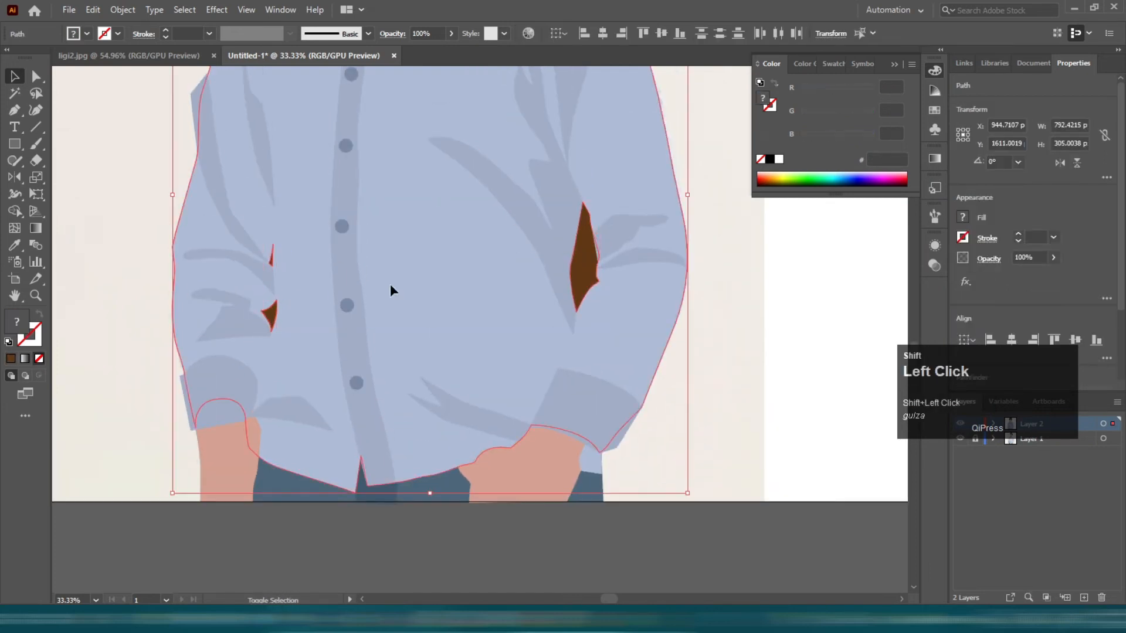
left_click(22, 212)
left_click(587, 263, "alt")
scroll(228, 287, "up", 3)
left_click(360, 364, "alt")
left_click(362, 216, "alt")
scroll(405, 262, "down", 3)
key("v")
left_click(183, 234)
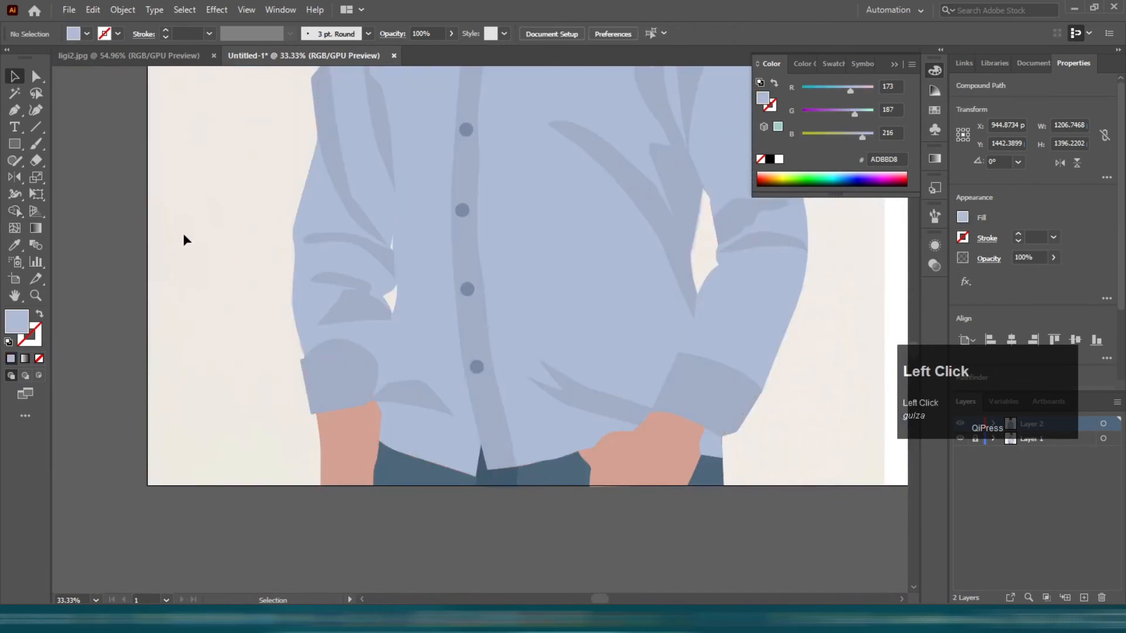
Step: Trim the sliver of the photo-left cuff that overhangs the shirt's outer edge with the Shape Builder
scroll(247, 258, "down", 1)
scroll(299, 352, "up", 2)
left_click(307, 356)
left_click(293, 274, "shift")
left_click(15, 211)
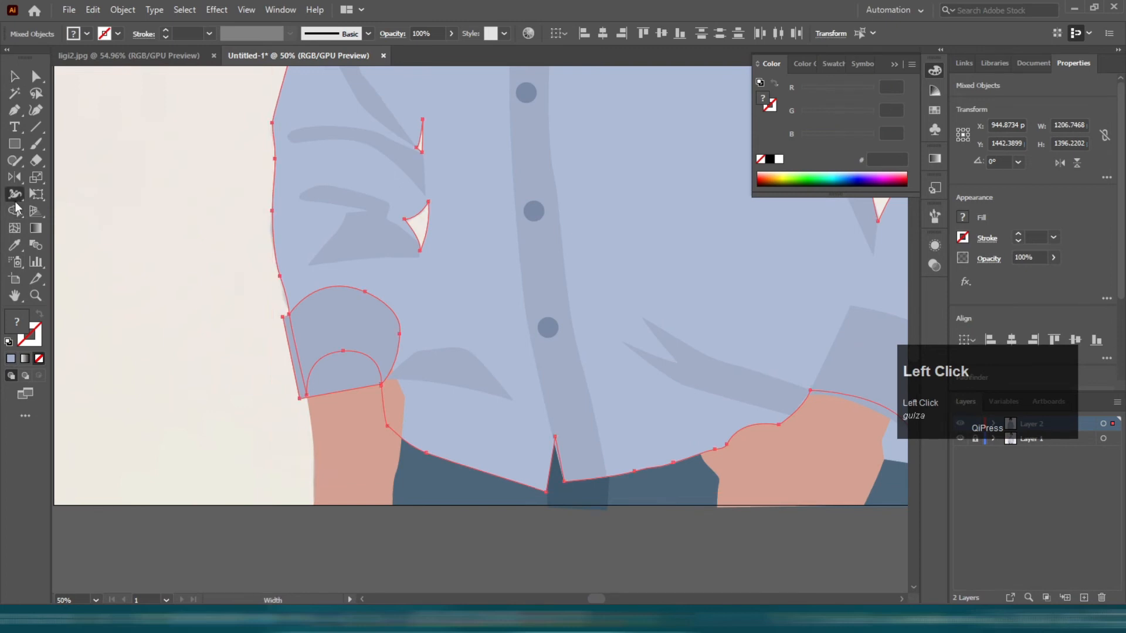
left_click(286, 344, "alt")
key("v")
left_click(217, 340)
scroll(363, 381, "down", 1)
scroll(365, 382, "up", 3)
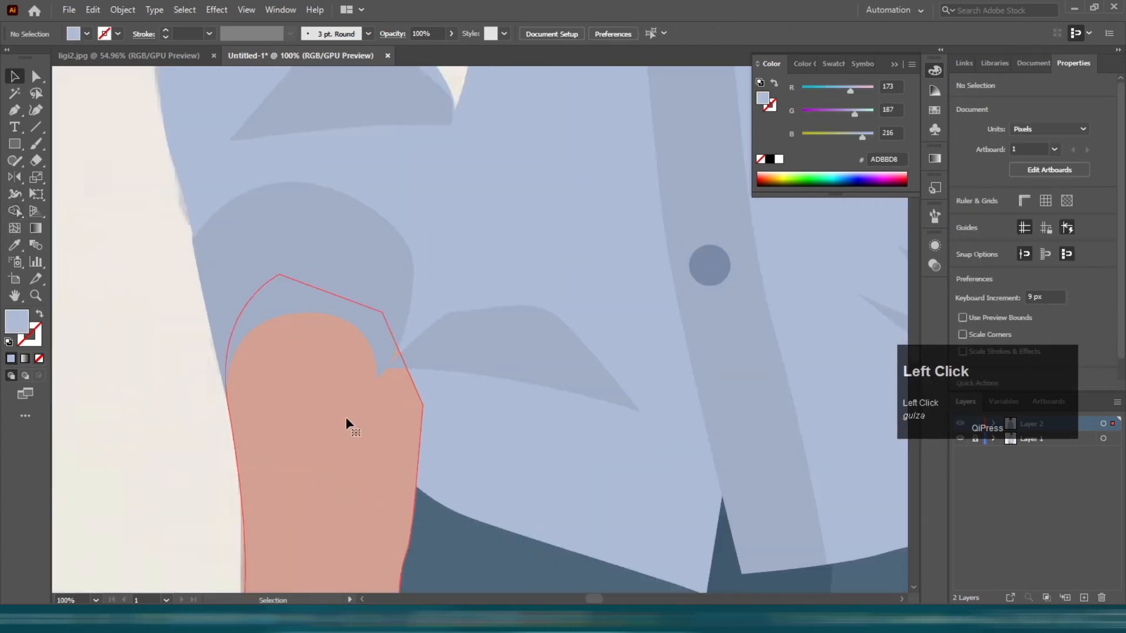
left_click(346, 420)
scroll(310, 323, "down", 2)
scroll(286, 378, "down", 2)
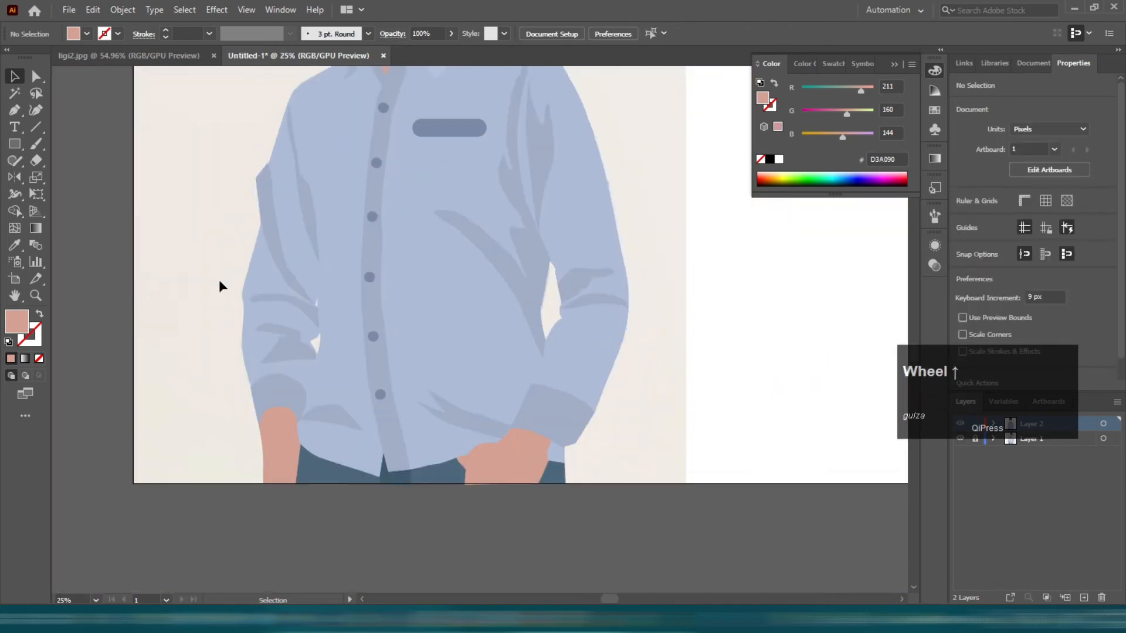
Step: Trim the part of the photo-left upper sleeve's fold shadow that sticks out past the shirt outline with the Shape Builder
scroll(258, 204, "up", 4)
left_click(258, 204)
left_click(331, 208, "shift")
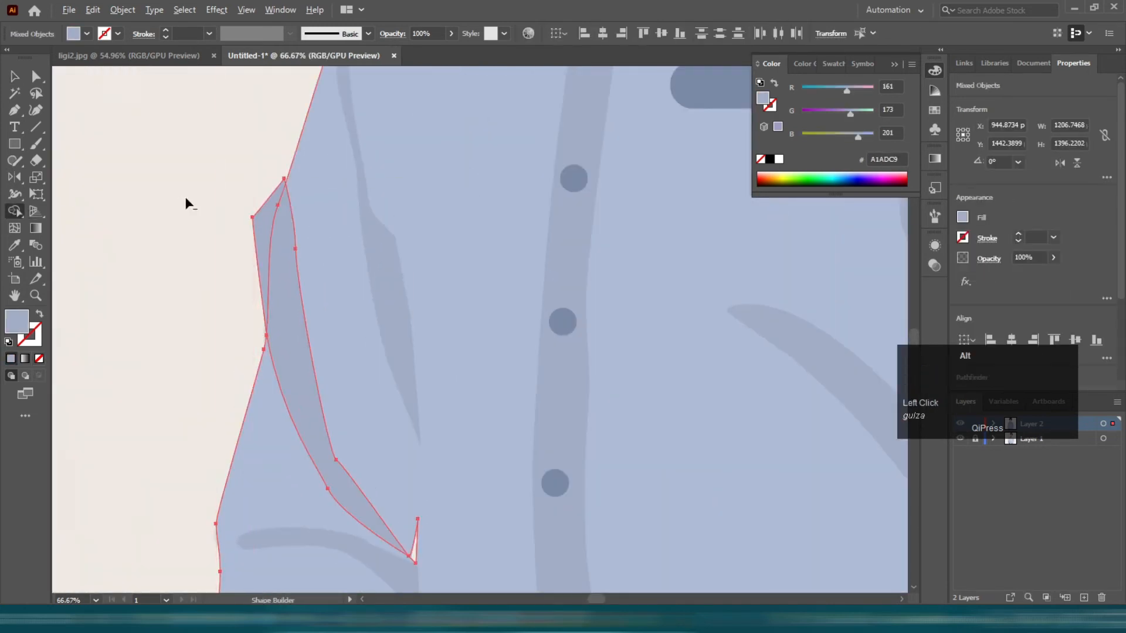
left_click(203, 201)
scroll(326, 209, "down", 4)
scroll(589, 270, "up", 3)
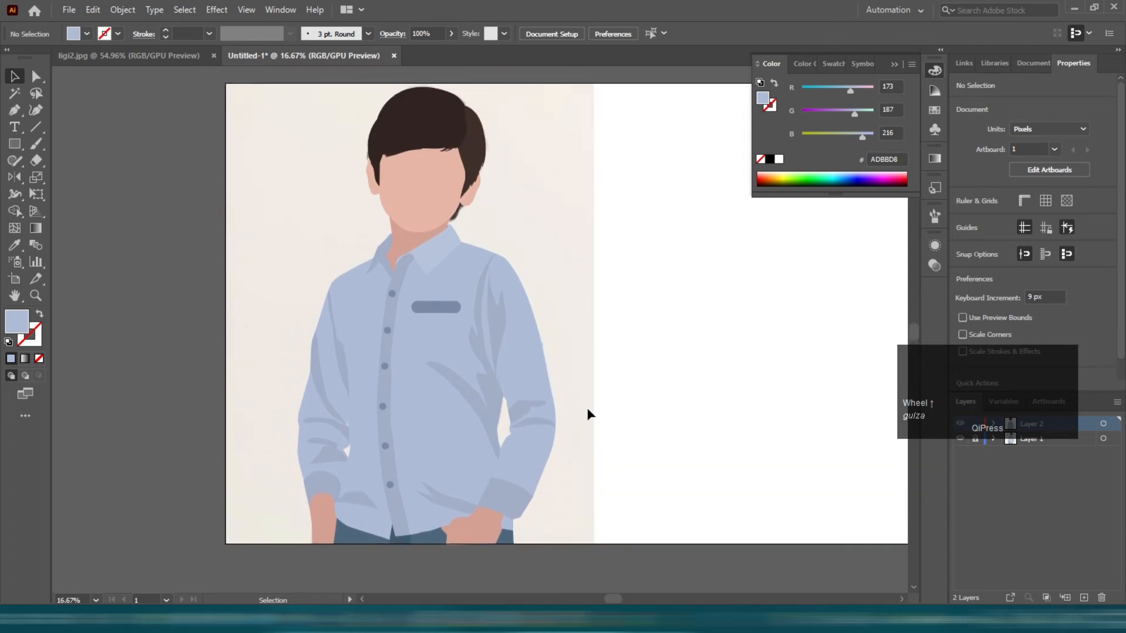
Step: Try a linear gradient from the sampled shadow blue to 0% opacity on the two torso fold shadows beside the photo-right arm
scroll(487, 414, "up", 2)
left_click(483, 409)
left_click(465, 279, "shift")
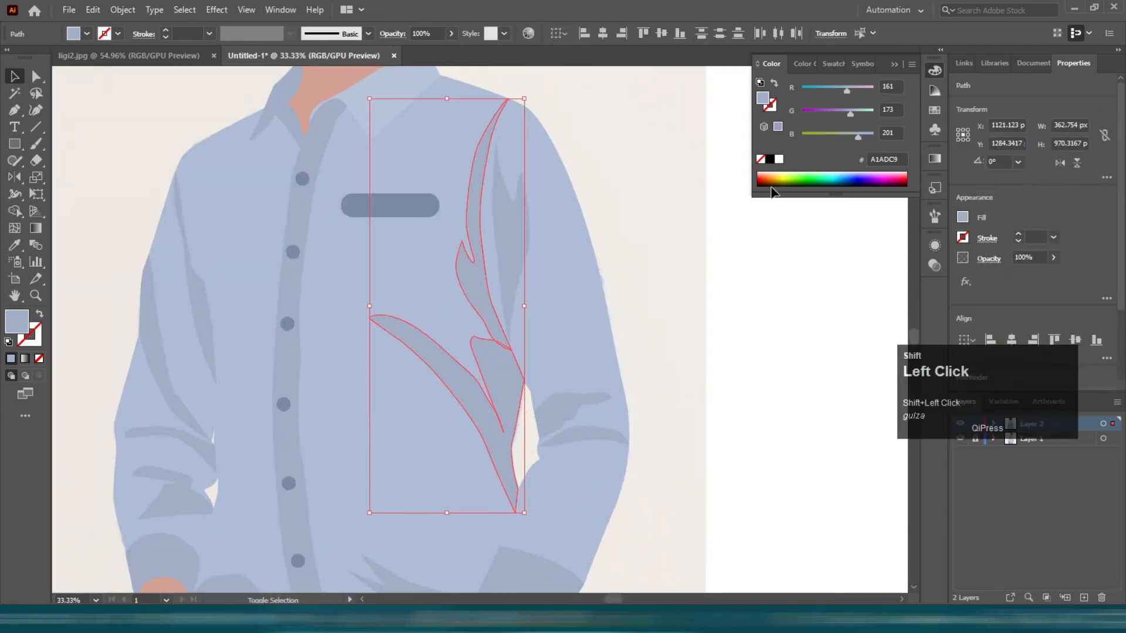
left_click(933, 159)
left_click(800, 258)
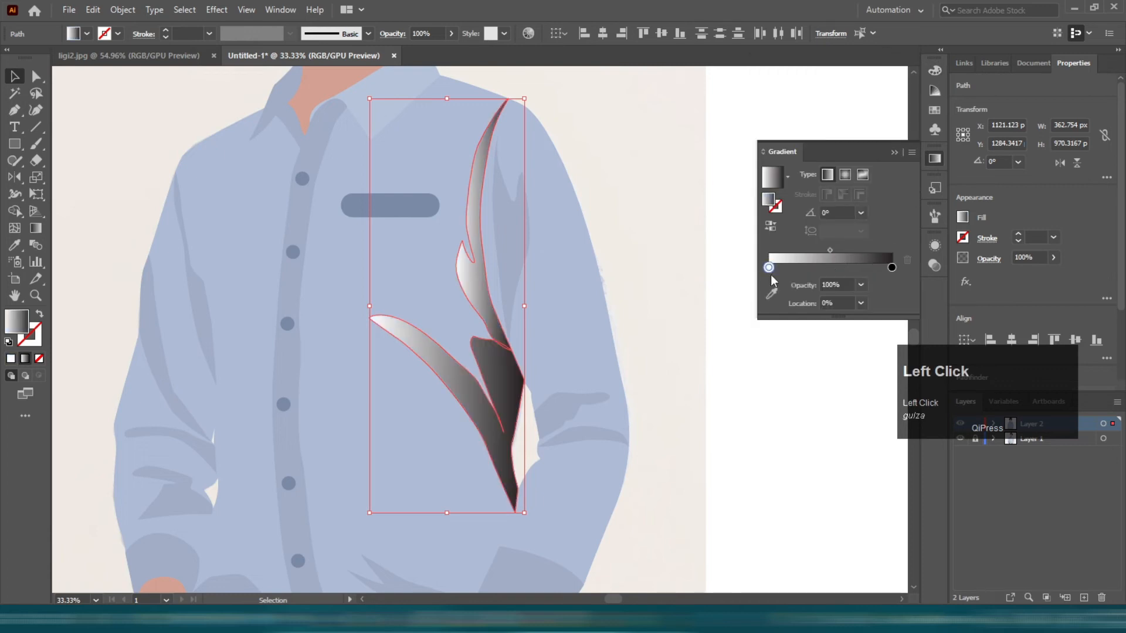
left_click(771, 292)
left_click(521, 258)
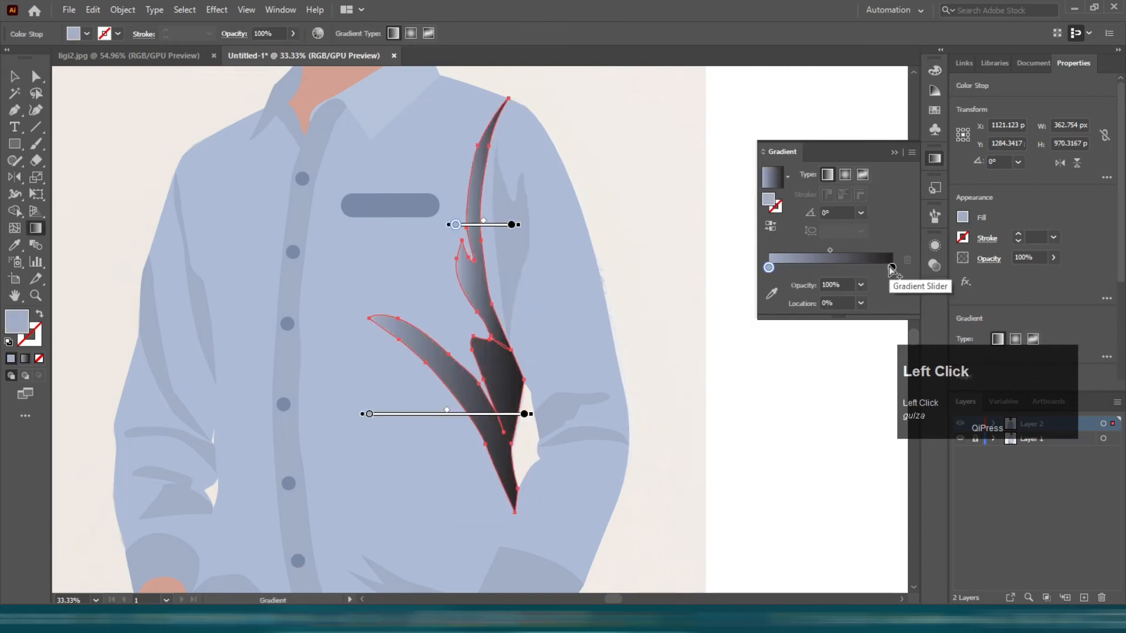
left_click(861, 284)
left_click(874, 303)
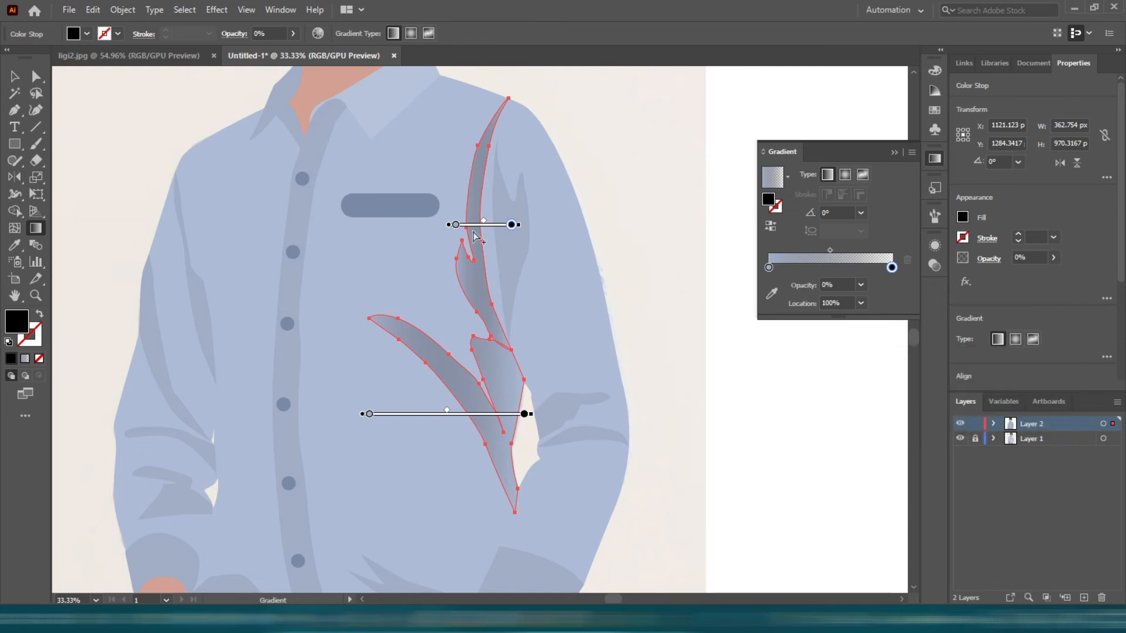
Step: Try angling the fold-shadow gradient diagonally at about 133° from the photo-right armpit towards the chest
key("v")
left_click(435, 326)
left_click(436, 374)
key("g")
left_click_drag(362, 273, 552, 402)
left_click_drag(225, 358, 408, 357)
scroll(531, 438, "down", 2)
left_click_drag(574, 519, 465, 382)
key("v")
Step: Try redrawing the lower torso fold shadow's gradient diagonally from the sleeve side up towards the button placket
scroll(464, 382, "up", 2)
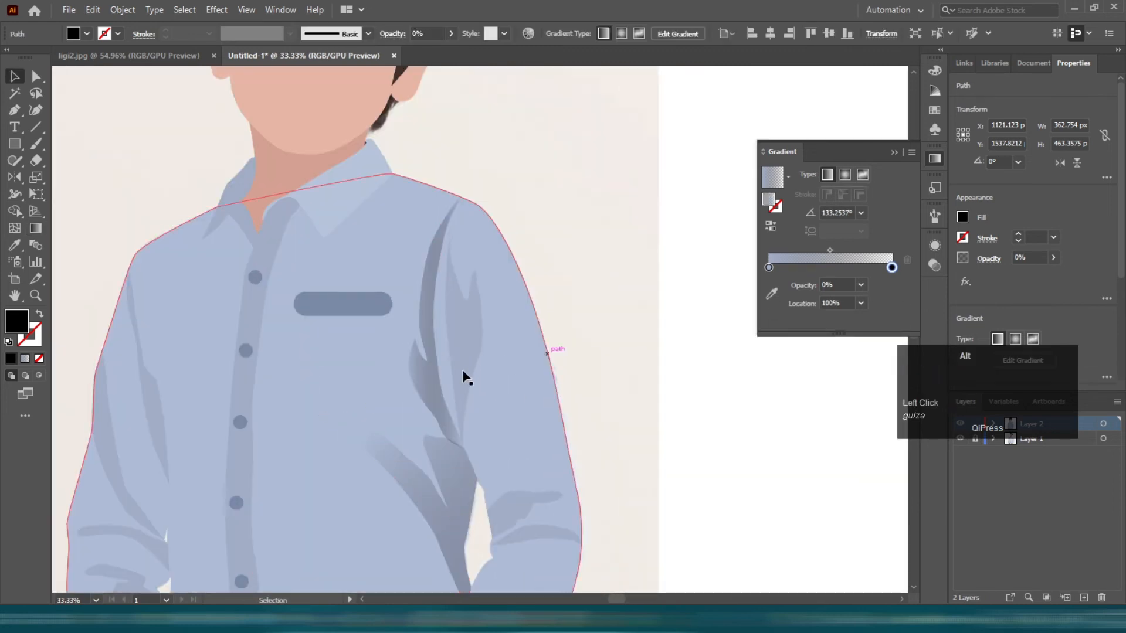
scroll(440, 432, "down", 2)
scroll(439, 432, "up", 3)
left_click(440, 432)
scroll(440, 432, "down", 2)
key("g")
scroll(486, 445, "down", 3)
left_click_drag(503, 455, 404, 348)
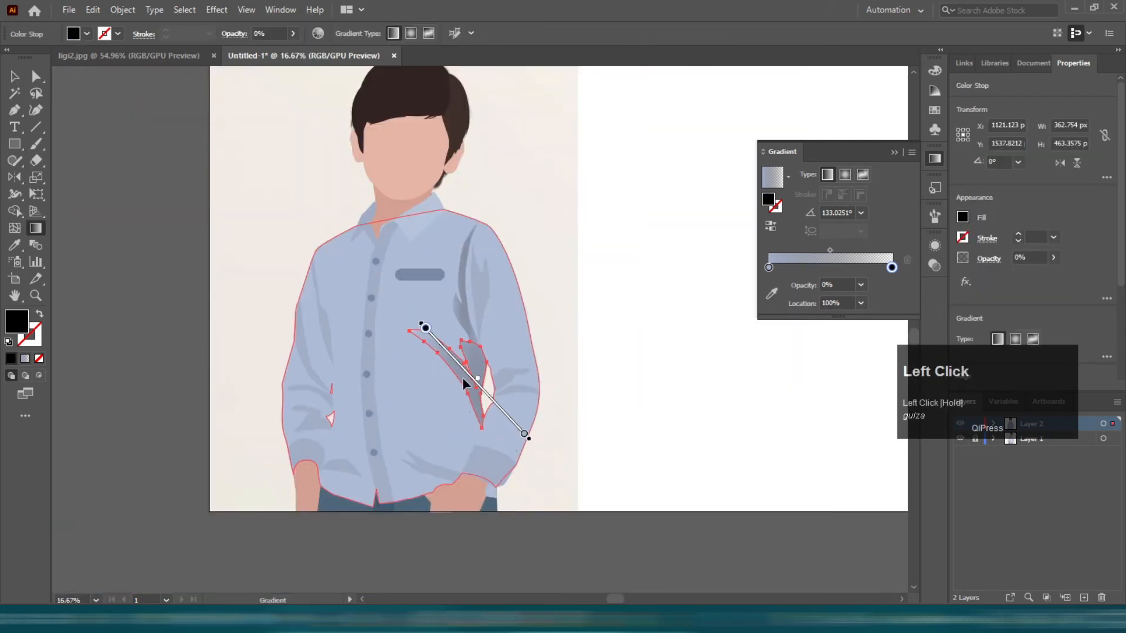
key("v")
left_click(537, 260)
scroll(501, 274, "up", 1)
Step: Undo the gradient changes on the torso fold shadows back to their flat shadow blue fill
key("ctrl+z")
key("ctrl+z")
key("ctrl+z")
key("ctrl+z")
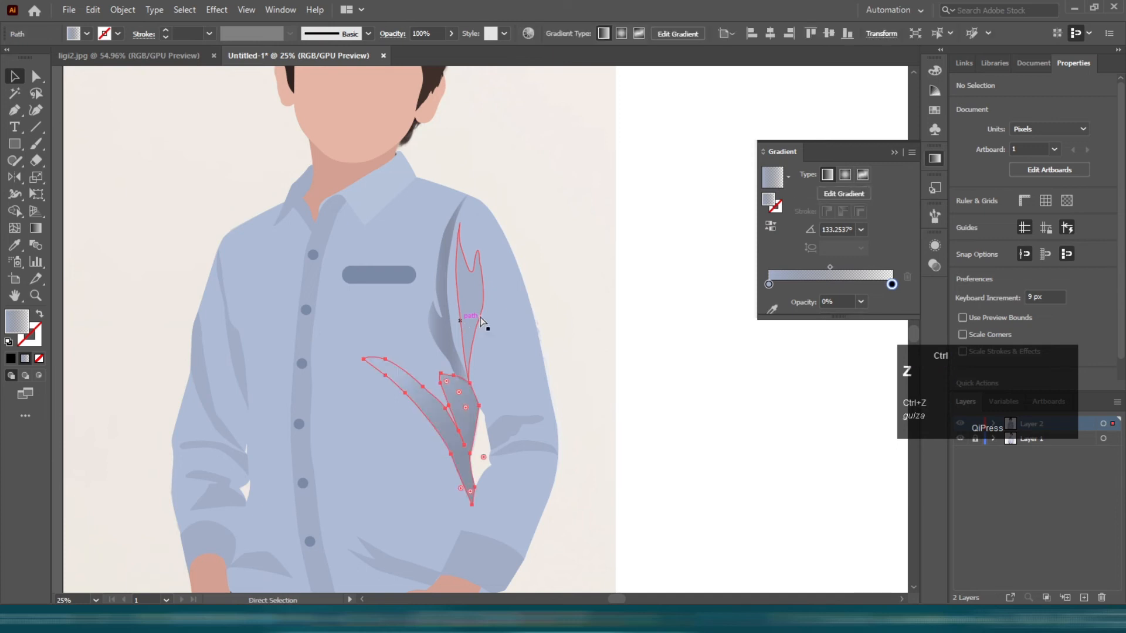
left_click(623, 257)
key("ctrl+shift+z")
left_click(539, 203)
Step: Paste a copy of the front hair shape in place on top and fill it with a white-to-black linear gradient
scroll(532, 219, "down", 2)
scroll(533, 219, "up", 1)
scroll(458, 182, "up", 3)
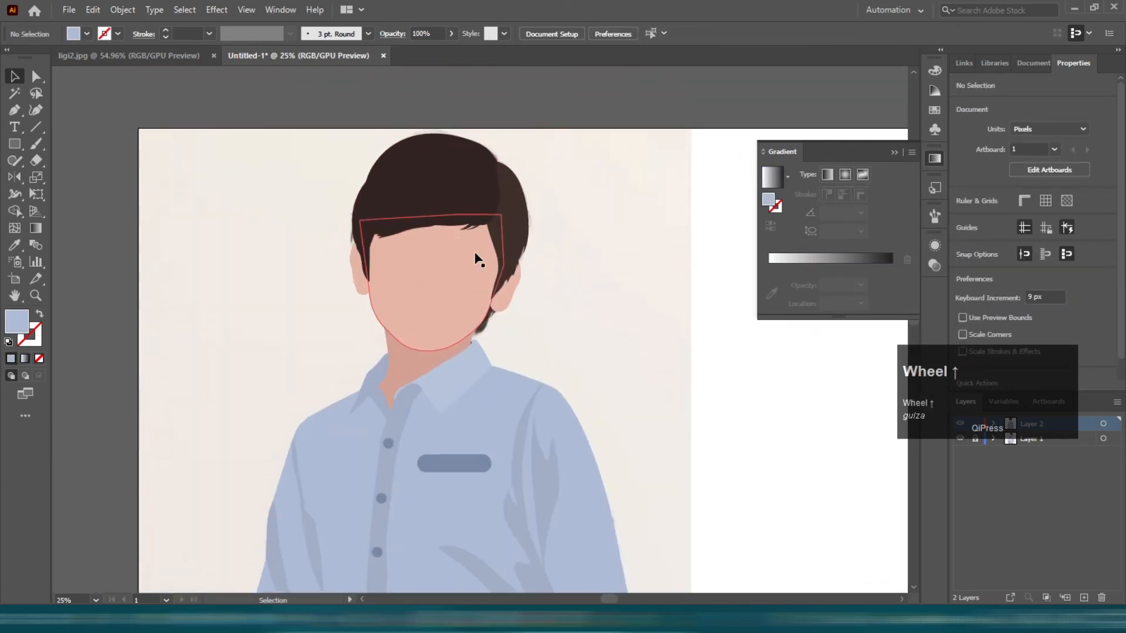
scroll(486, 226, "up", 2)
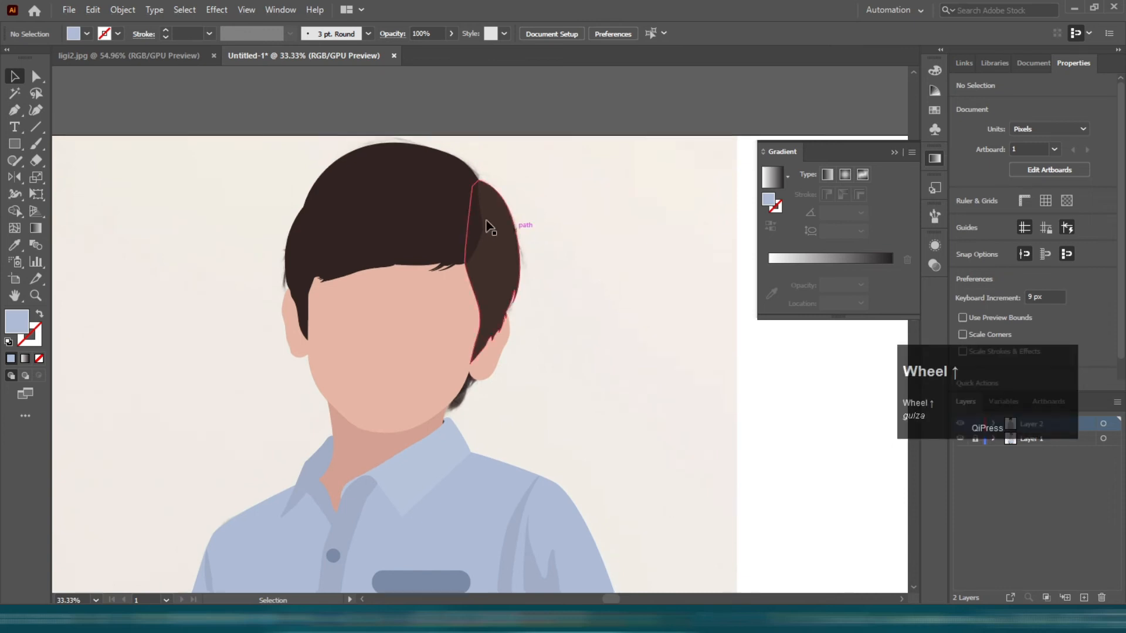
scroll(415, 253, "up", 1)
scroll(404, 258, "down", 2)
left_click(403, 264)
key("ctrl+f")
left_click(845, 262)
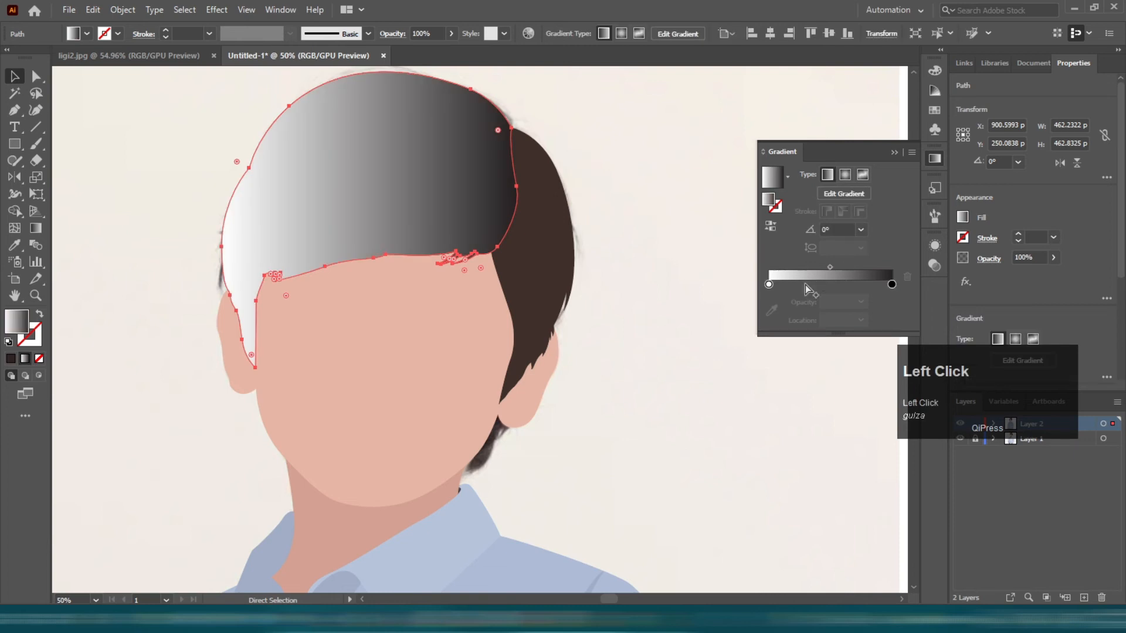
key("v")
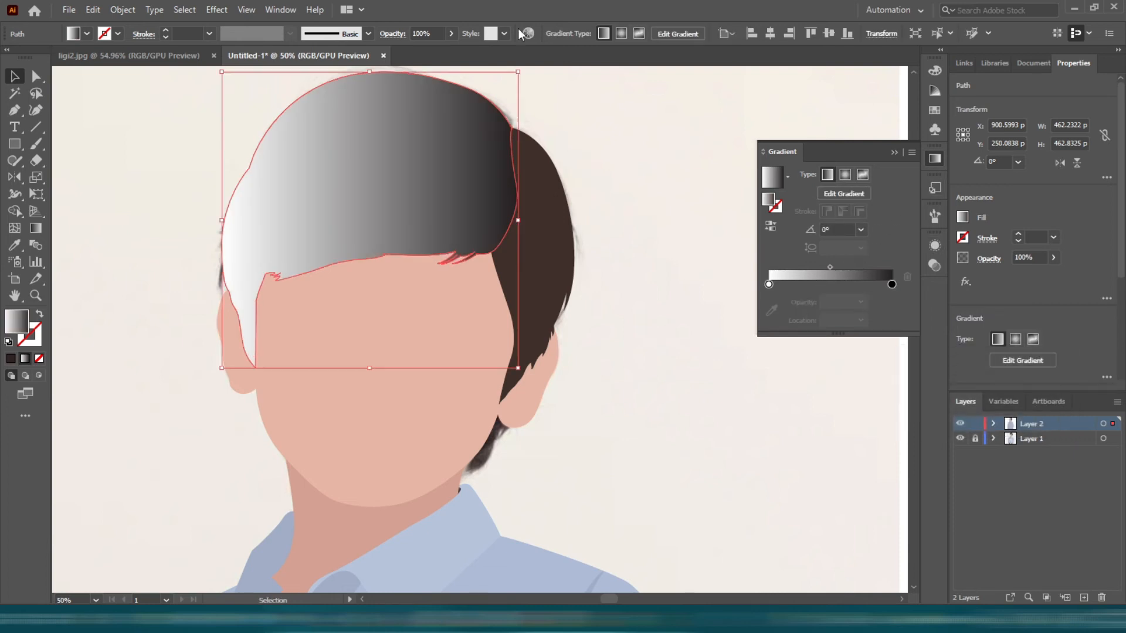
left_click(232, 7)
mouse_move(249, 6)
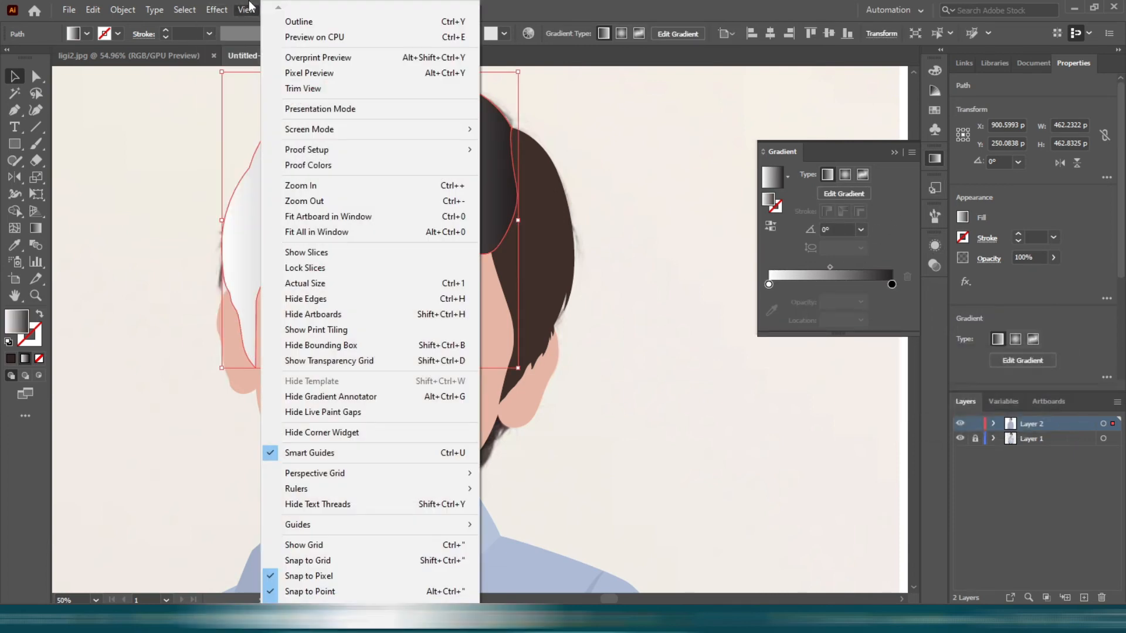
left_click(662, 164)
left_click(930, 246)
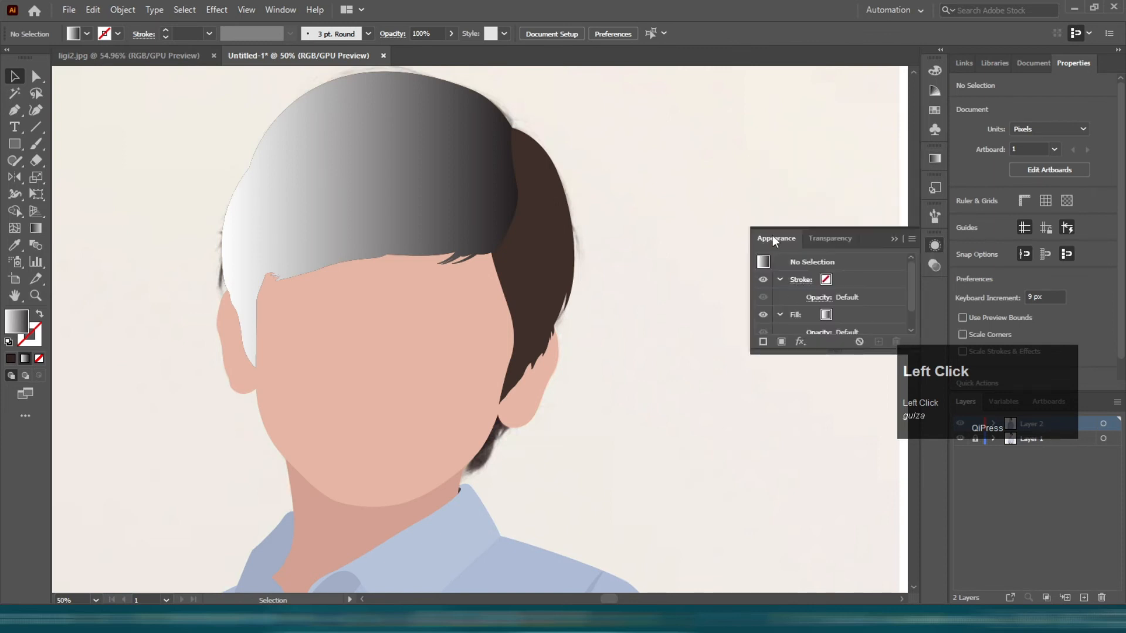
left_click(800, 341)
mouse_move(897, 568)
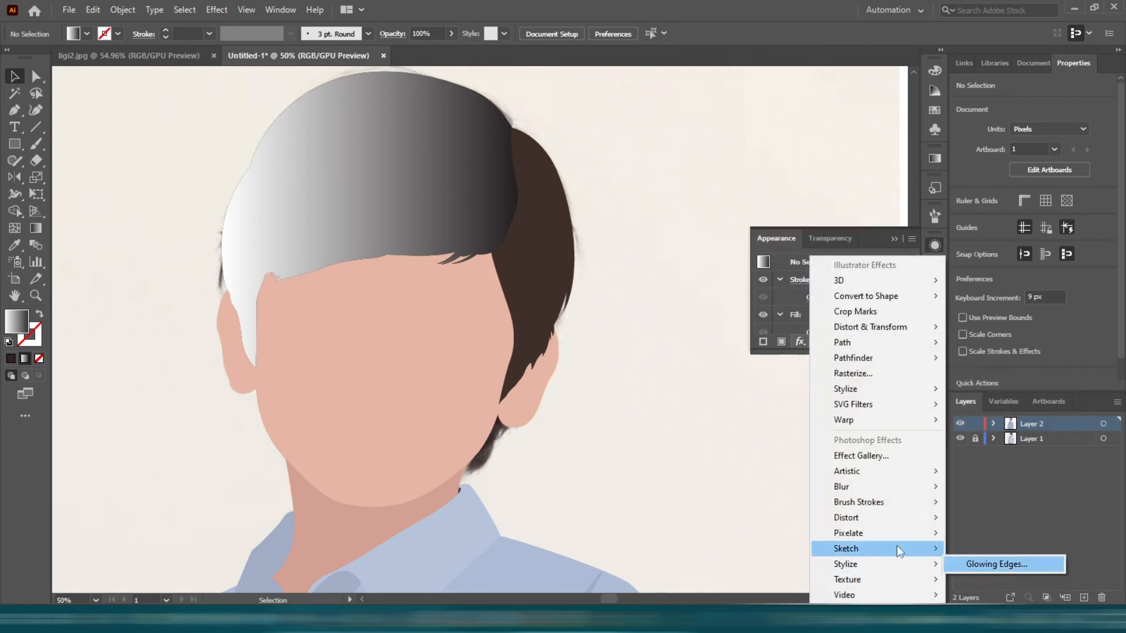
left_click(958, 529)
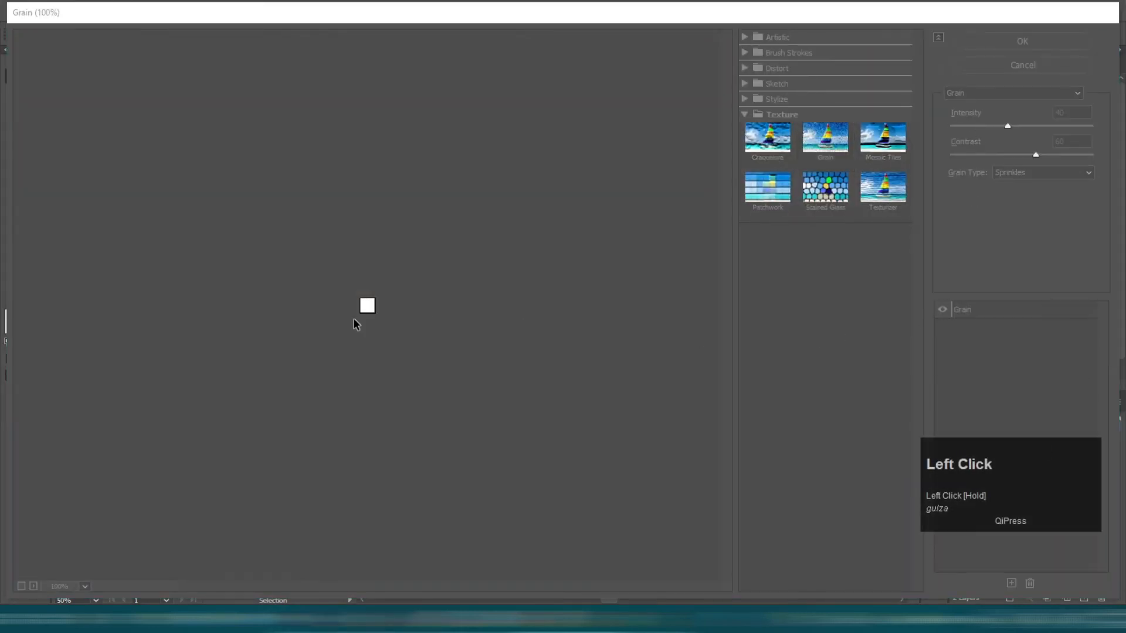
left_click(1020, 42)
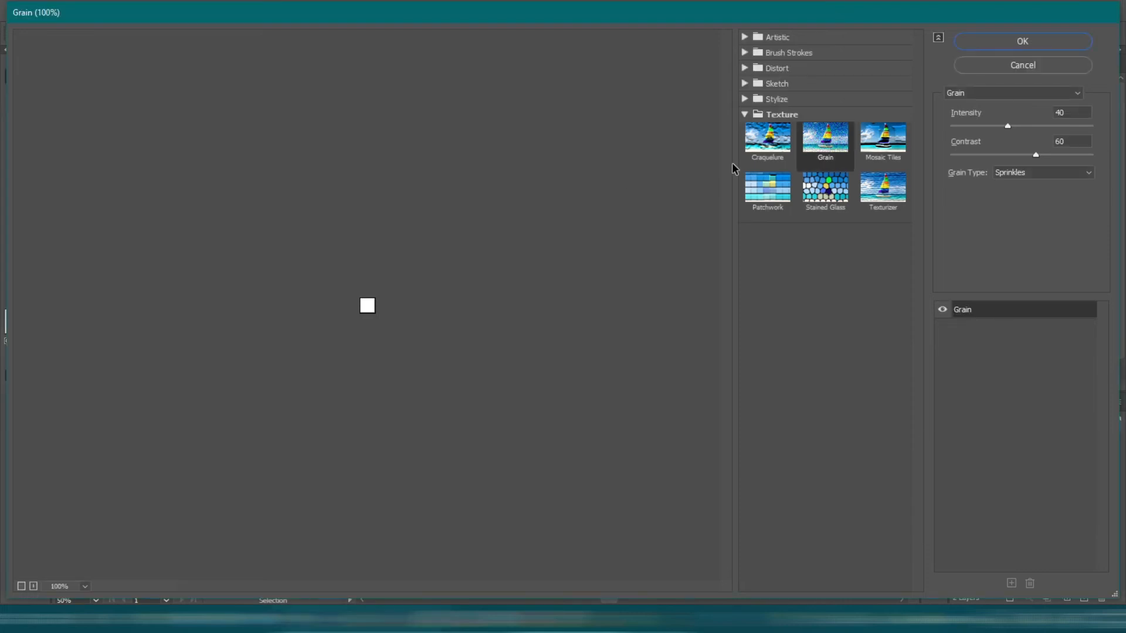
left_click(1019, 44)
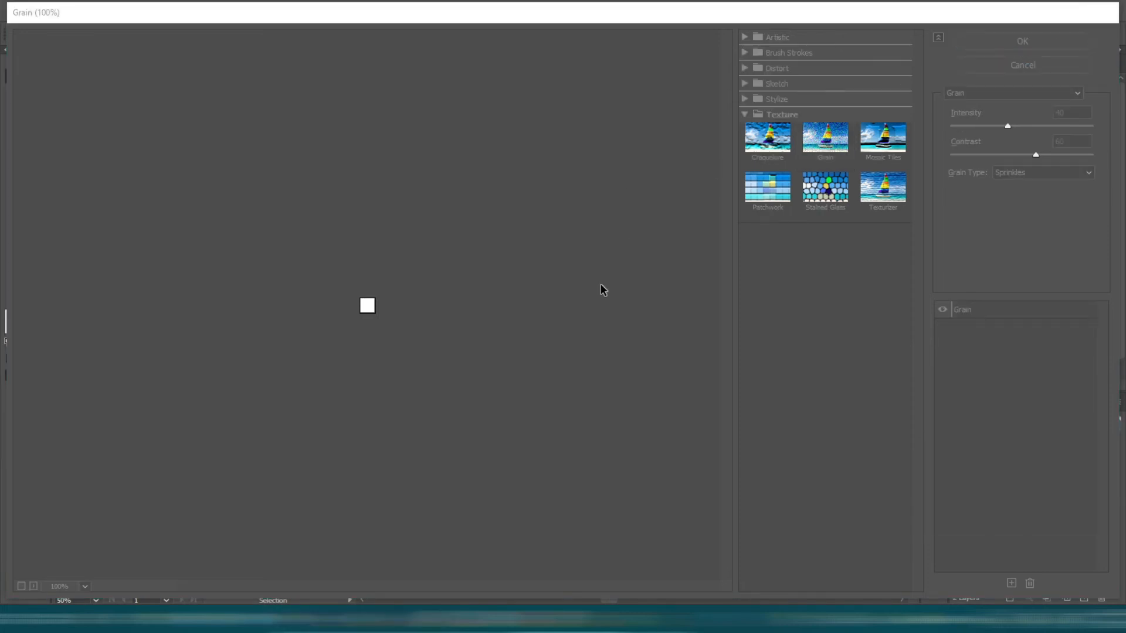
left_click(1011, 41)
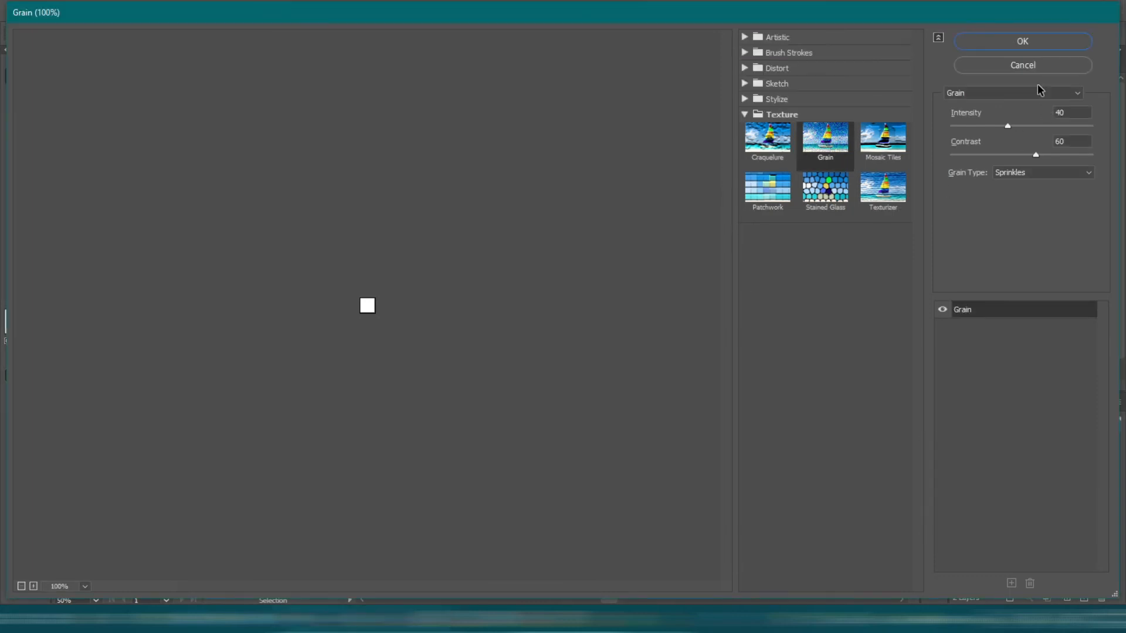
left_click(1039, 69)
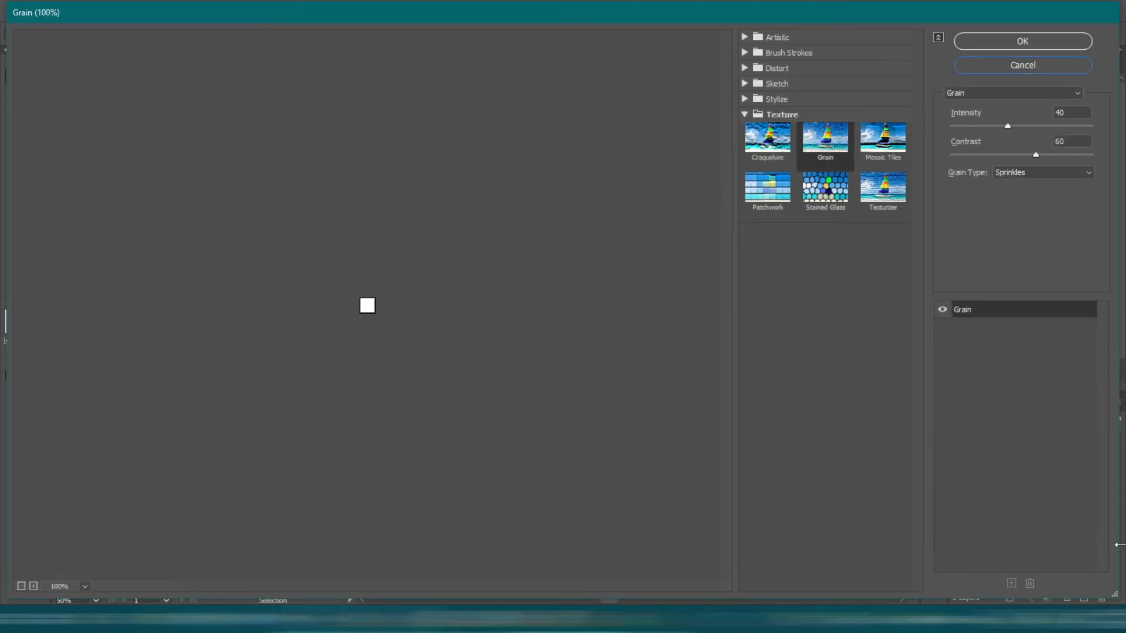
left_click(1044, 496)
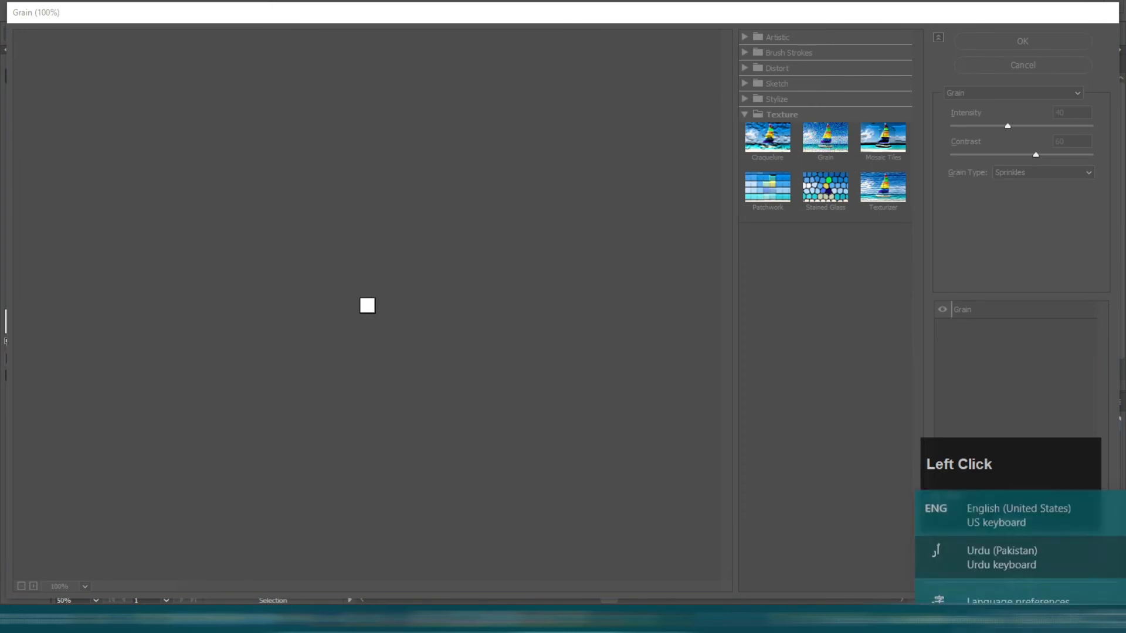
left_click(1018, 511)
left_click(980, 69)
Step: Apply the Grain texture effect to the gradient hair copy with intensity 40, contrast 60 and grain type Sprinkles
left_click(485, 185)
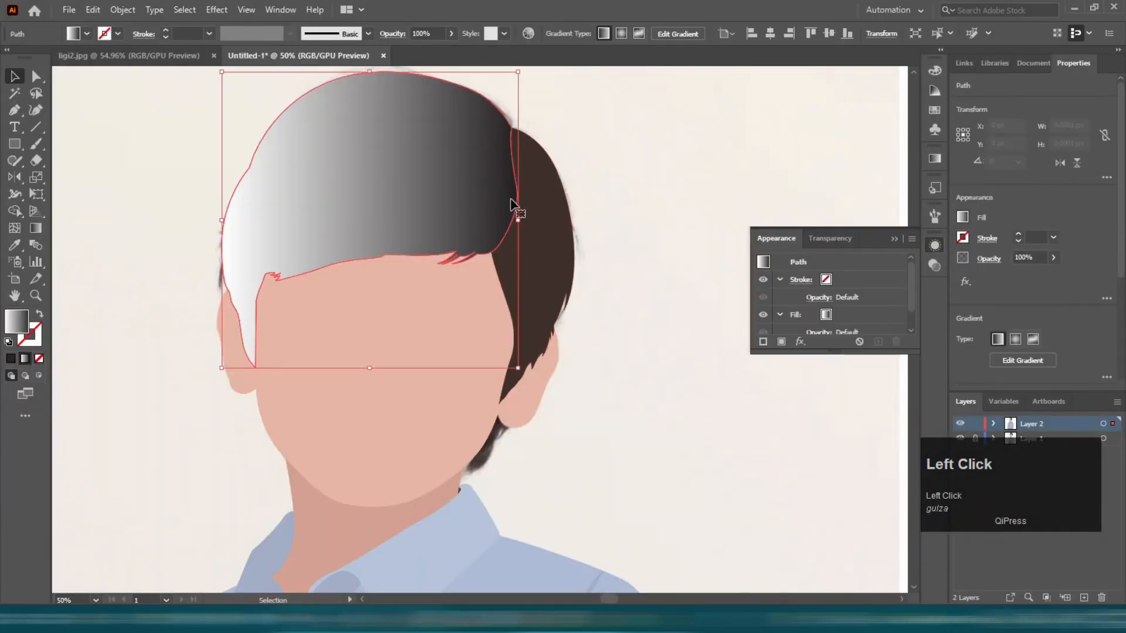
left_click(798, 342)
mouse_move(880, 580)
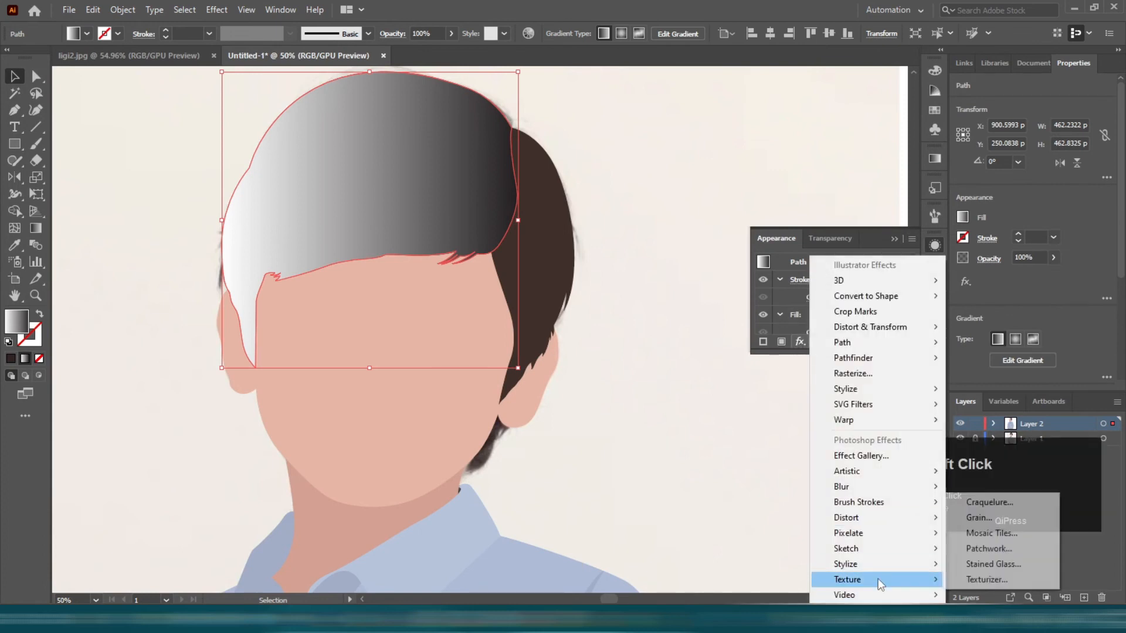
left_click(969, 525)
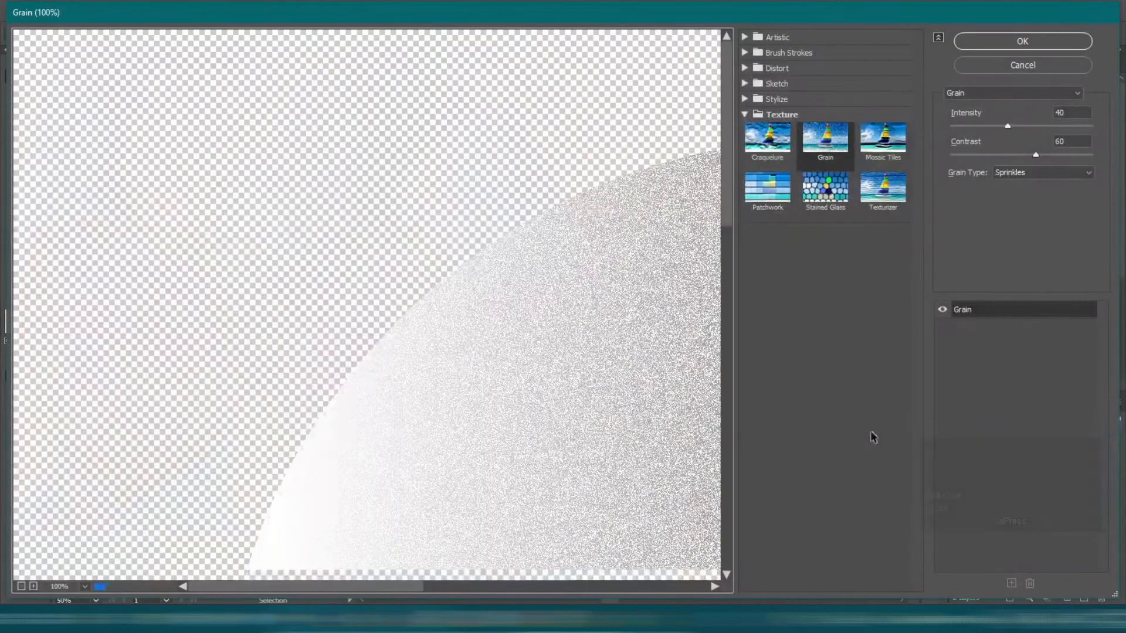
key("Return")
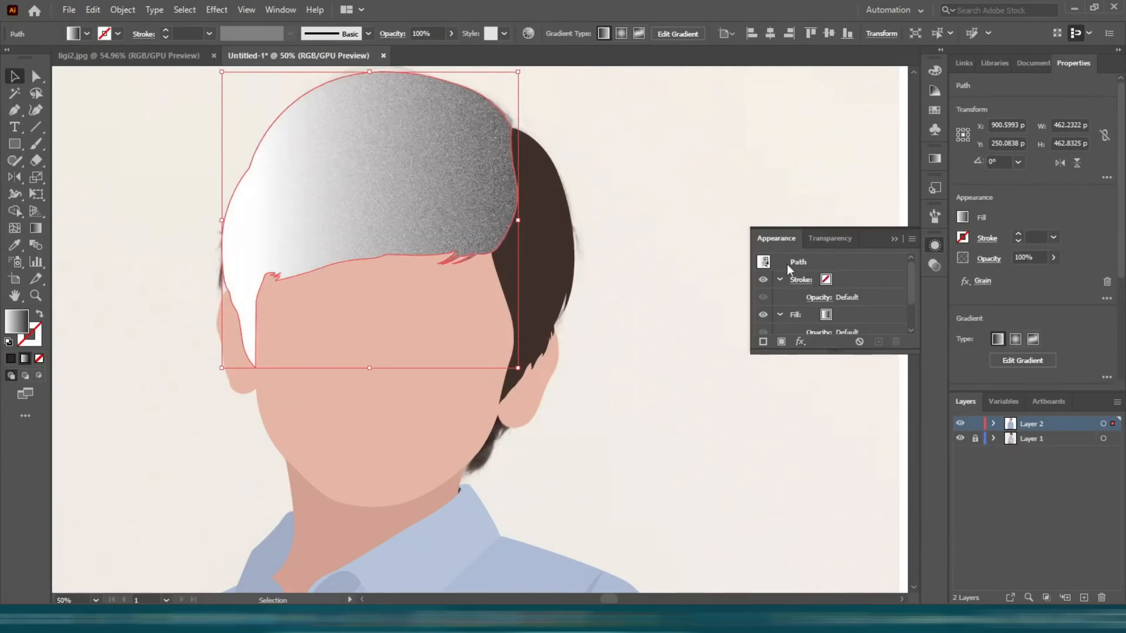
Step: Set the grainy hair copy's blending mode to Multiply and deselect it
left_click(831, 238)
left_click(793, 260)
left_click(785, 310)
left_click(698, 215)
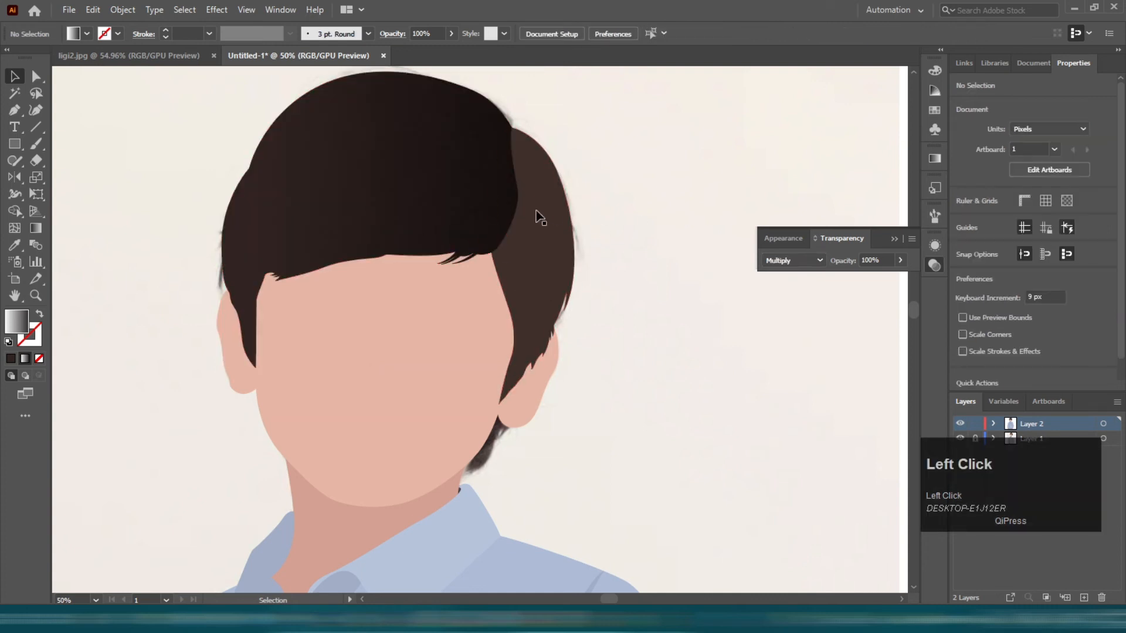
Step: Paste a copy of the side hair shape in place and fill it with a black-to-white linear gradient
scroll(578, 232, "up", 1)
left_click(557, 271)
key("ctrl+c")
key("ctrl+f")
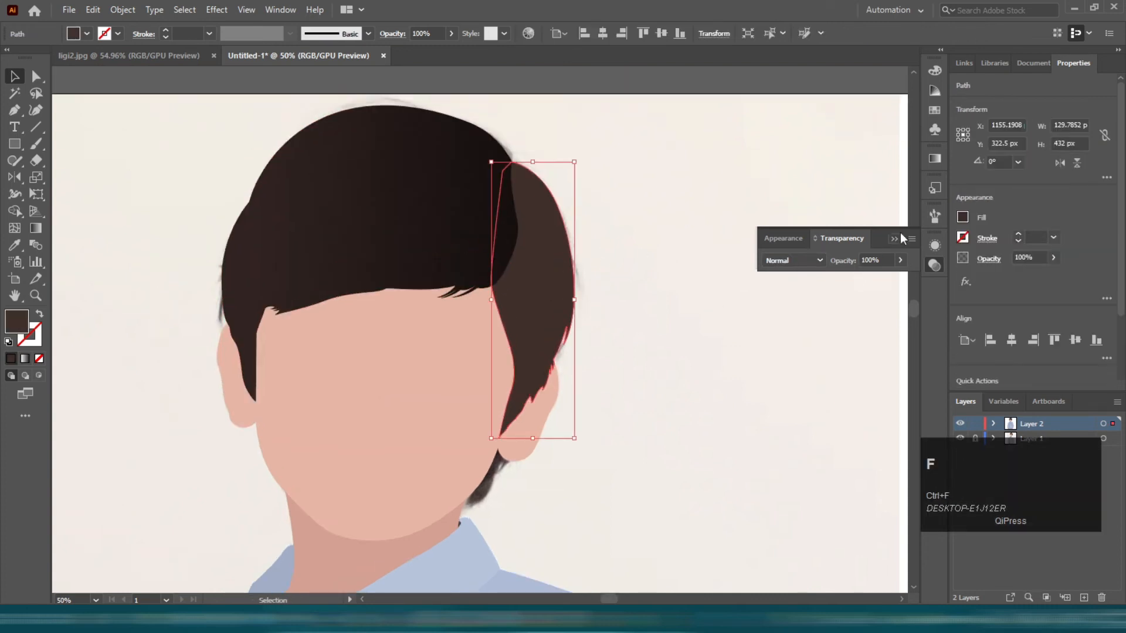
left_click(934, 157)
left_click(815, 255)
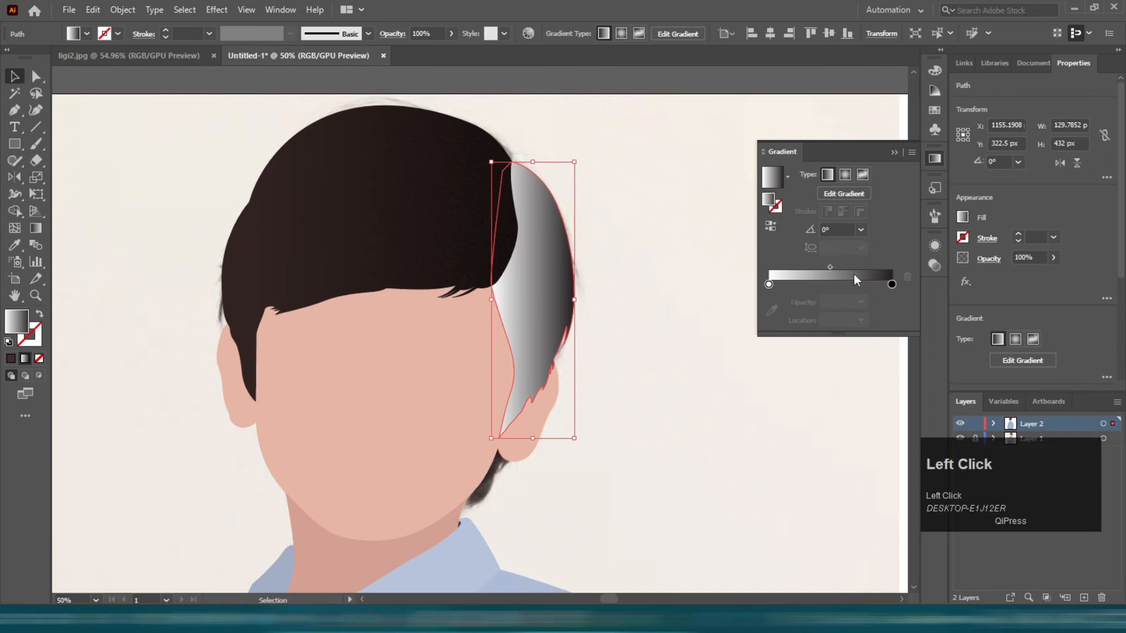
left_click(770, 225)
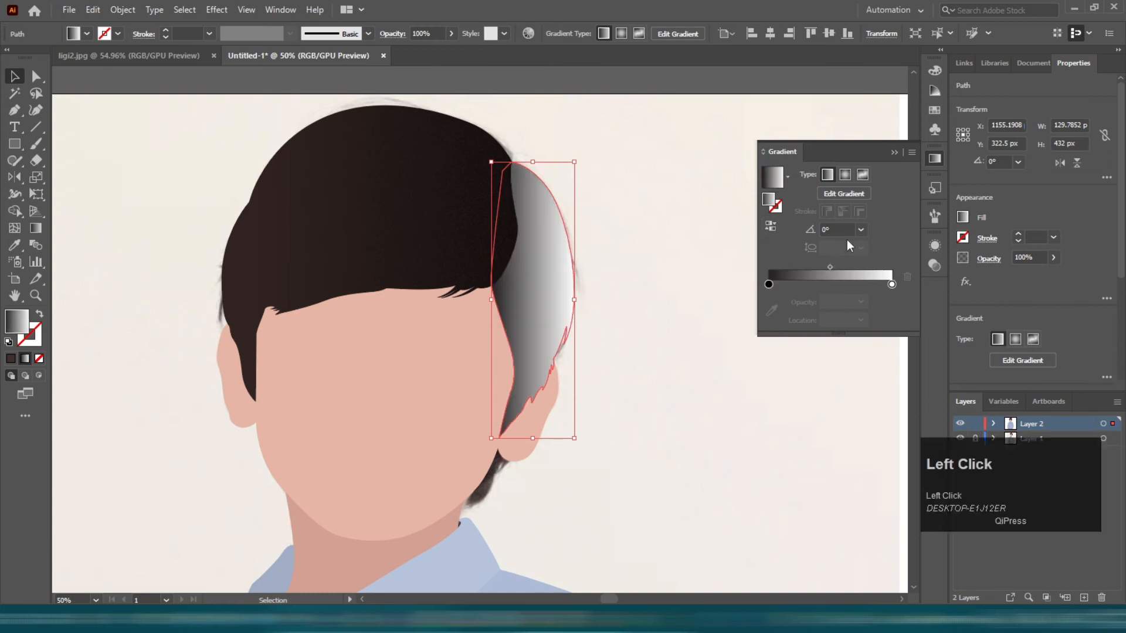
Step: Apply the Grain texture effect to the side hair copy with intensity 40, contrast 60 and grain type Sprinkles
left_click(937, 163)
left_click(933, 245)
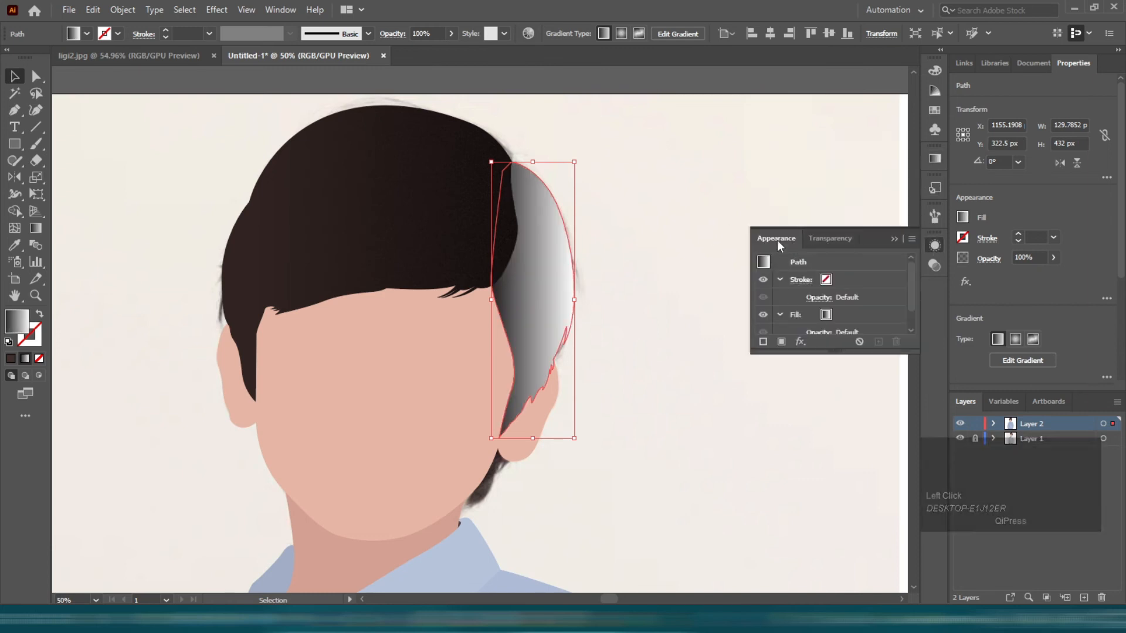
left_click(800, 342)
mouse_move(908, 579)
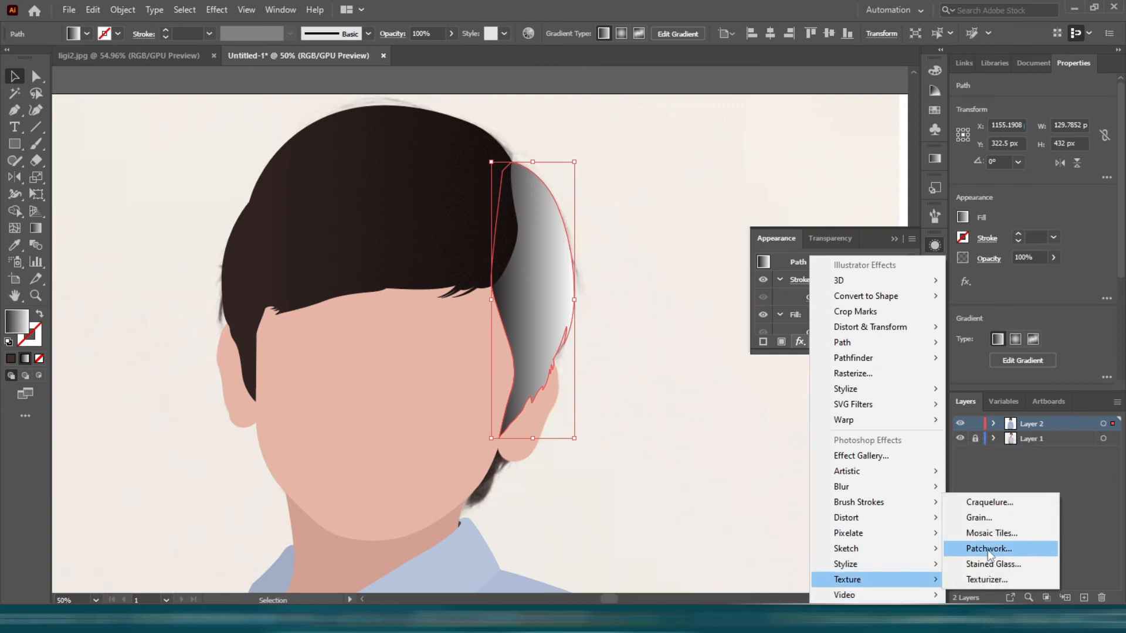
left_click(980, 516)
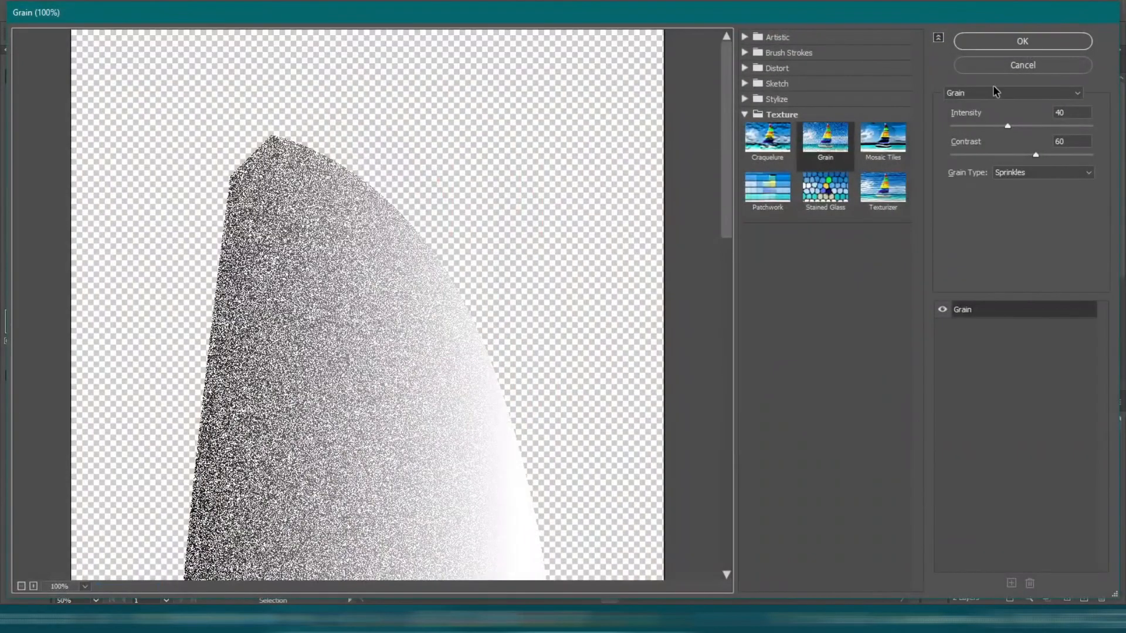
left_click(977, 45)
Step: Set the grainy side hair copy's blending mode to Multiply and deselect it
left_click(840, 244)
left_click(779, 261)
key("Escape")
left_click(663, 290)
Step: Paste a copy of the face shape in place and fill it with a vertical linear gradient from black at the chin to white at the forehead
scroll(460, 307, "down", 1)
left_click(389, 352)
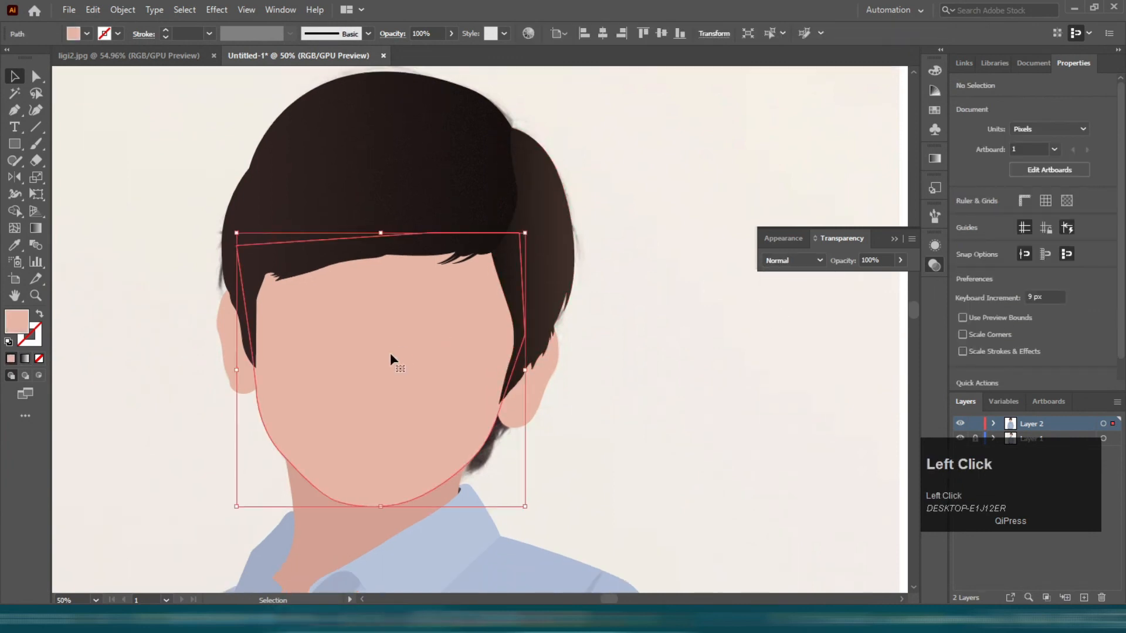
key("ctrl+c")
key("ctrl+f")
left_click(927, 158)
left_click(789, 275)
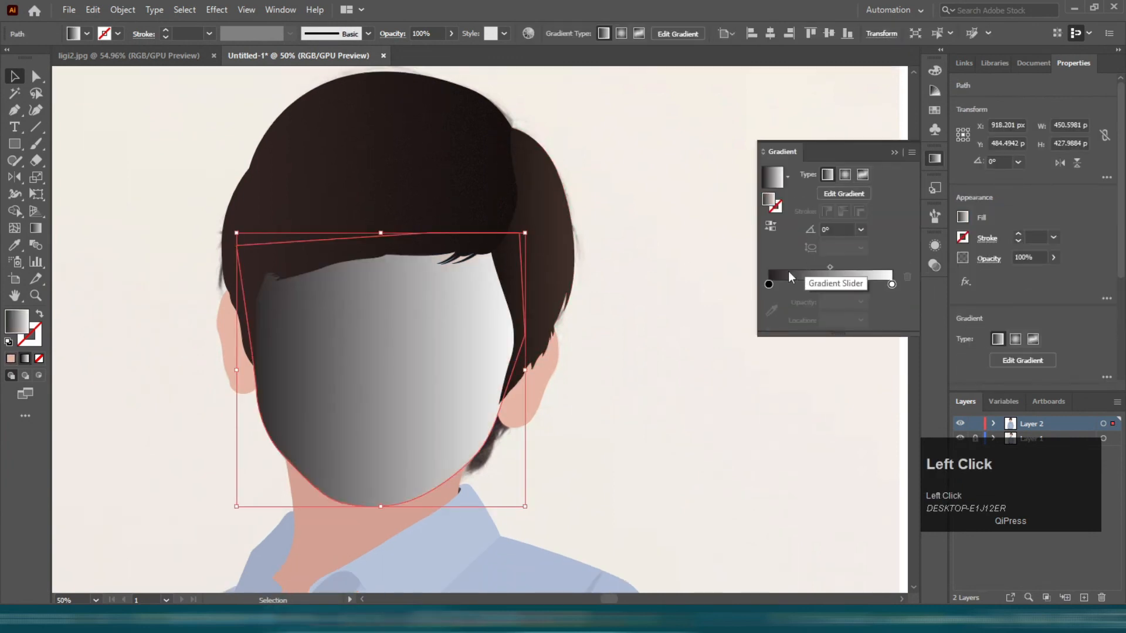
key("g")
scroll(469, 248, "down", 1)
mouse_move(395, 231)
left_mouse_down()
mouse_move(387, 484)
mouse_move(397, 300)
mouse_move(386, 227)
left_mouse_up()
key("v")
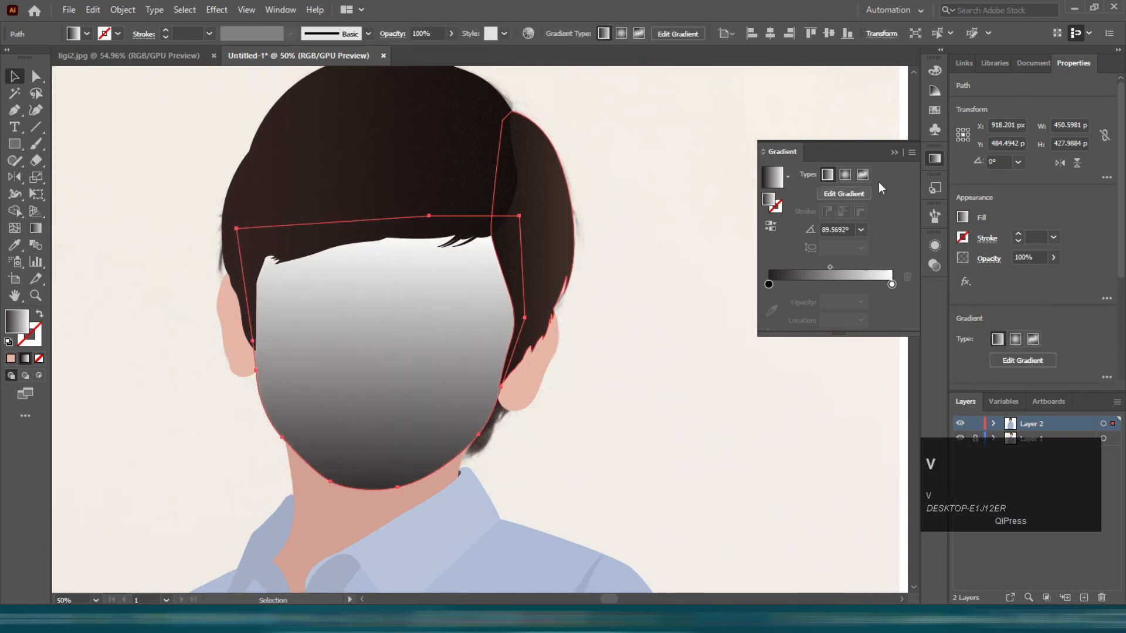
Step: Apply the Grain texture effect to the face copy with intensity 40 and contrast 60
left_click(934, 246)
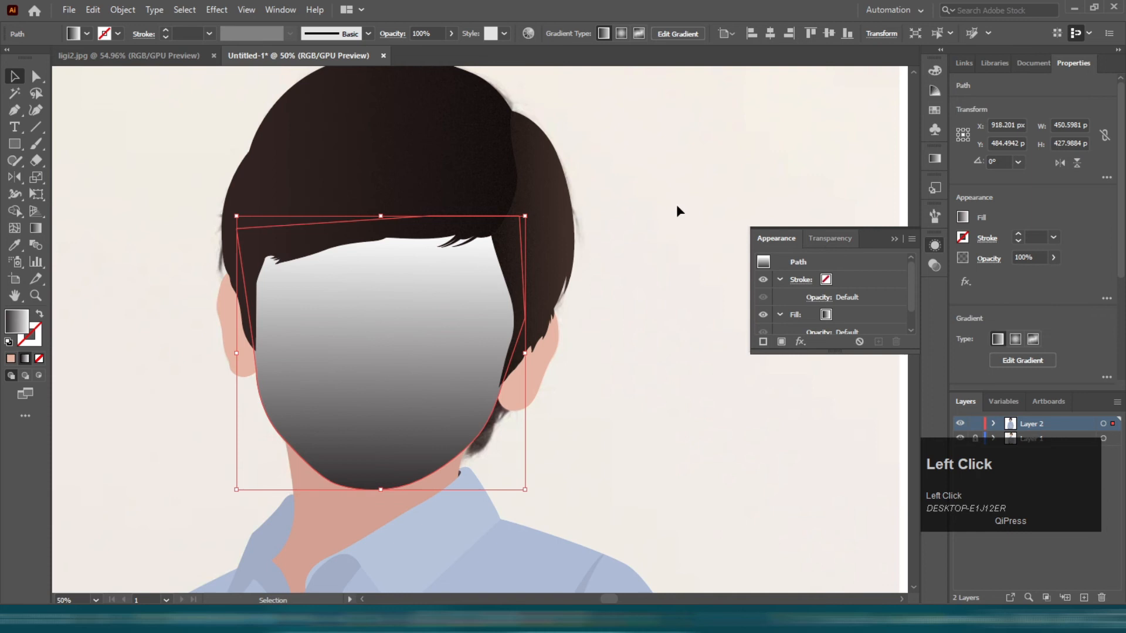
left_click(280, 9)
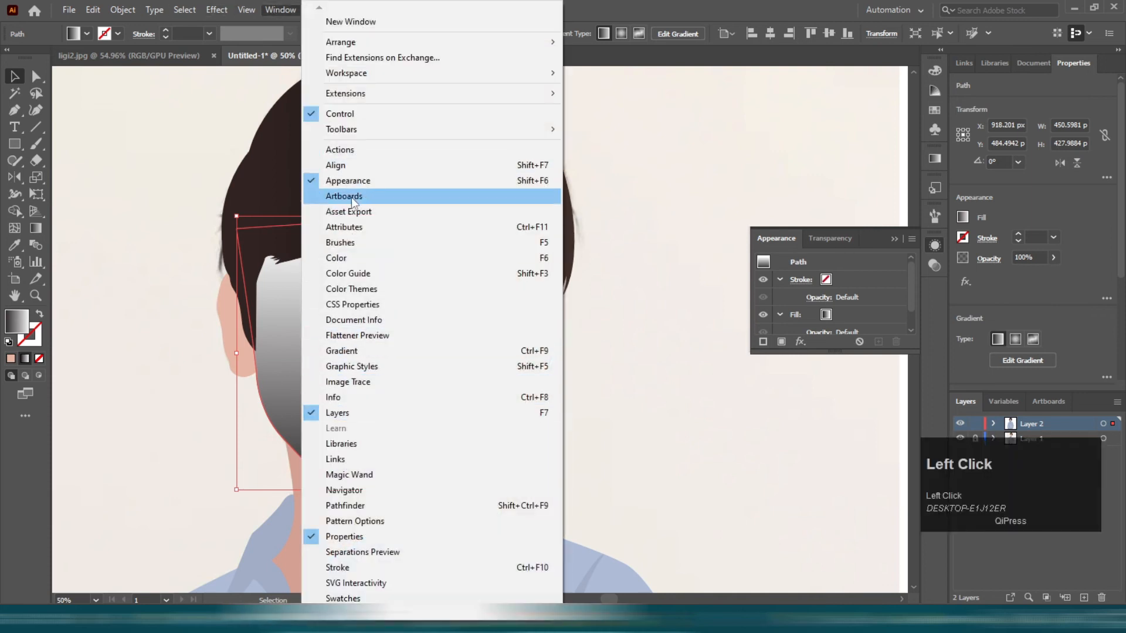
left_click(419, 181)
left_click(801, 343)
mouse_move(888, 572)
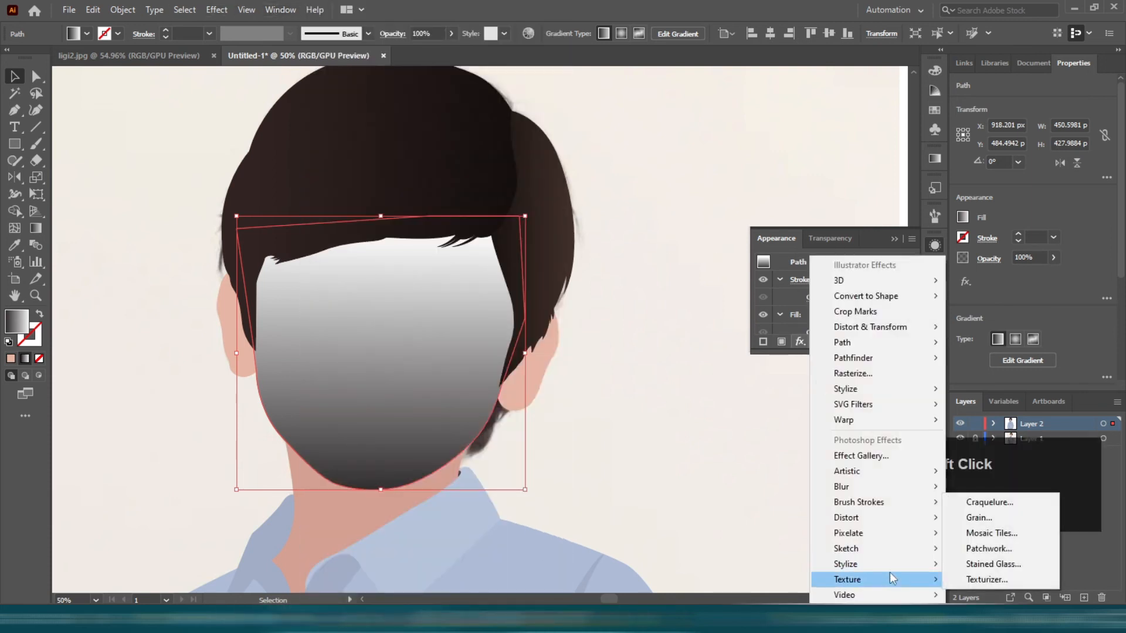
left_click(981, 512)
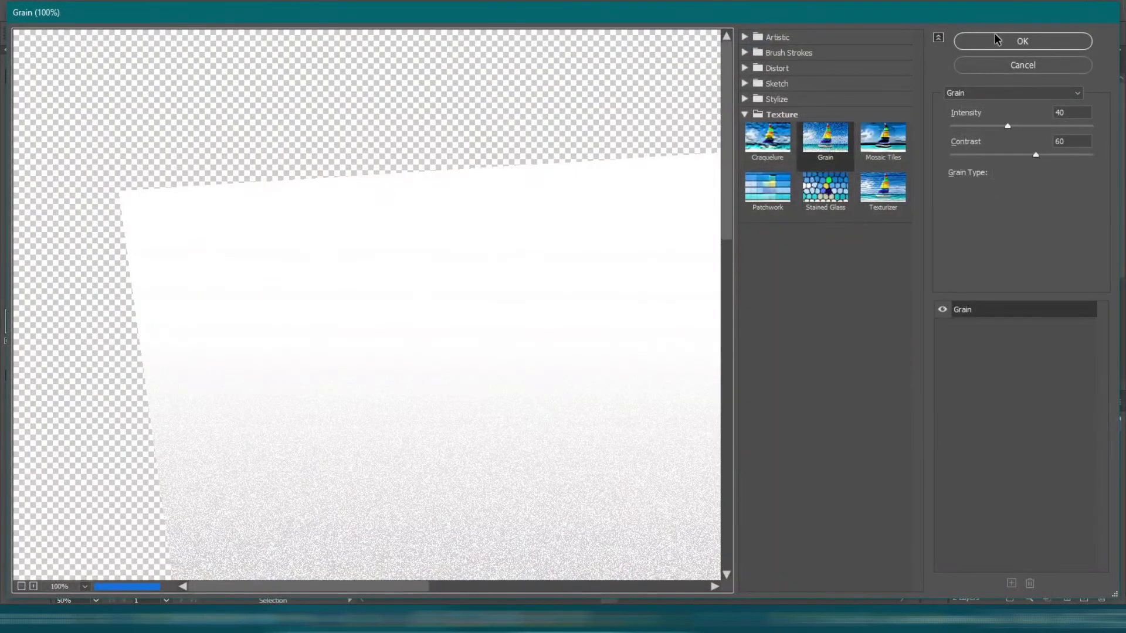
left_click(1008, 39)
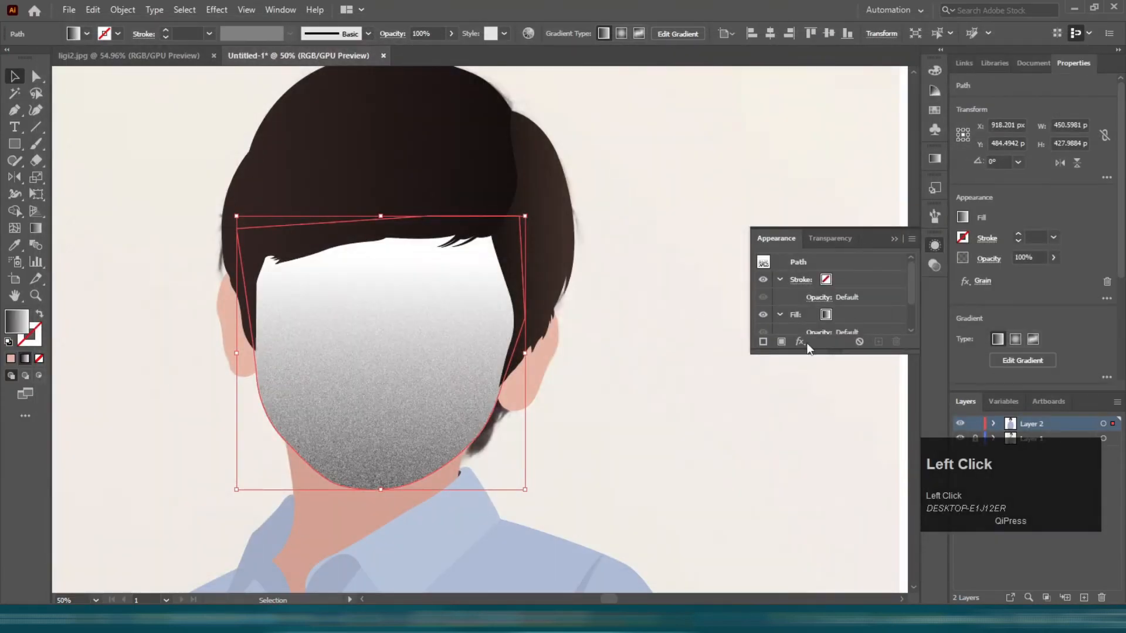
Step: Set the grainy face copy's blending mode to Multiply
left_click(829, 238)
left_click(792, 260)
left_click(790, 309)
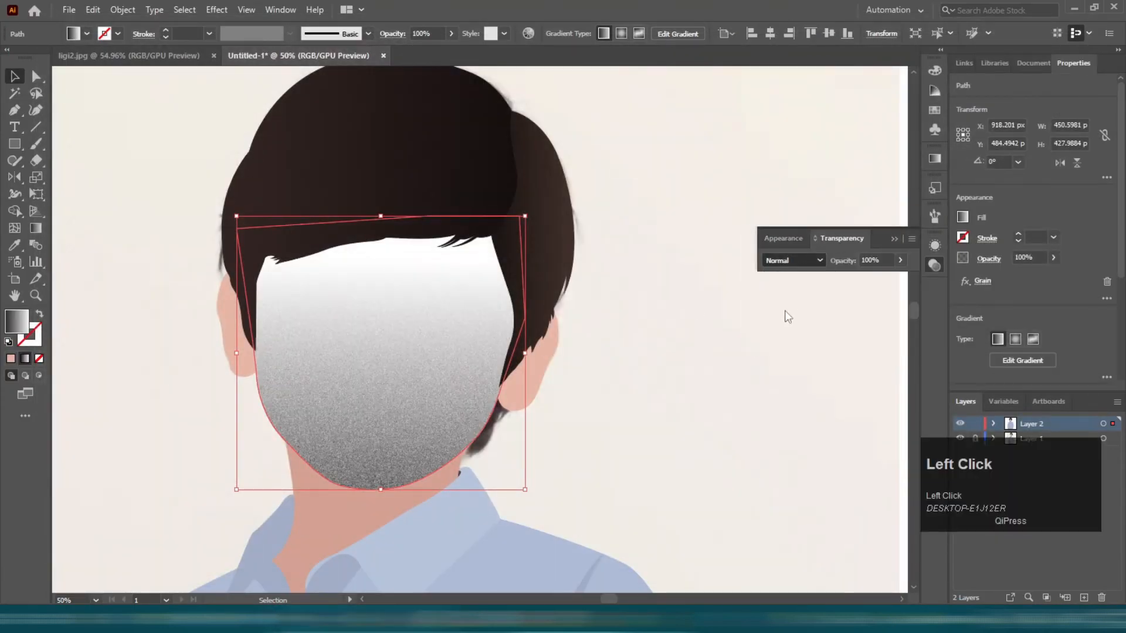
Step: Try redrawing the face copy's gradient upwards from the chin to the forehead, and deselect it
key("g")
scroll(421, 288, "down", 2)
scroll(424, 362, "up", 1)
left_click_drag(419, 451, 425, 200)
left_click_drag(378, 454, 400, 163)
left_click_drag(418, 402, 433, 185)
key("v")
left_click(536, 226)
scroll(506, 284, "down", 1)
scroll(500, 306, "up", 2)
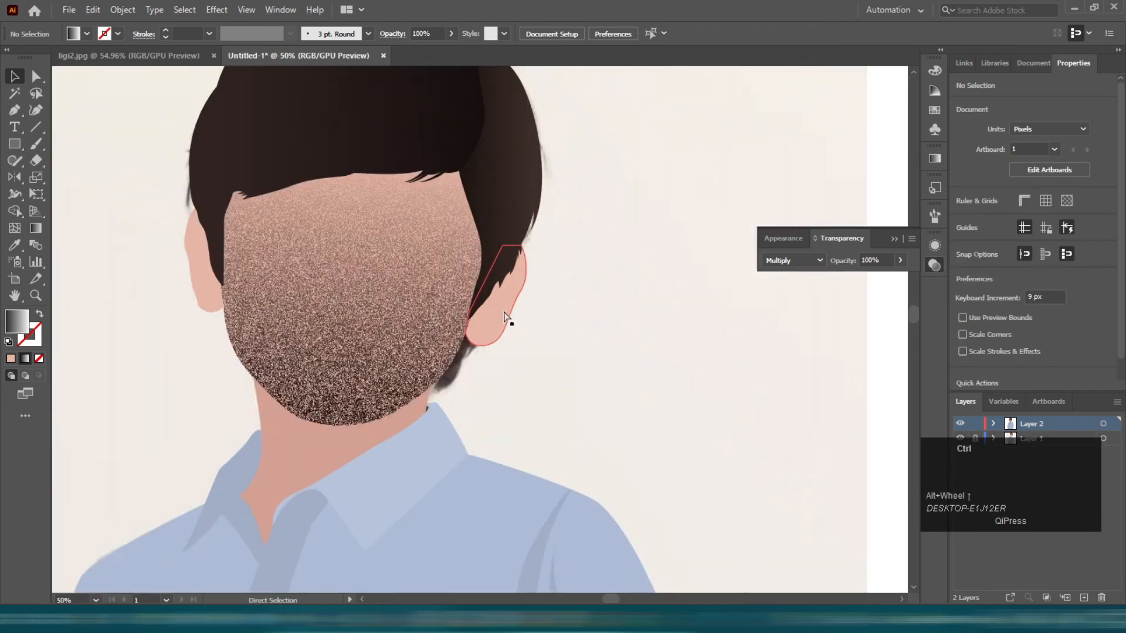
Step: Recolour the black stop of the face copy's gradient with the skin colour sampled from the neck
left_click(414, 312, "ctrl")
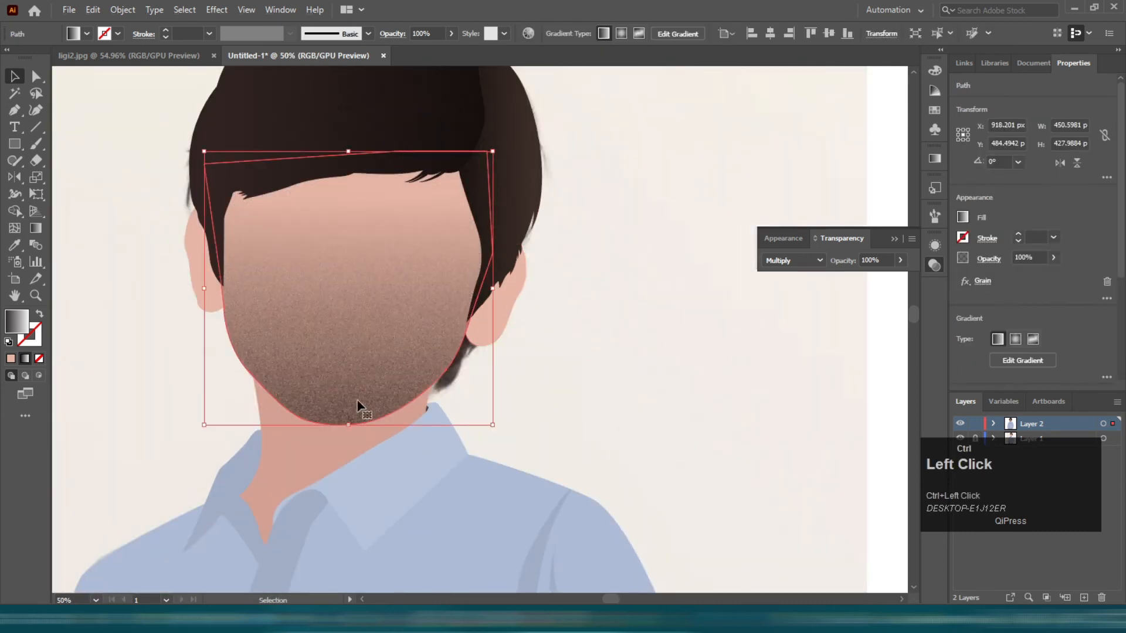
left_click(934, 158)
left_click(768, 284)
left_click(772, 312)
left_click(323, 448)
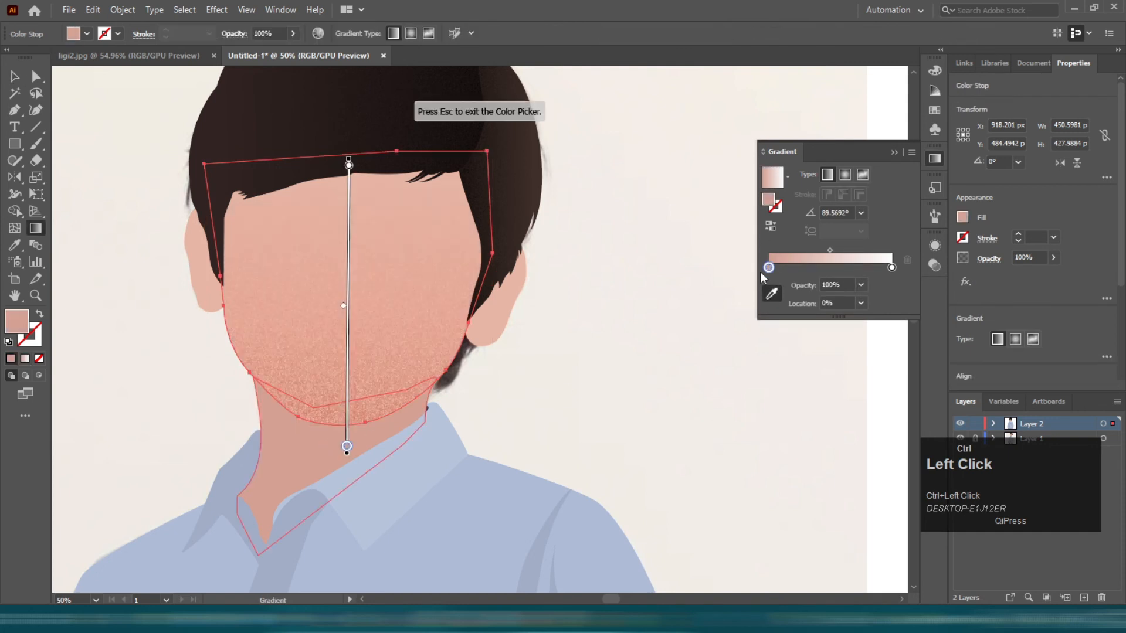
Step: Change the face gradient's skin-coloured stop to the red BF606A (RGB 191, 96, 106) and deselect the shape
double_click(768, 267)
left_click(710, 318)
left_click_drag(818, 340, 816, 364)
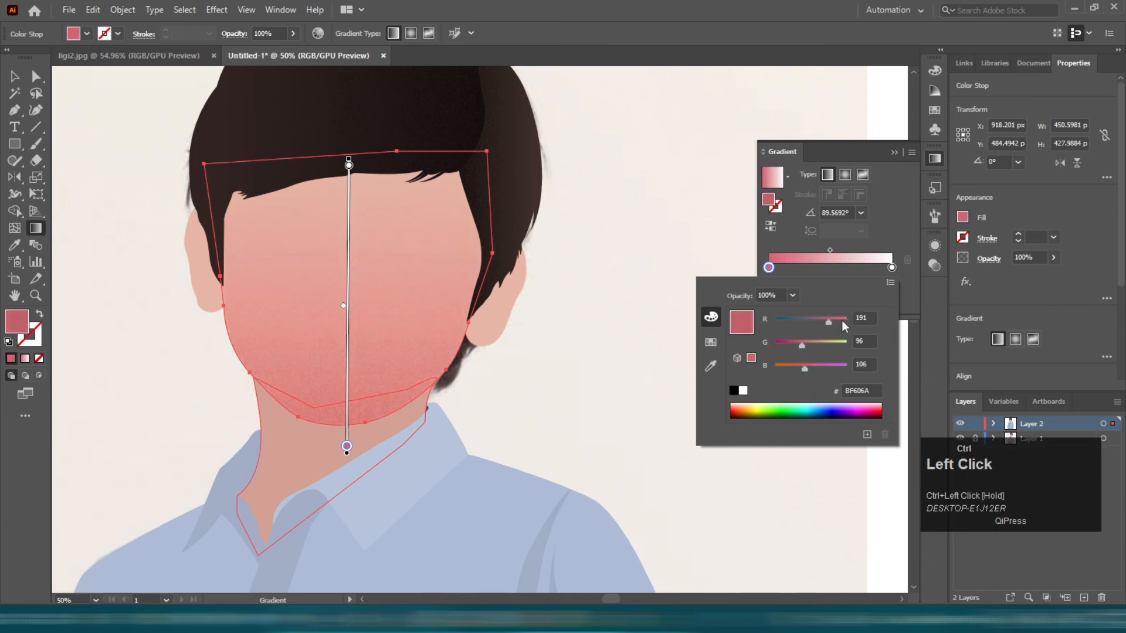
left_click(636, 227, "ctrl")
scroll(637, 233, "down", 2)
key("v")
left_click(644, 251)
Step: Try filling the original neck shape with a red-to-white gradient running down from the chin, with its red stop at BF516A
scroll(645, 252, "up", 1)
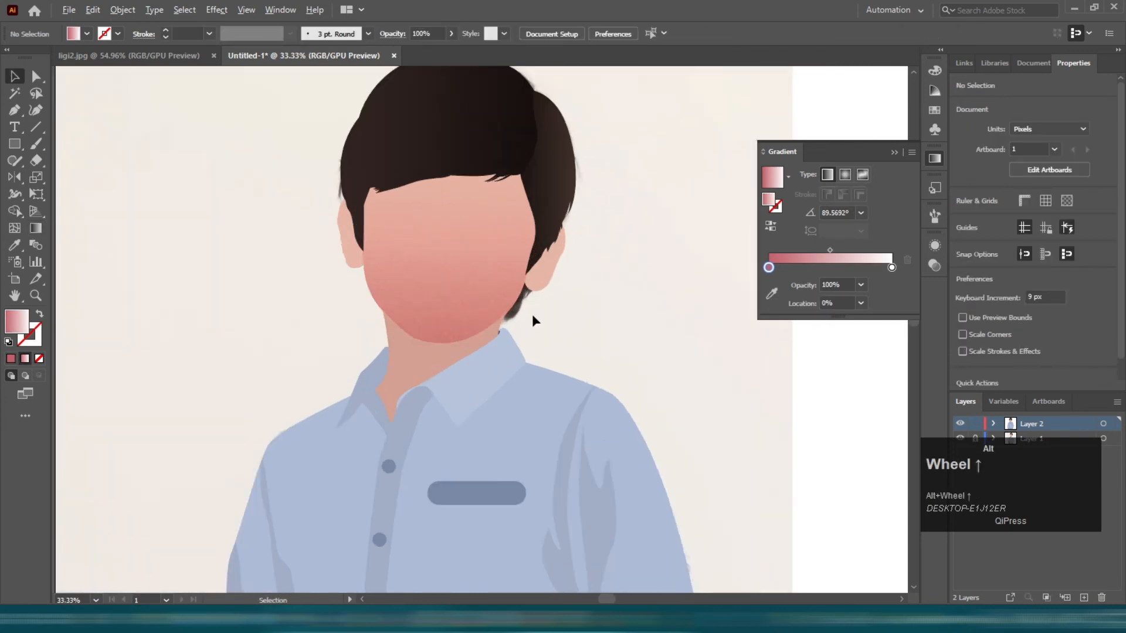
left_click(405, 364)
left_click(796, 276)
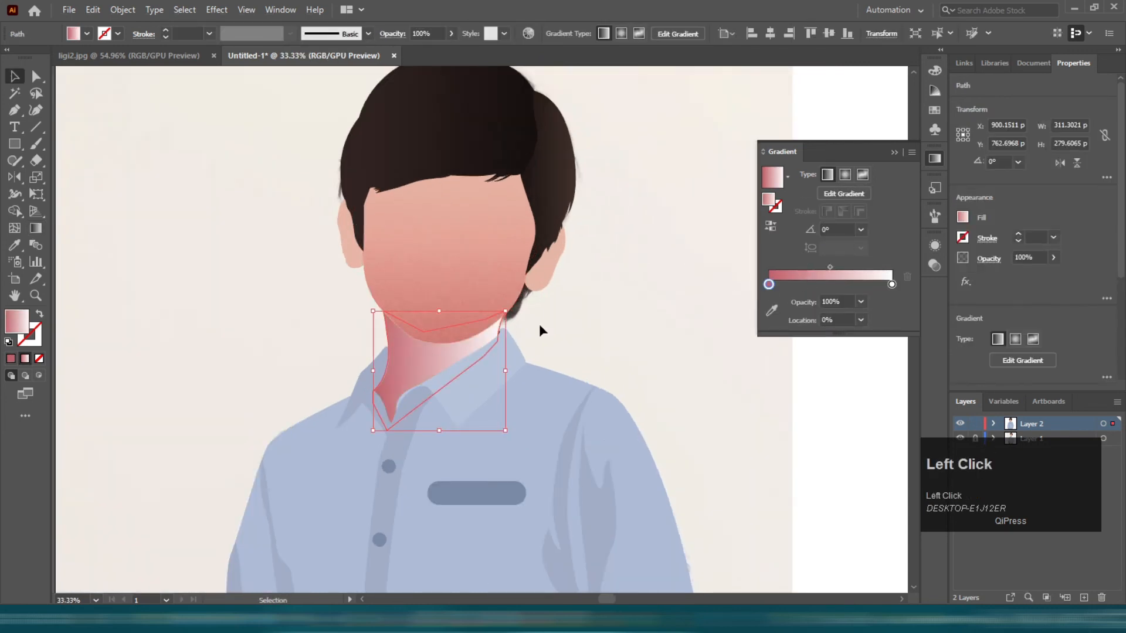
key("g")
mouse_move(445, 304)
left_mouse_down()
mouse_move(424, 432)
mouse_move(440, 422)
mouse_move(441, 457)
left_mouse_up()
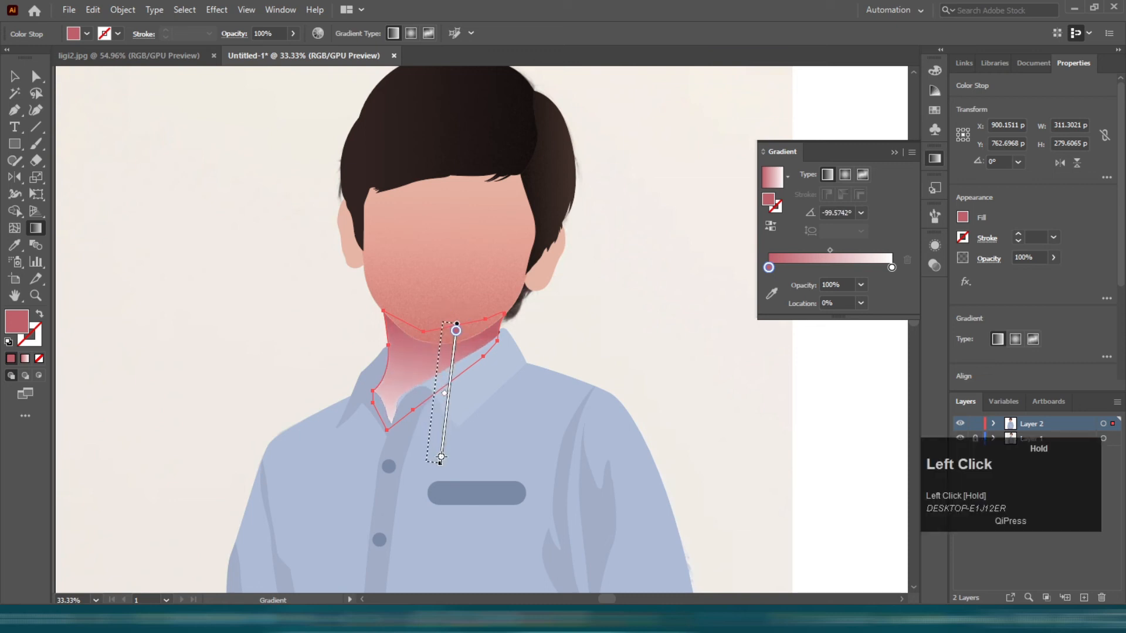
double_click(769, 269)
left_click_drag(802, 345, 796, 345)
Step: Undo the gradient changes on the neck back to its flat skin fill
key("ctrl+z")
key("ctrl+z")
key("ctrl+z")
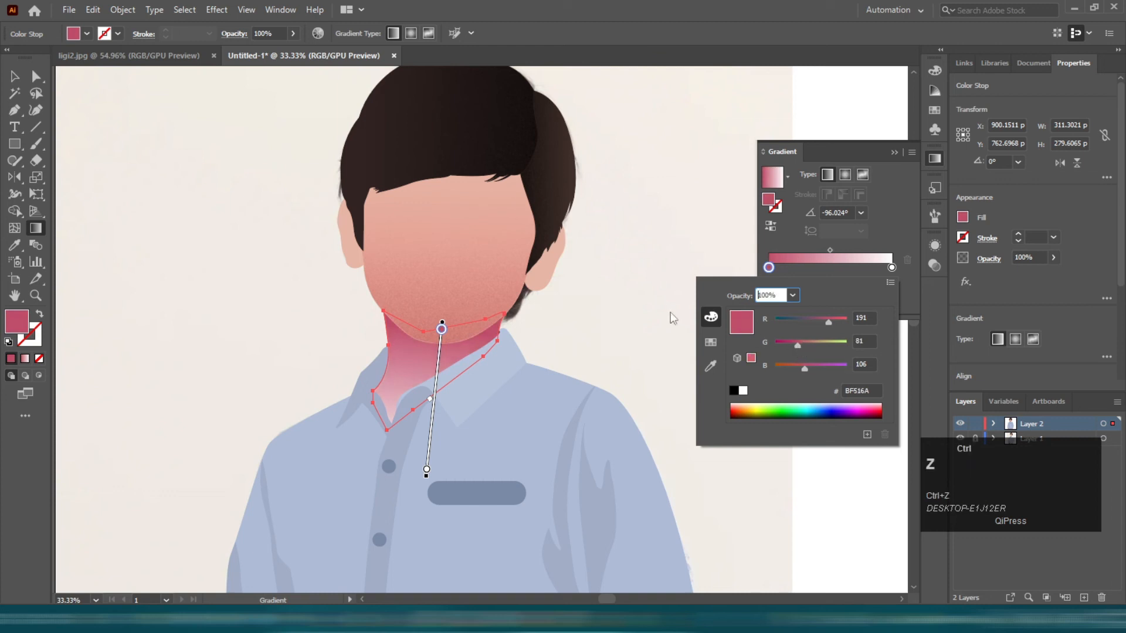
key("ctrl+z")
key("ctrl+z")
key("ctrl+shift+z")
left_click(427, 252)
key("v")
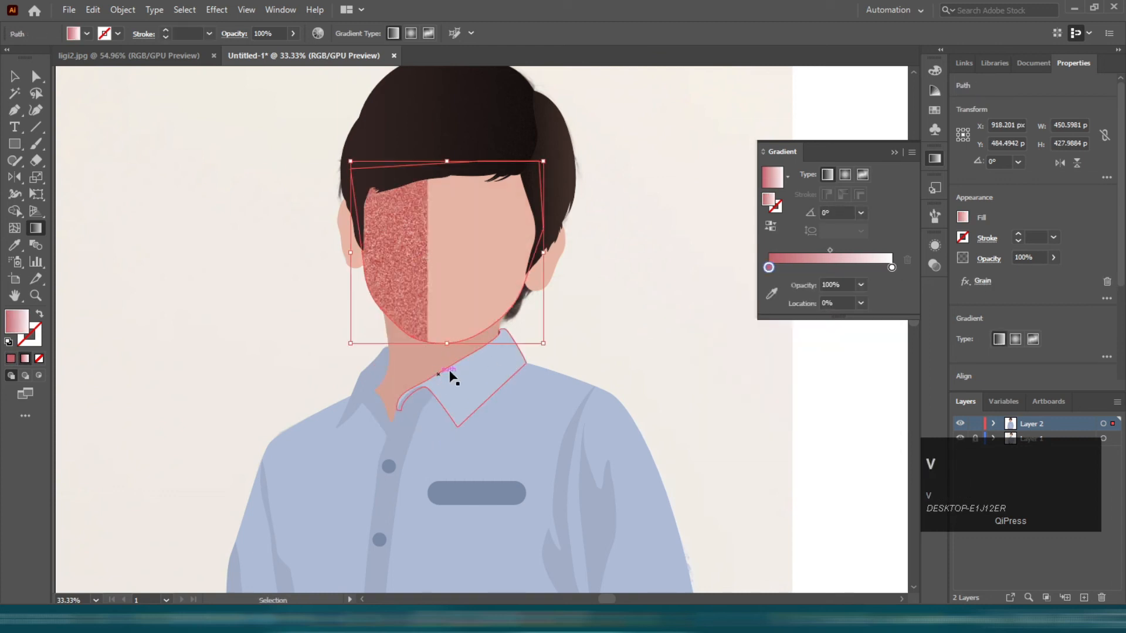
Step: Paste a copy of the neck shape in place and fill it with a downward red-to-white gradient with the red stop at BF426A
left_click(409, 371)
left_click(409, 371, "ctrl")
key("ctrl+c")
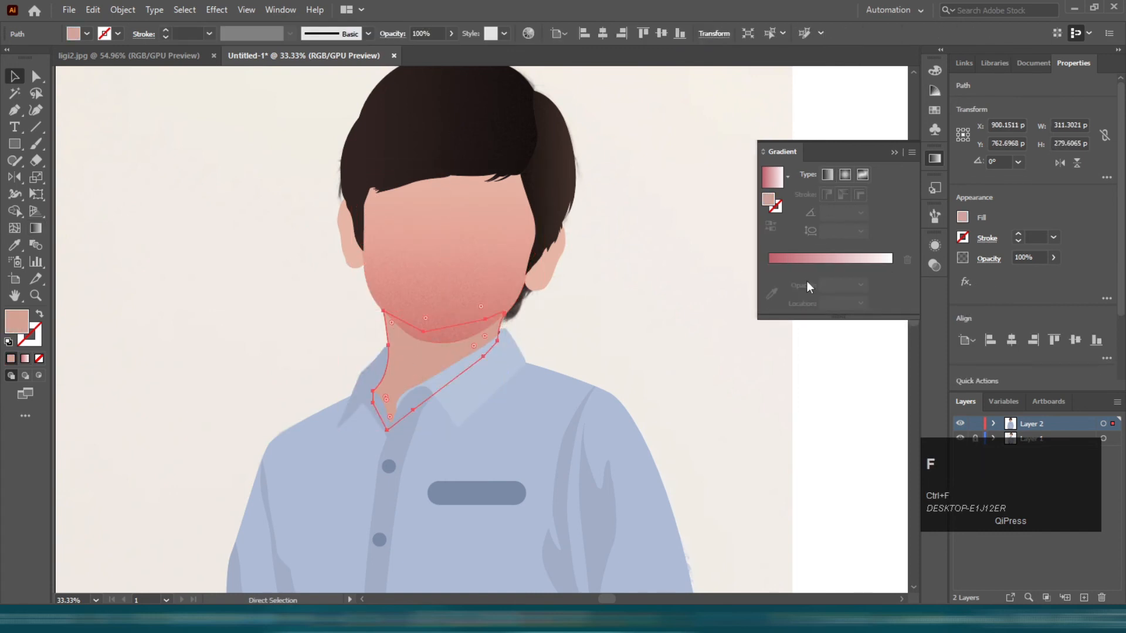
left_click(783, 287)
key("g")
left_click_drag(433, 334, 418, 467)
double_click(769, 267)
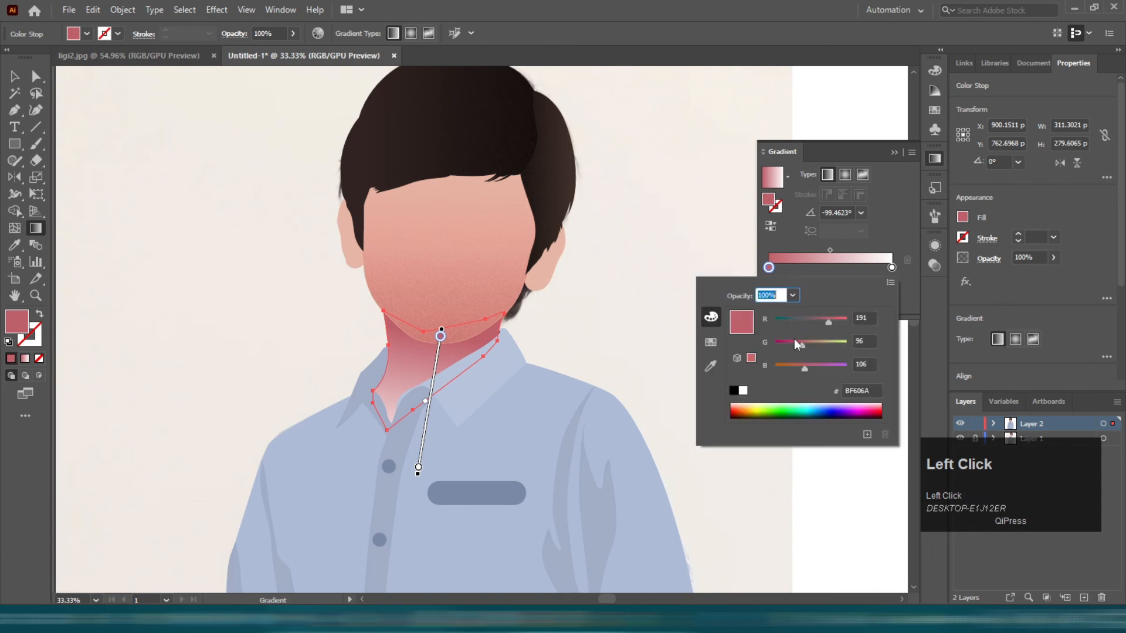
left_click_drag(798, 350, 792, 350)
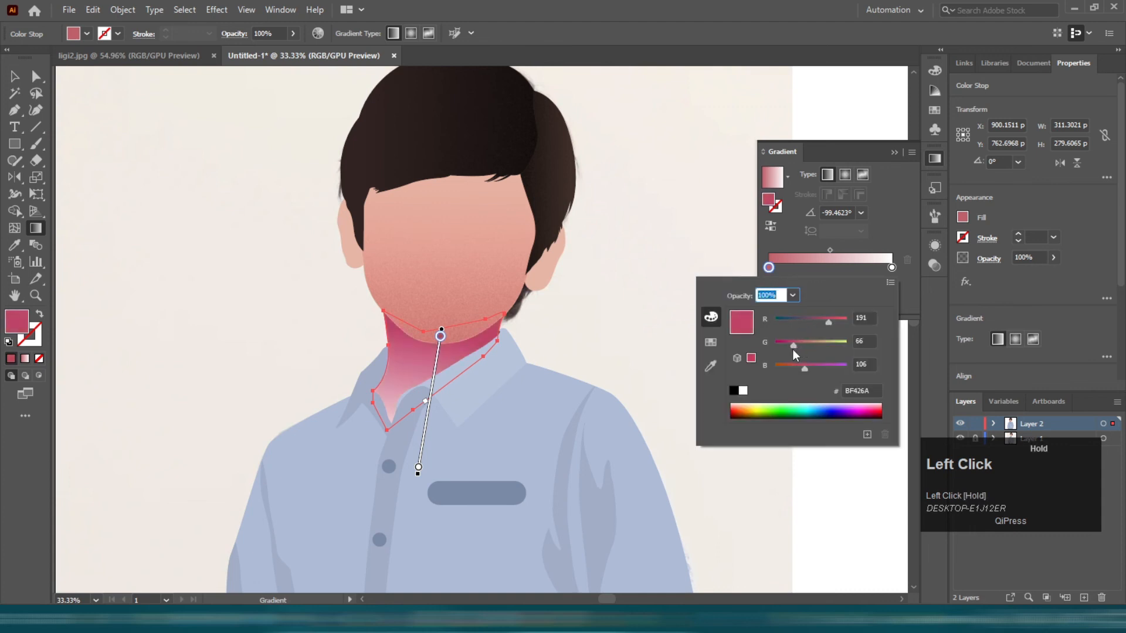
Step: Apply the Grain texture effect to the neck's gradient copy
left_click(932, 244)
left_click(933, 244)
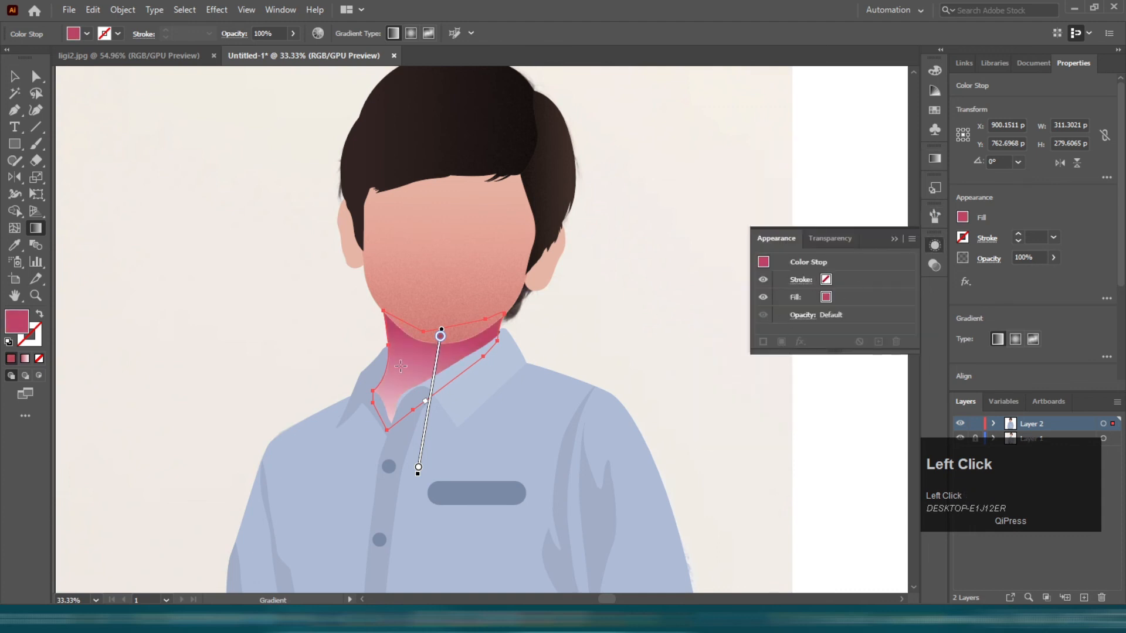
key("v")
left_click(806, 337)
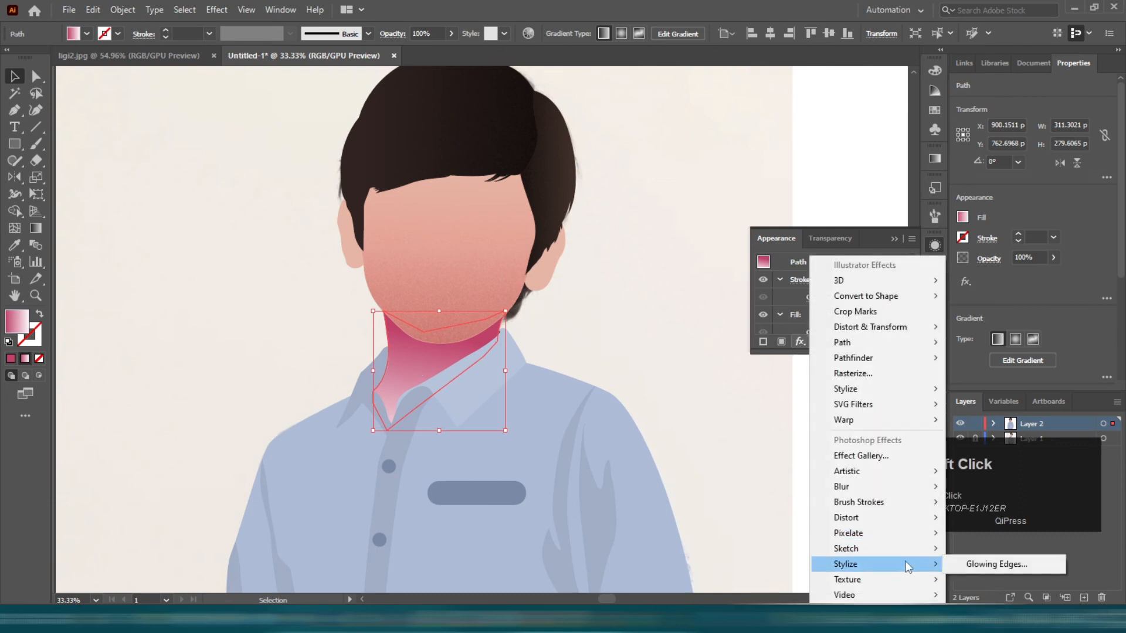
mouse_move(905, 579)
left_click(988, 515)
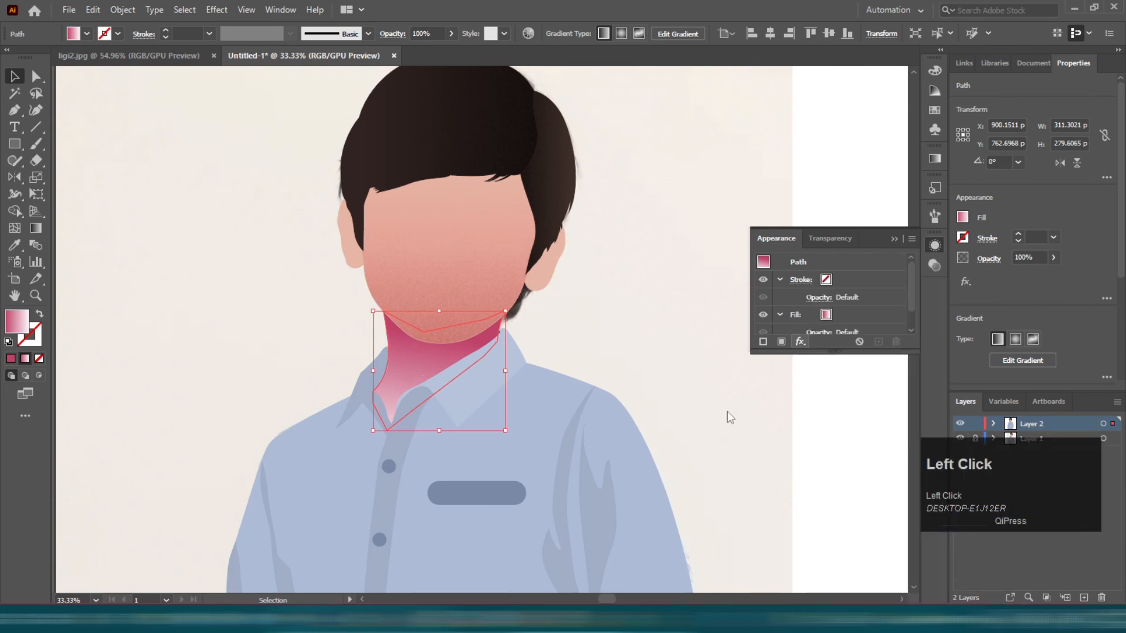
left_click(1022, 39)
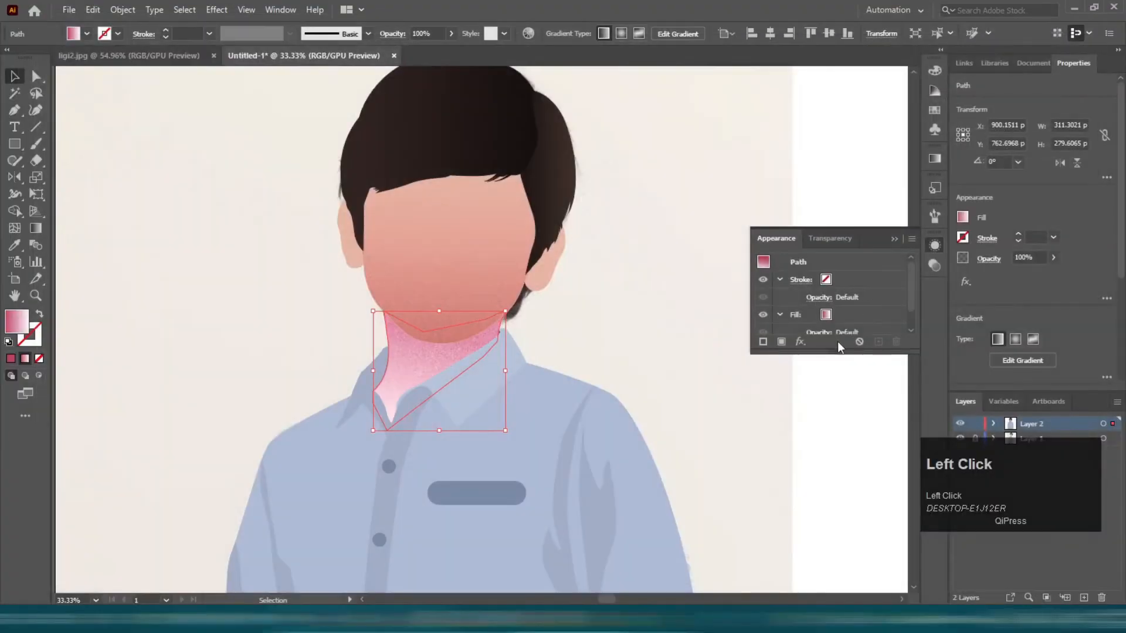
Step: Set the grainy neck copy's blending mode to Multiply
left_click(829, 238)
left_click(792, 261)
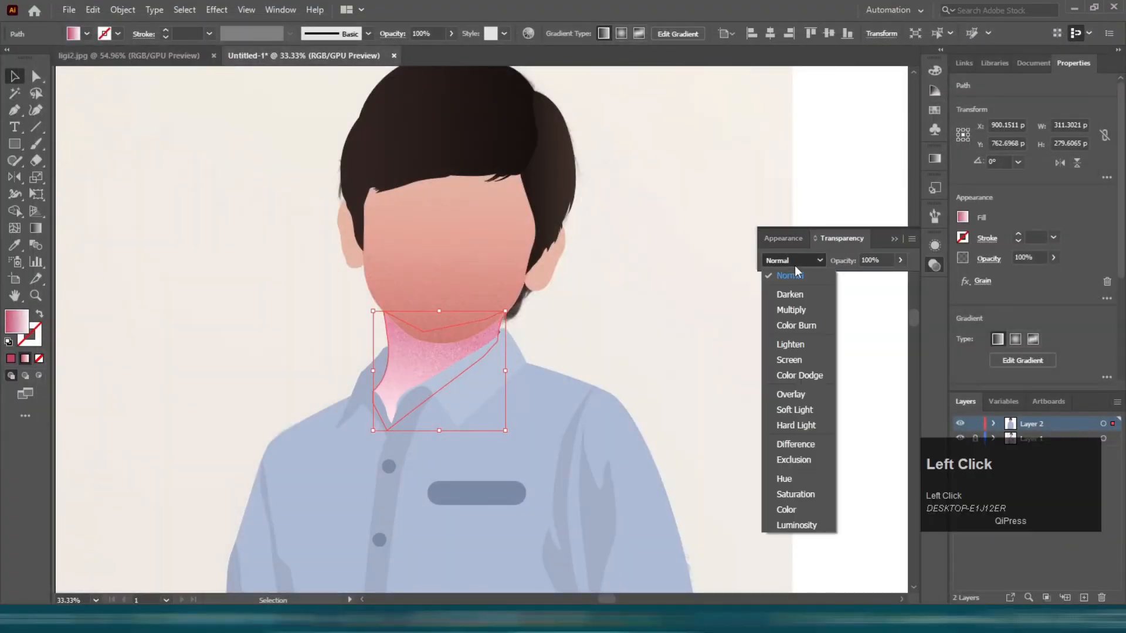
left_click(790, 315)
Step: Raise the green value of the neck gradient's red stop to about 94 and deselect the shape
left_click(935, 158)
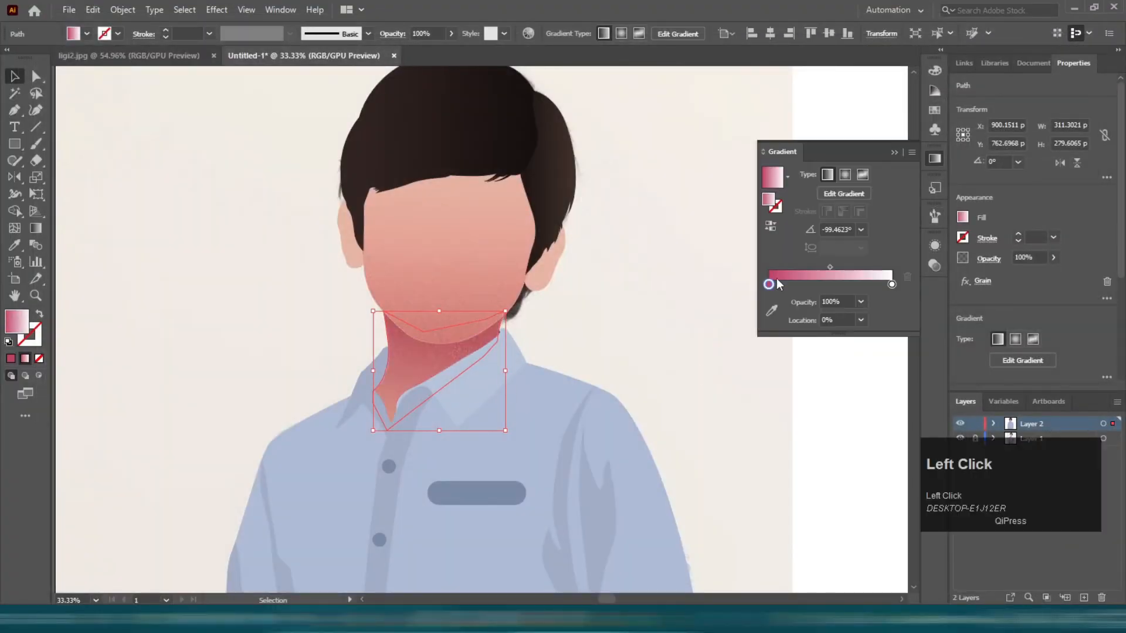
double_click(769, 285)
left_click_drag(794, 364, 800, 362)
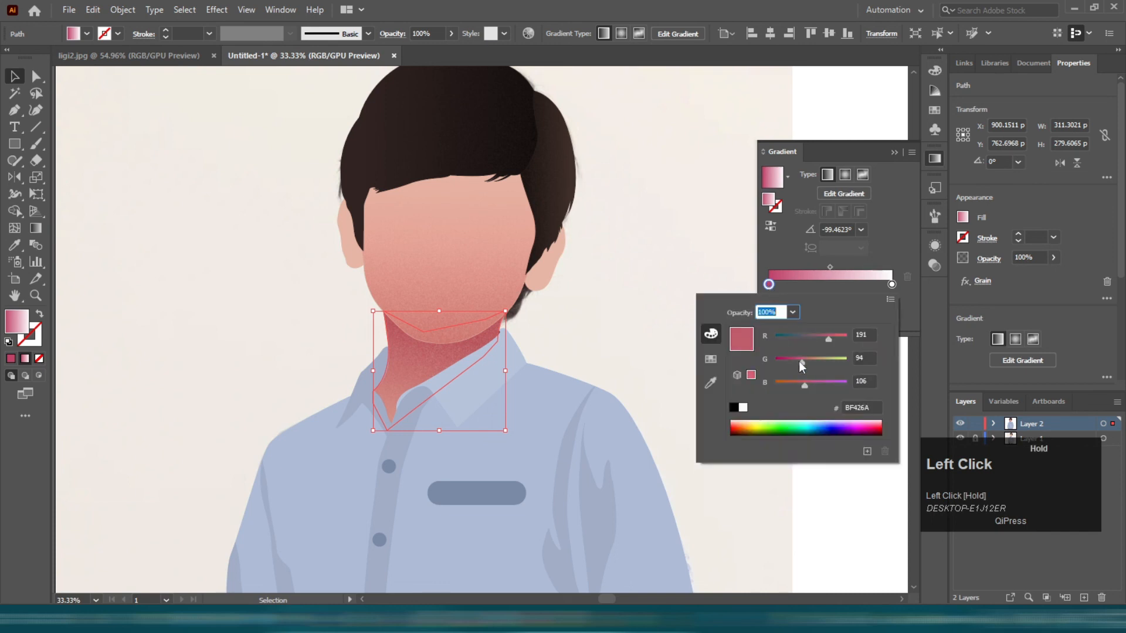
left_click(675, 200)
left_click(667, 198)
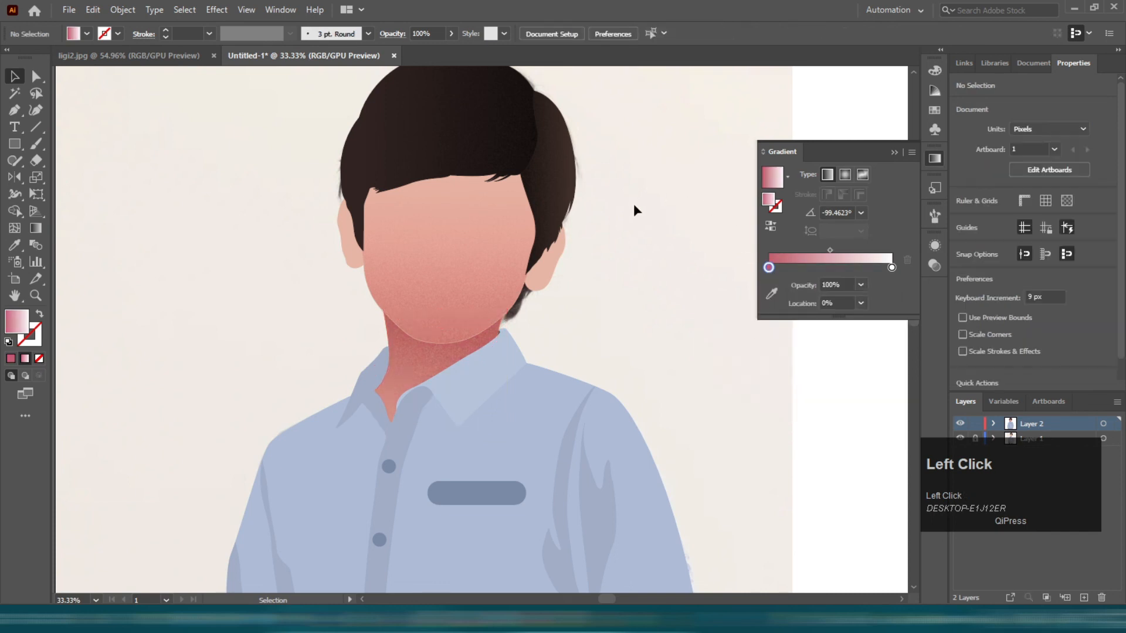
Step: Paste copies of both hand shapes in place and fill them with the red-to-white gradient running downward
scroll(613, 241, "down", 2)
scroll(615, 269, "down", 2)
left_click(591, 494)
left_click(434, 485, "shift")
key("ctrl+c")
key("v")
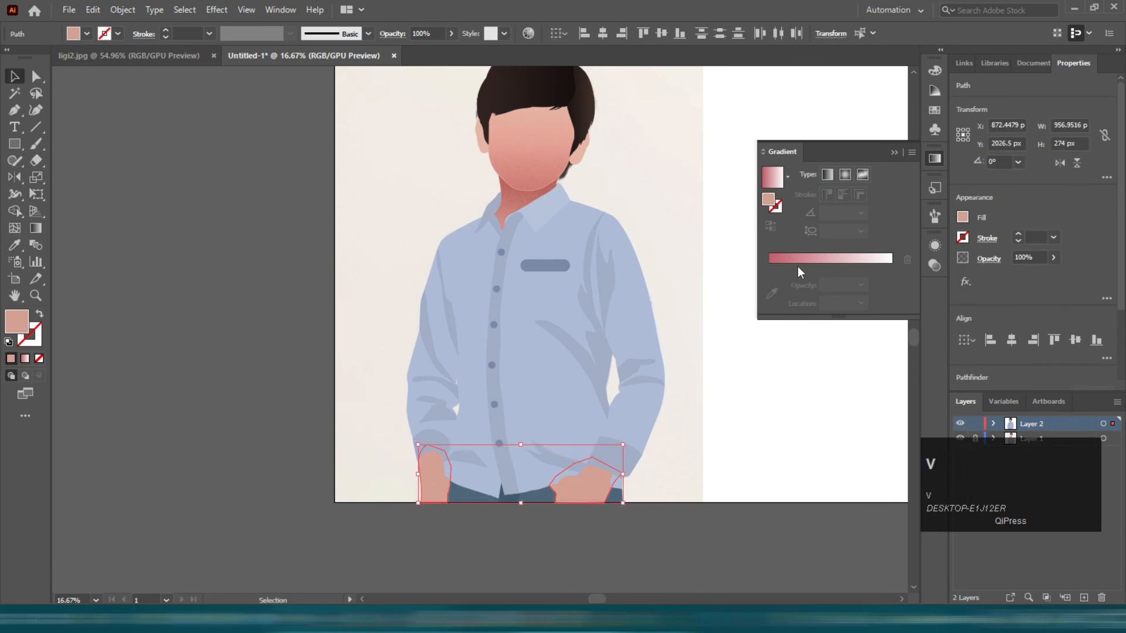
left_click(790, 258)
scroll(641, 474, "up", 1)
scroll(642, 474, "down", 2)
key("g")
left_click_drag(524, 404, 508, 566)
key("v")
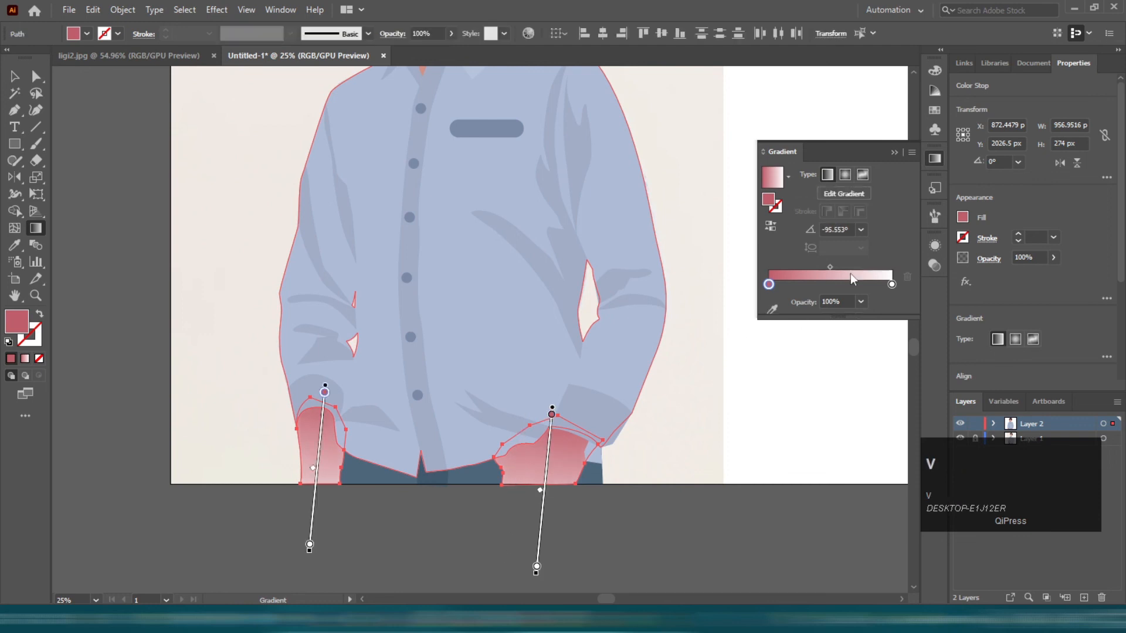
Step: Apply the Grain texture effect to the gradient copies of both hands
left_click(933, 265)
left_click(780, 238)
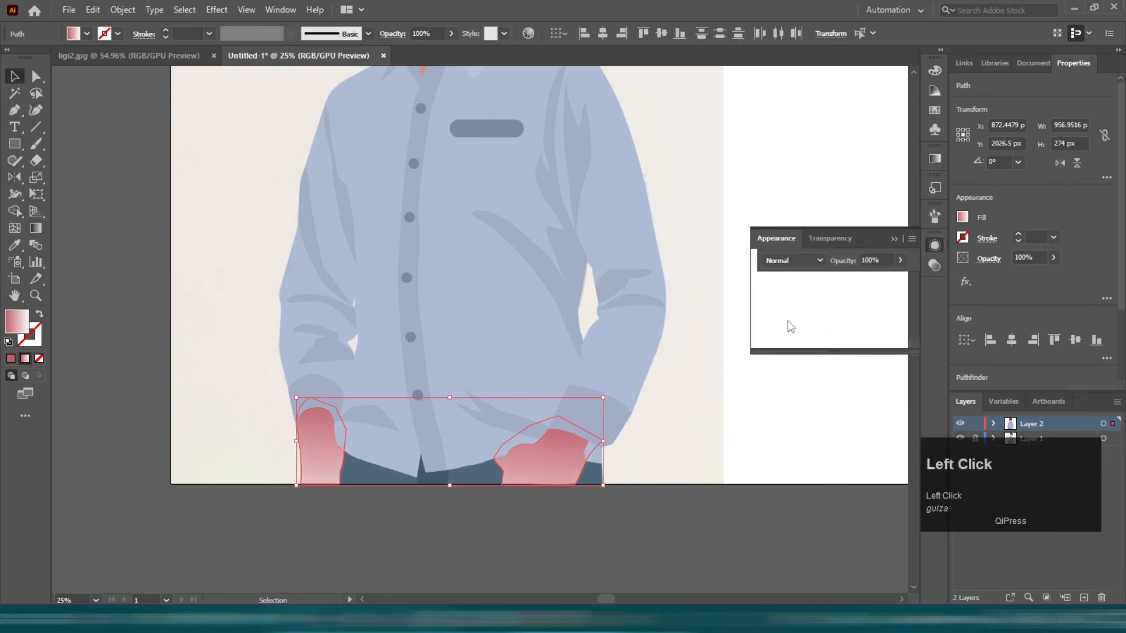
left_click(775, 435)
left_click(563, 459)
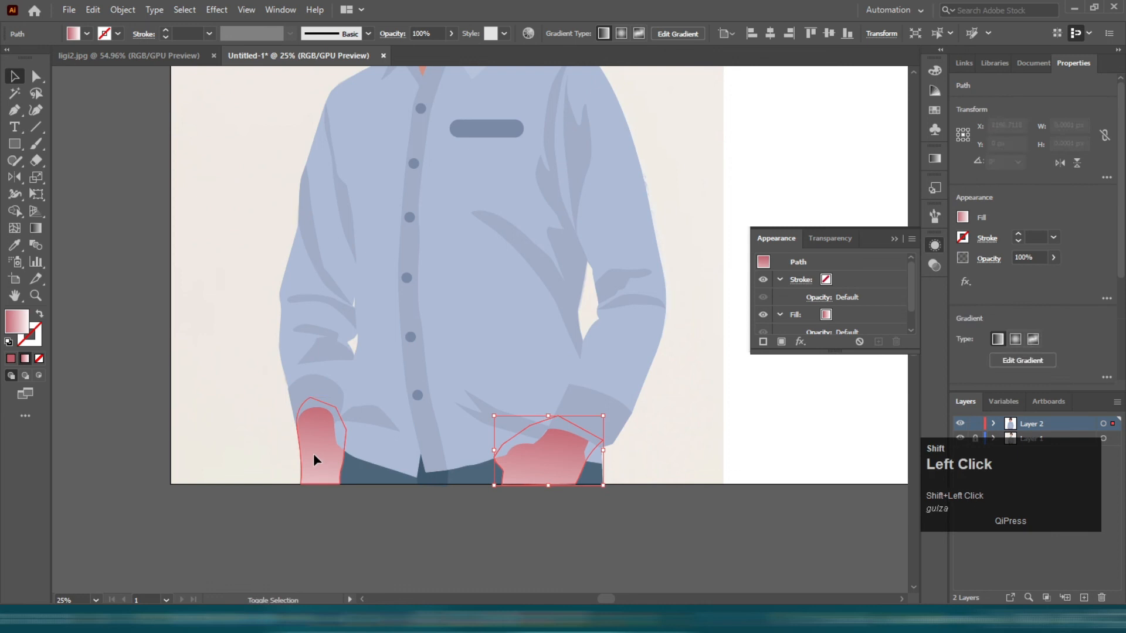
left_click(313, 452, "shift")
left_click(800, 342)
mouse_move(922, 580)
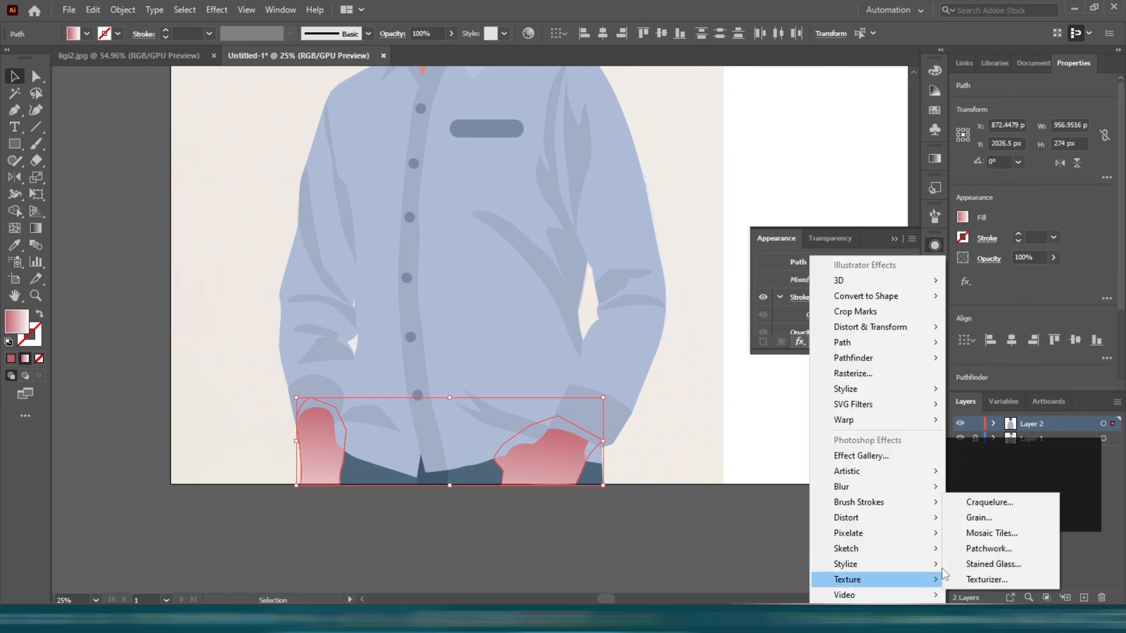
left_click(966, 517)
key("Return")
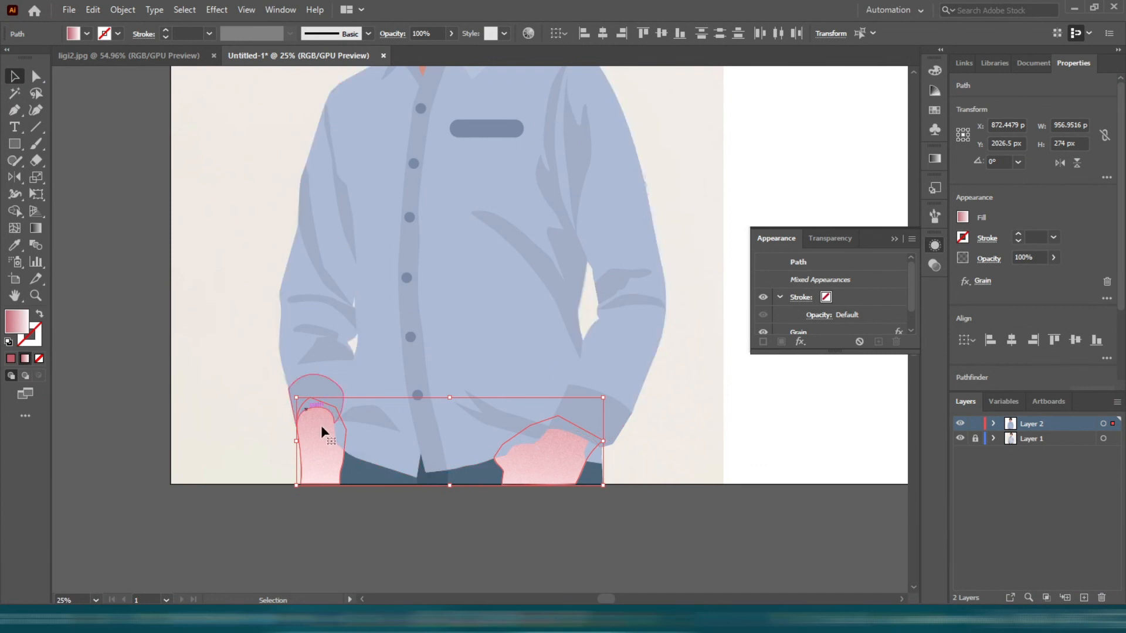
Step: Redraw one downward gradient across both hand copies, set their blending mode to Multiply and deselect them
key("g")
left_click_drag(410, 415, 397, 584)
key("v")
left_click(829, 238)
left_click(788, 273)
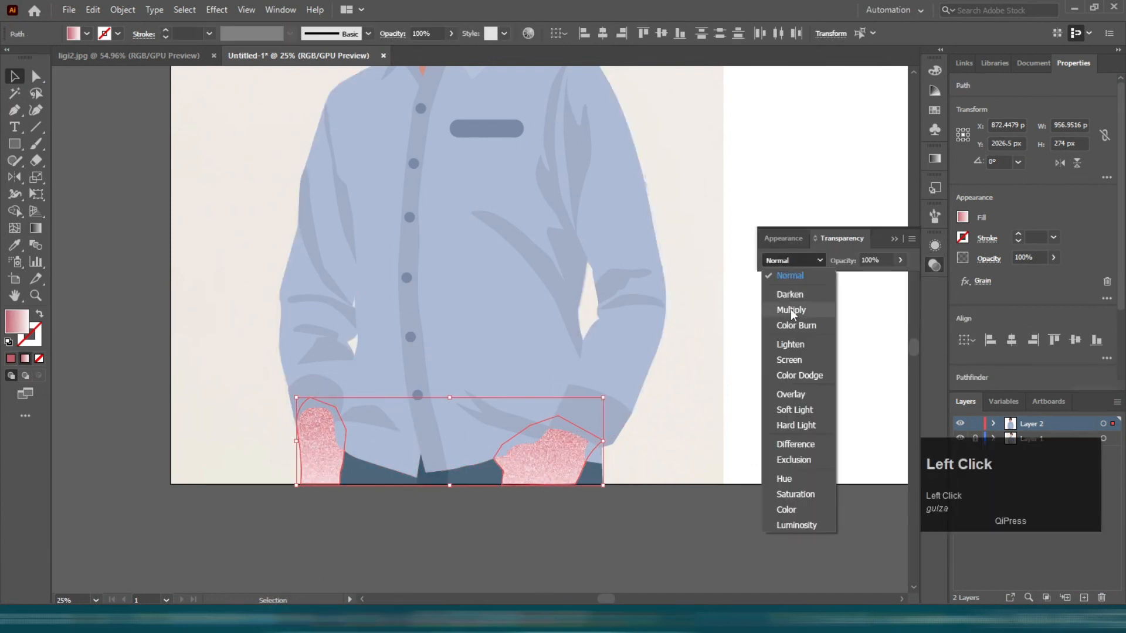
left_click(790, 308)
left_click(725, 362)
Step: Paste a copy of the shirt body in place, apply the gradient fill and sample the collar's light blue for its first stop
scroll(708, 371, "up", 2)
scroll(708, 378, "up", 3)
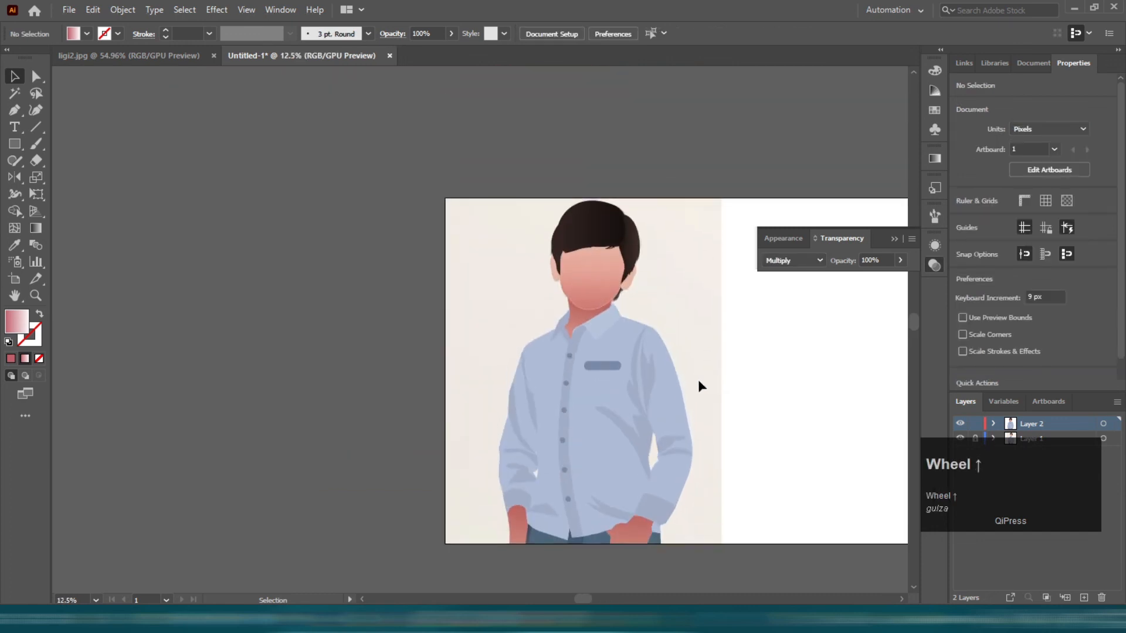
left_click(593, 528, "ctrl")
key("ctrl+f")
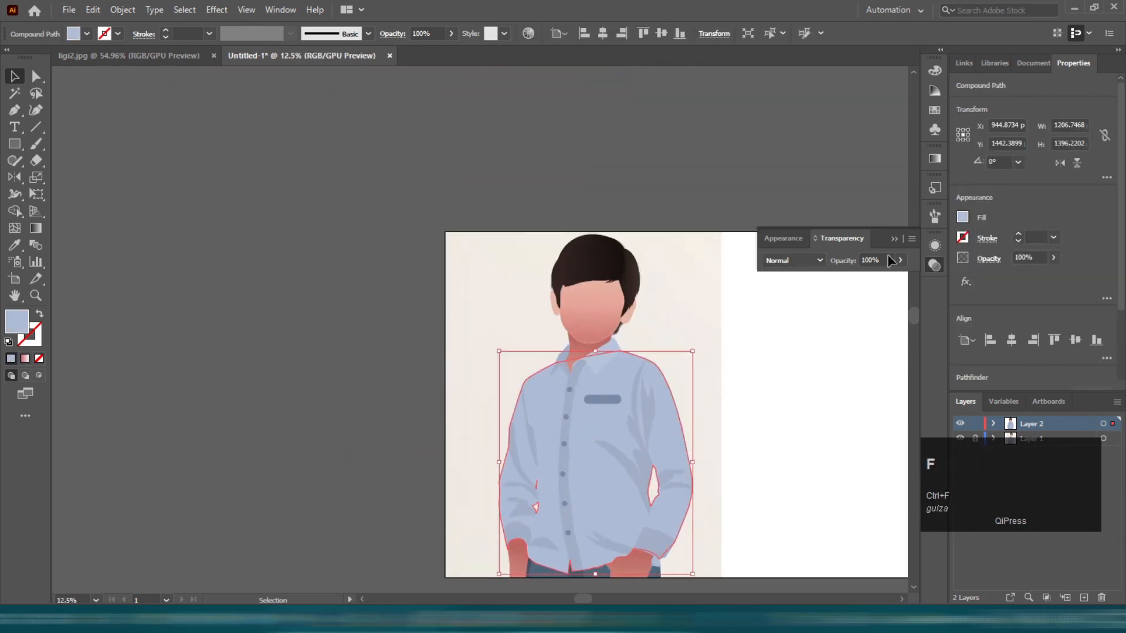
left_click(933, 160)
left_click(817, 261)
double_click(769, 268)
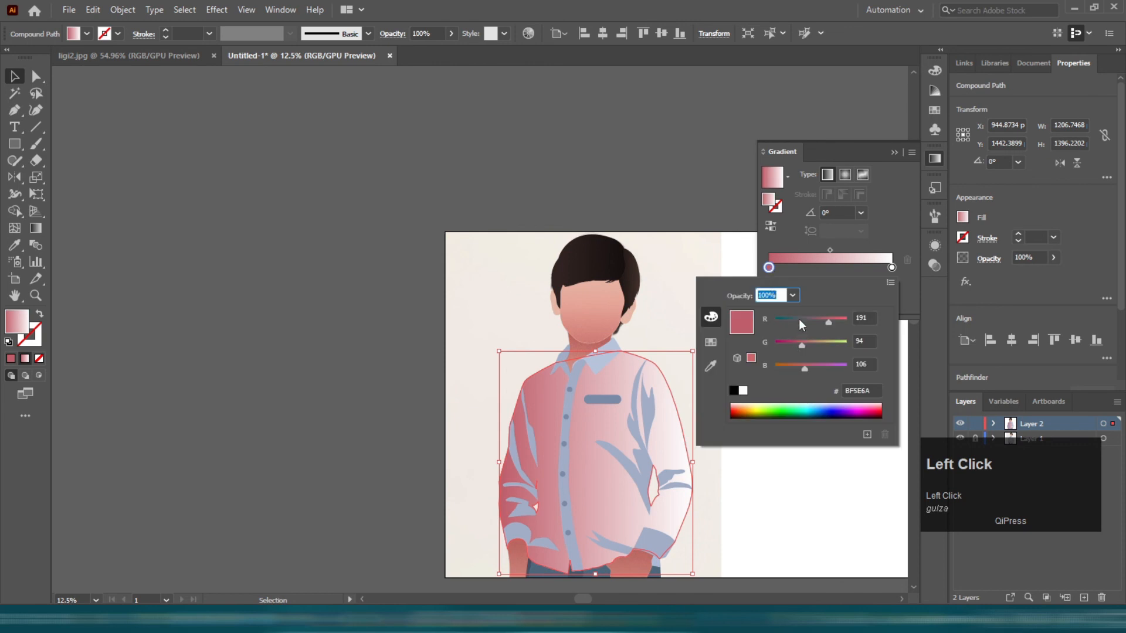
left_click(709, 366)
scroll(610, 344, "up", 4)
left_click(611, 344)
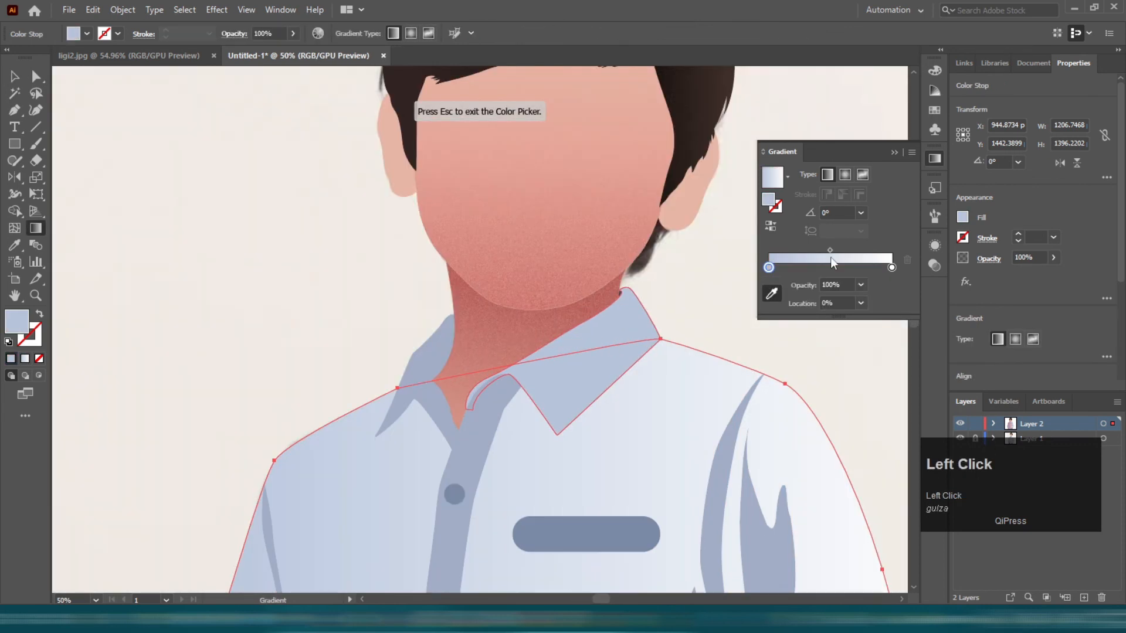
Step: Recolor the shirt copy's gradient with a white first stop and a black last stop
left_click(891, 268)
double_click(892, 267)
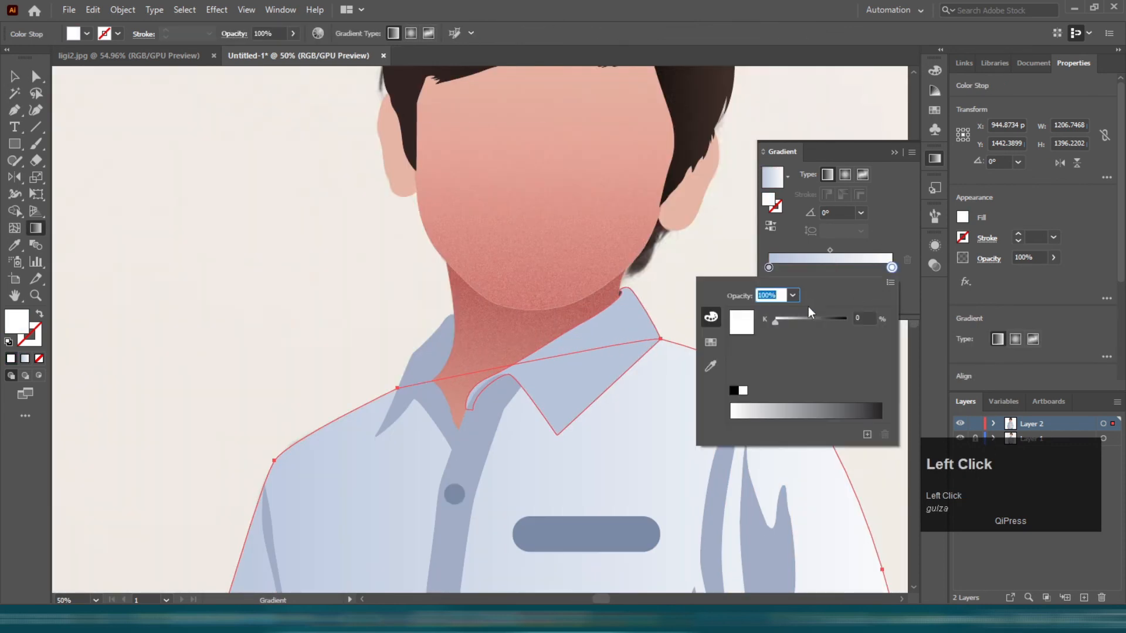
left_click(733, 392)
left_click(768, 268)
double_click(768, 267)
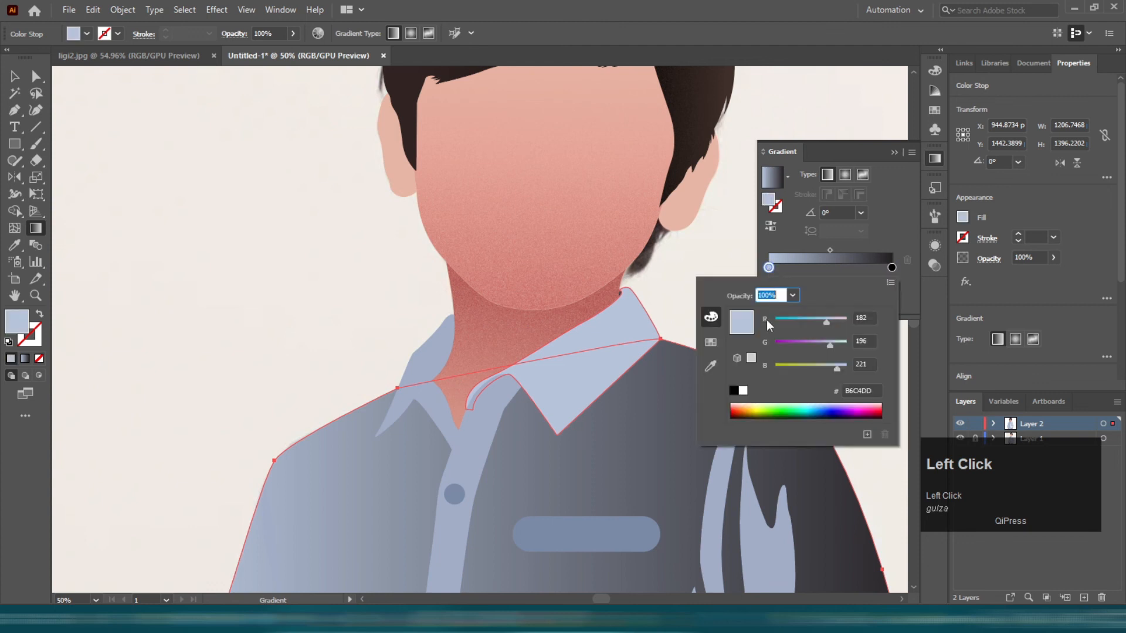
left_click(743, 392)
left_click(726, 228)
Step: Redirect the shirt copy's gradient downward so it runs from white at the shoulders to black at the hem
scroll(727, 229, "down", 3)
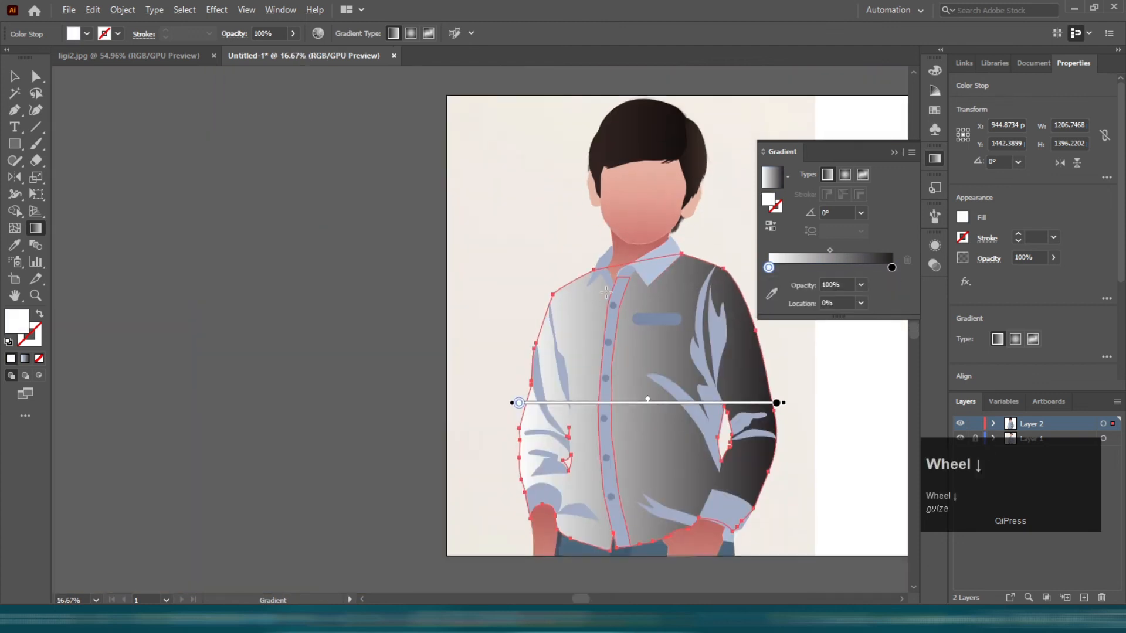
scroll(606, 292, "down", 1)
left_click_drag(602, 261, 594, 480)
left_click_drag(661, 204, 645, 478)
key("v")
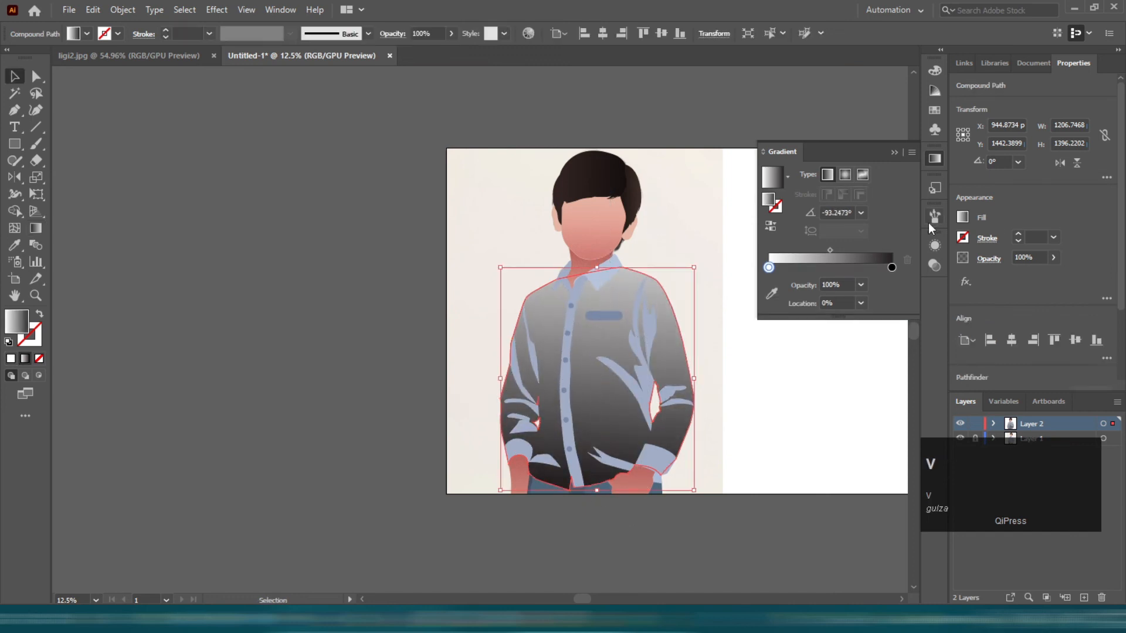
Step: Apply the Grain texture effect to the shirt's gradient copy with intensity 40, contrast 60 and the Sprinkles grain type
left_click(934, 245)
left_click(800, 342)
mouse_move(916, 551)
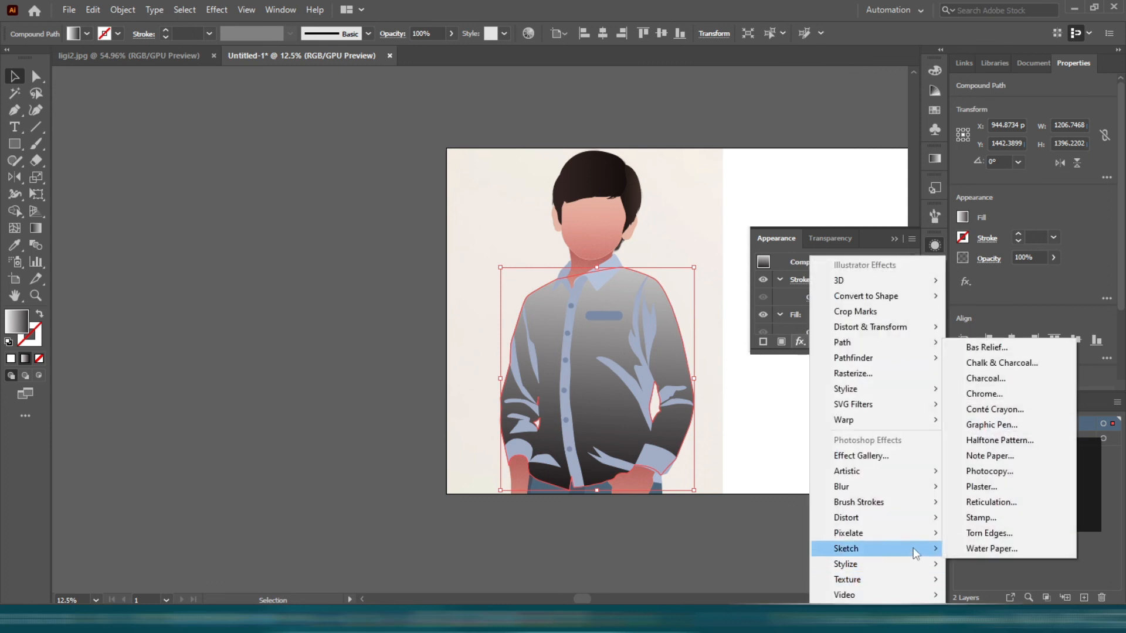
mouse_move(915, 580)
left_click(989, 519)
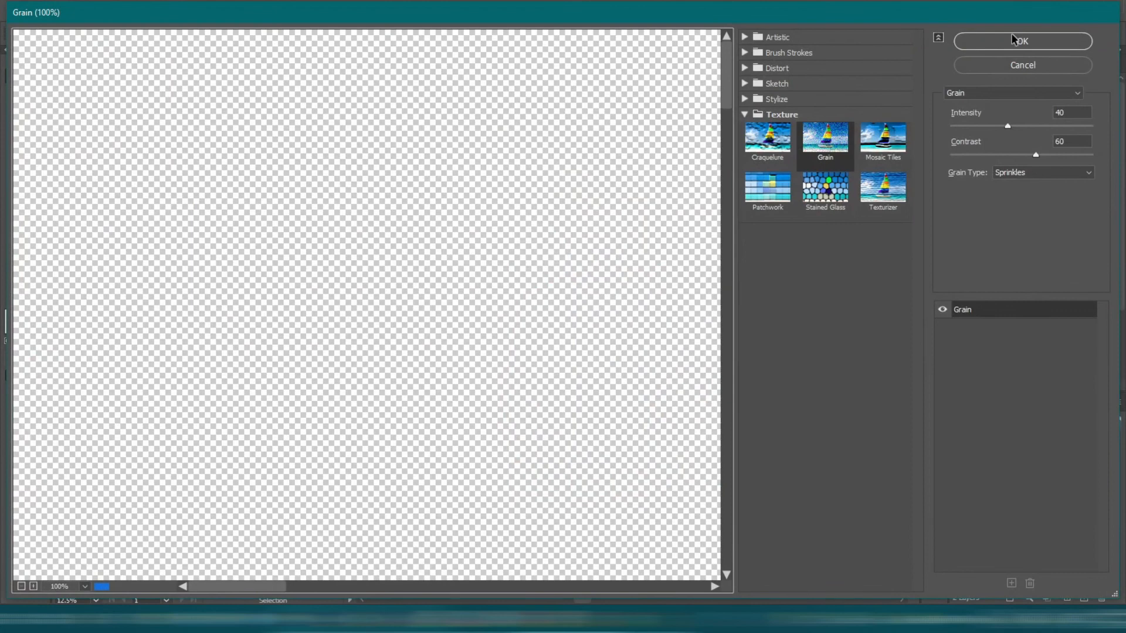
left_click(1011, 37)
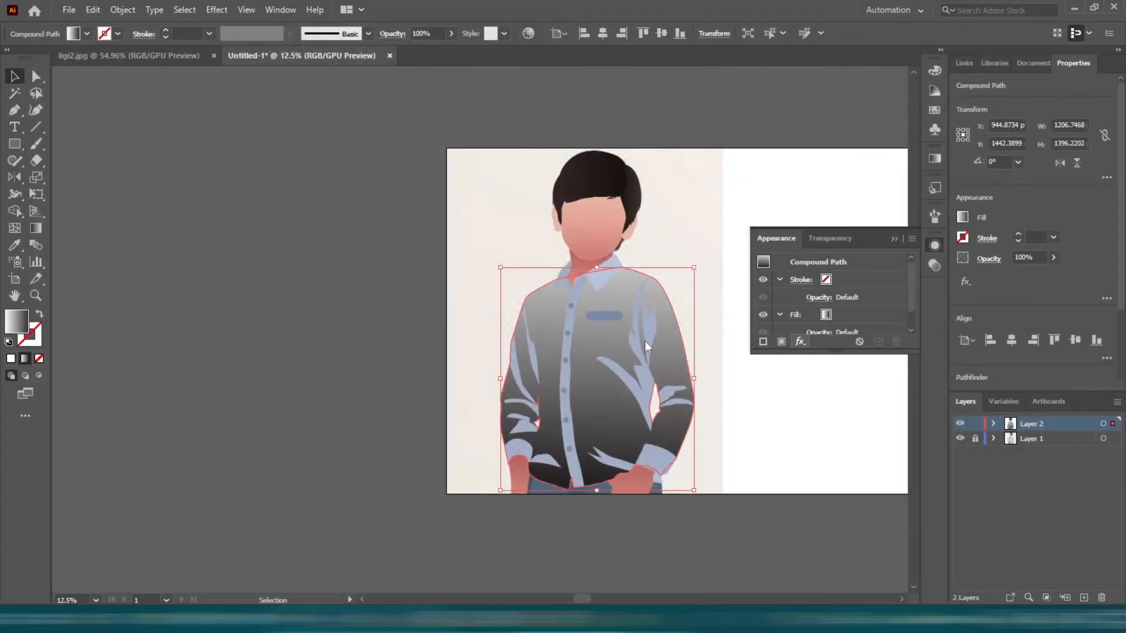
Step: Set the grainy shirt copy's blending mode to Multiply and deselect it
scroll(641, 338, "up", 1)
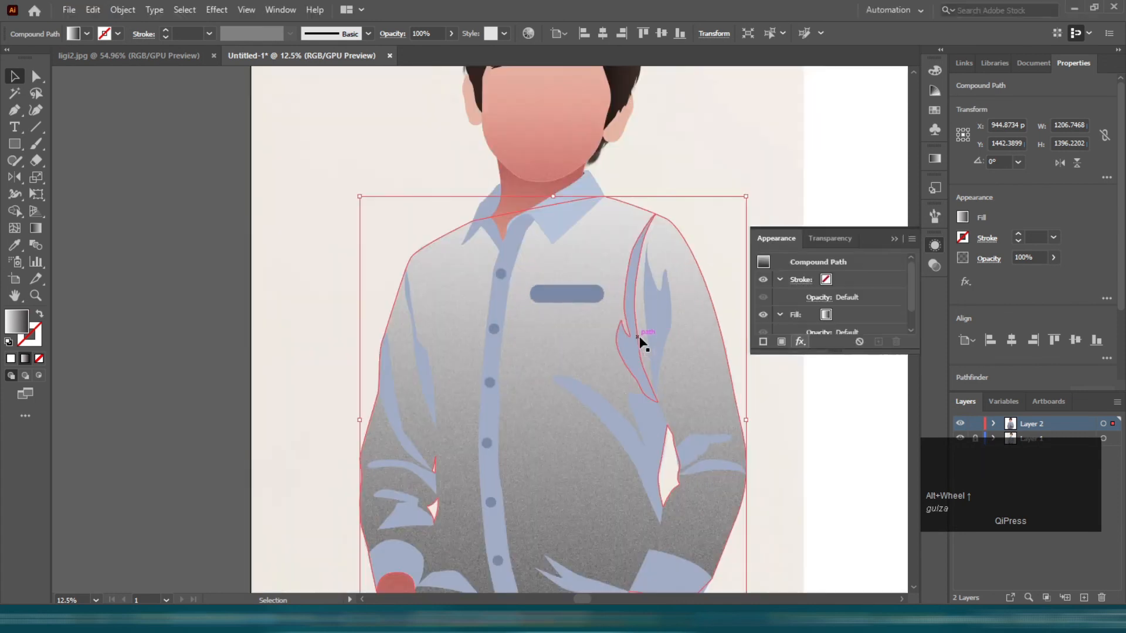
left_click(828, 238)
left_click(815, 260)
left_click(820, 308)
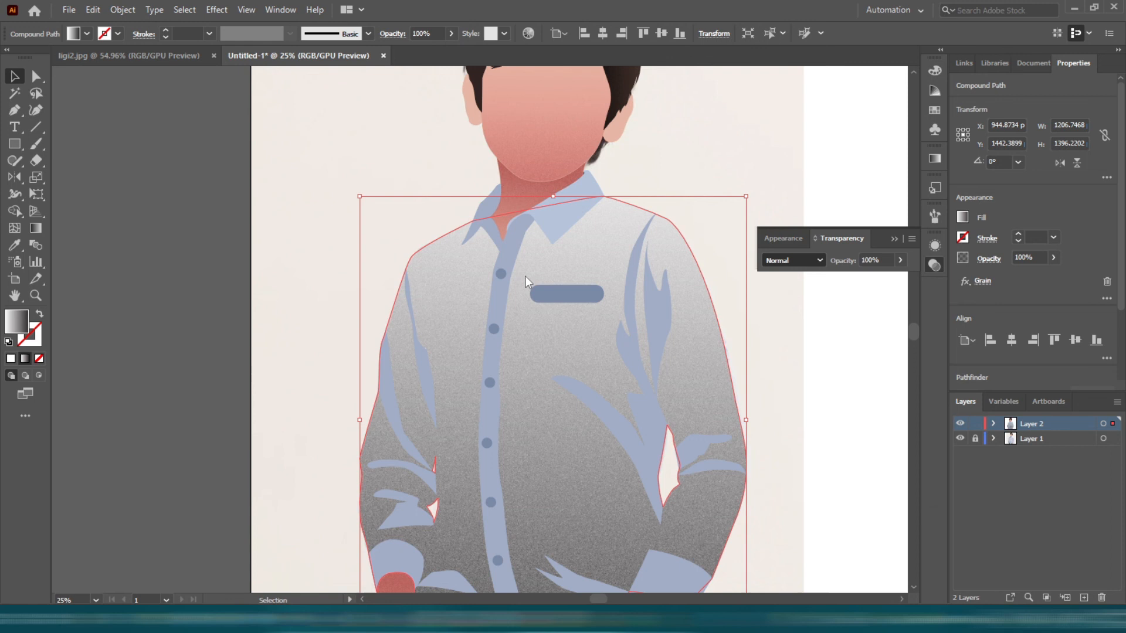
left_click(299, 293)
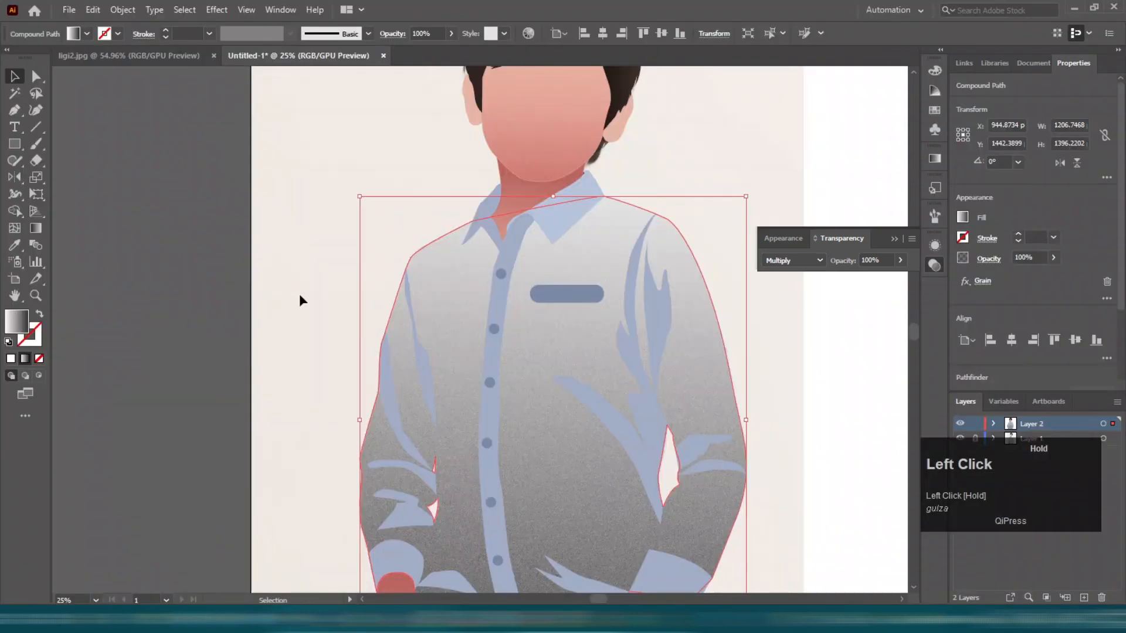
scroll(318, 333, "down", 1, "alt")
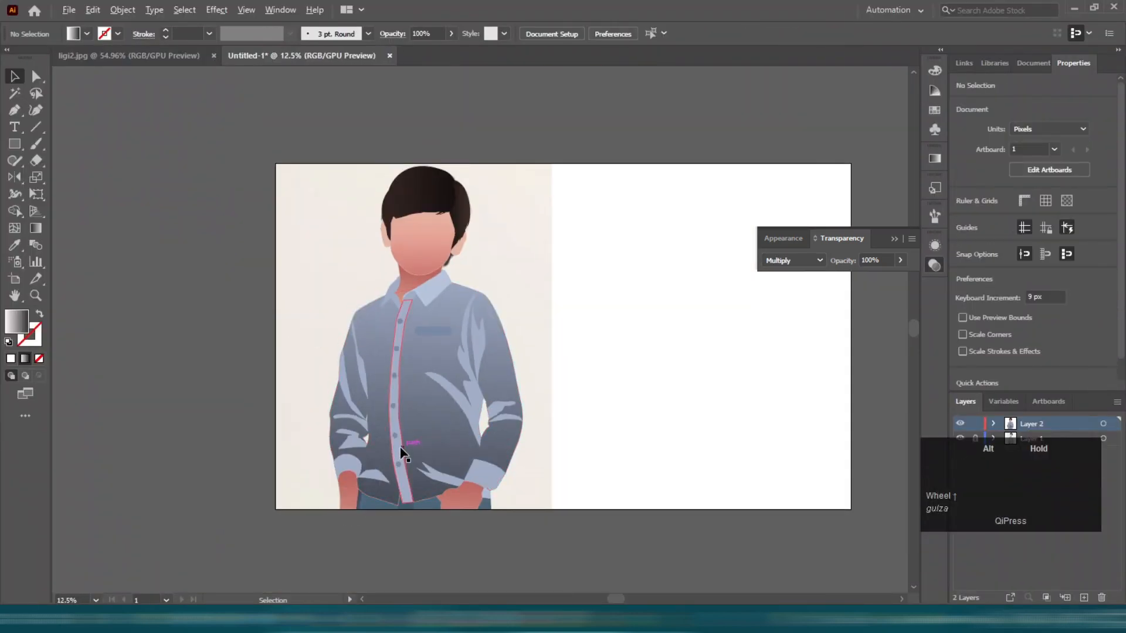
Step: Lower the opacity of the shirt's button placket, fold shapes and the cuff beside the pocketed hand to 36%
scroll(405, 445, "up", 1, "alt")
left_click(433, 480)
left_click(445, 477, "shift")
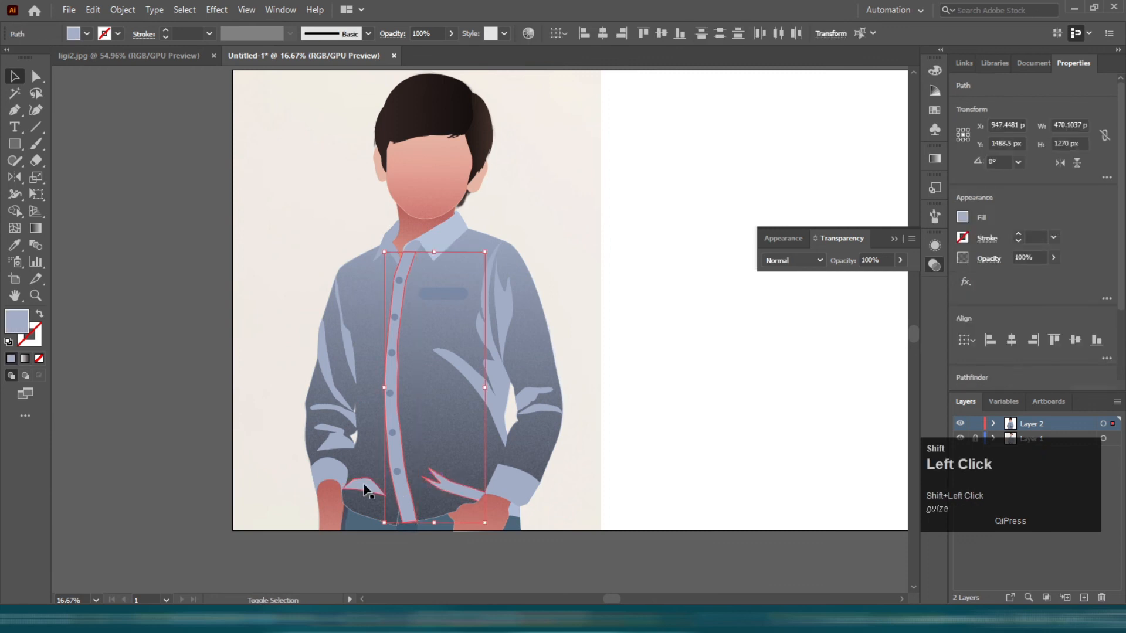
left_click(502, 309, "shift")
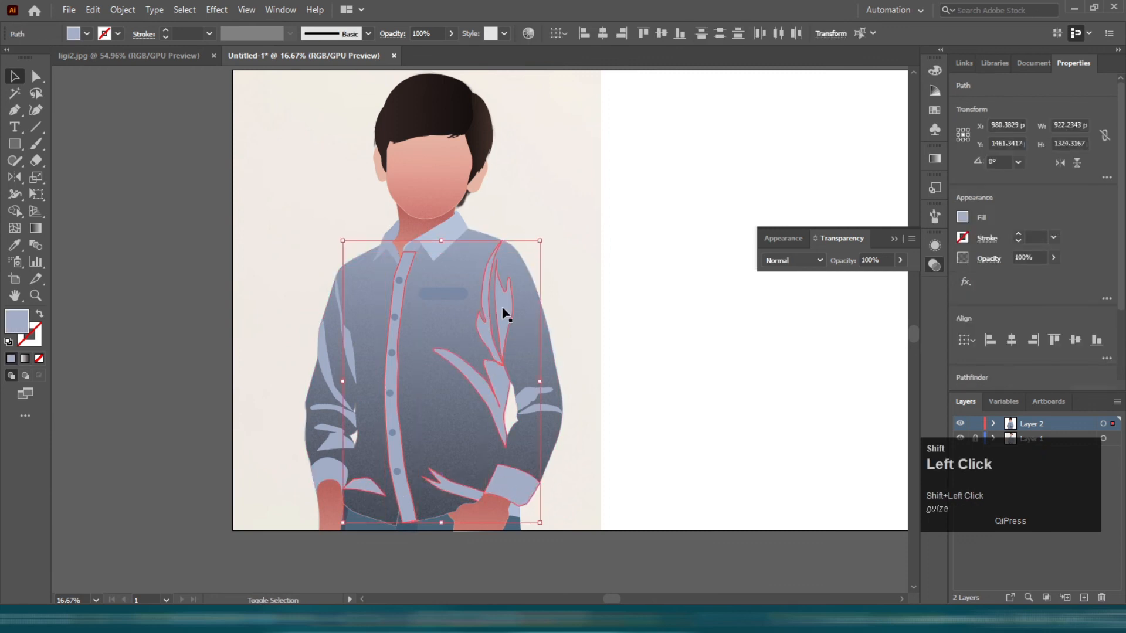
left_click(328, 368, "shift")
left_click(330, 414, "shift")
left_click(451, 36)
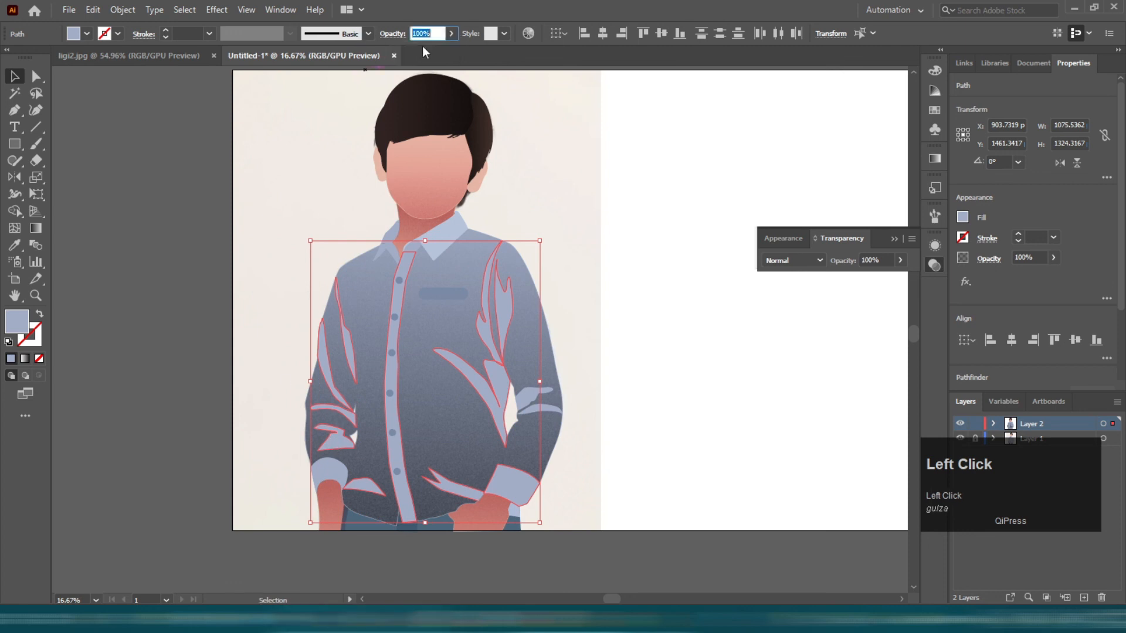
left_click_drag(417, 53, 415, 51)
left_click(598, 280)
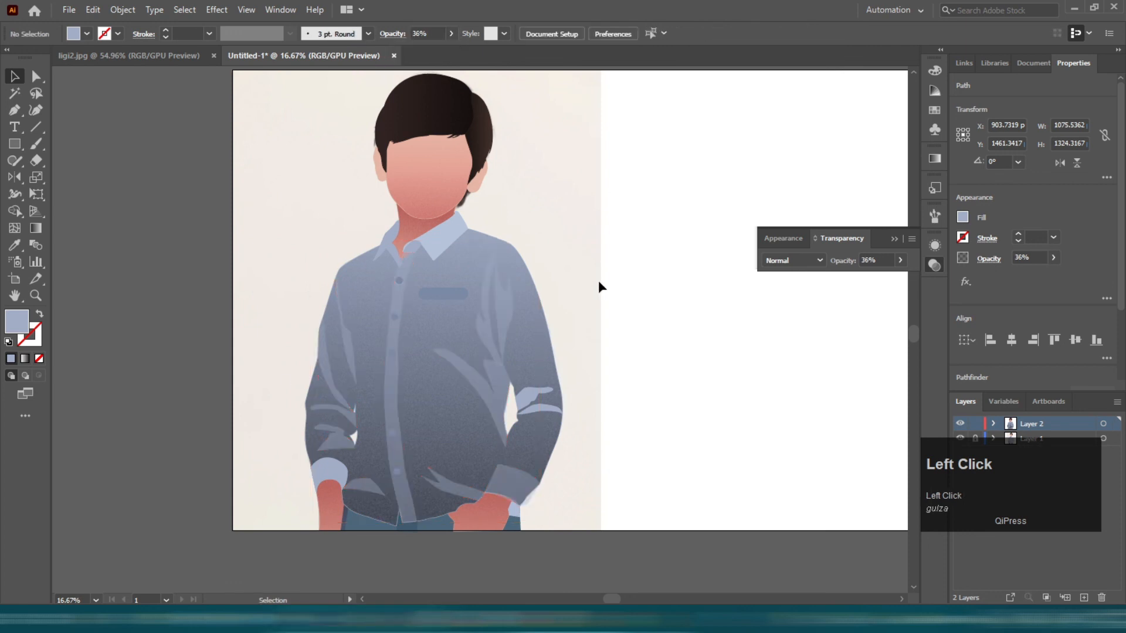
Step: Give the two remaining fold shapes at the elbow on the chest-pocket side the same 36% opacity and deselect them
scroll(566, 364, "up", 2)
left_click(508, 332, "shift")
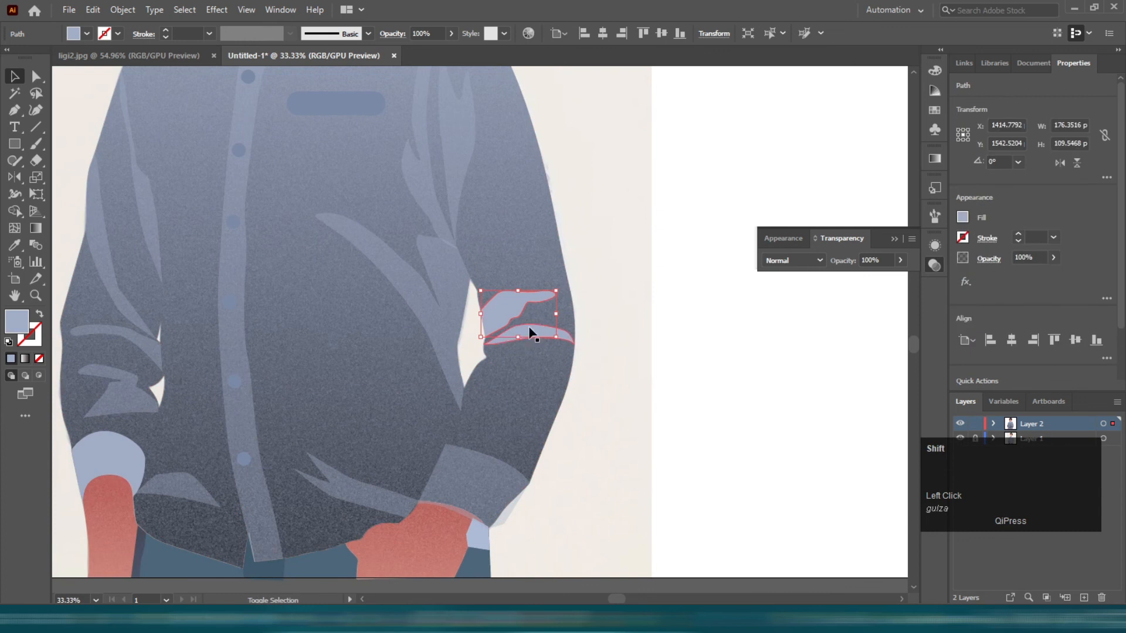
left_click(529, 332, "shift")
key("v")
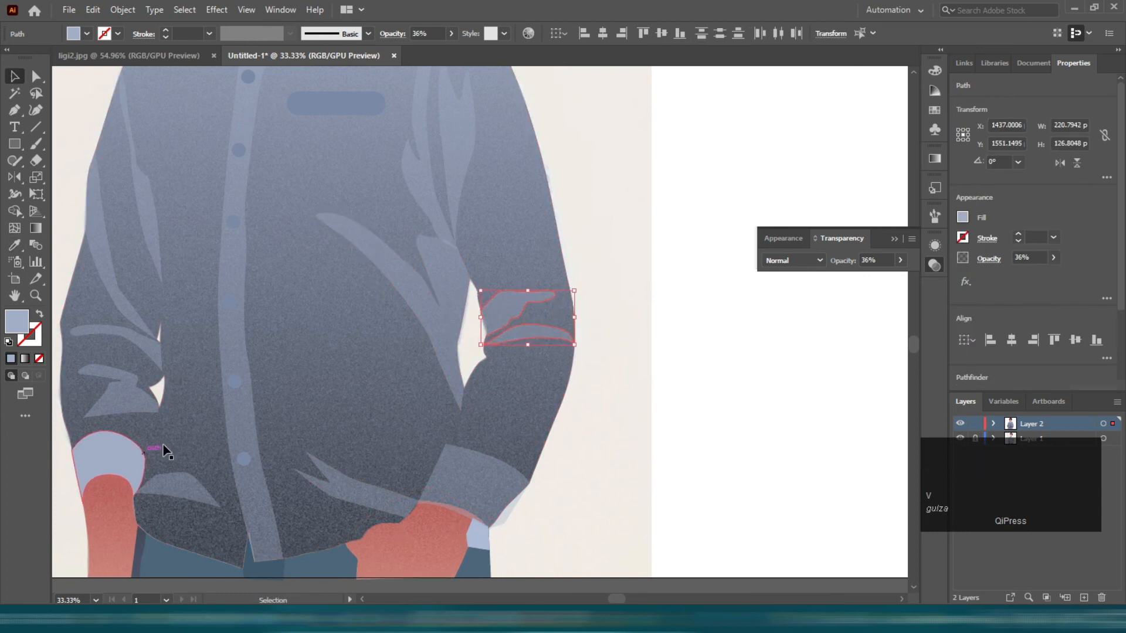
scroll(358, 284, "down", 1)
left_click(473, 246)
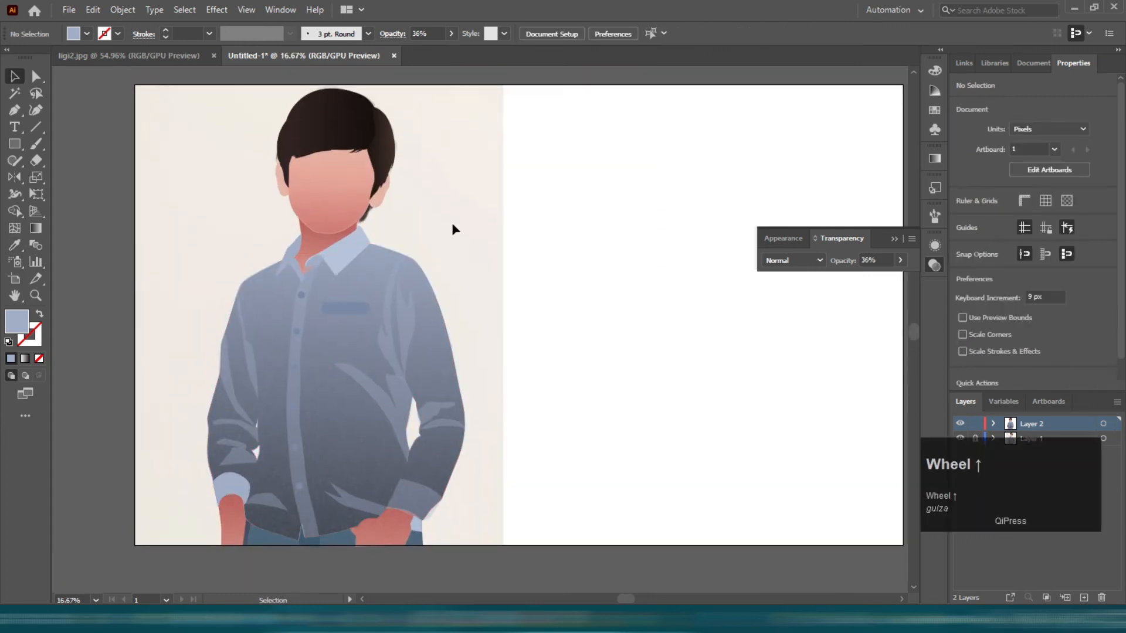
Step: Trim the overhanging pieces of the cuff on the chest-pocket side against the shirt with Shape Builder
left_click_drag(455, 290, 560, 250)
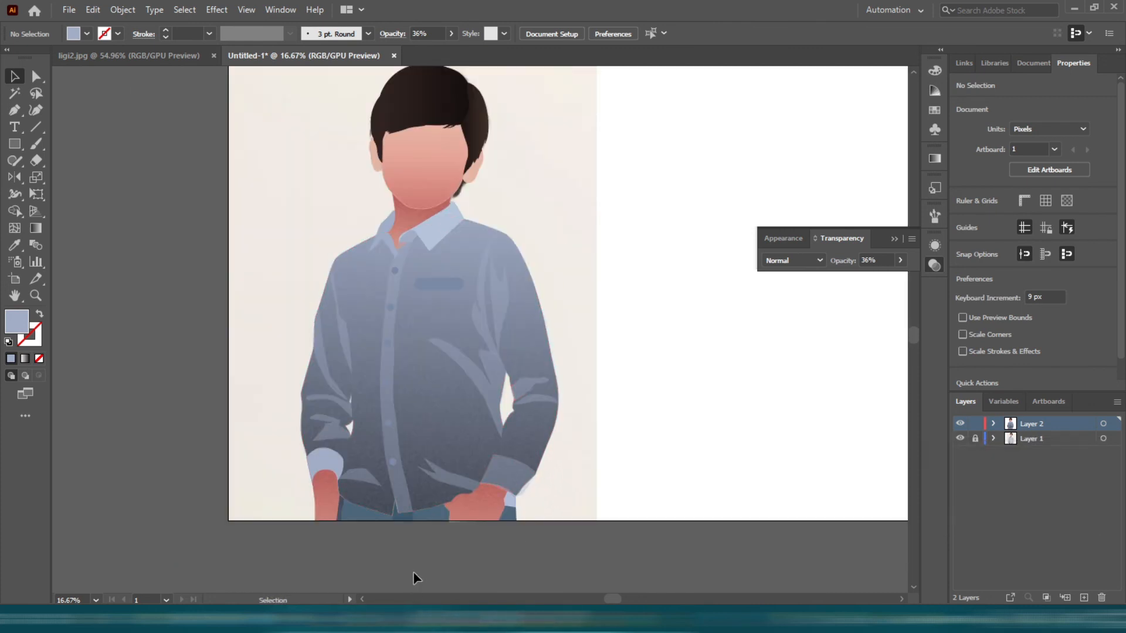
scroll(327, 493, "up", 1)
scroll(337, 487, "up", 3)
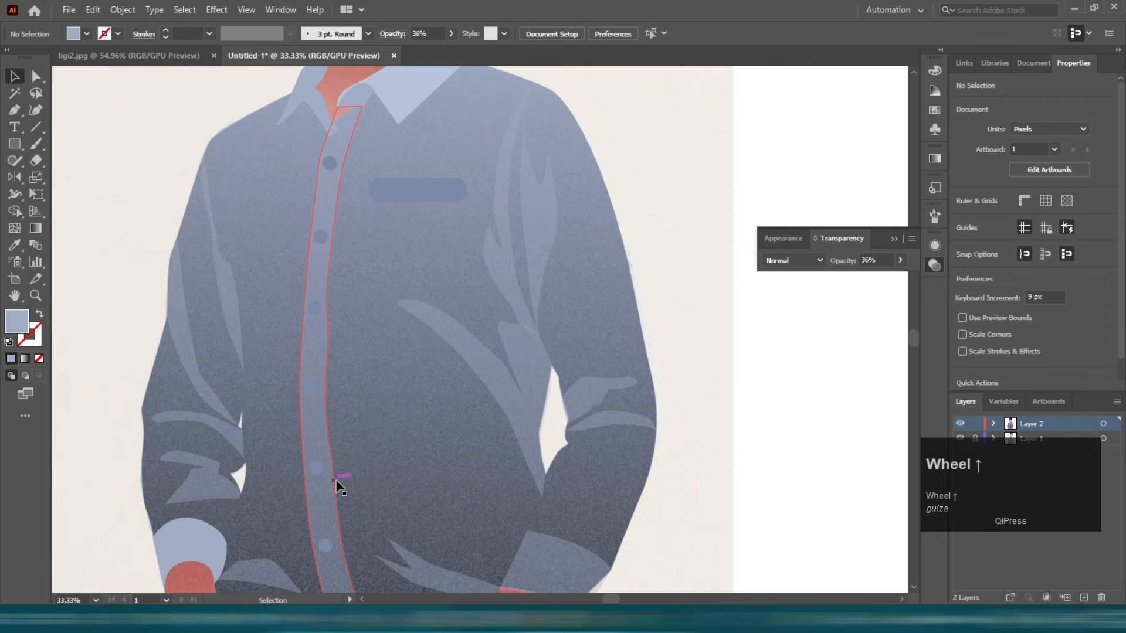
scroll(515, 504, "down", 1)
left_click(551, 505)
left_click(182, 401, "shift")
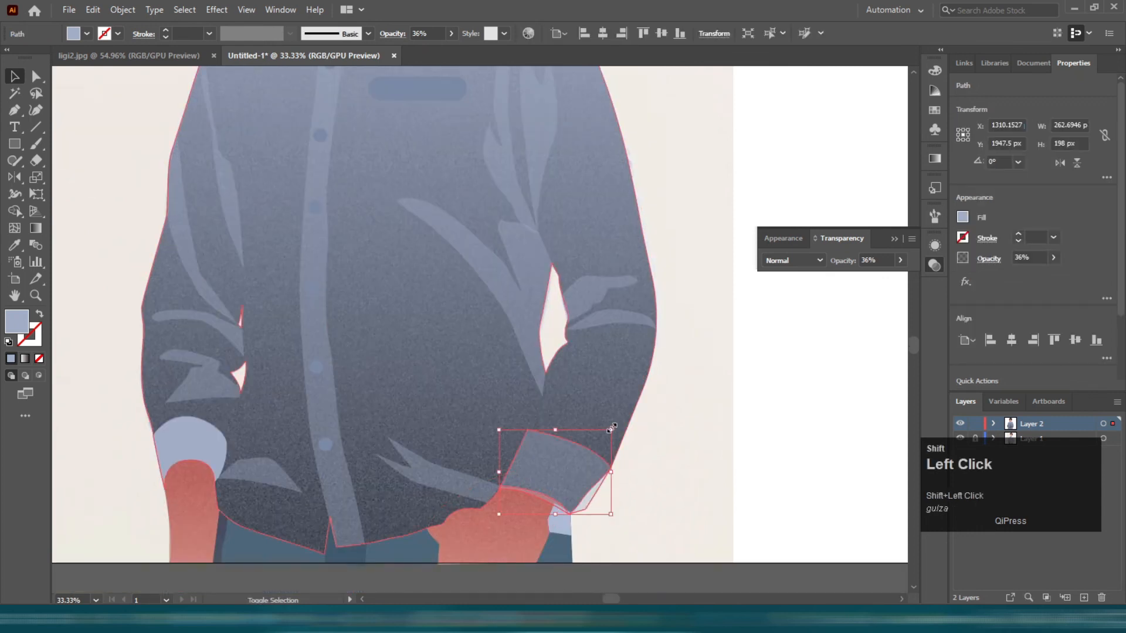
key("shift+m")
scroll(446, 538, "up", 3)
left_click(763, 441, "alt")
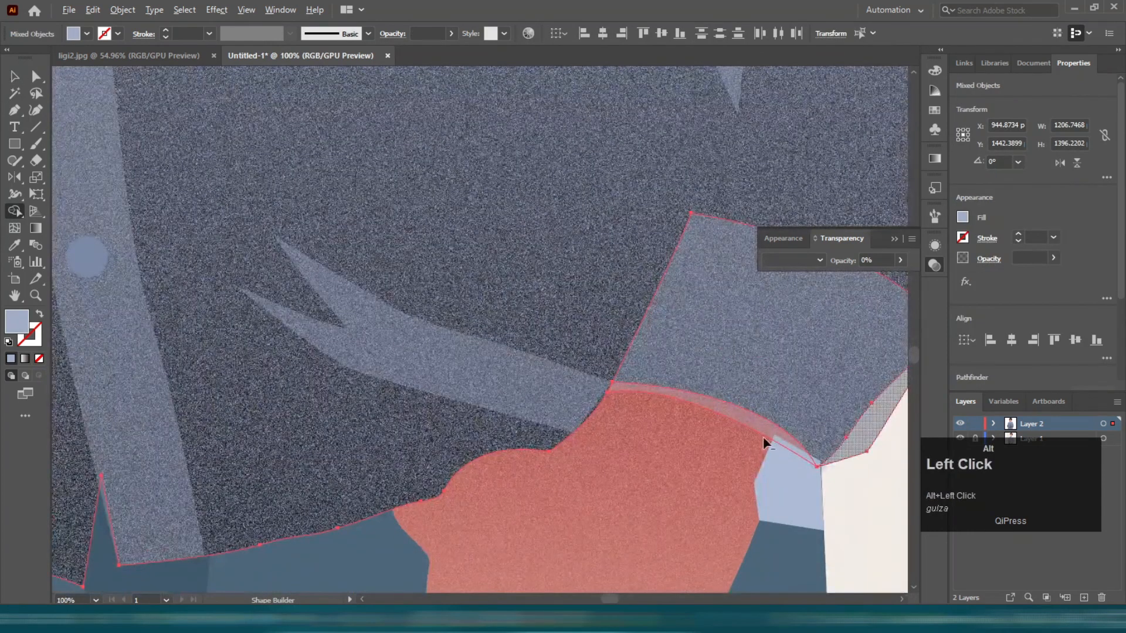
scroll(263, 414, "down", 1)
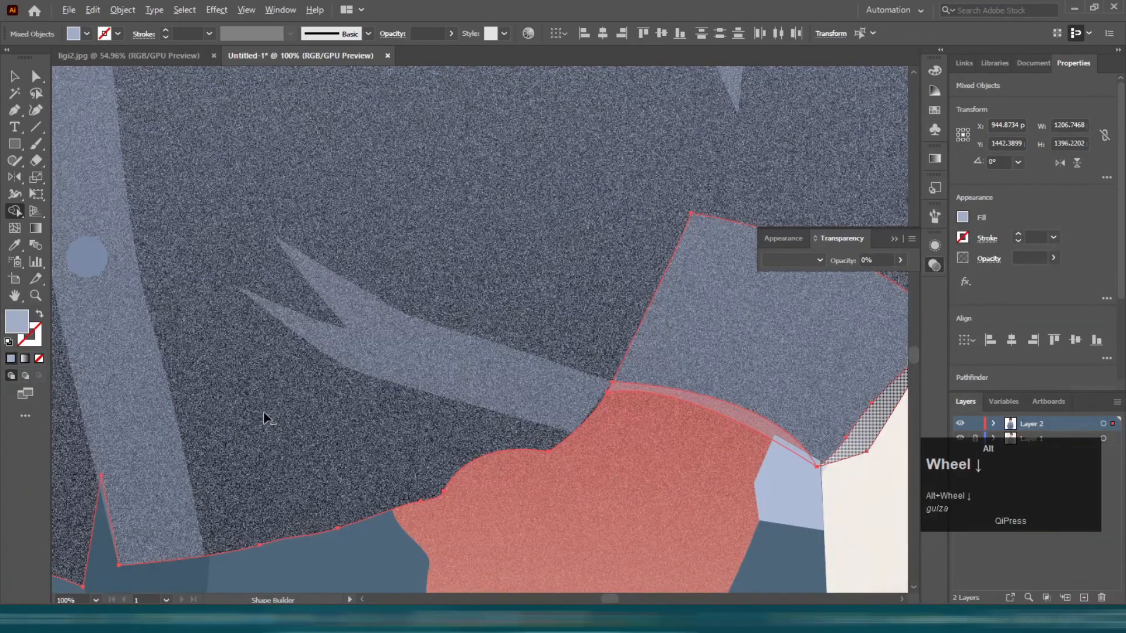